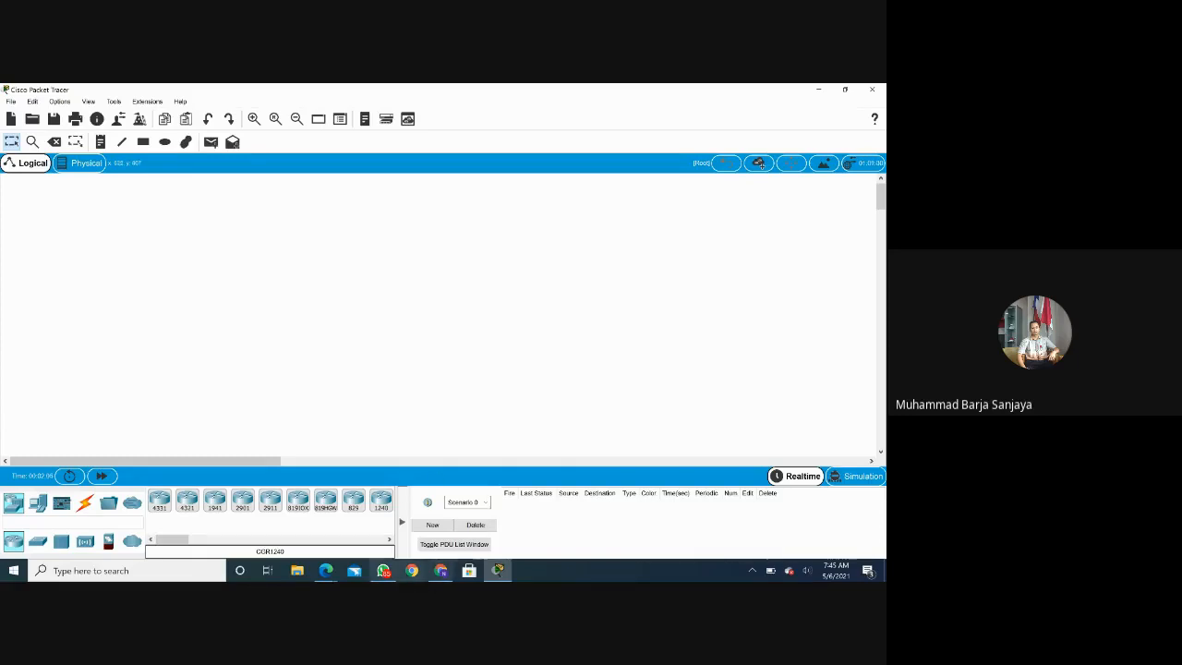
pyautogui.moveTo(326, 570)
pyautogui.click(263, 517)
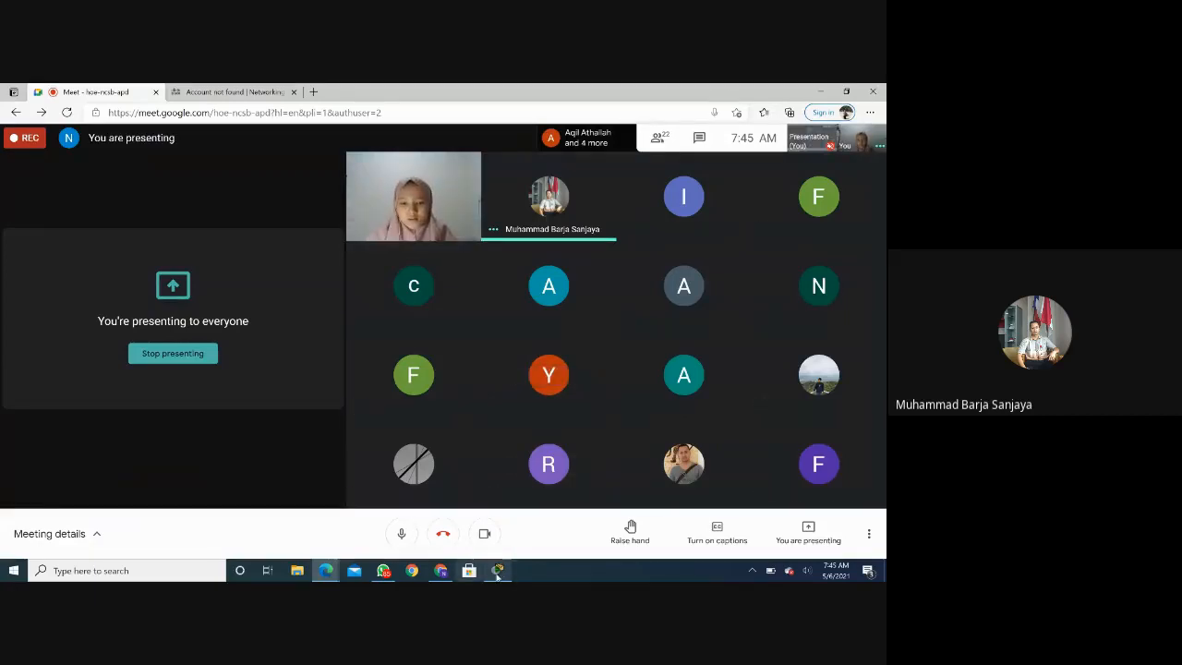
pyautogui.click(498, 570)
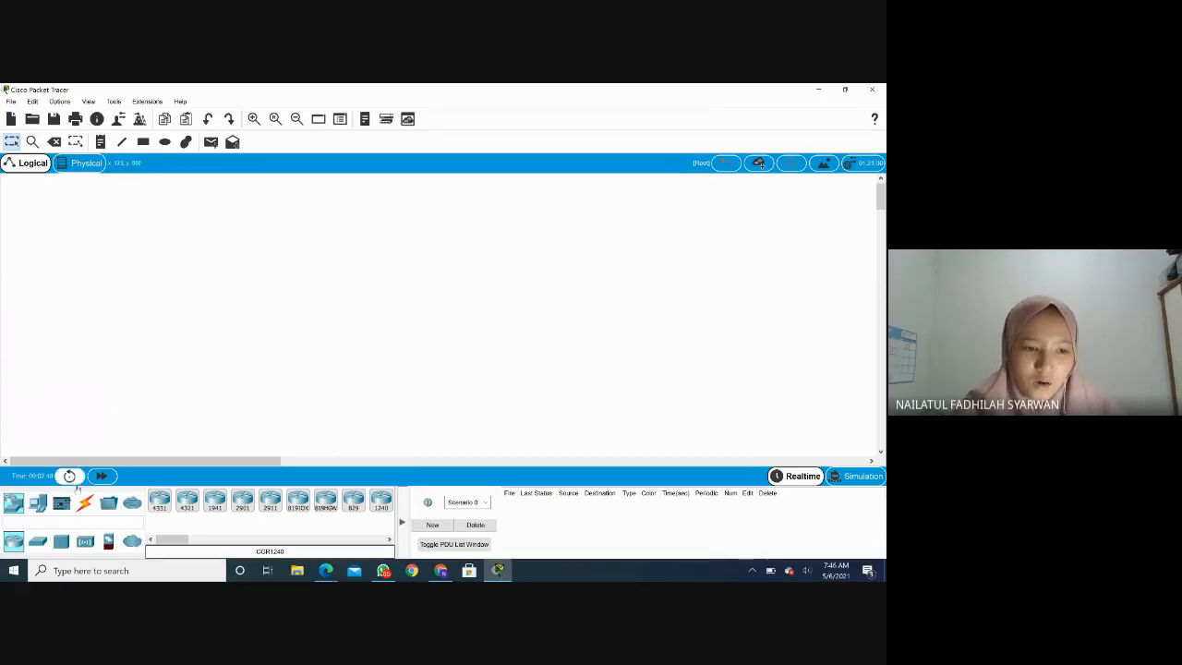
# Place two PC end devices, PC0 and PC1, side by side in the logical workspace.
pyautogui.click(38, 502)
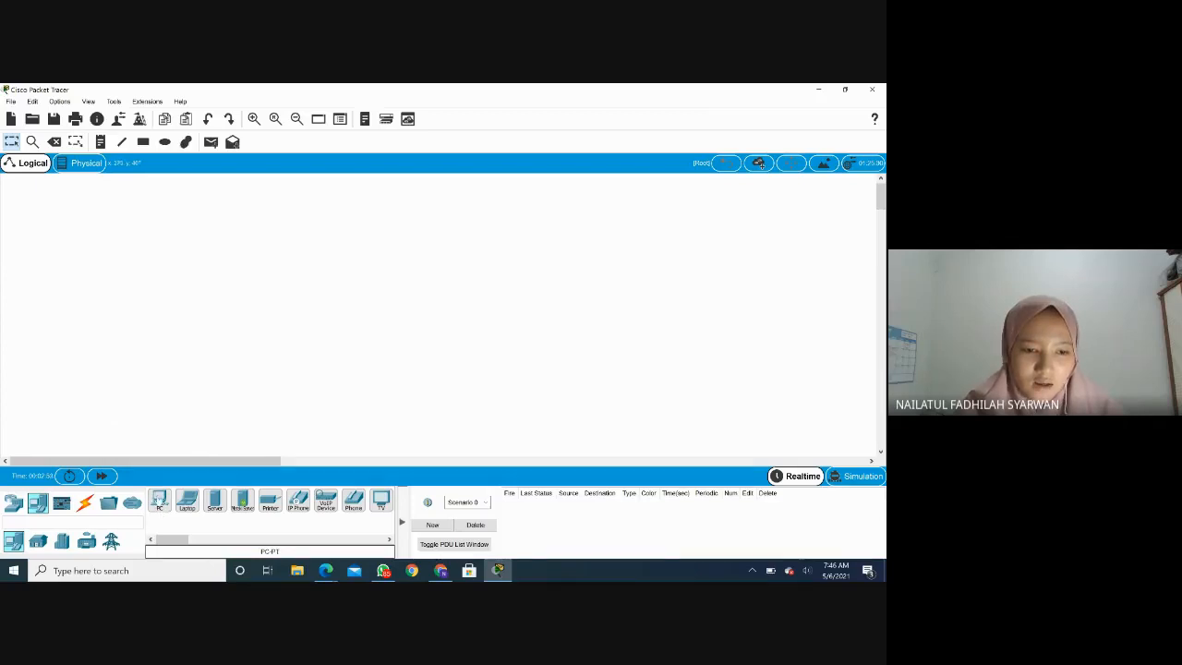
pyautogui.moveTo(159, 500); pyautogui.dragTo(305, 302)
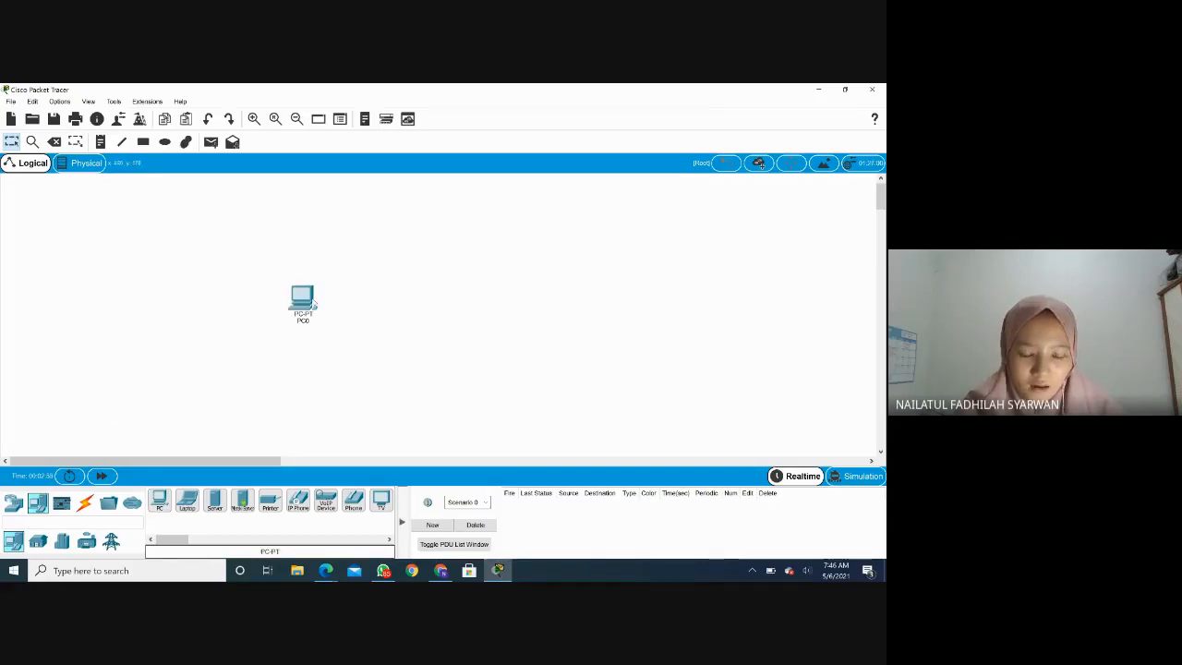
pyautogui.moveTo(159, 499); pyautogui.dragTo(417, 305)
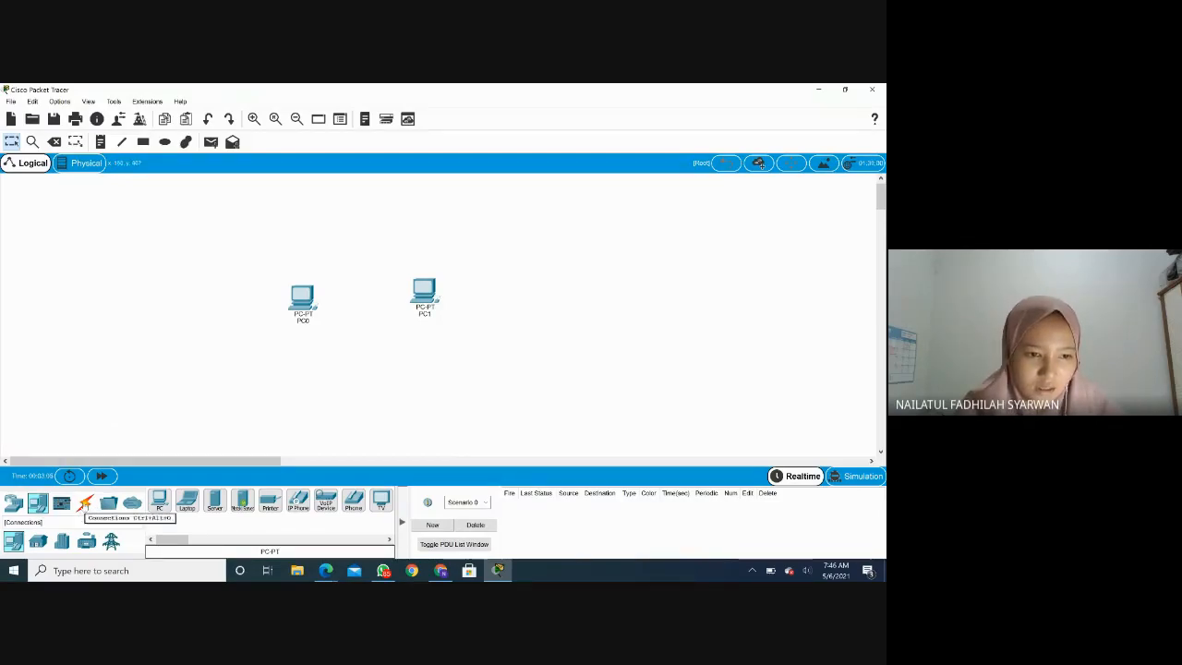
# Connect PC0 directly to PC1 with a copper straight-through cable, using the FastEthernet0 port on both PCs.
pyautogui.click(85, 502)
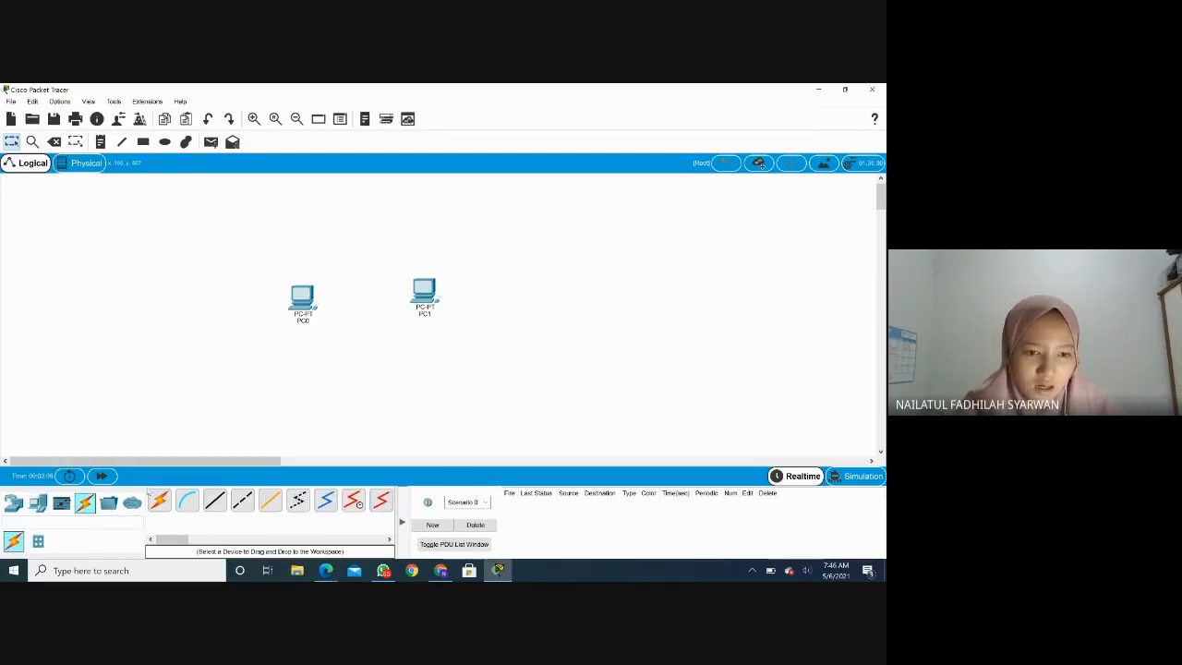
pyautogui.click(213, 503)
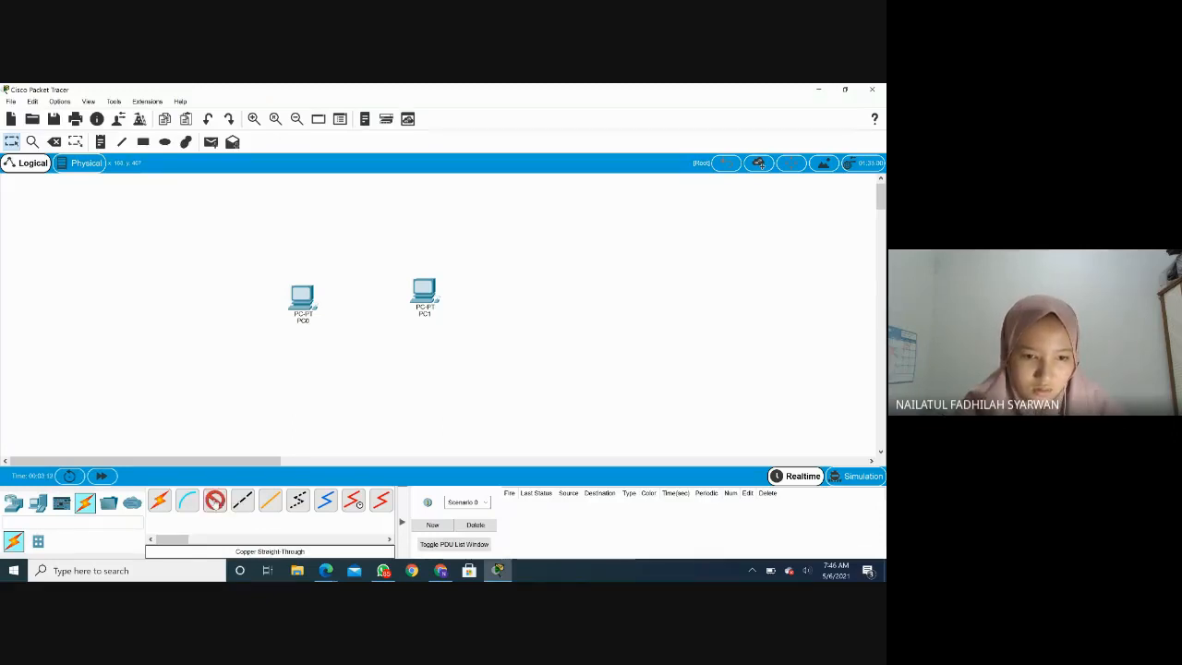
pyautogui.click(302, 298)
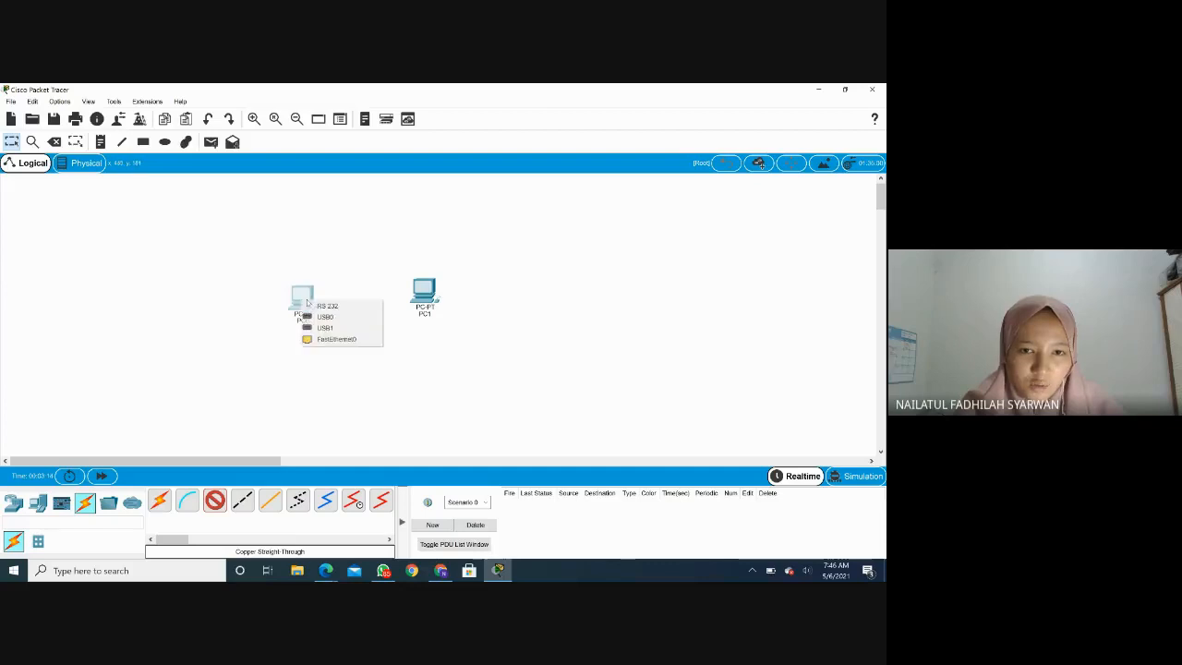
pyautogui.click(335, 340)
pyautogui.click(424, 292)
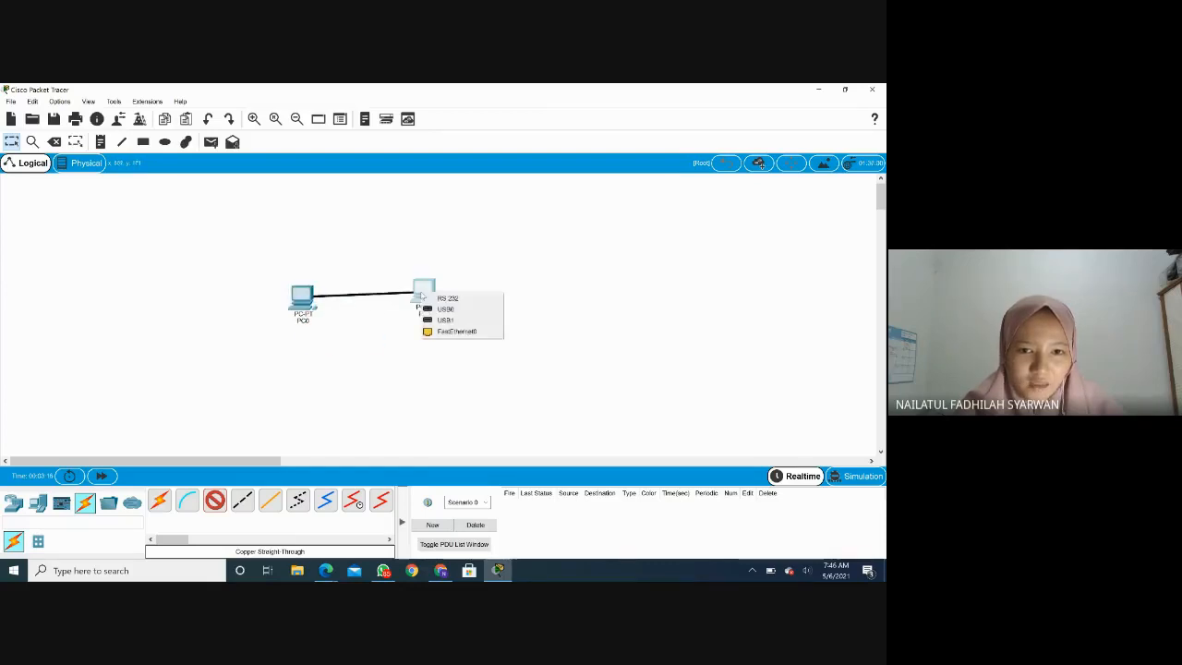
pyautogui.click(446, 334)
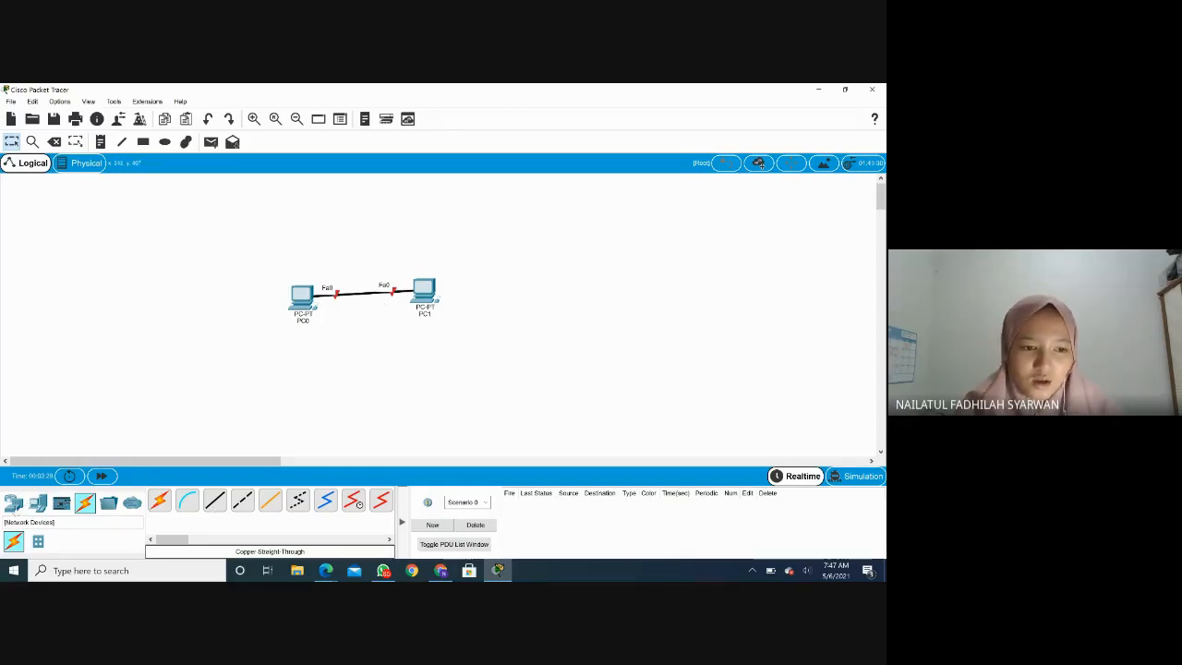
# Place a 2960-24TT switch above and between the two PCs.
pyautogui.click(13, 502)
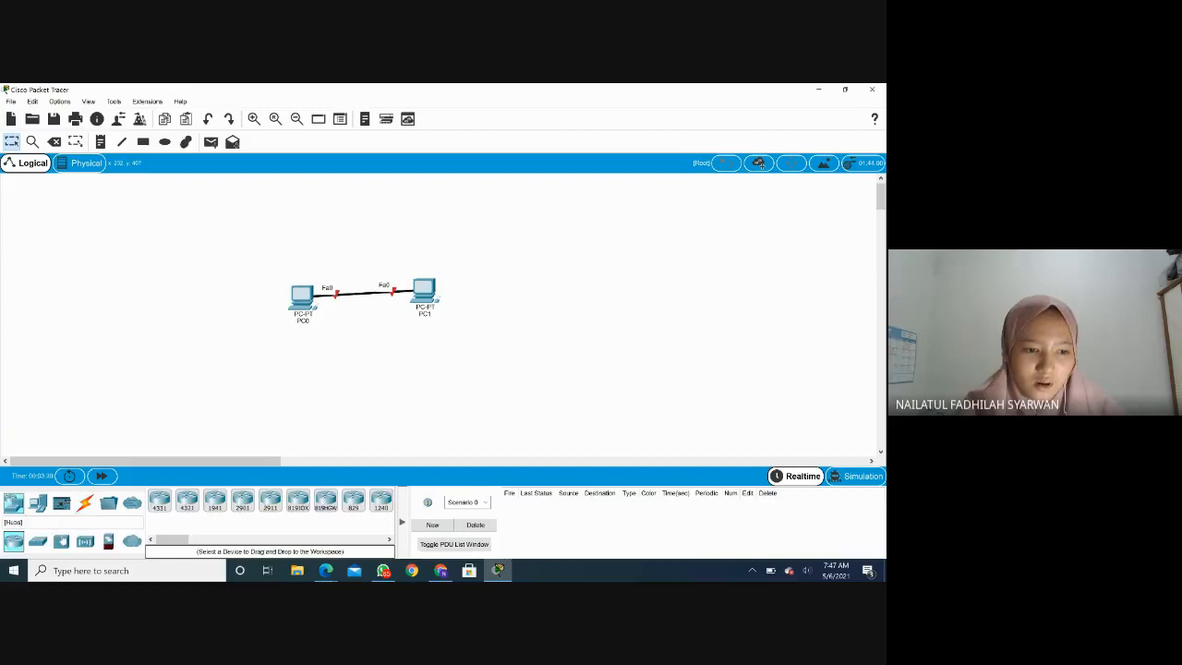
pyautogui.click(38, 541)
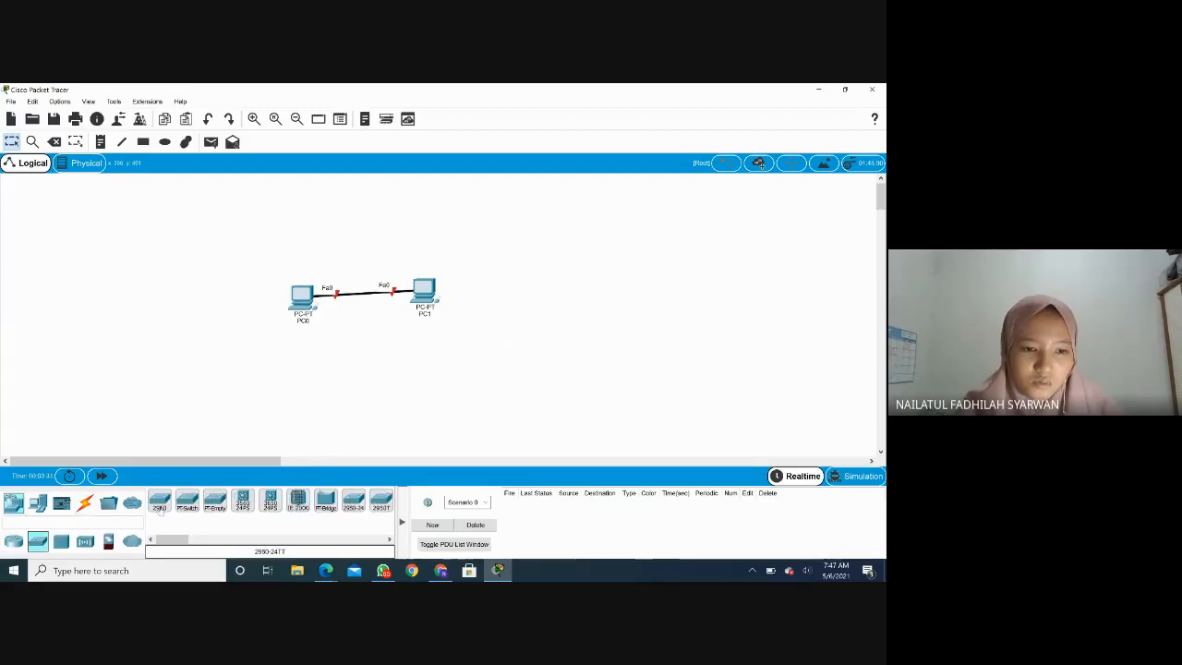
pyautogui.click(354, 500)
pyautogui.click(362, 238)
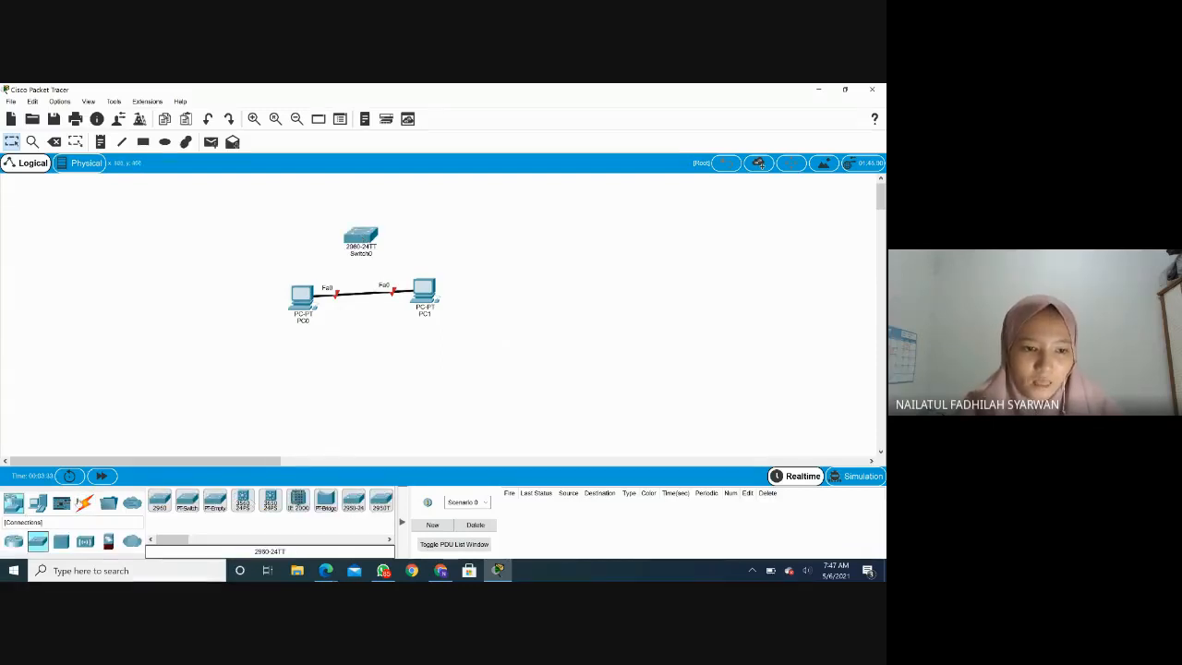
# Delete the direct cable between PC0 and PC1.
pyautogui.click(84, 501)
pyautogui.click(54, 142)
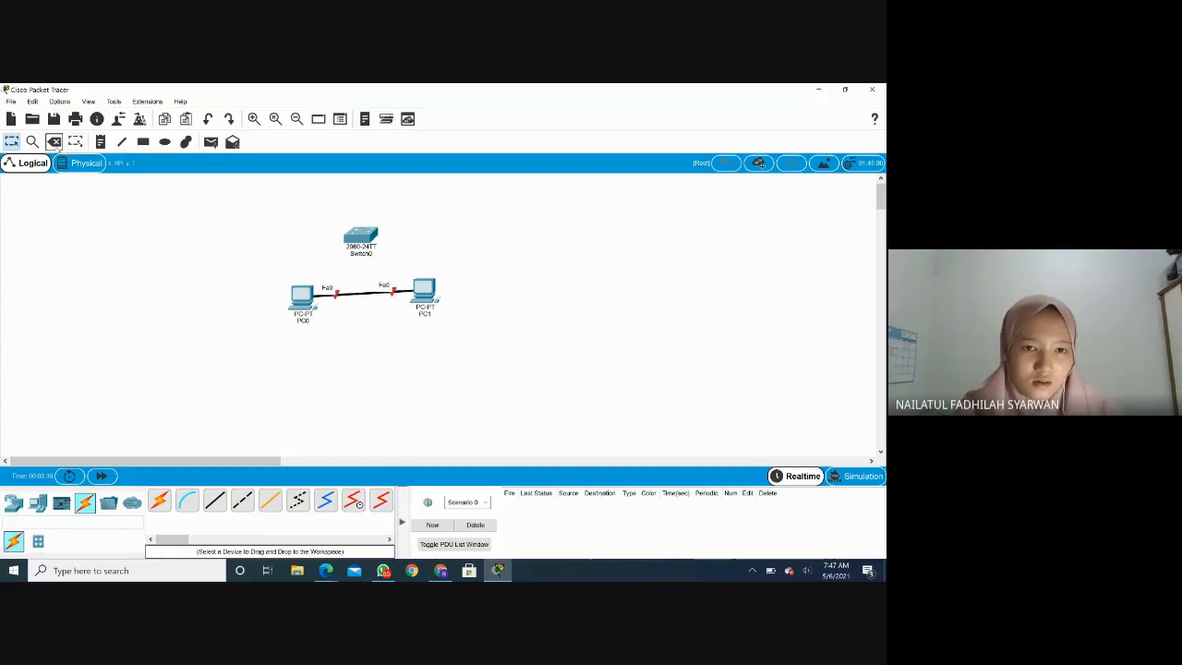
pyautogui.click(365, 291)
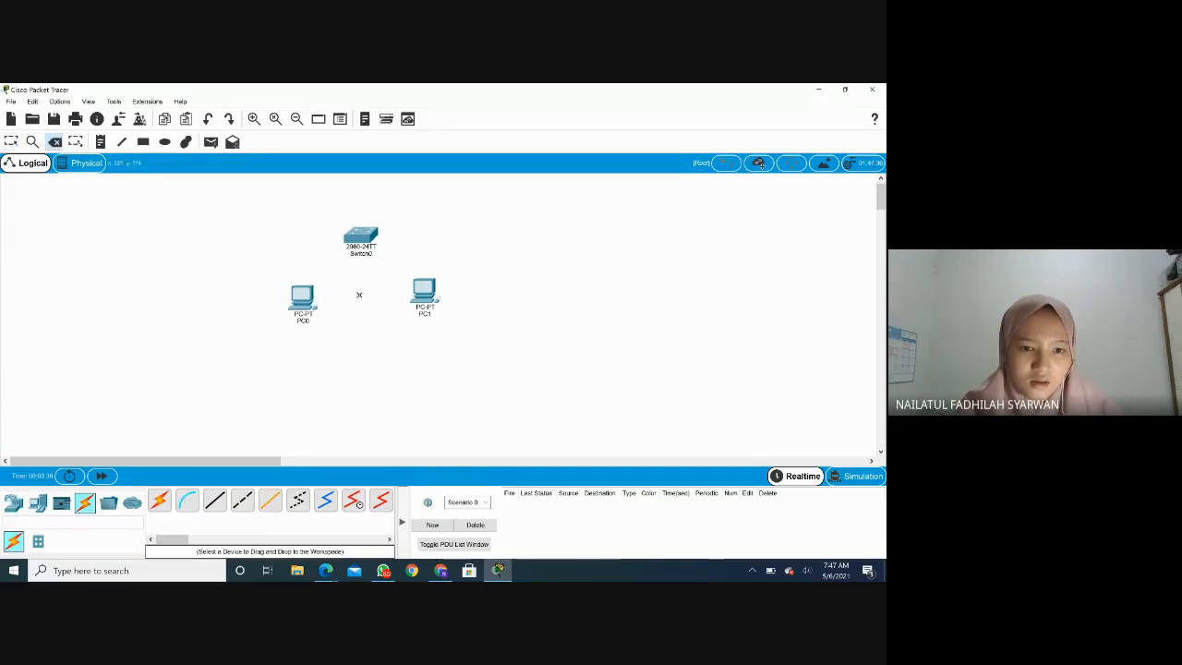
# Connect PC0's FastEthernet0 port to the switch's FastEthernet0/1 port with a copper straight-through cable.
pyautogui.click(214, 499)
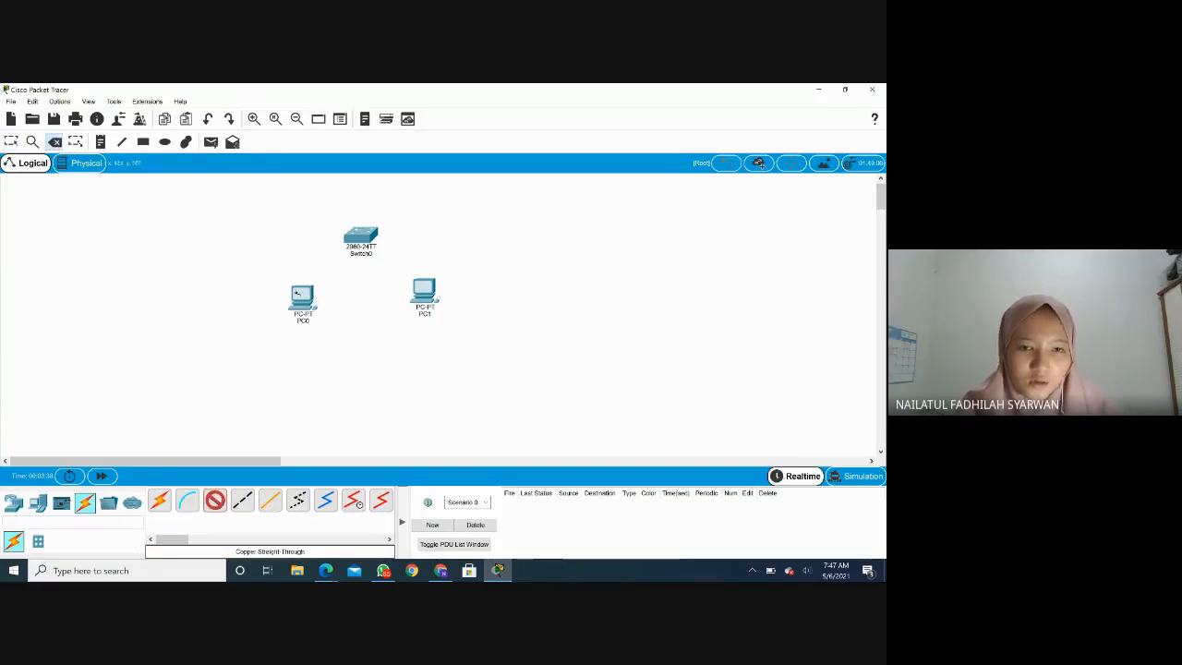
pyautogui.click(301, 296)
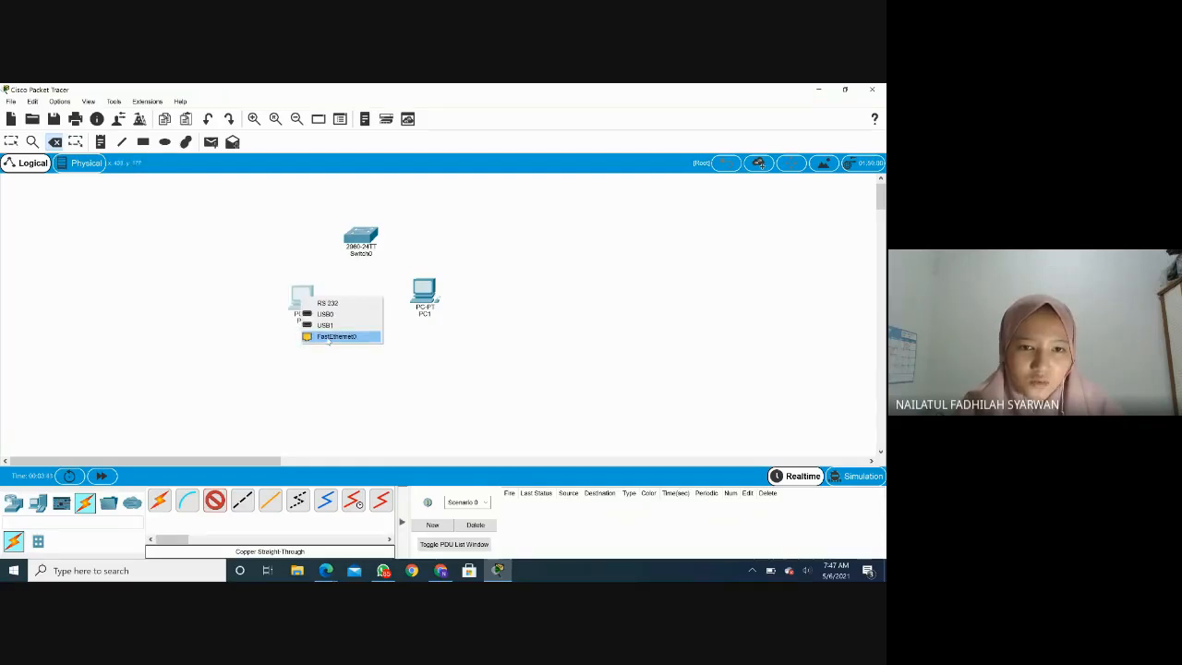
pyautogui.click(328, 336)
pyautogui.click(360, 237)
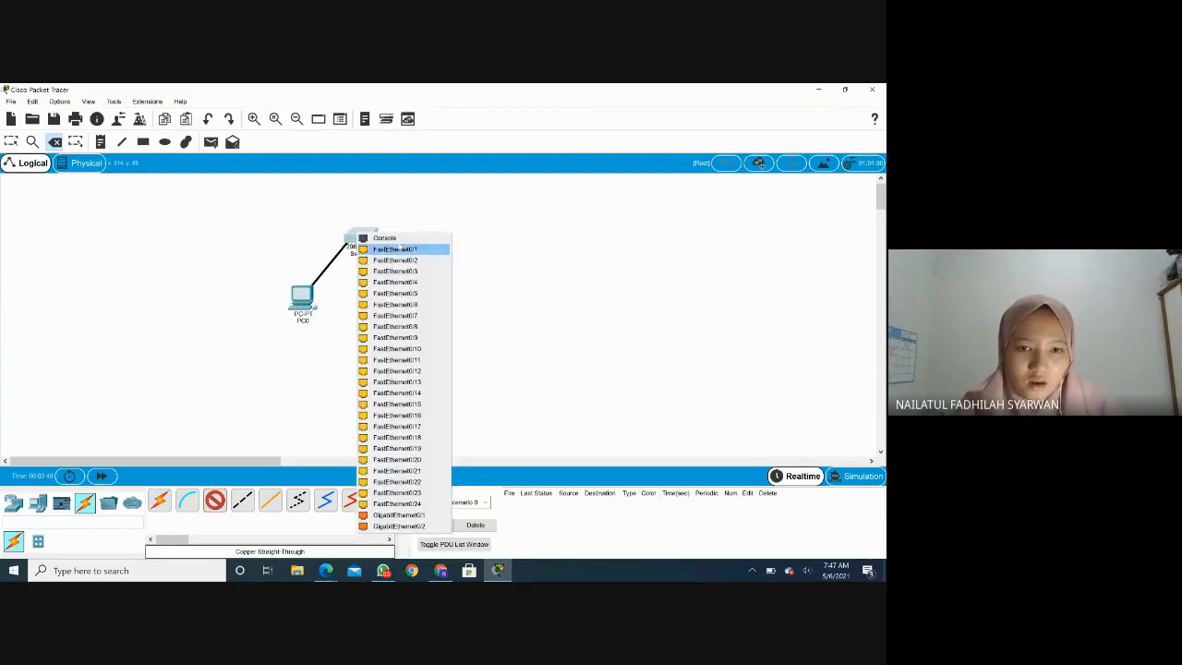
pyautogui.click(396, 249)
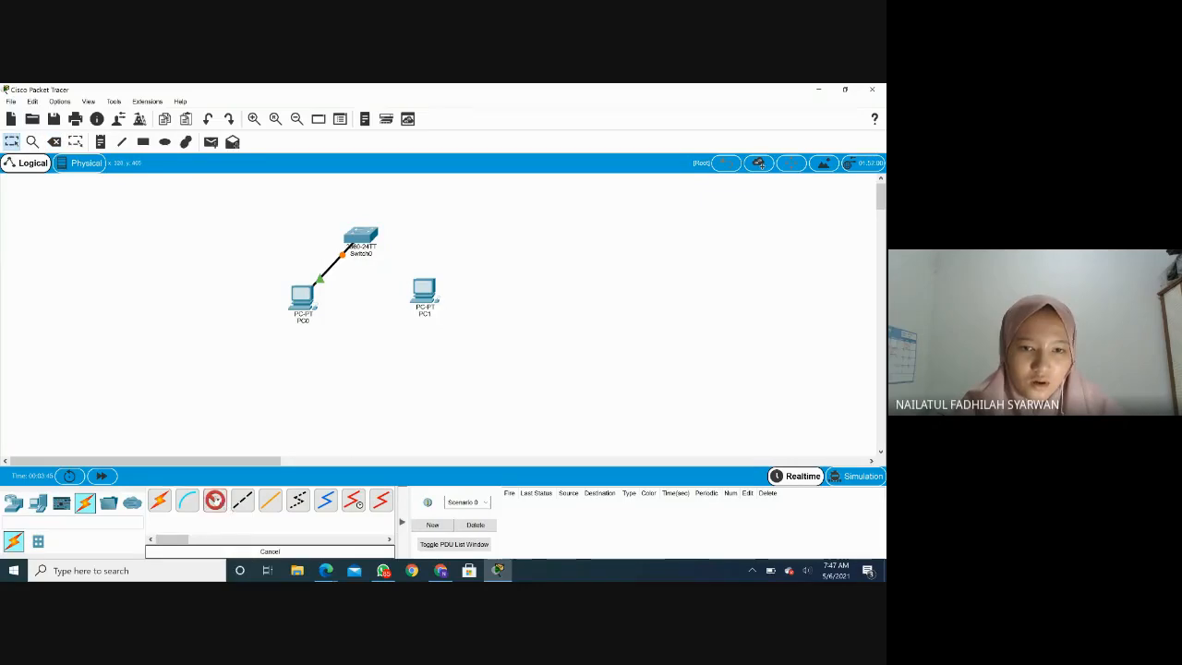
# Connect PC1's FastEthernet0 port to a free FastEthernet port on the switch with a copper straight-through cable.
pyautogui.click(242, 499)
pyautogui.click(424, 292)
pyautogui.click(448, 331)
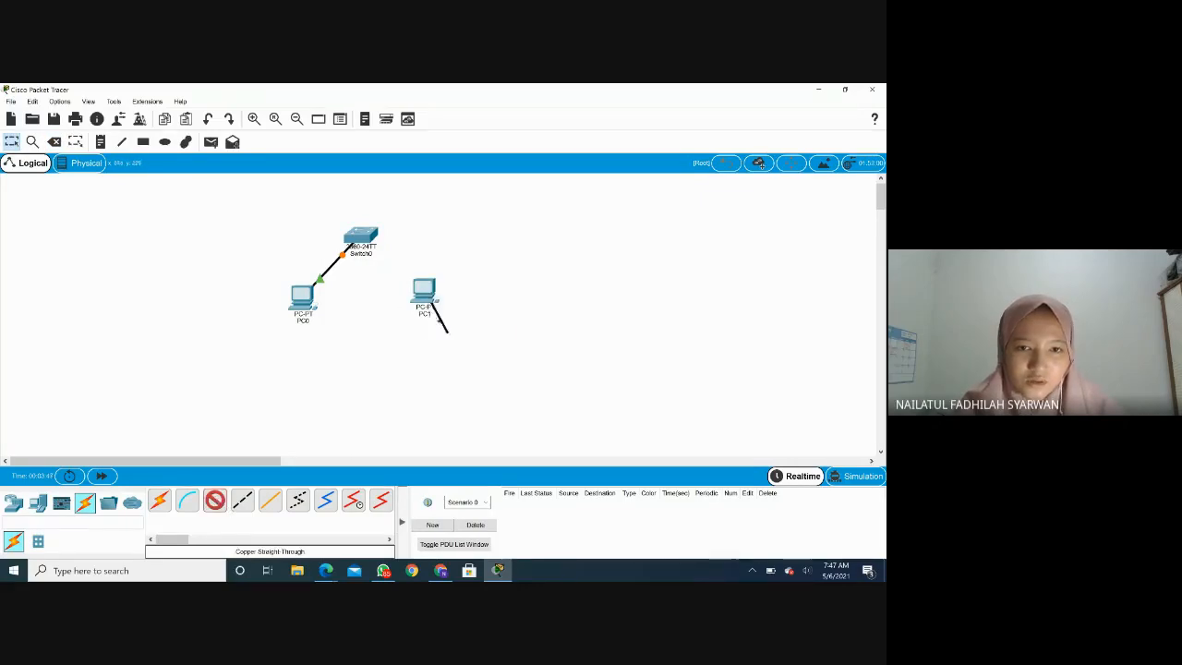
pyautogui.click(360, 237)
pyautogui.click(393, 254)
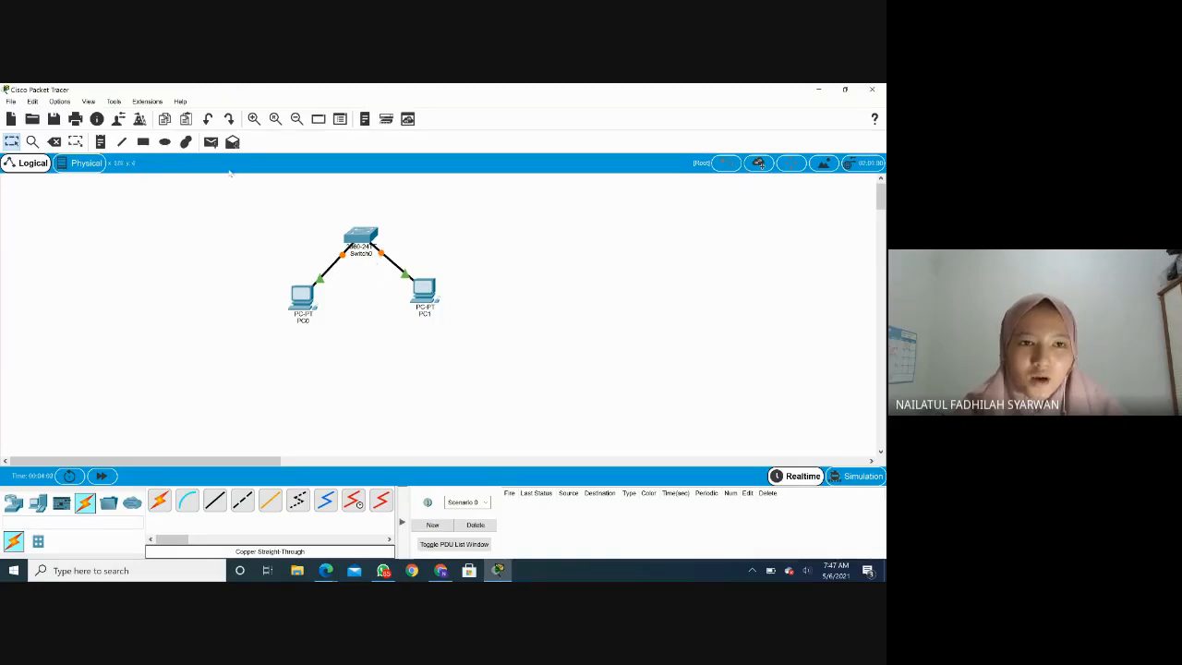
# Open PC0's IP configuration for editing its static IPv4 address.
pyautogui.click(298, 293)
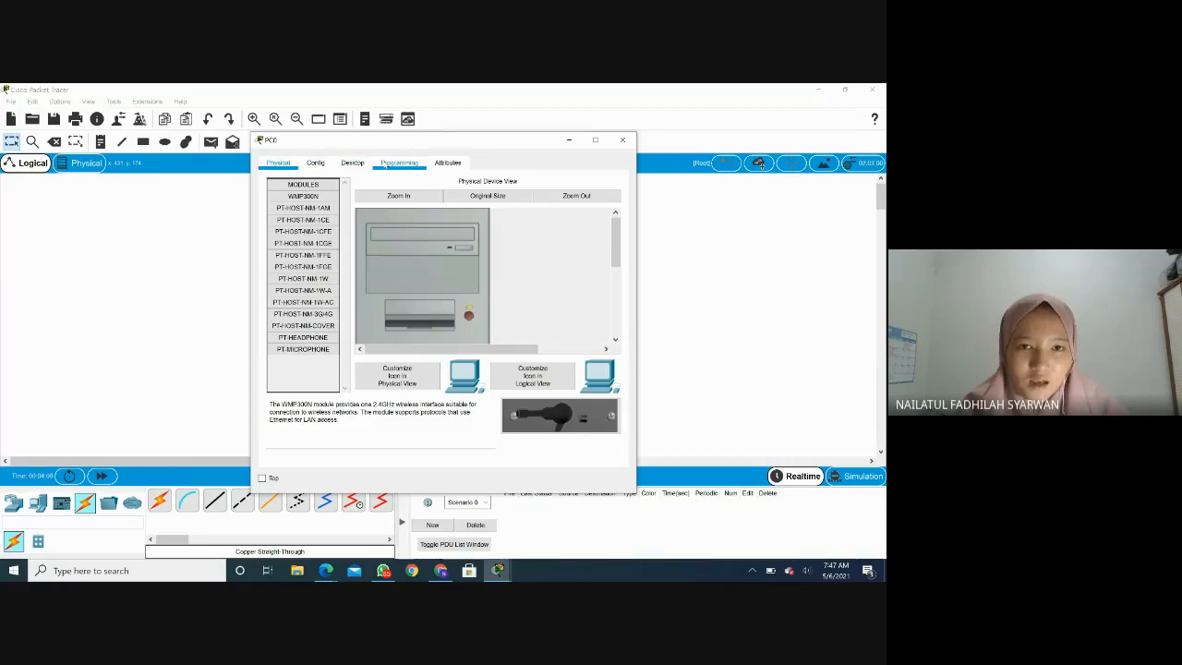
pyautogui.click(352, 163)
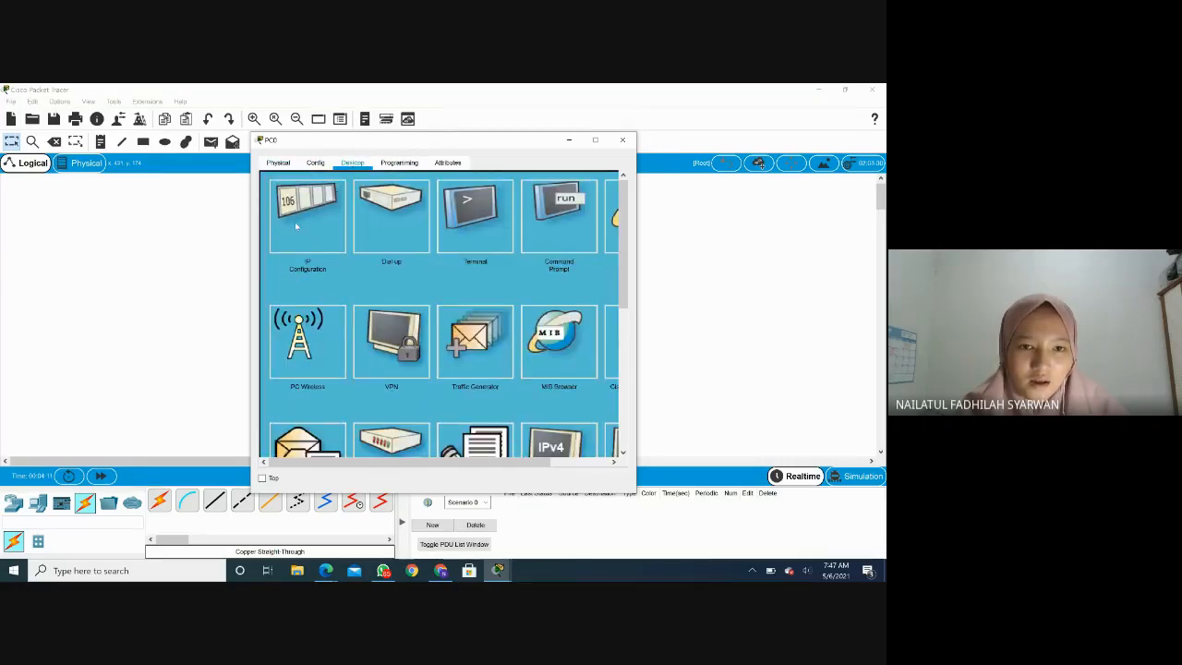
pyautogui.click(324, 223)
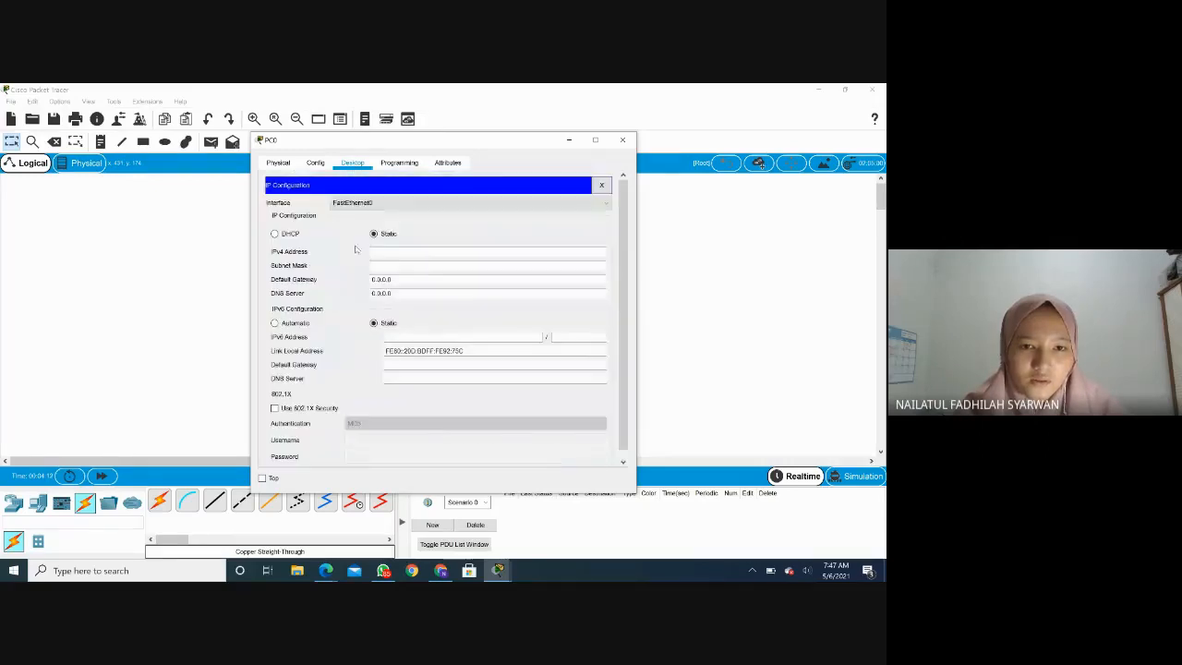
pyautogui.click(420, 252)
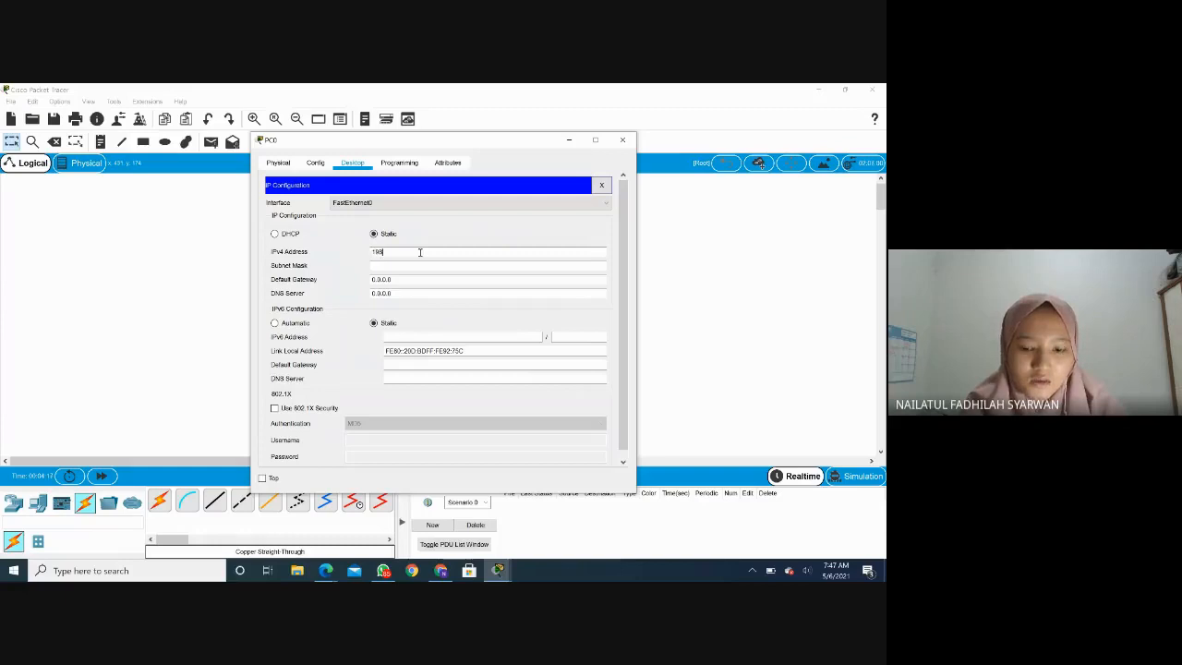
pyautogui.write('198.1')
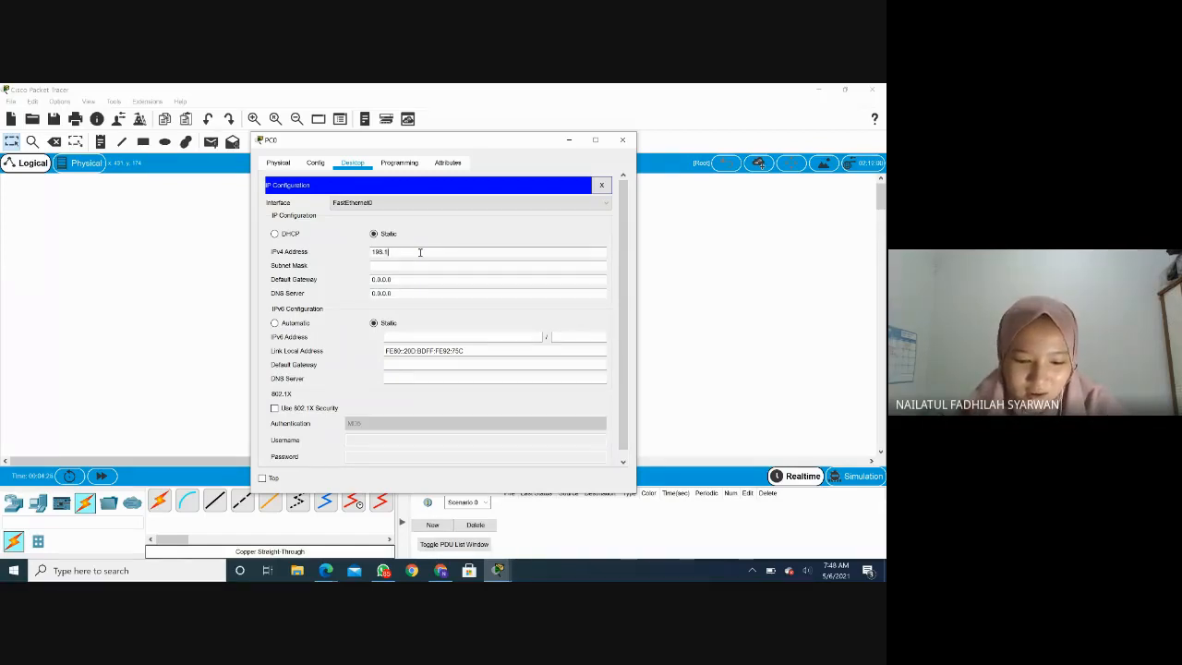
pyautogui.press('XF86AudioRaiseVolume')
pyautogui.press('XF86AudioRaiseVolume')
pyautogui.press('XF86AudioRaiseVolume')
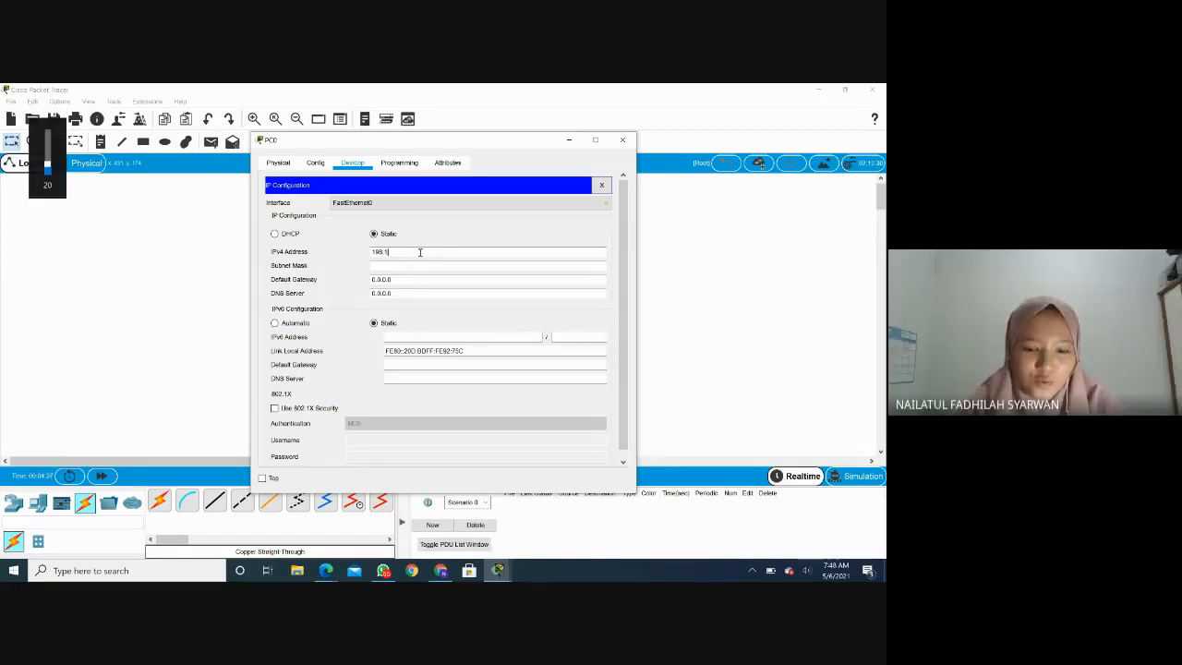
pyautogui.write('62')
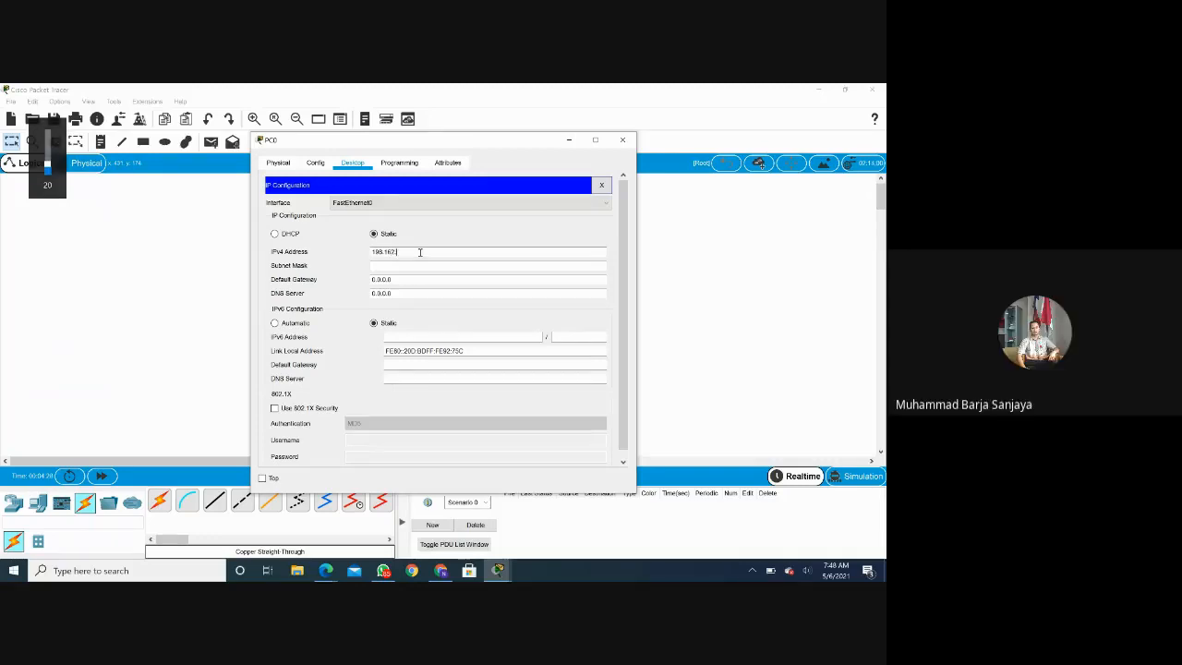
pyautogui.press('BackSpace')
pyautogui.press('BackSpace')
pyautogui.press('BackSpace')
pyautogui.press('BackSpace')
pyautogui.press('BackSpace')
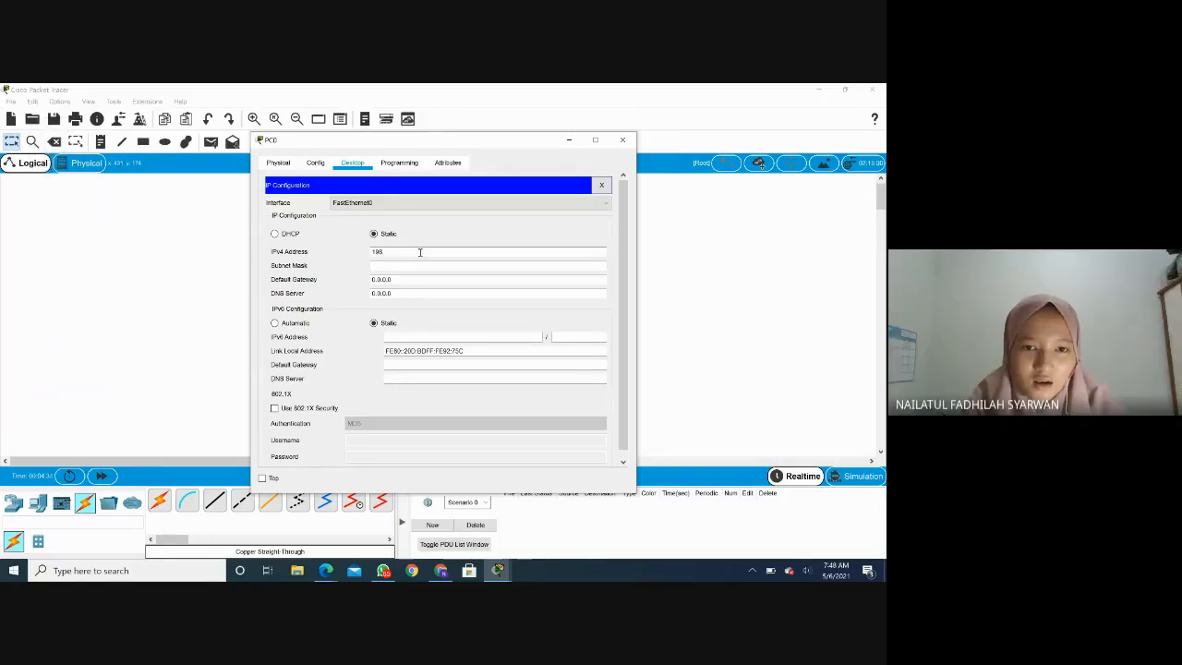
pyautogui.write('8.1')
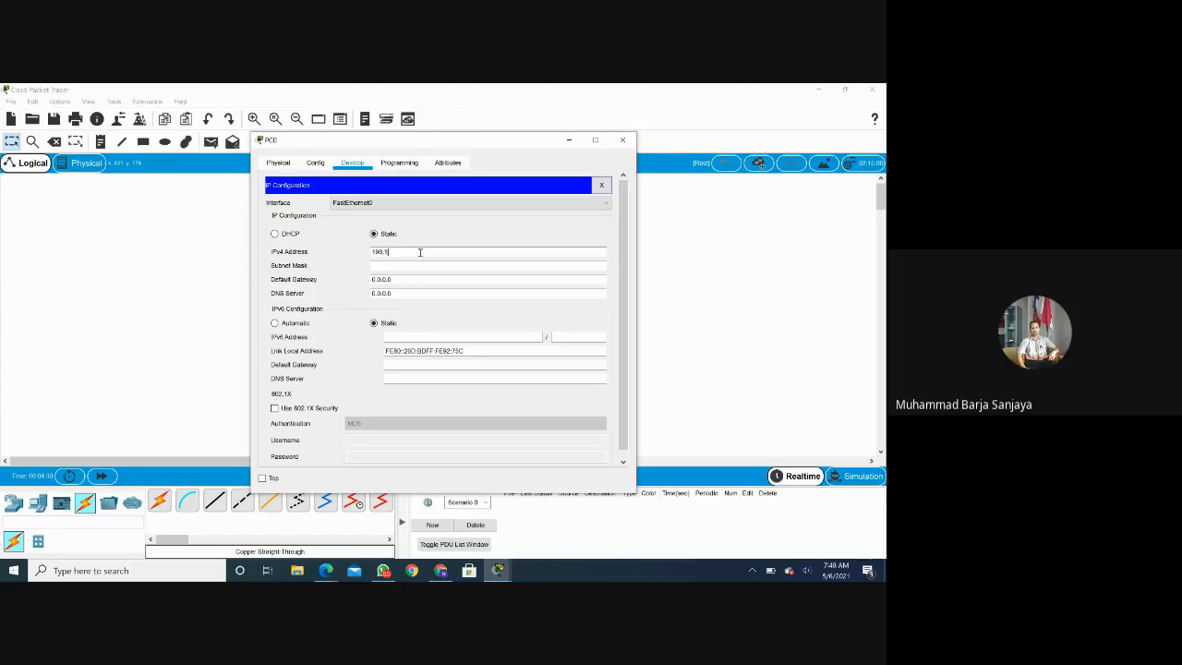
pyautogui.press('BackSpace')
pyautogui.press('BackSpace')
pyautogui.press('BackSpace')
# Set PC0's static IPv4 address to 192.168.0.1.
pyautogui.write('2')
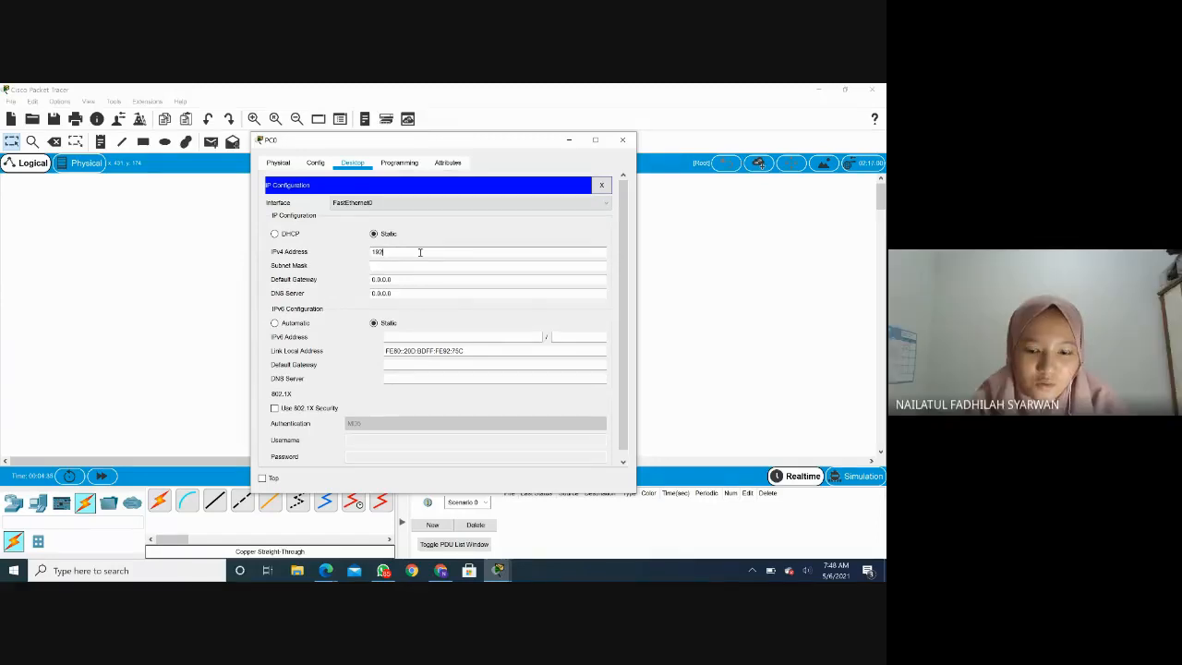
pyautogui.write('.168')
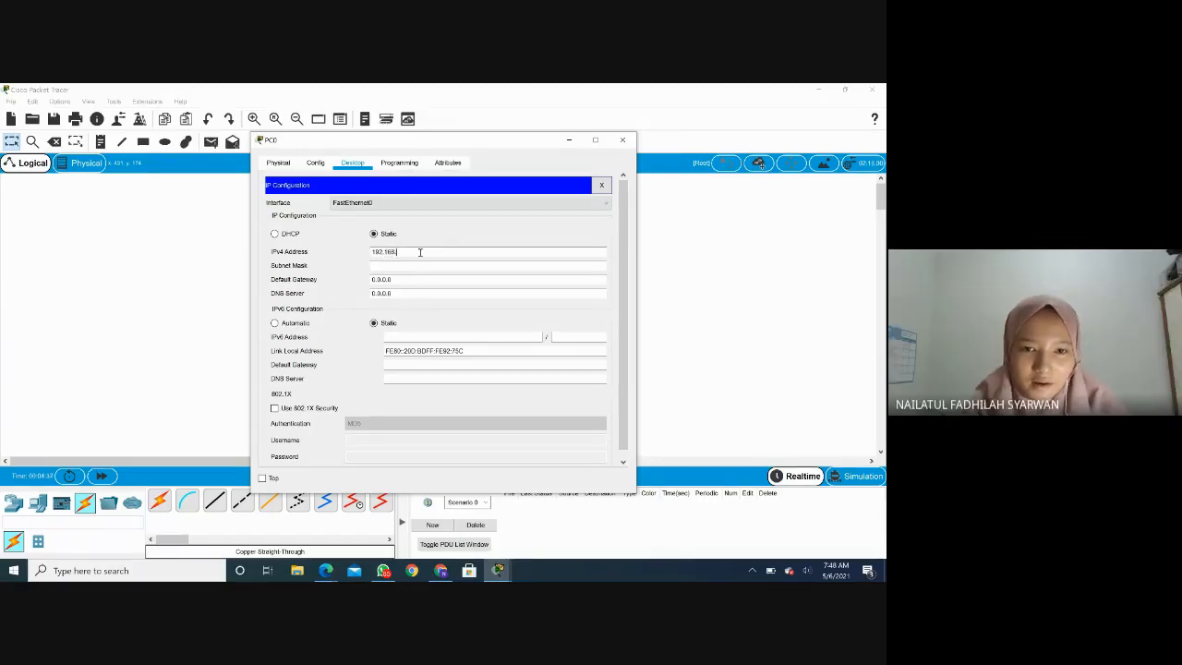
pyautogui.write('.')
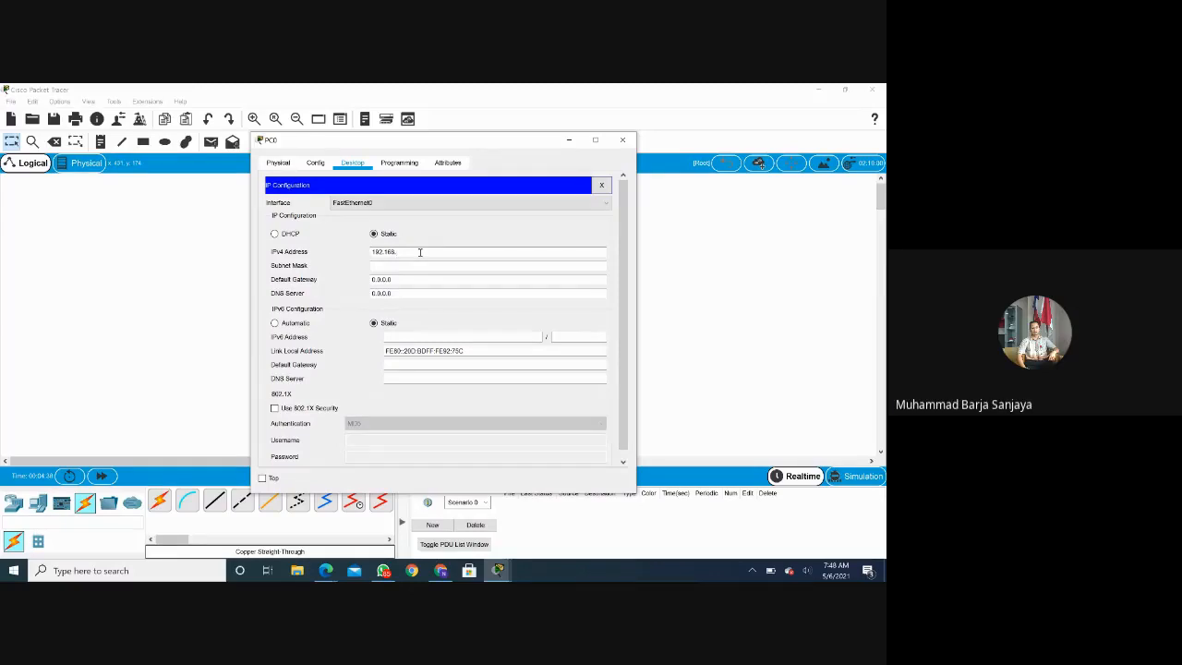
pyautogui.write('0.')
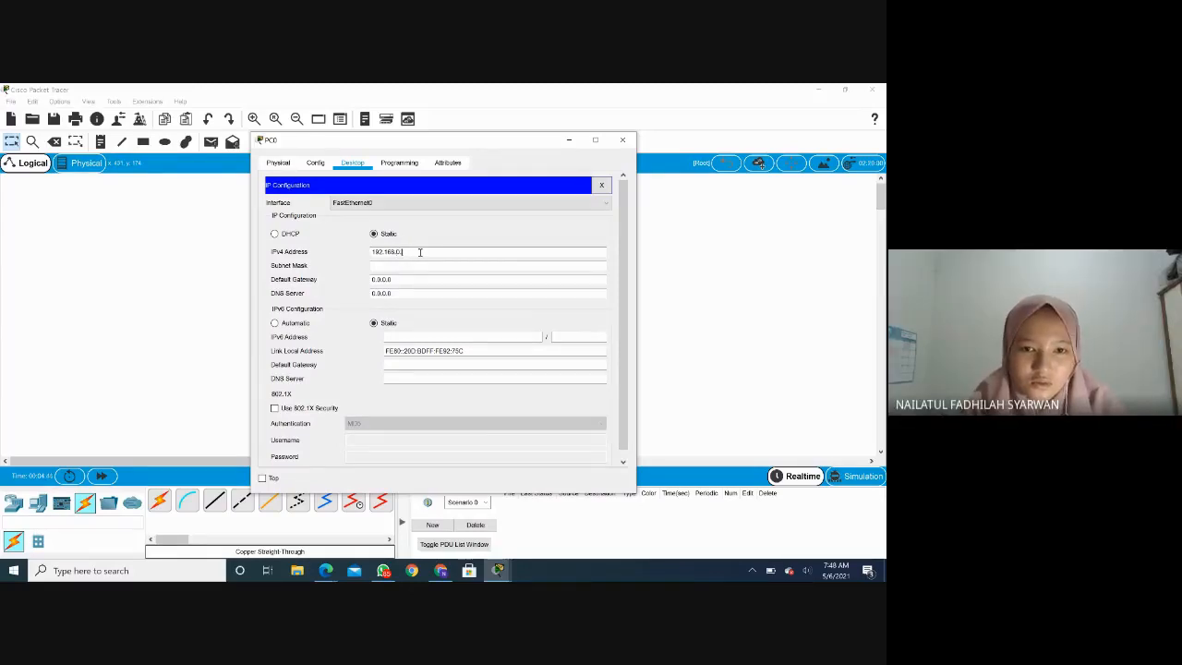
pyautogui.write('1')
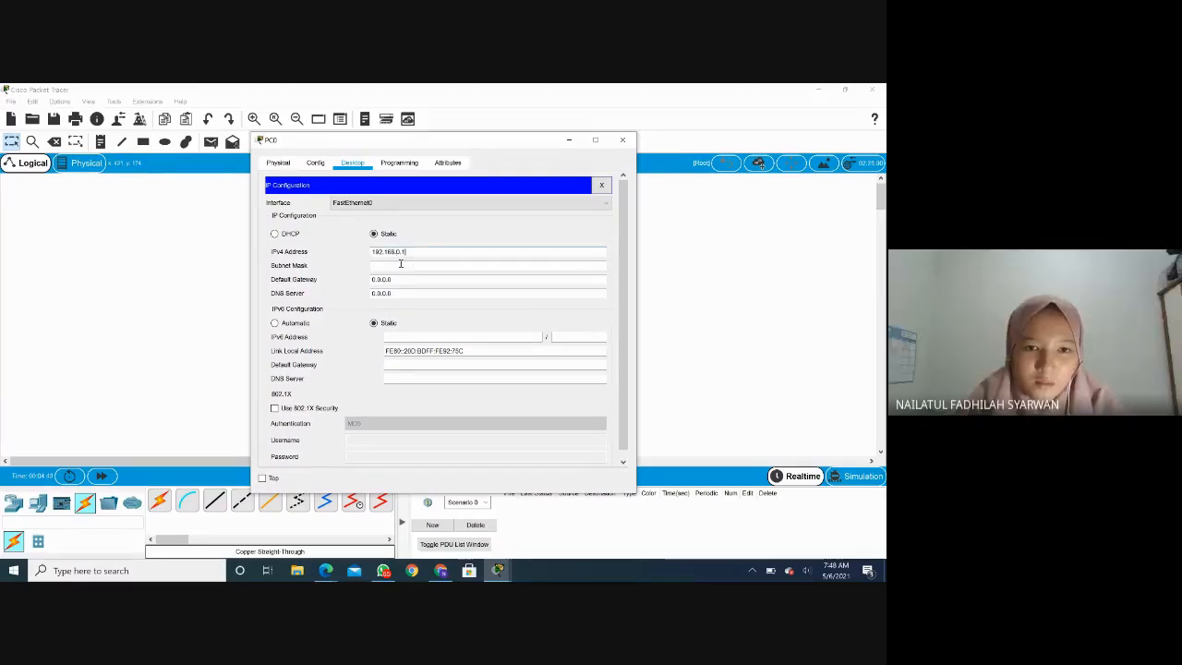
# Give PC0 the subnet mask 255.255.255.0 and the default gateway 192.168.0.254, and close its configuration.
pyautogui.click(401, 265)
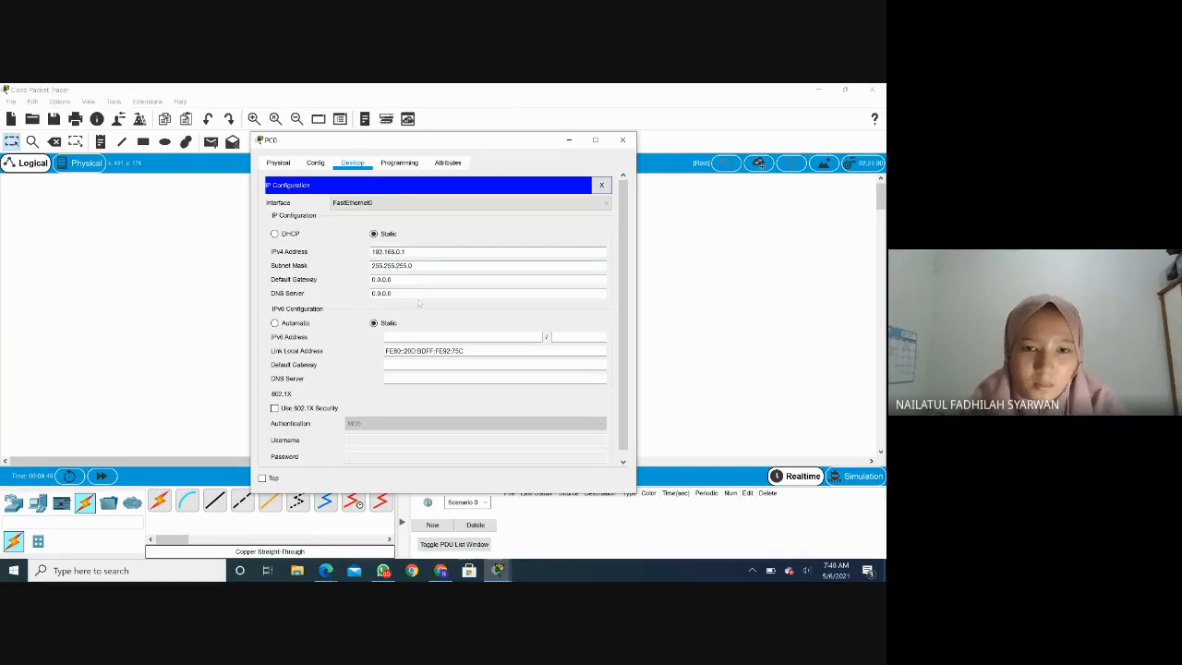
pyautogui.click(409, 279)
pyautogui.tripleClick(409, 279)
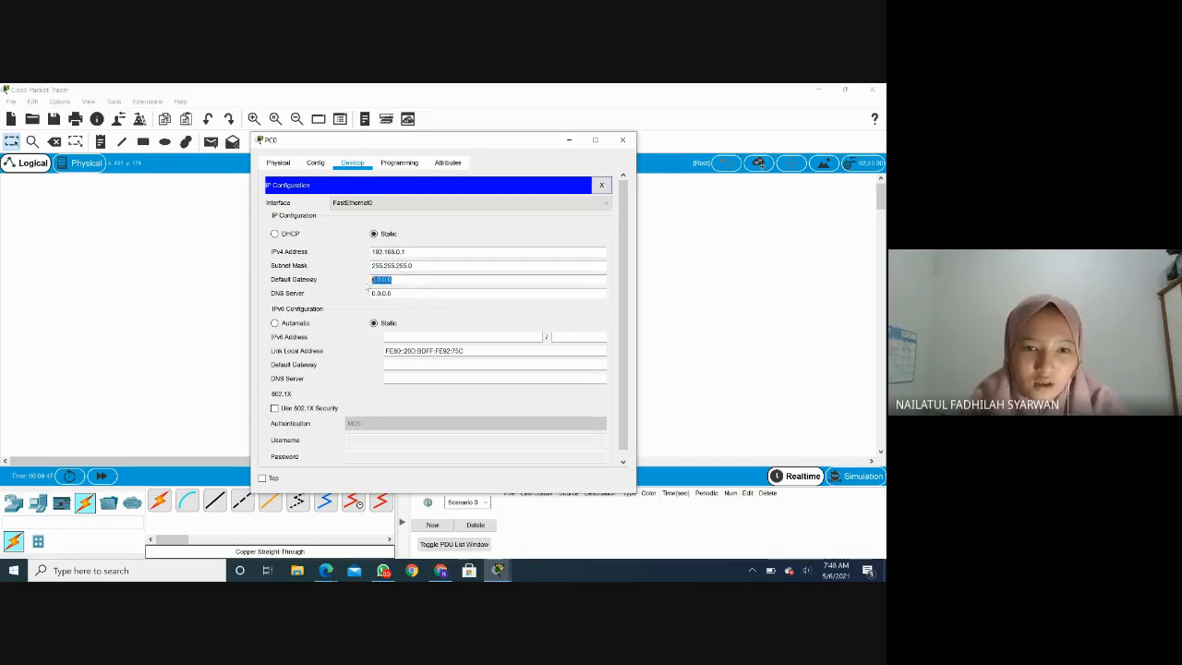
pyautogui.write('192')
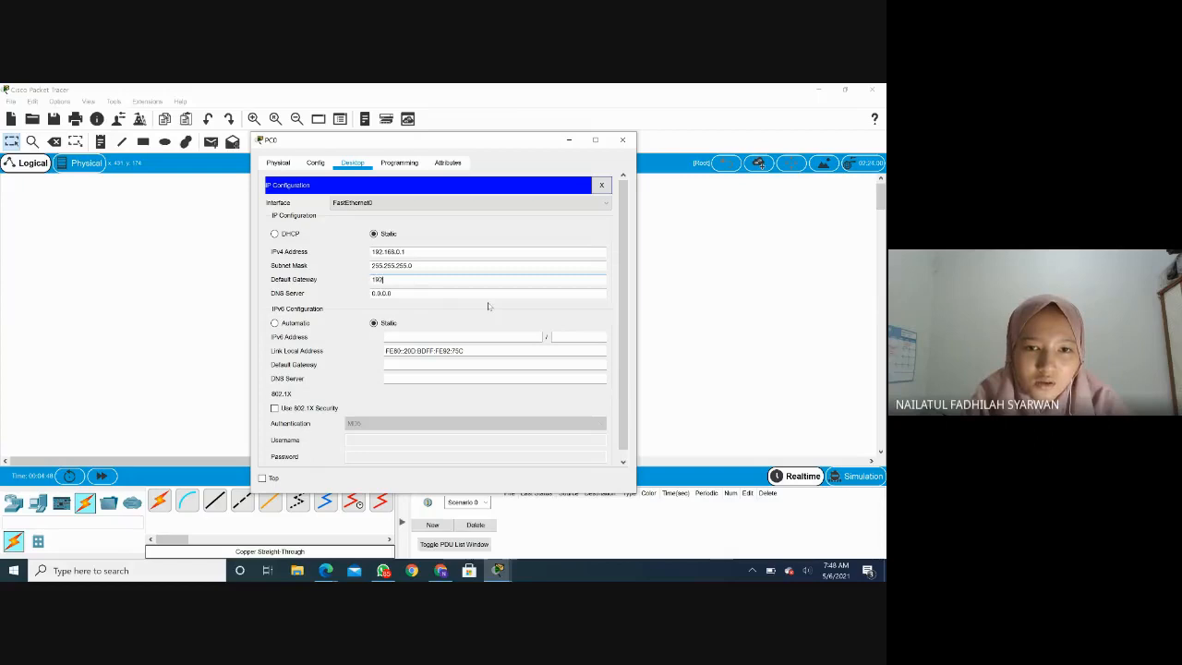
pyautogui.write('.168')
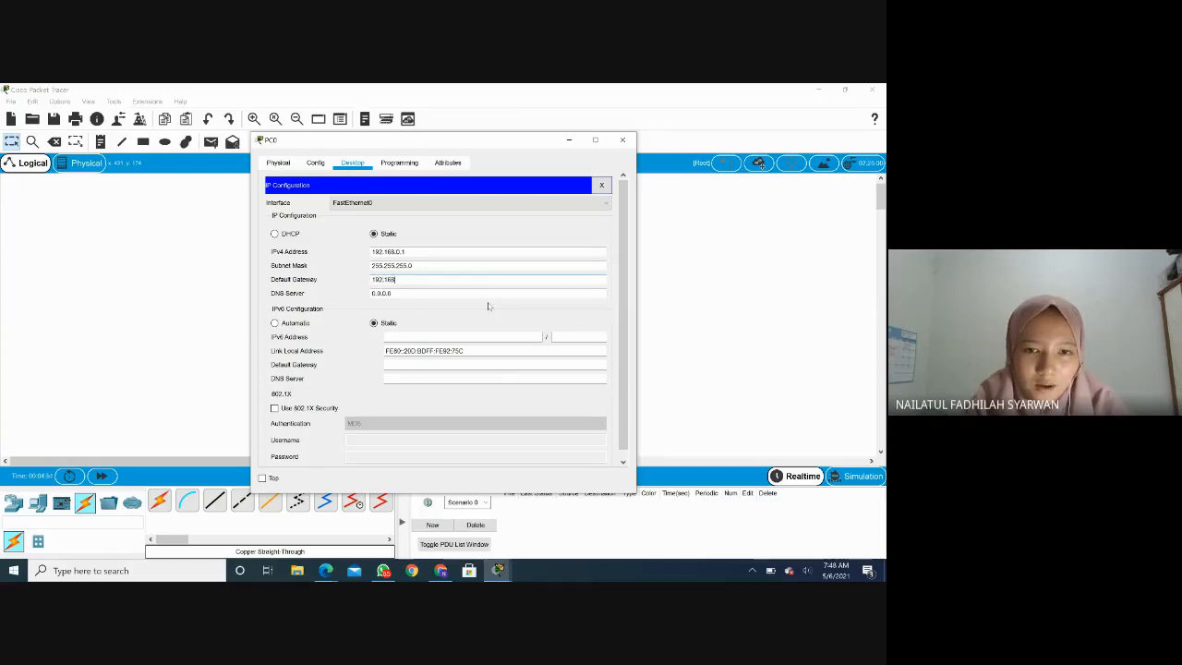
pyautogui.write('.0.2')
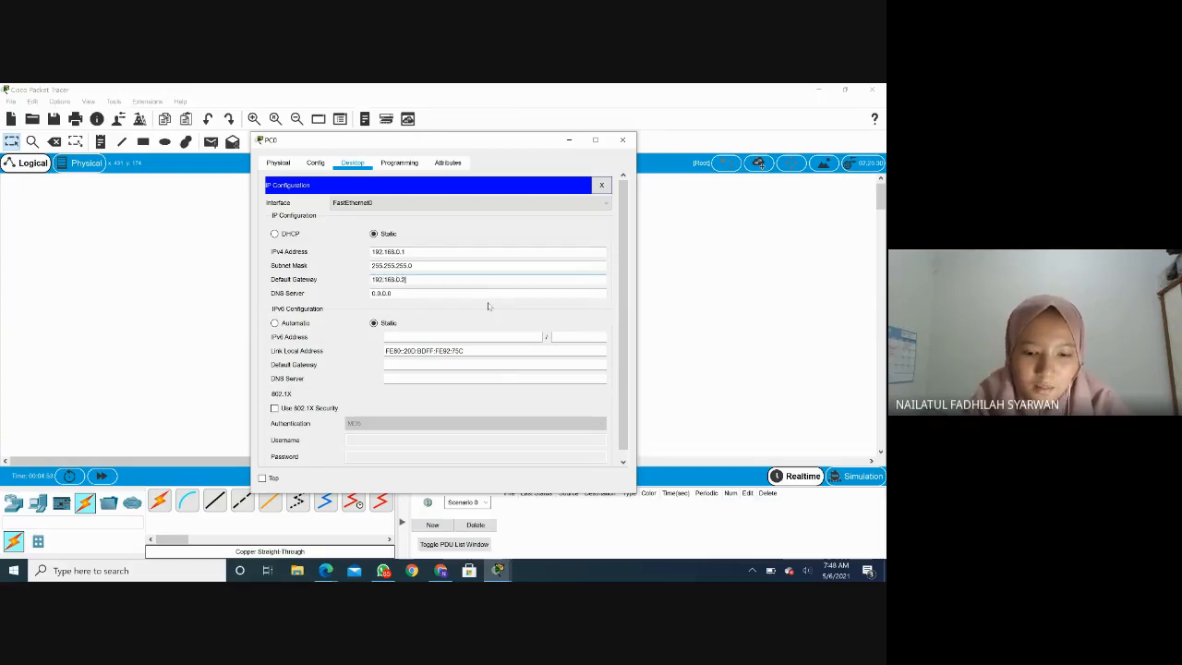
pyautogui.write('54')
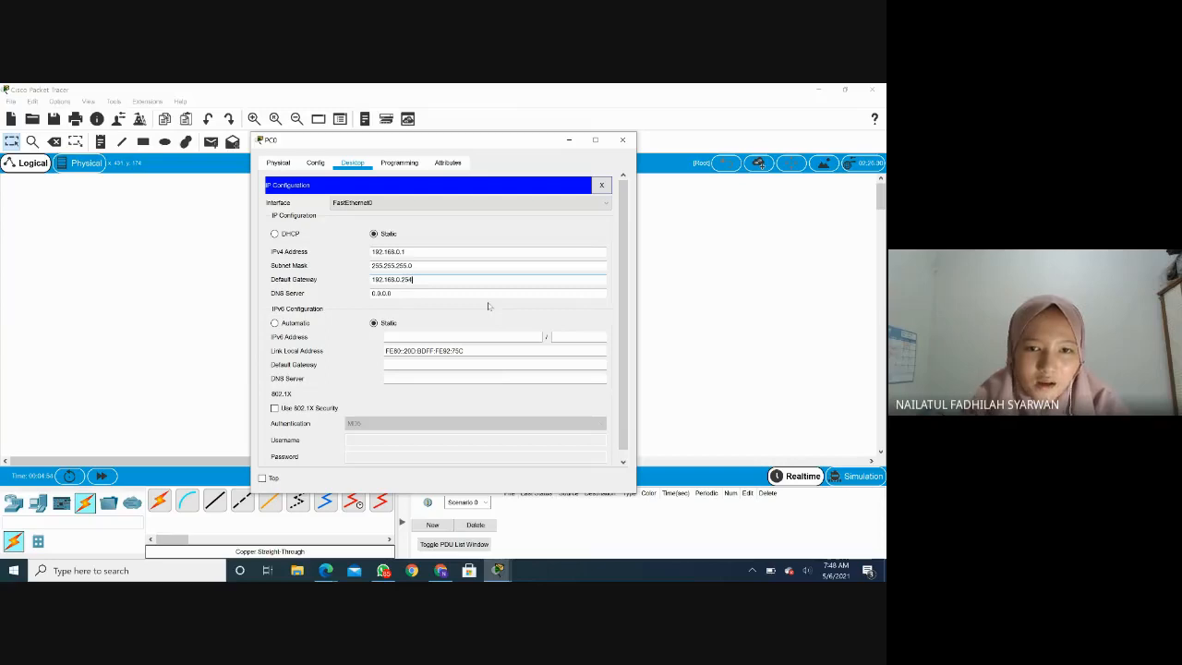
pyautogui.click(626, 140)
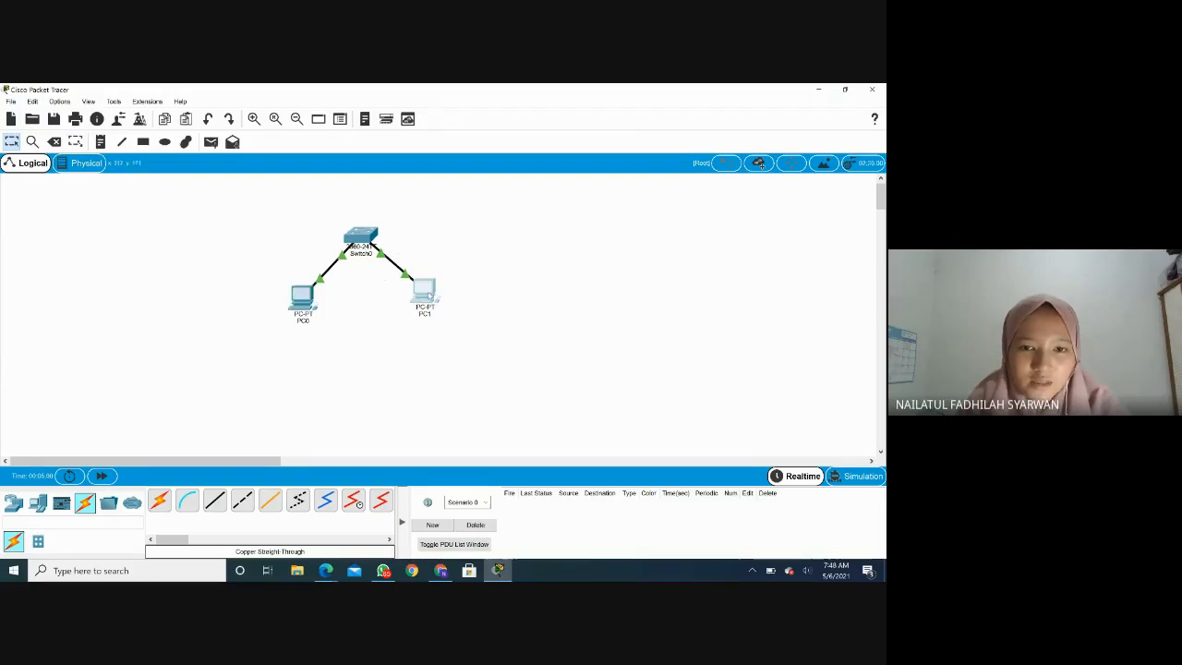
# Set PC1's static IPv4 address to 192.168.0.2 in its IP configuration.
pyautogui.click(430, 295)
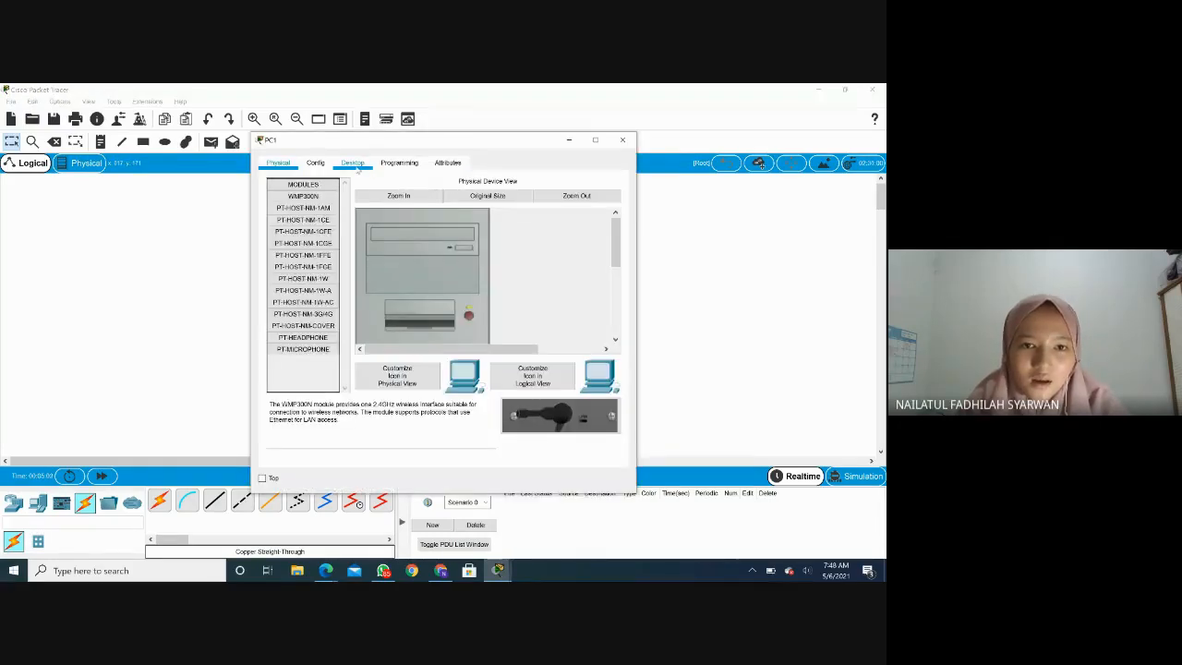
pyautogui.click(351, 163)
pyautogui.click(304, 210)
pyautogui.click(407, 250)
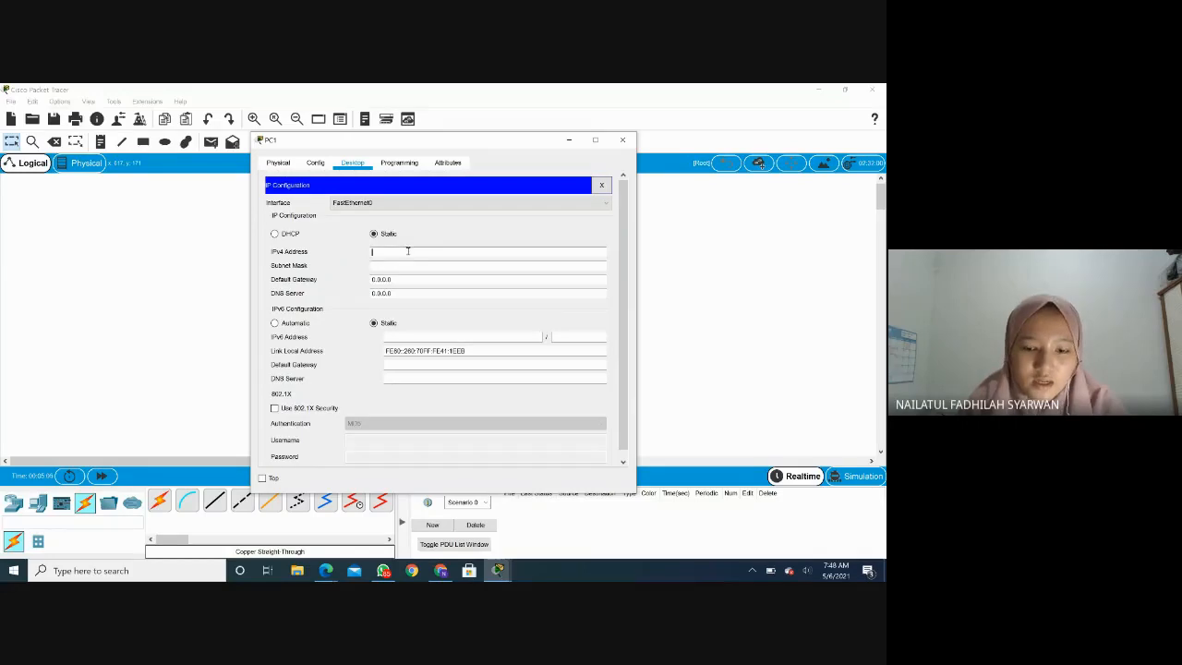
pyautogui.write('192')
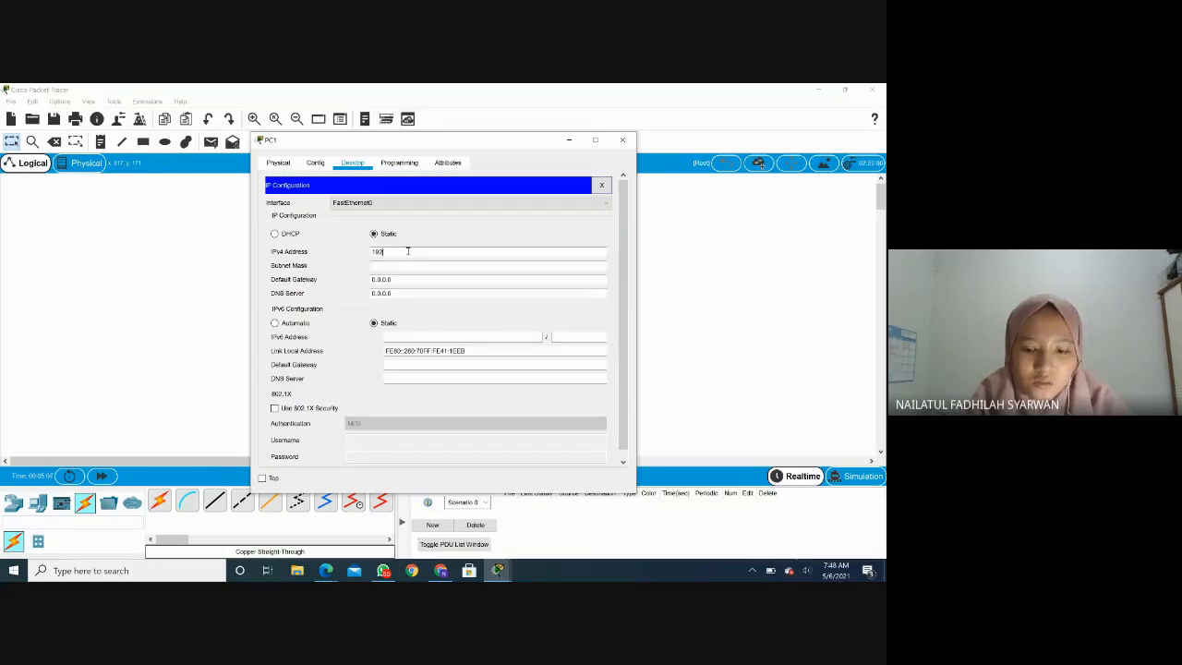
pyautogui.write('.168.')
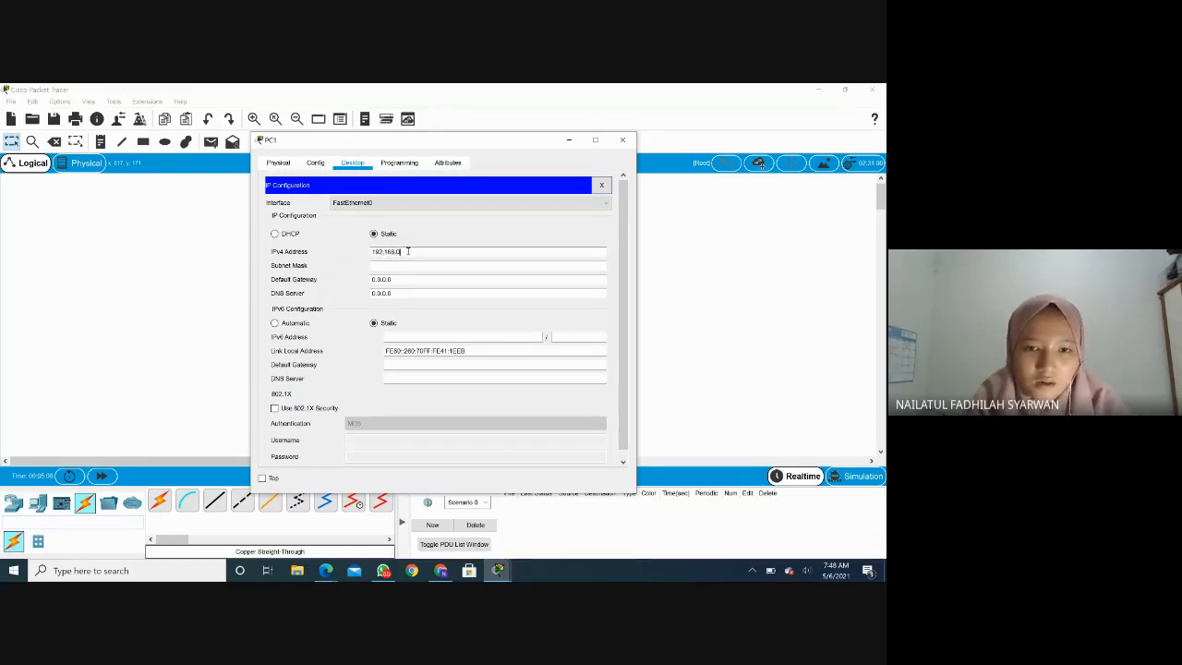
pyautogui.write('0.2')
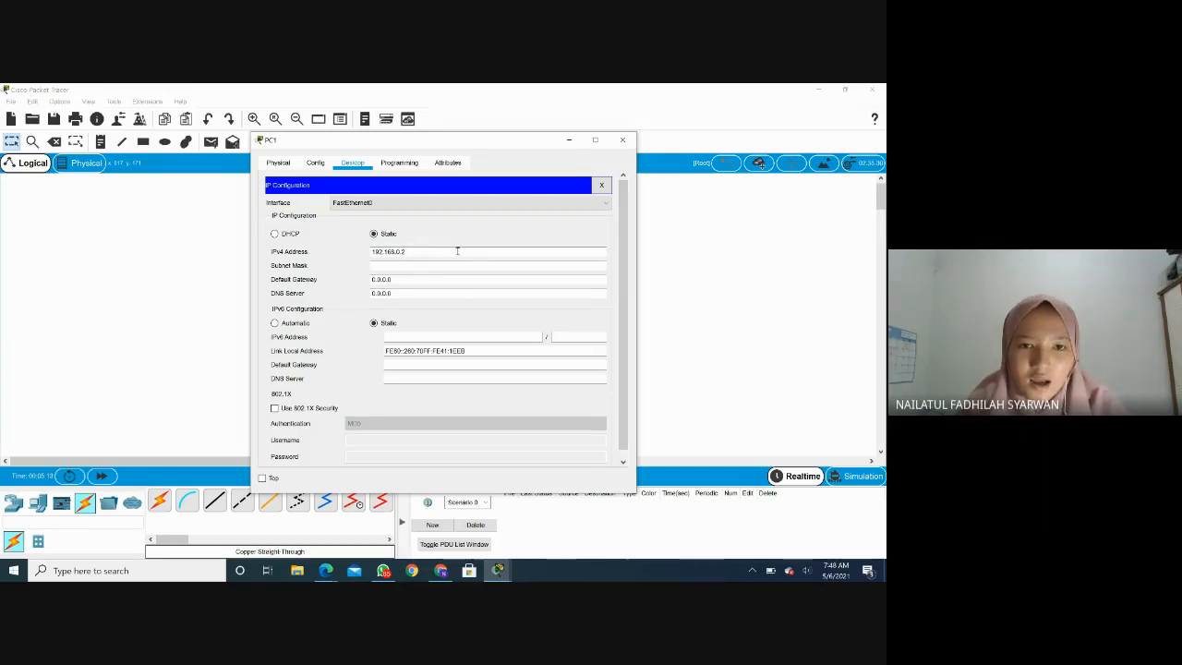
# Give PC1 the subnet mask 255.255.255.0 and the default gateway 192.168.0.254, and close its configuration.
pyautogui.moveTo(462, 140); pyautogui.dragTo(586, 158)
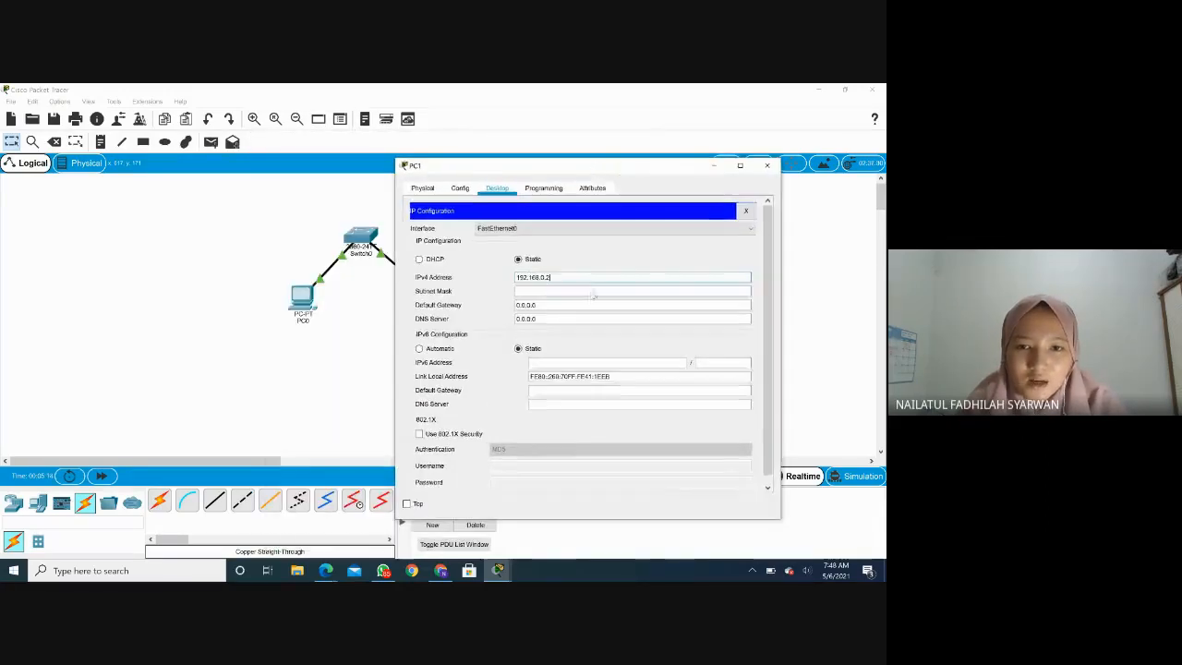
pyautogui.click(536, 287)
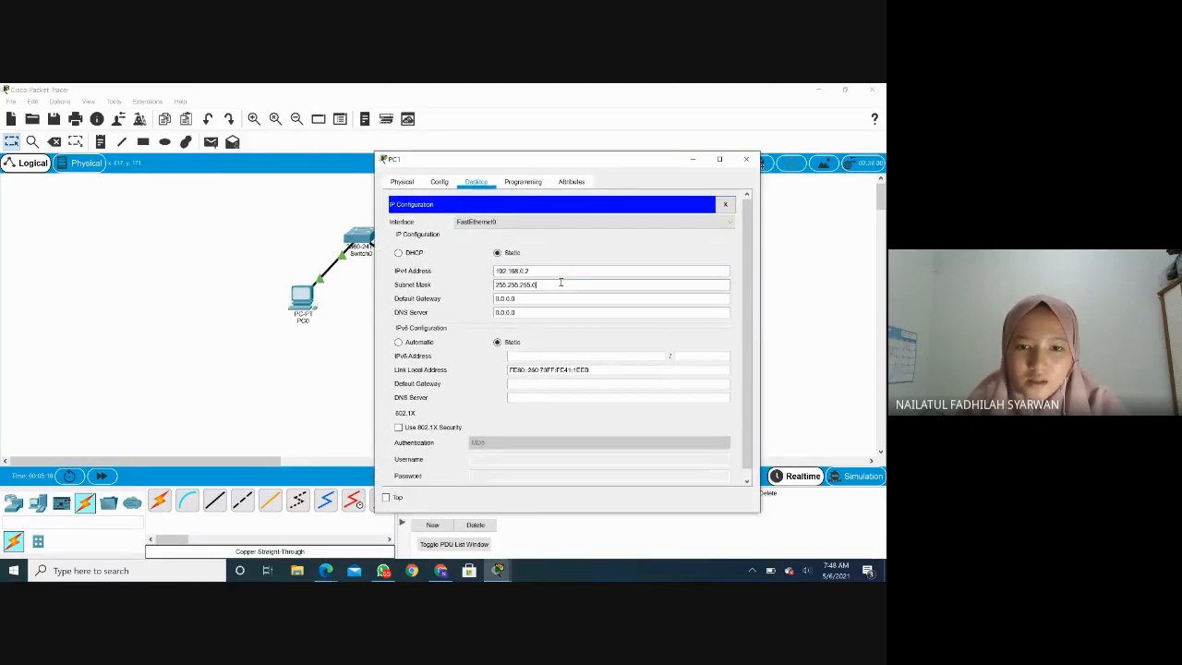
pyautogui.click(532, 298)
pyautogui.moveTo(528, 299); pyautogui.dragTo(496, 298)
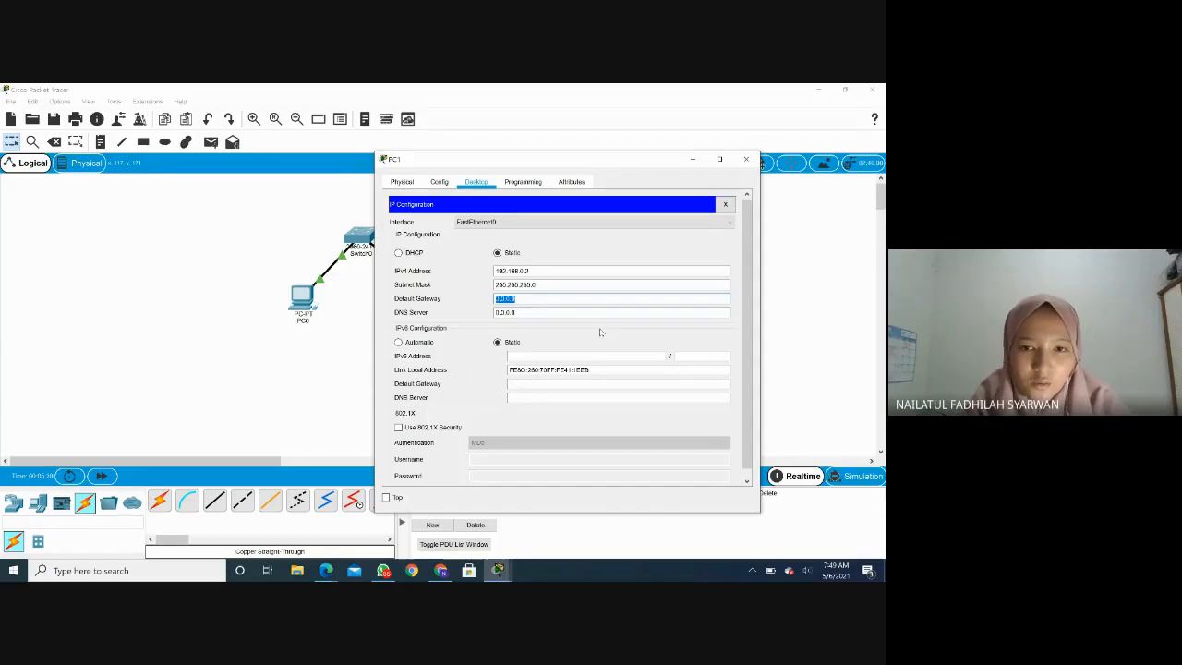
pyautogui.write('192.168')
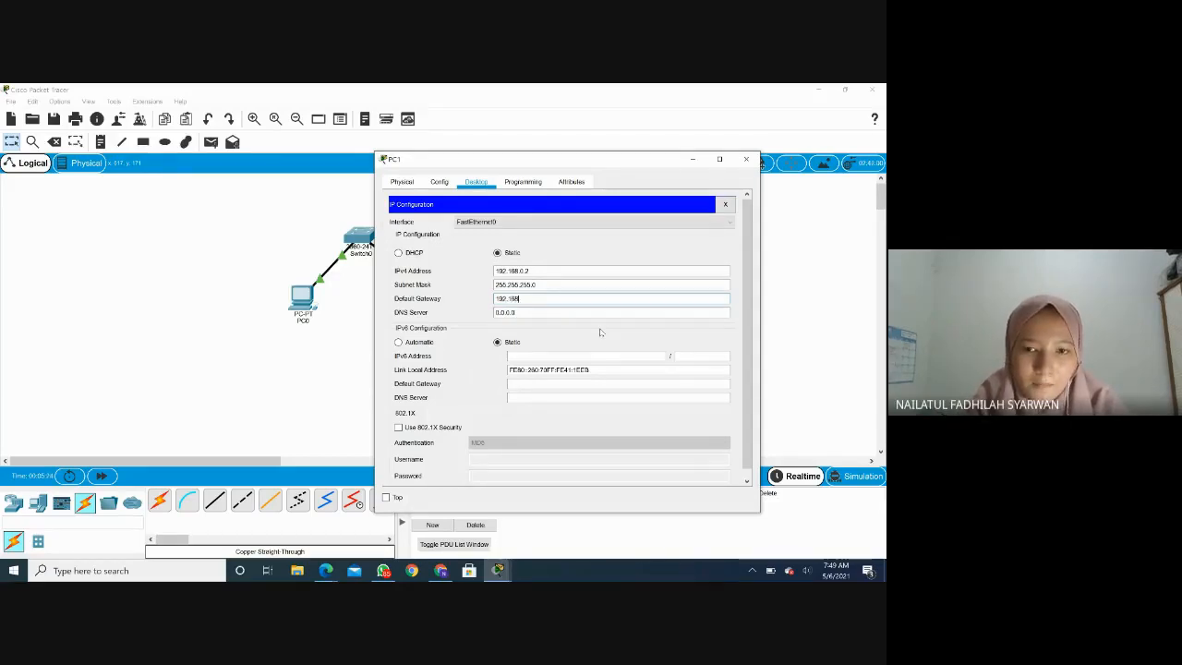
pyautogui.write('.0.254')
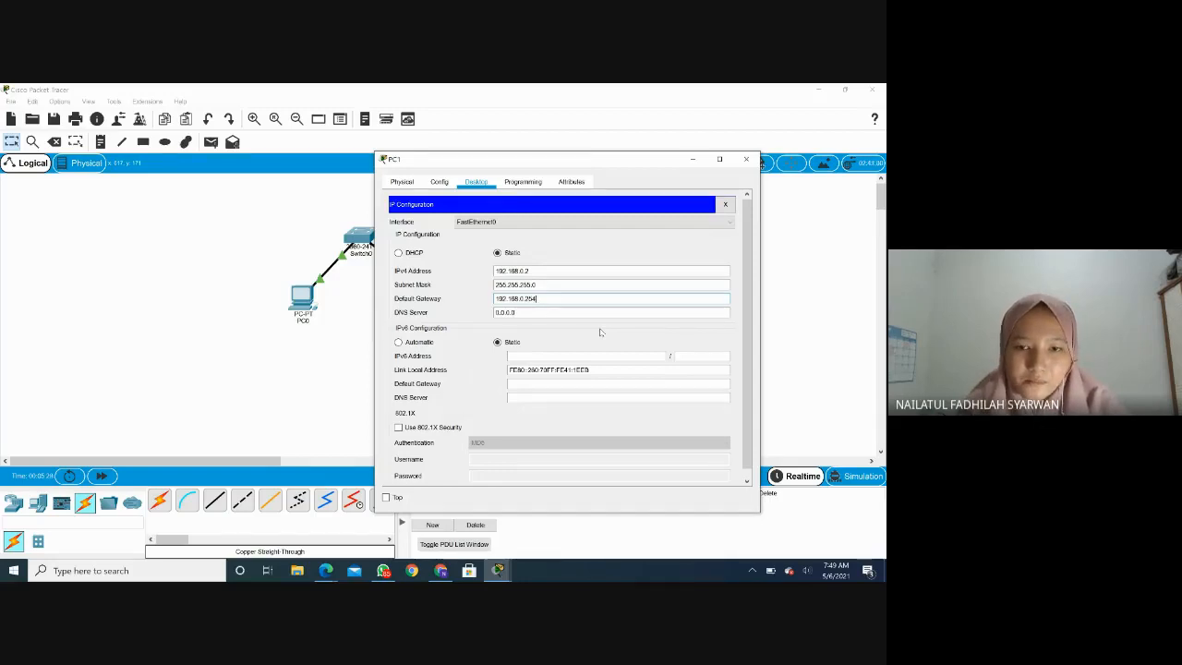
pyautogui.click(746, 159)
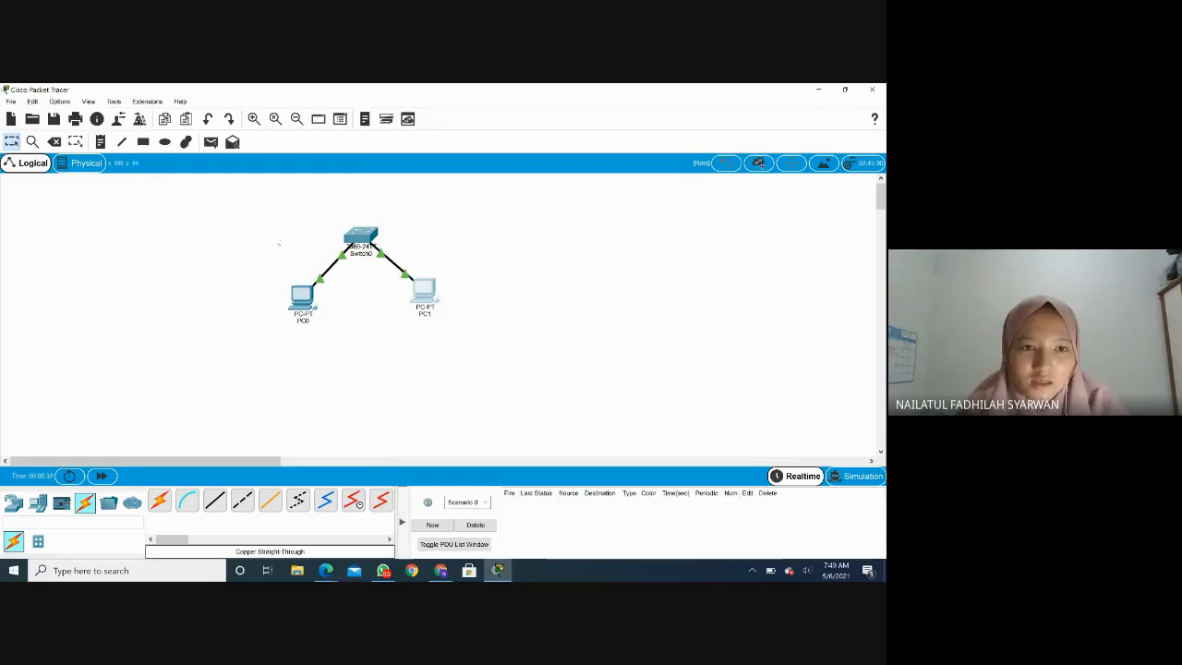
# Test the connection through the switch by sending a simple PDU from PC0 to PC1, and check its status.
pyautogui.click(211, 141)
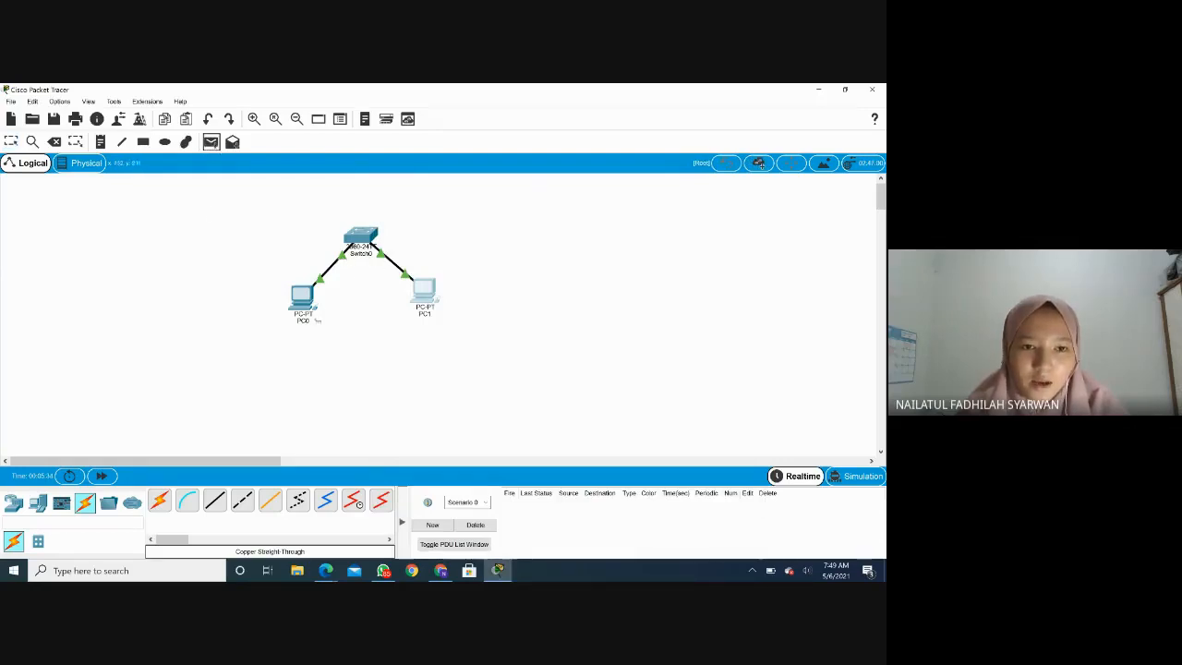
pyautogui.moveTo(436, 297)
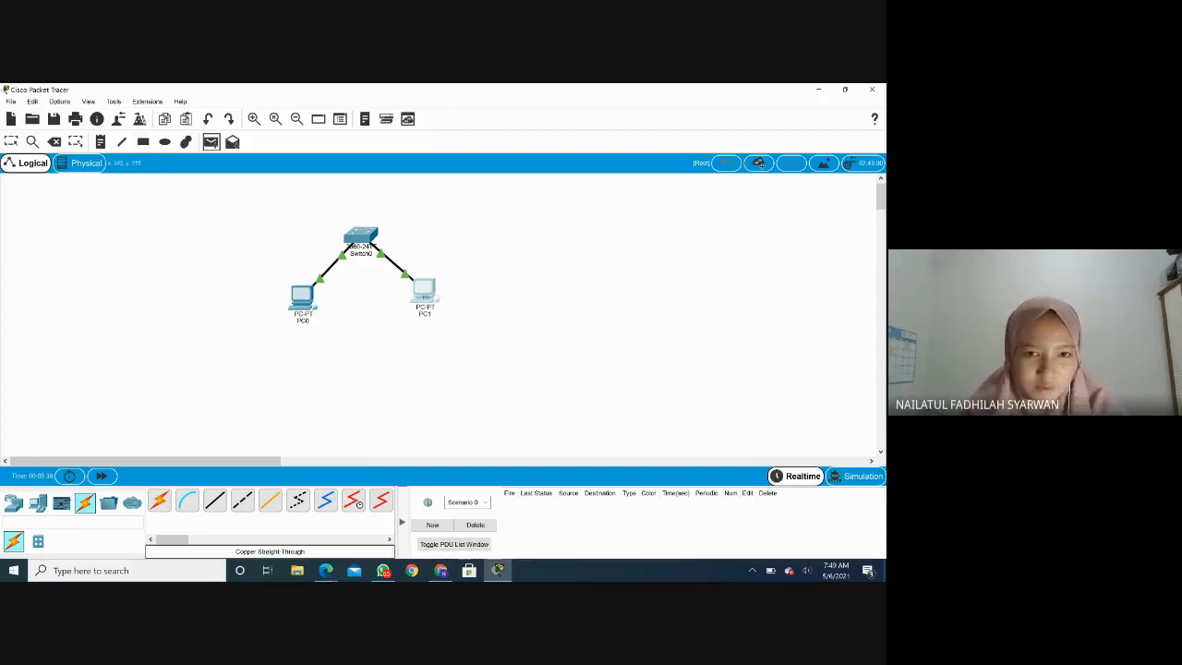
pyautogui.click(308, 300)
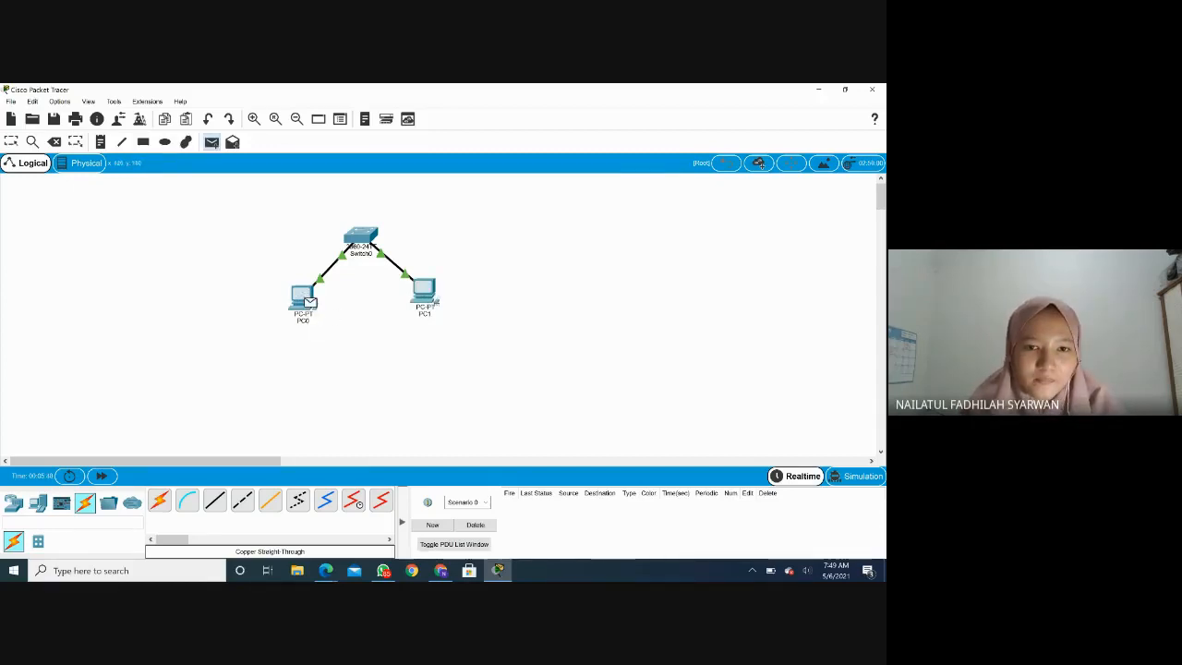
pyautogui.click(424, 292)
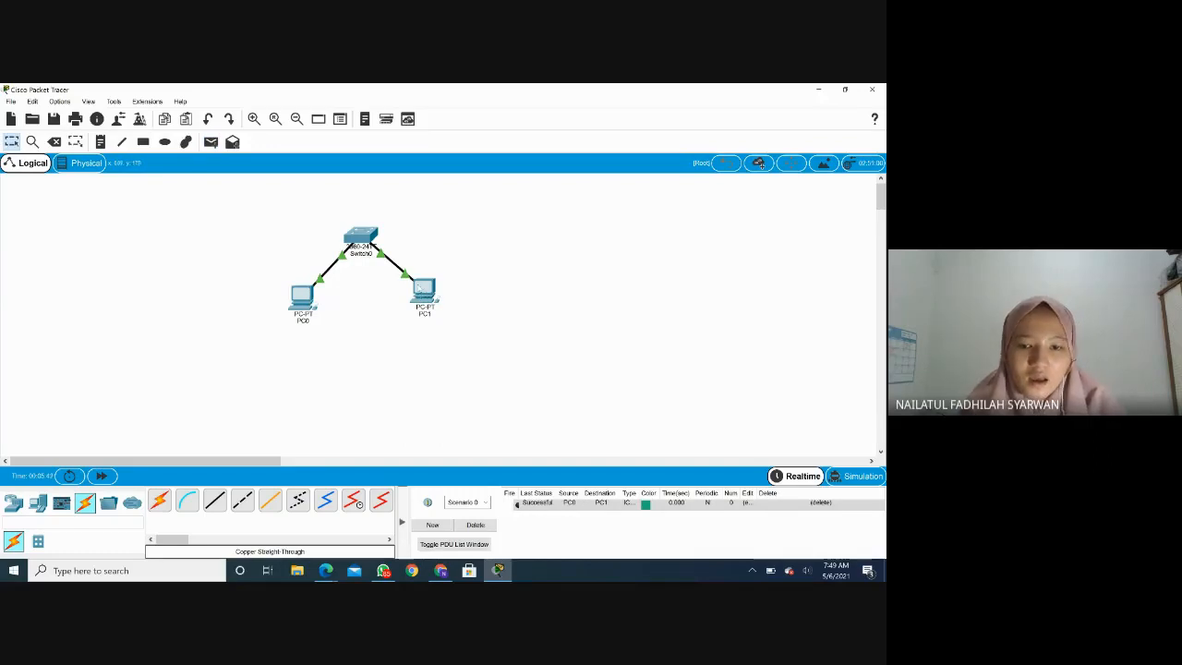
pyautogui.click(519, 506)
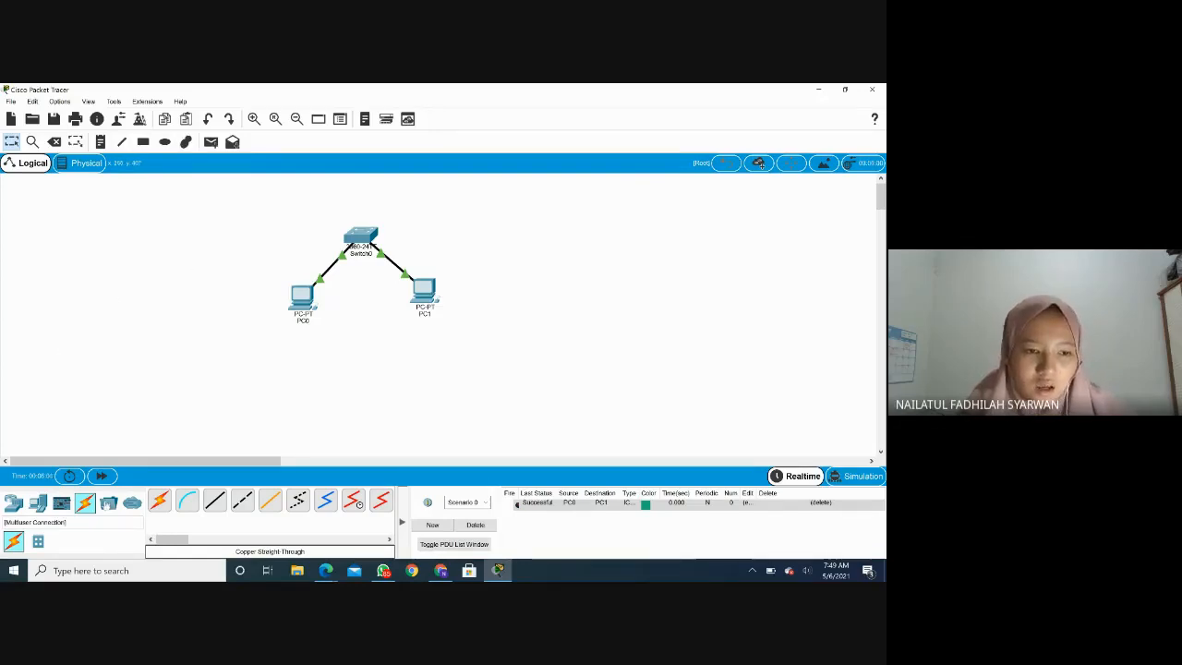
# Delete the switch and connect PC0's FastEthernet0 directly to PC1's FastEthernet0 with a copper cross-over cable.
pyautogui.click(54, 141)
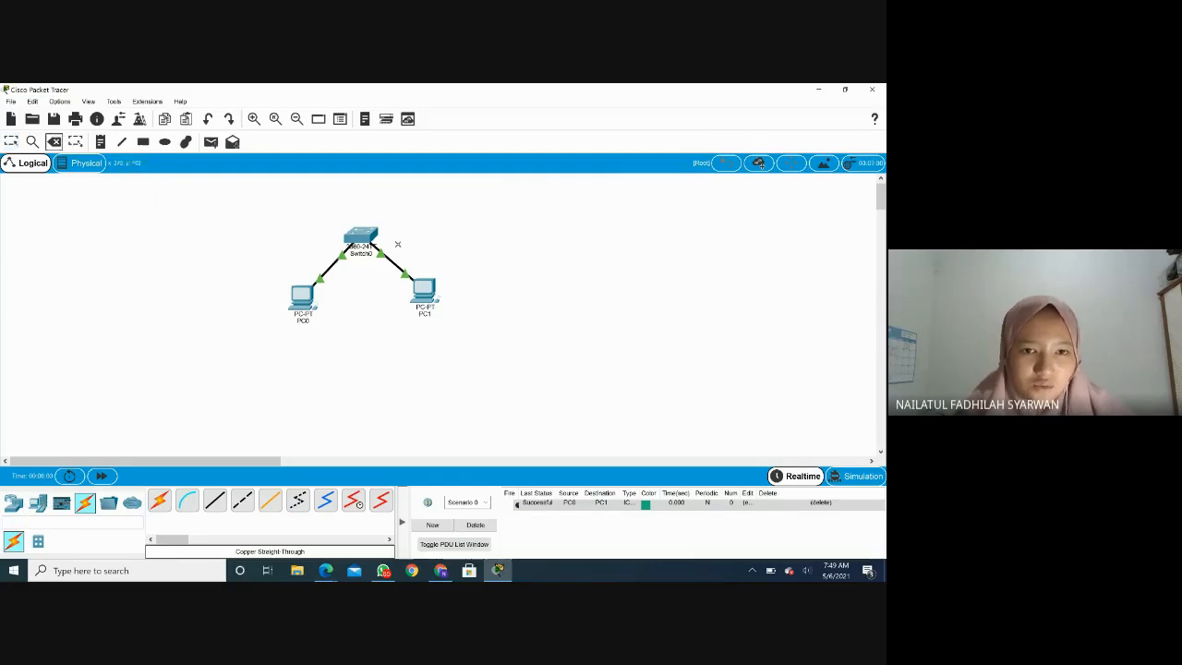
pyautogui.click(360, 237)
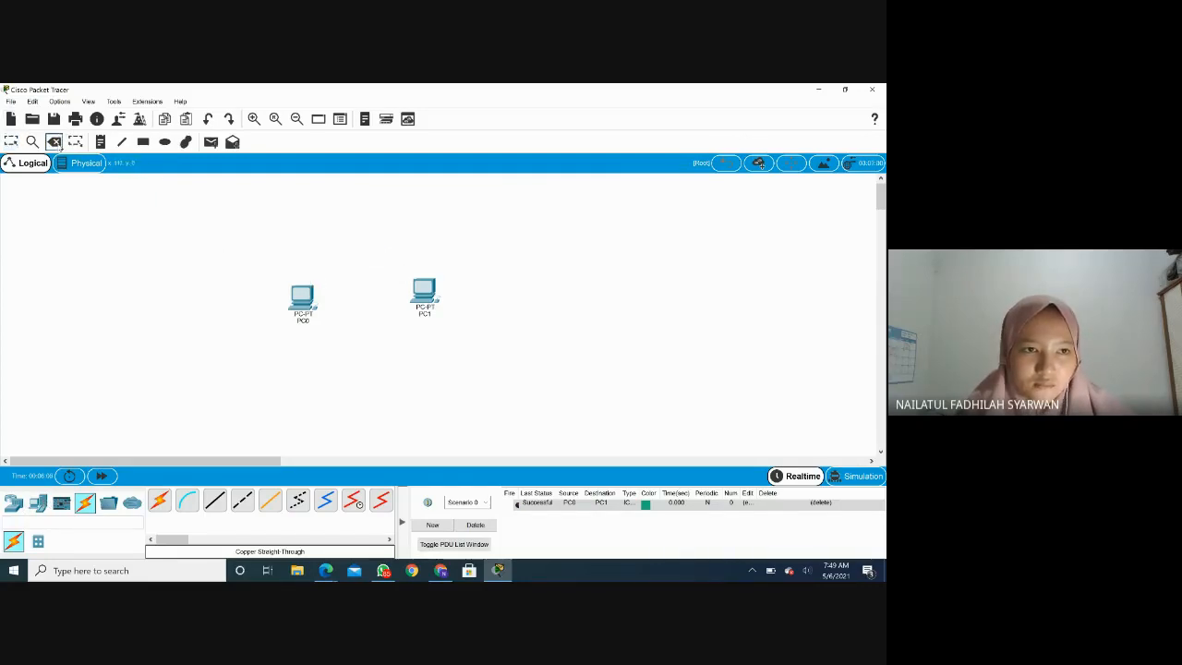
pyautogui.click(243, 503)
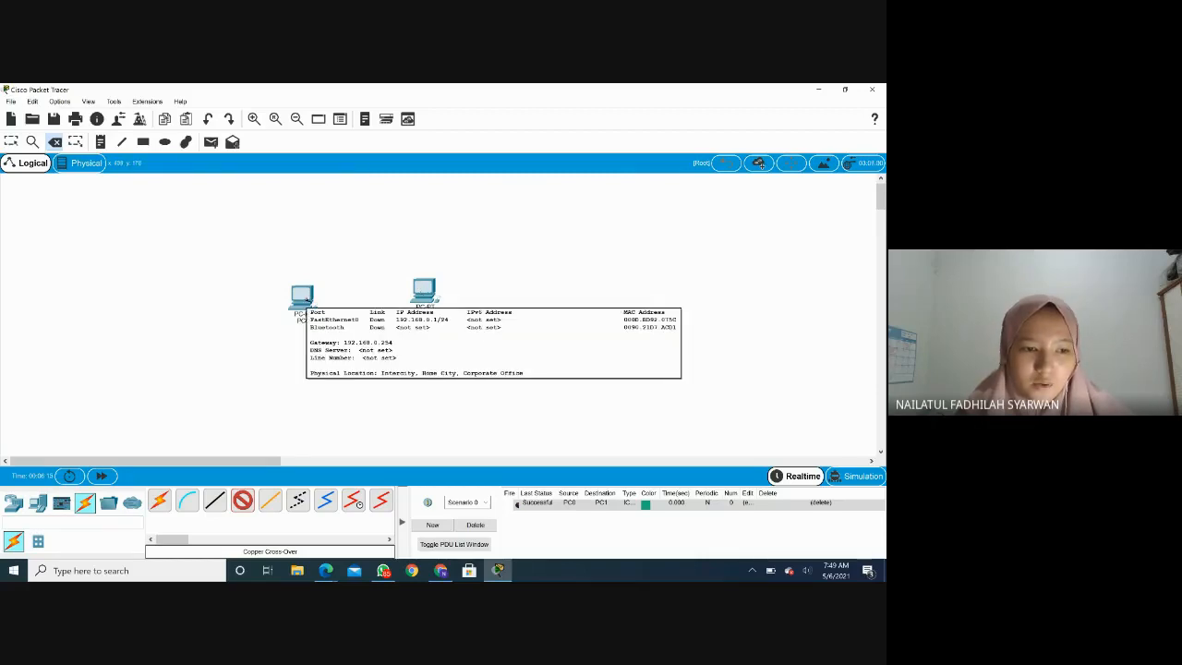
pyautogui.click(307, 300)
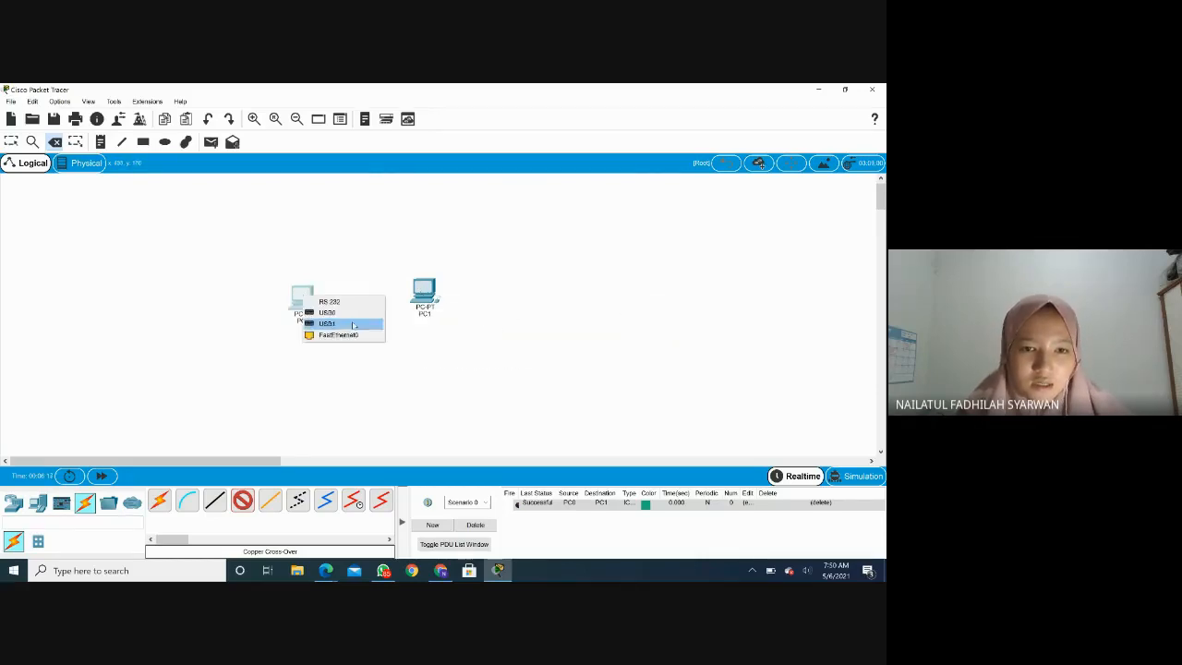
pyautogui.click(341, 336)
pyautogui.click(420, 290)
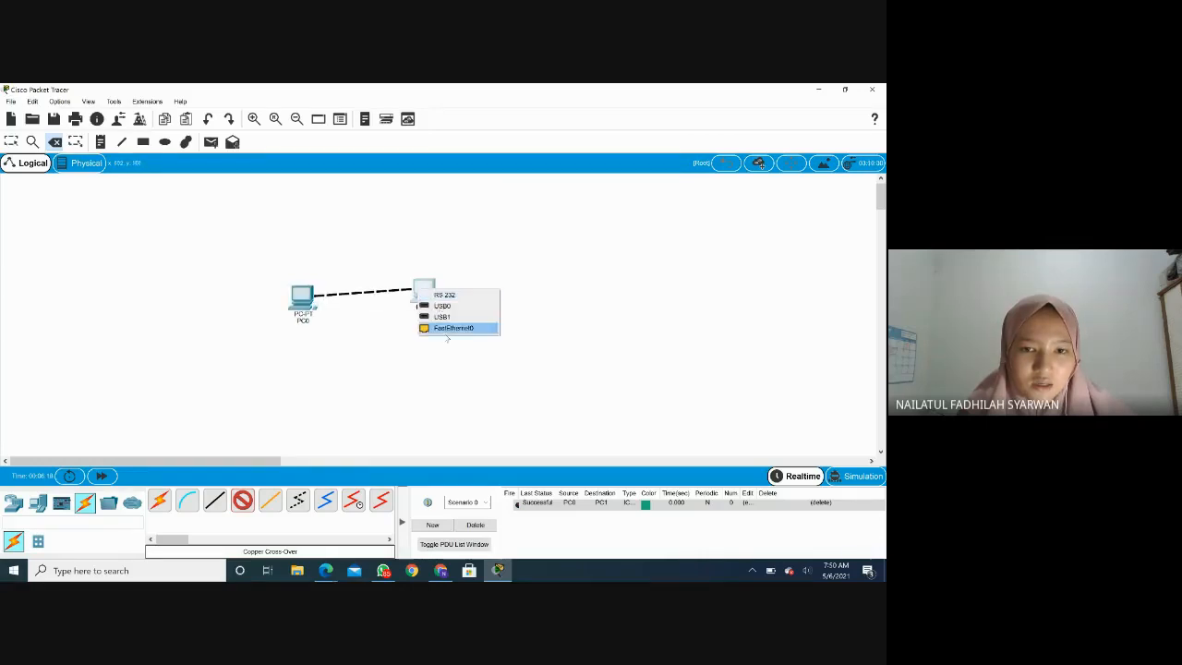
pyautogui.click(453, 328)
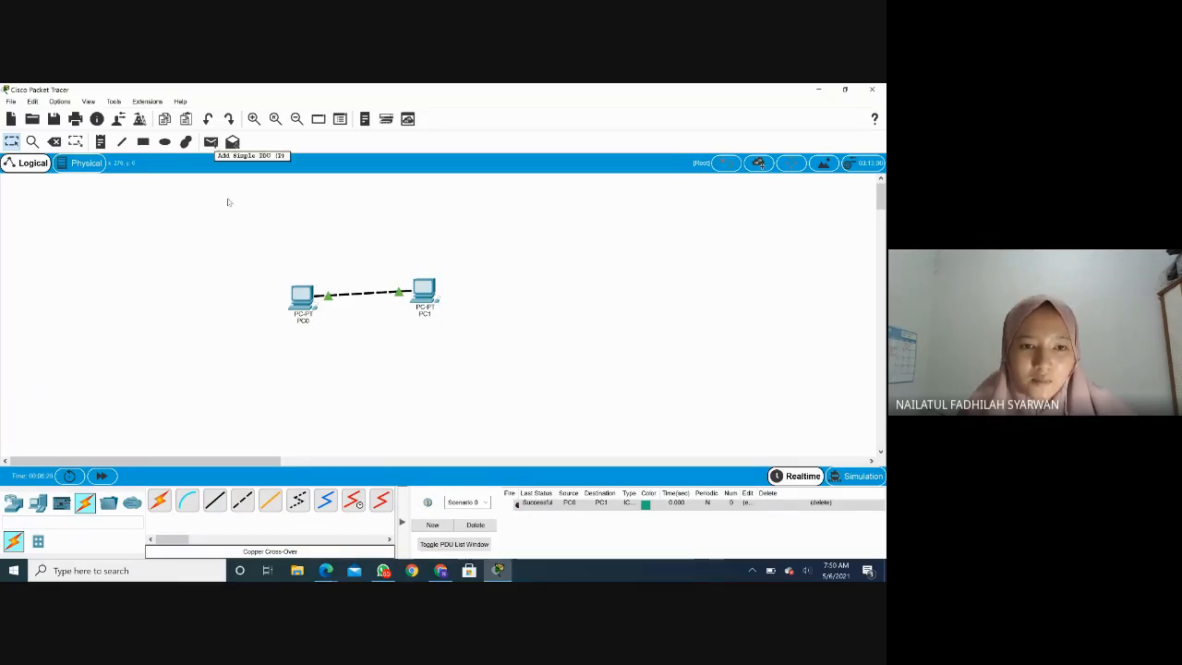
# Test the direct cross-over link by sending another simple PDU from PC0 to PC1.
pyautogui.moveTo(307, 303)
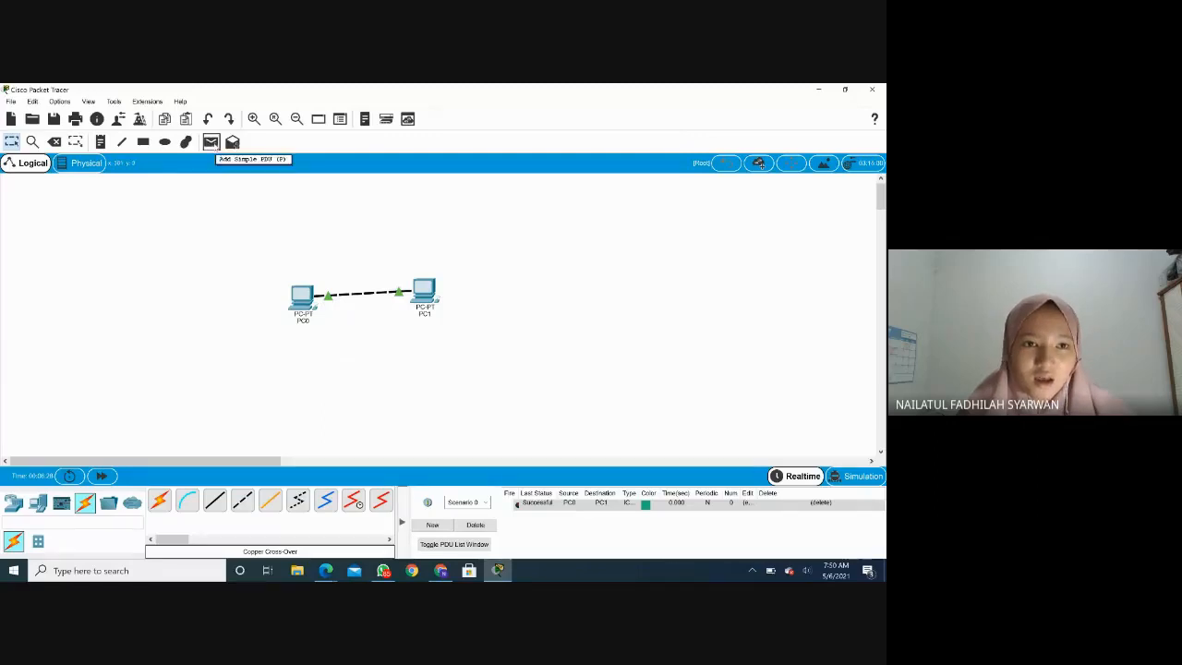
pyautogui.click(211, 143)
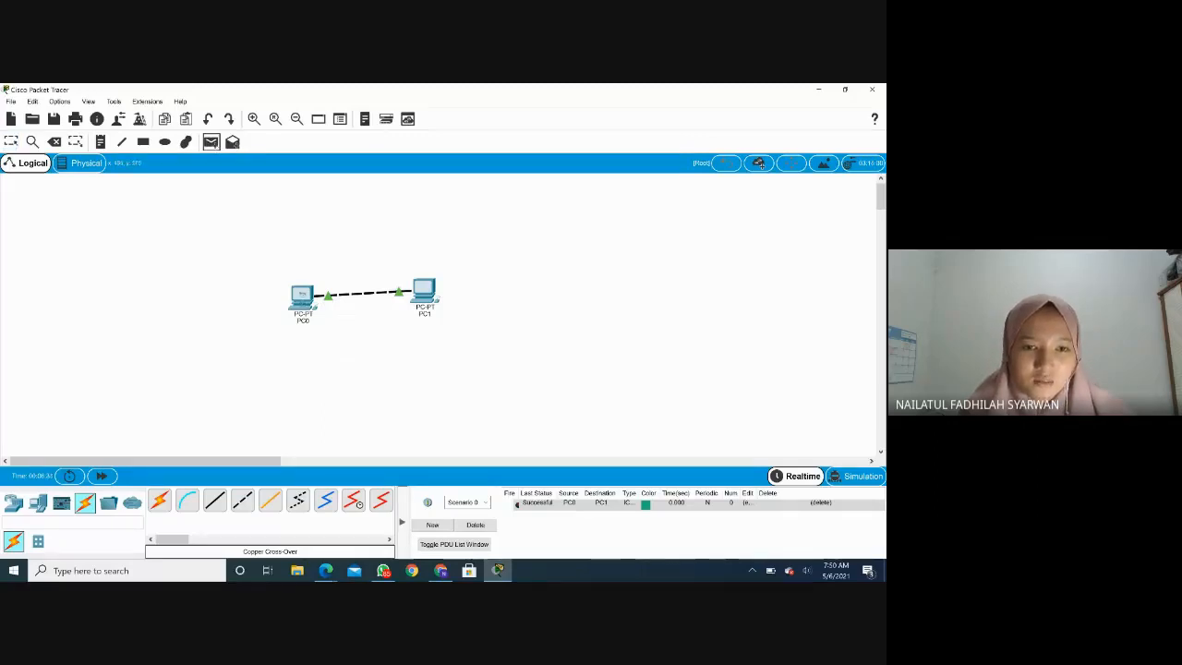
pyautogui.click(302, 295)
pyautogui.click(426, 292)
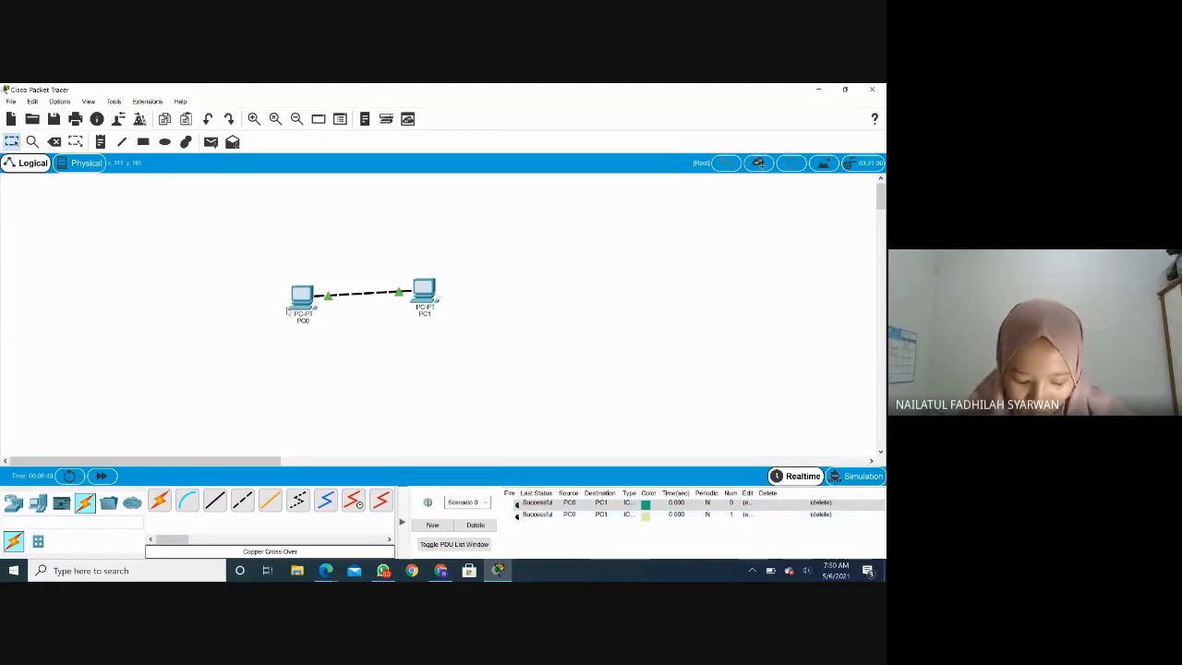
# Delete the copper cross-over cable between PC0 and PC1.
pyautogui.moveTo(289, 312)
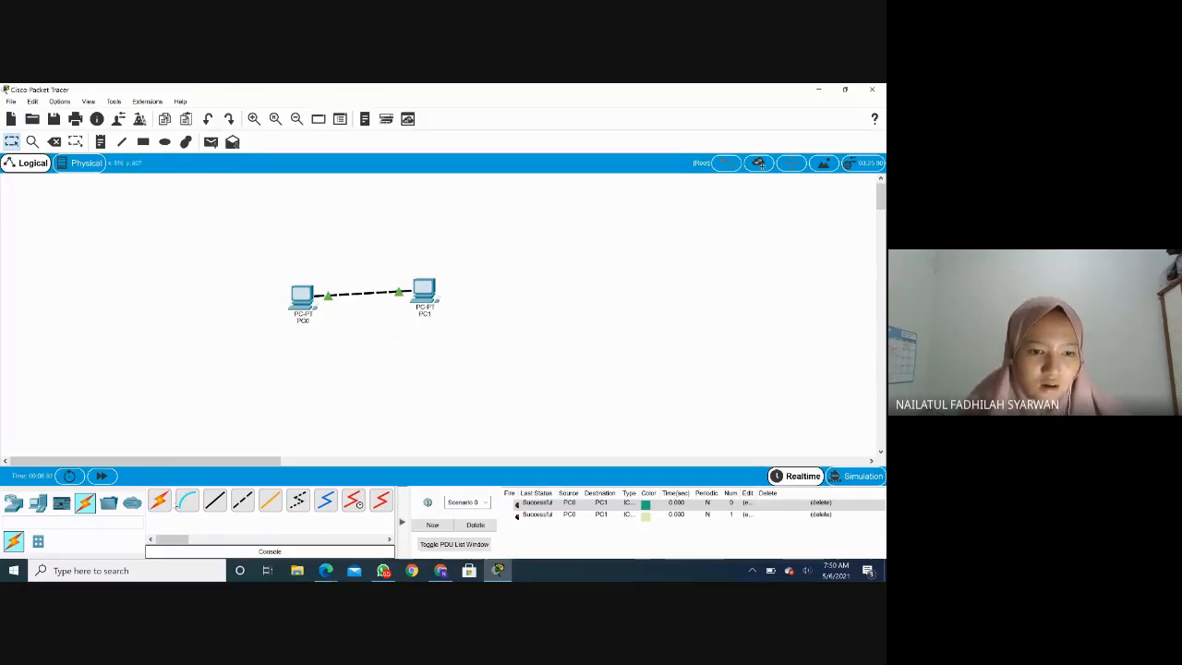
pyautogui.click(54, 141)
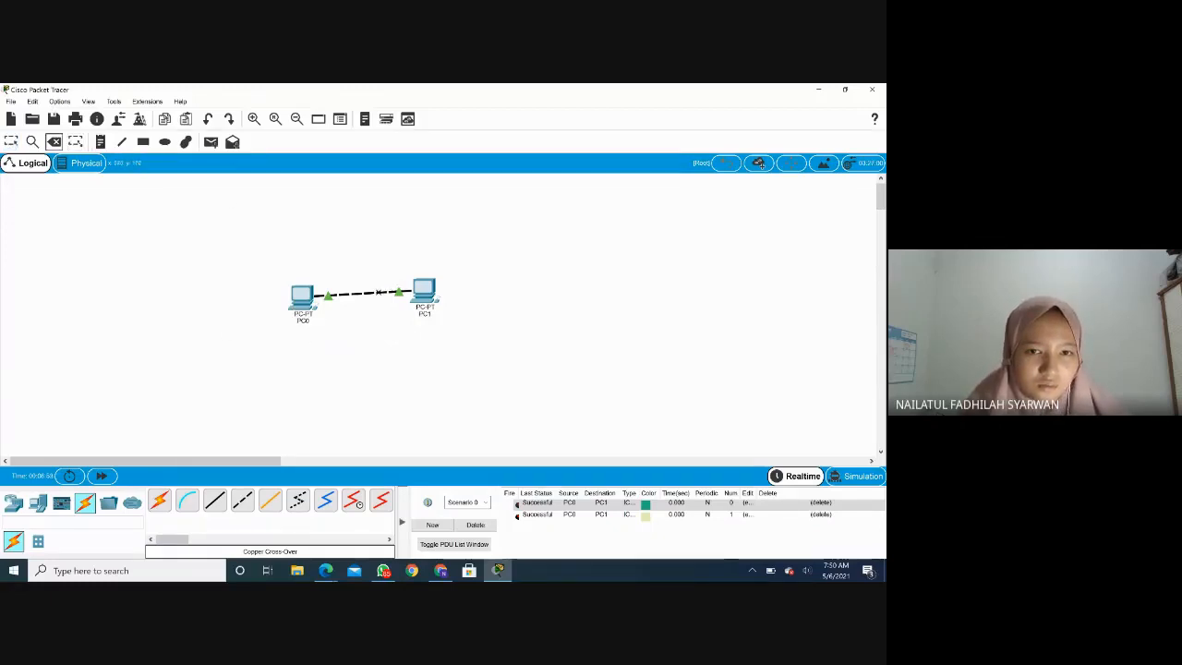
pyautogui.click(377, 293)
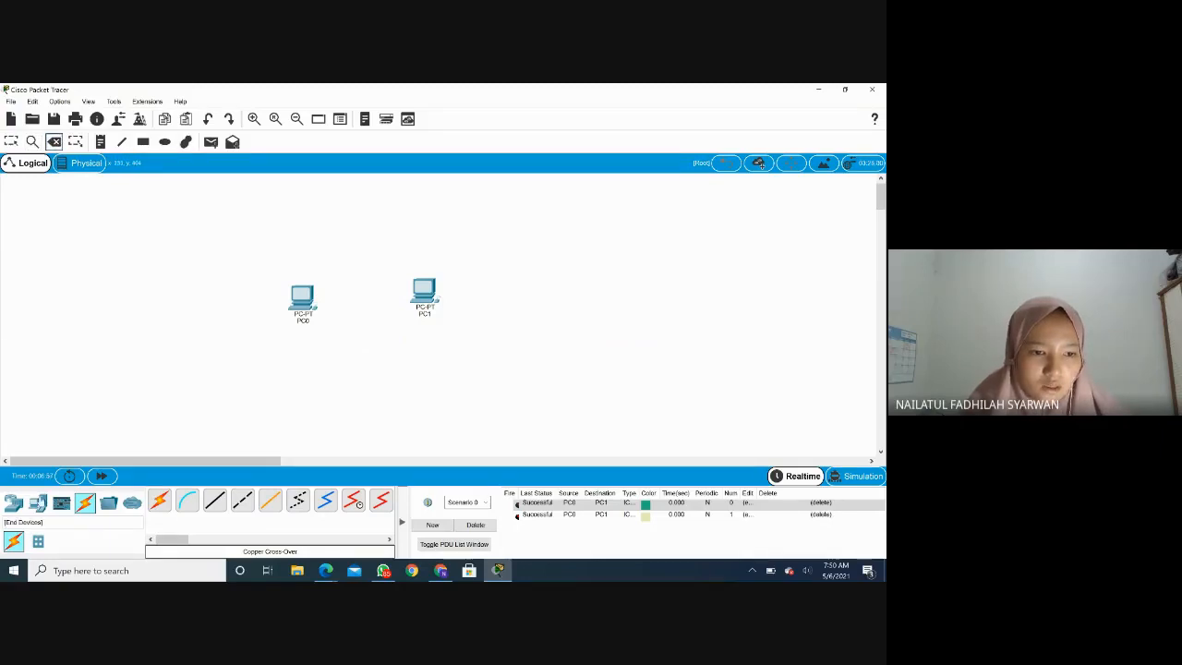
# Add two more PCs to the workspace, one below PC0 and one below PC1.
pyautogui.click(37, 502)
pyautogui.click(159, 499)
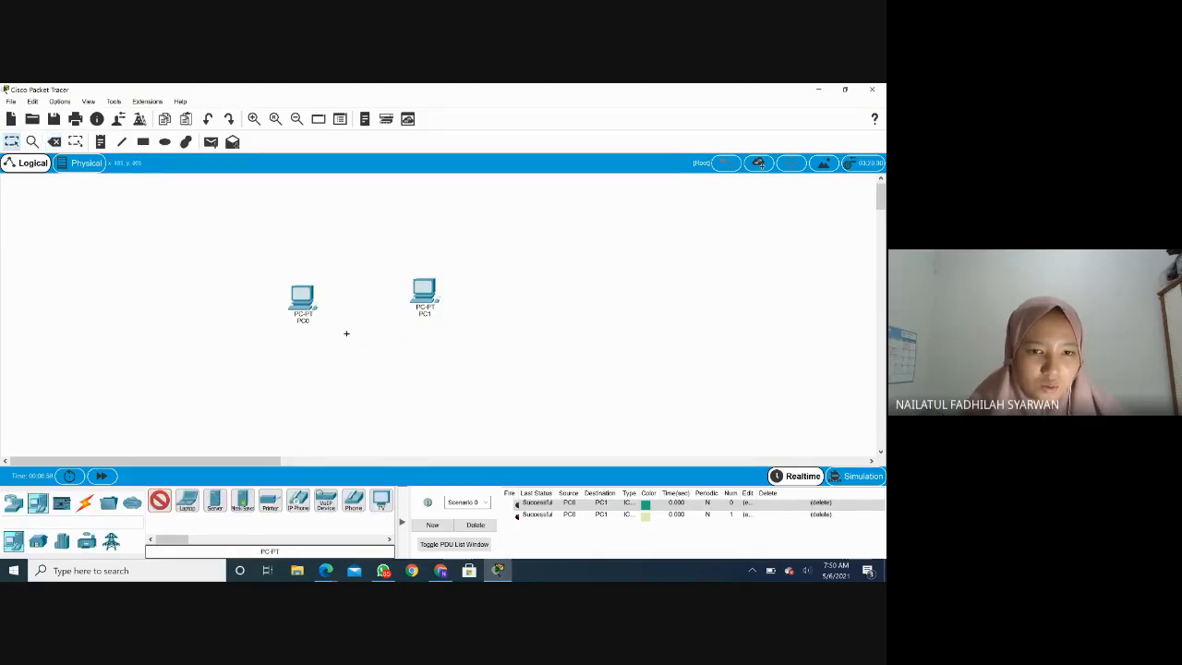
pyautogui.click(296, 387)
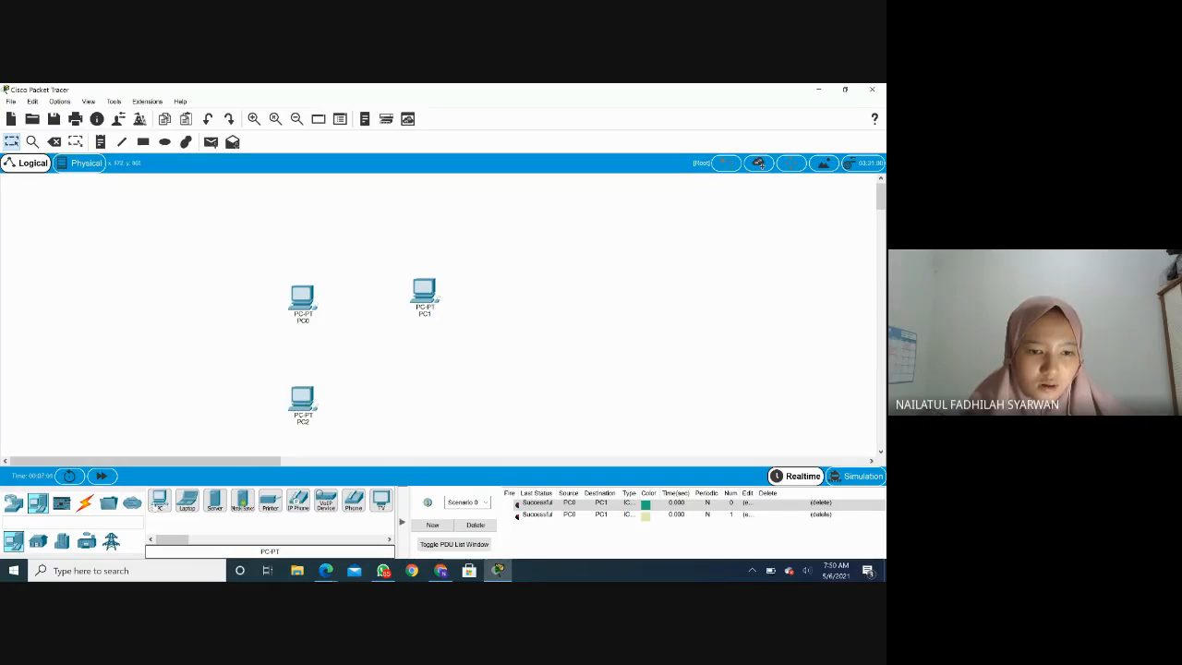
pyautogui.click(159, 499)
pyautogui.click(430, 386)
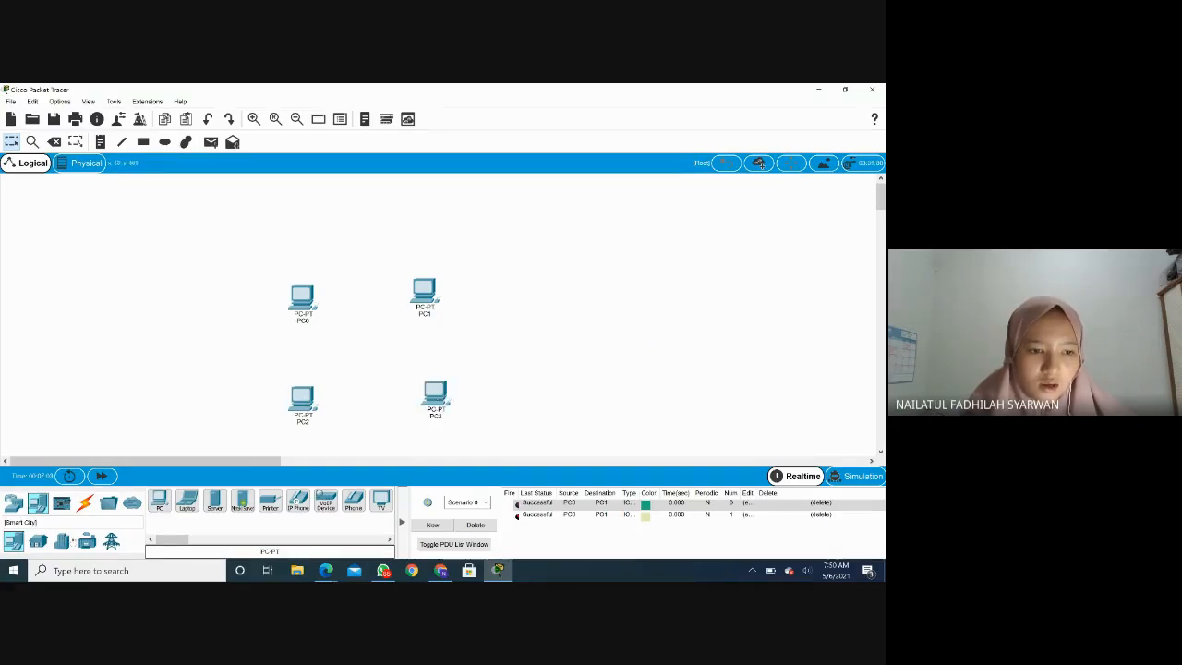
# Place a 2960-24TT switch in the middle of the four PCs.
pyautogui.click(13, 502)
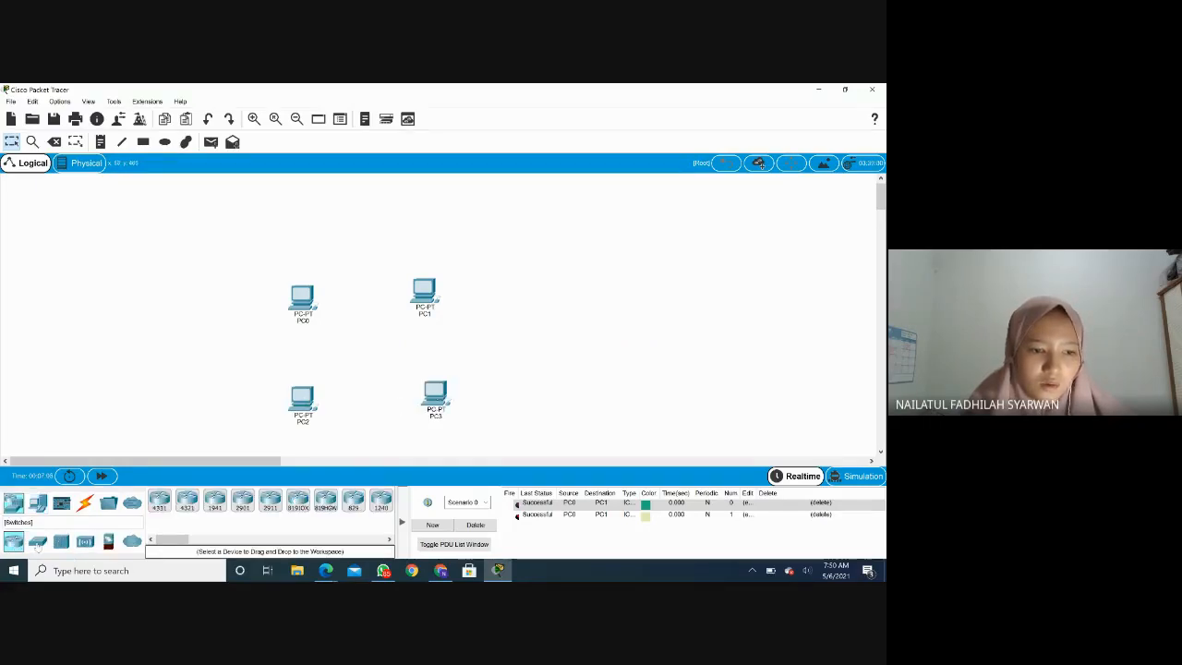
pyautogui.click(37, 543)
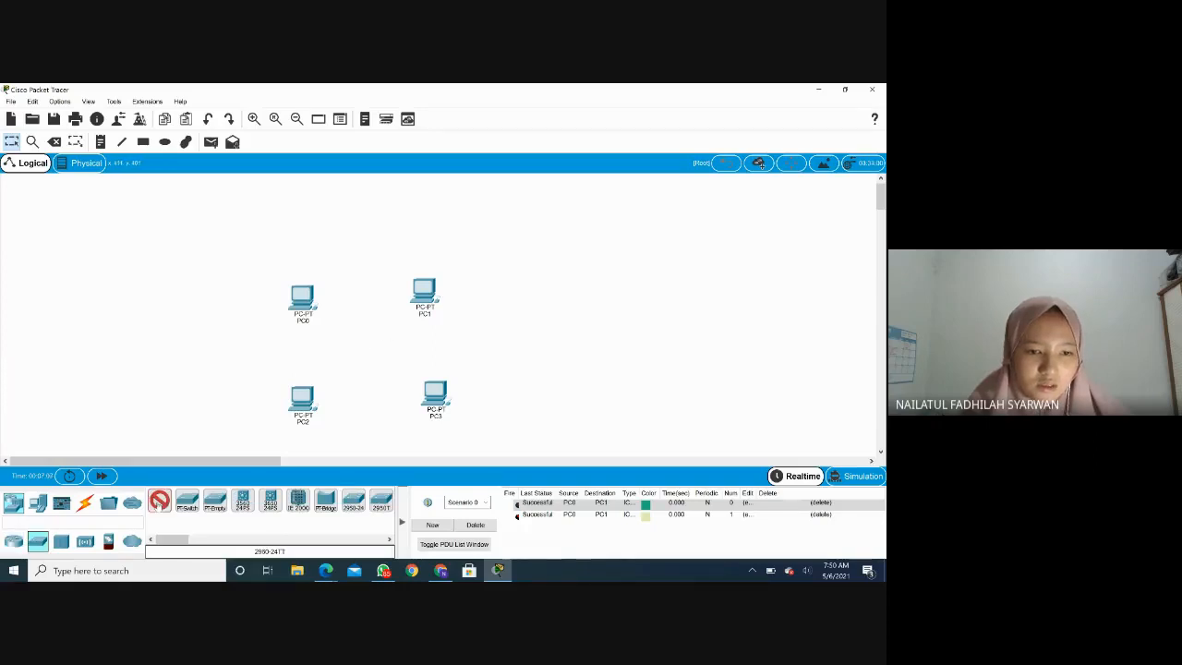
pyautogui.click(362, 351)
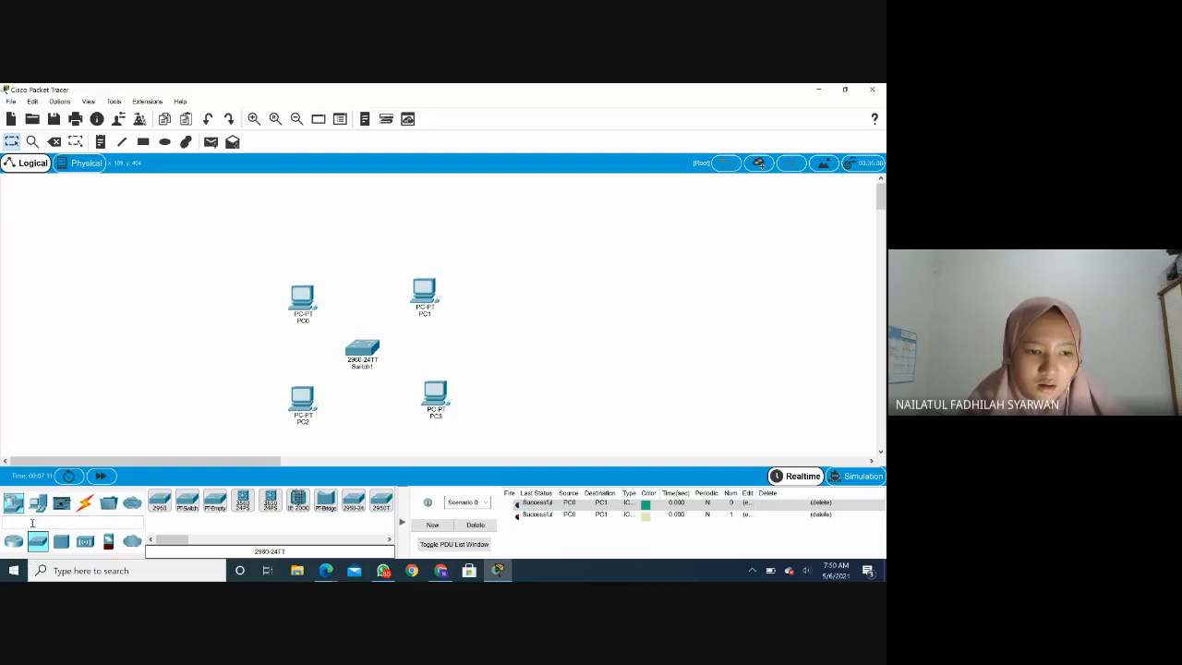
# Connect PC0's FastEthernet0 to the switch's FastEthernet0/1 with a copper straight-through cable.
pyautogui.click(84, 501)
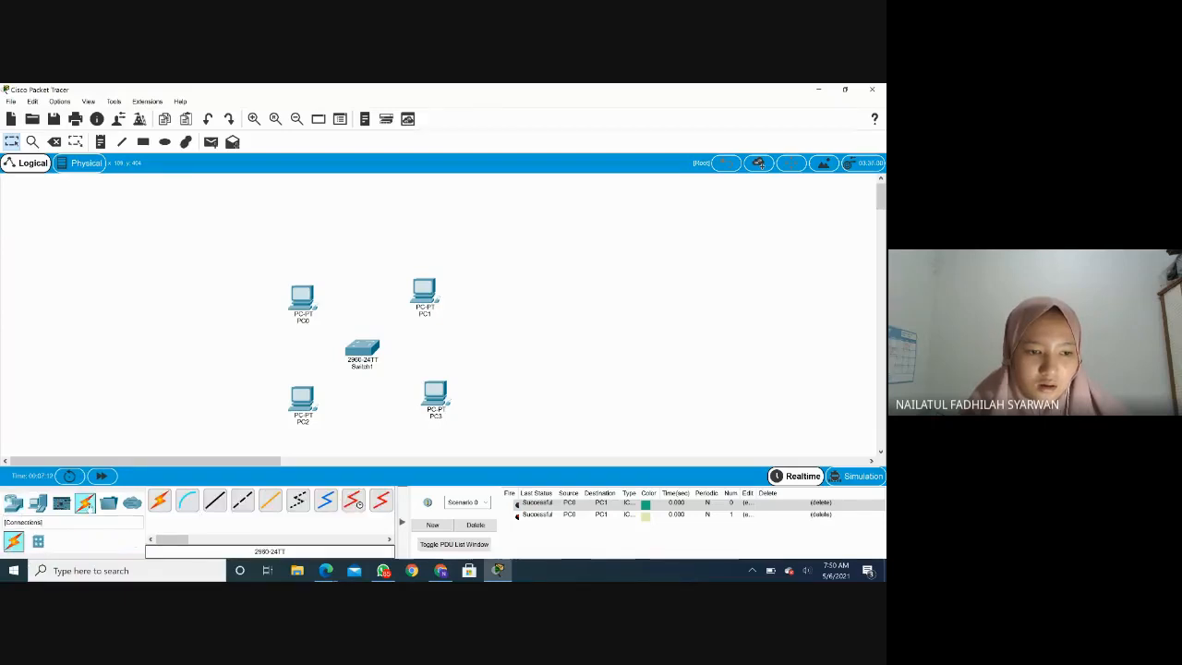
pyautogui.click(214, 500)
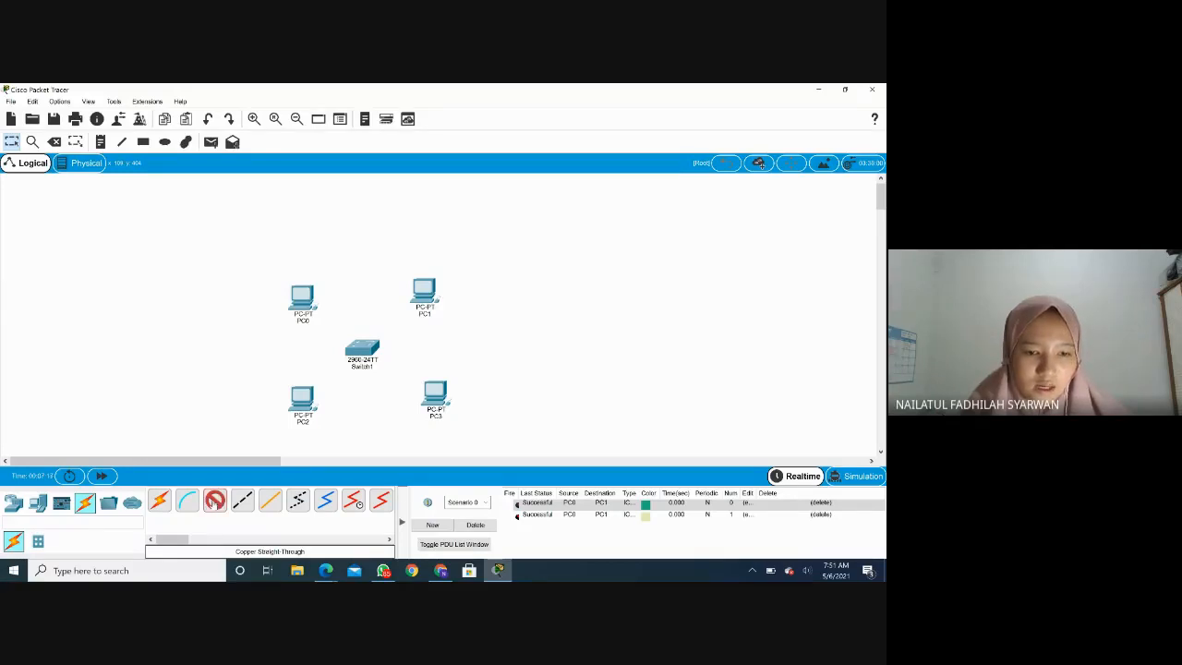
pyautogui.click(300, 298)
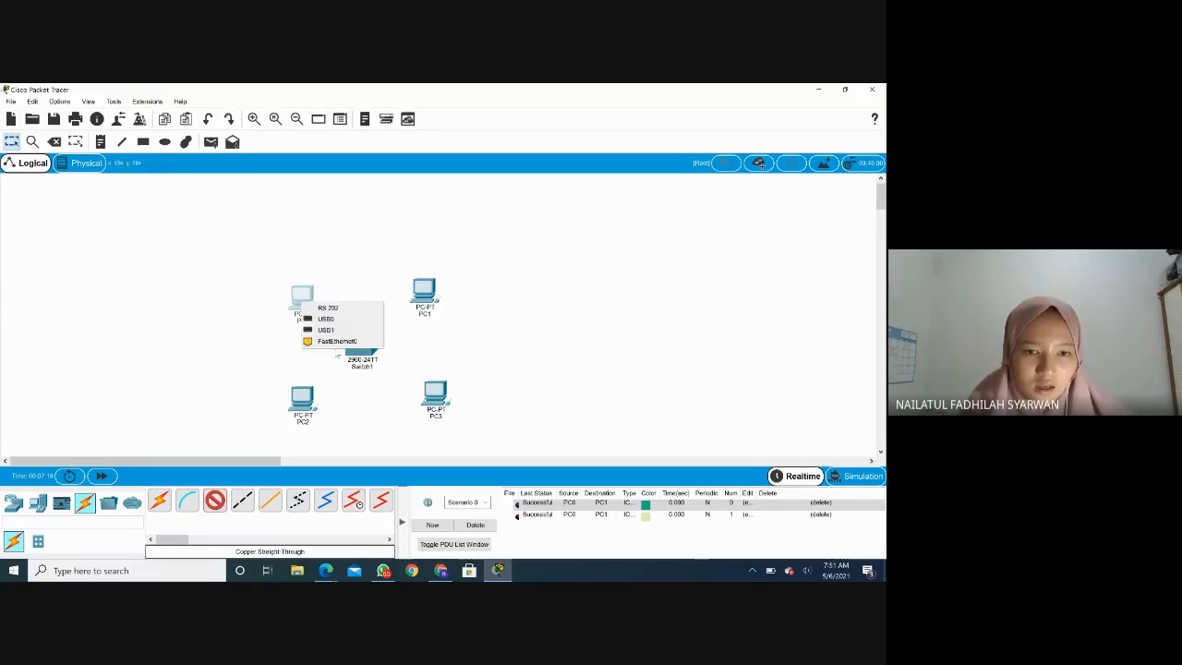
pyautogui.click(347, 342)
pyautogui.click(360, 349)
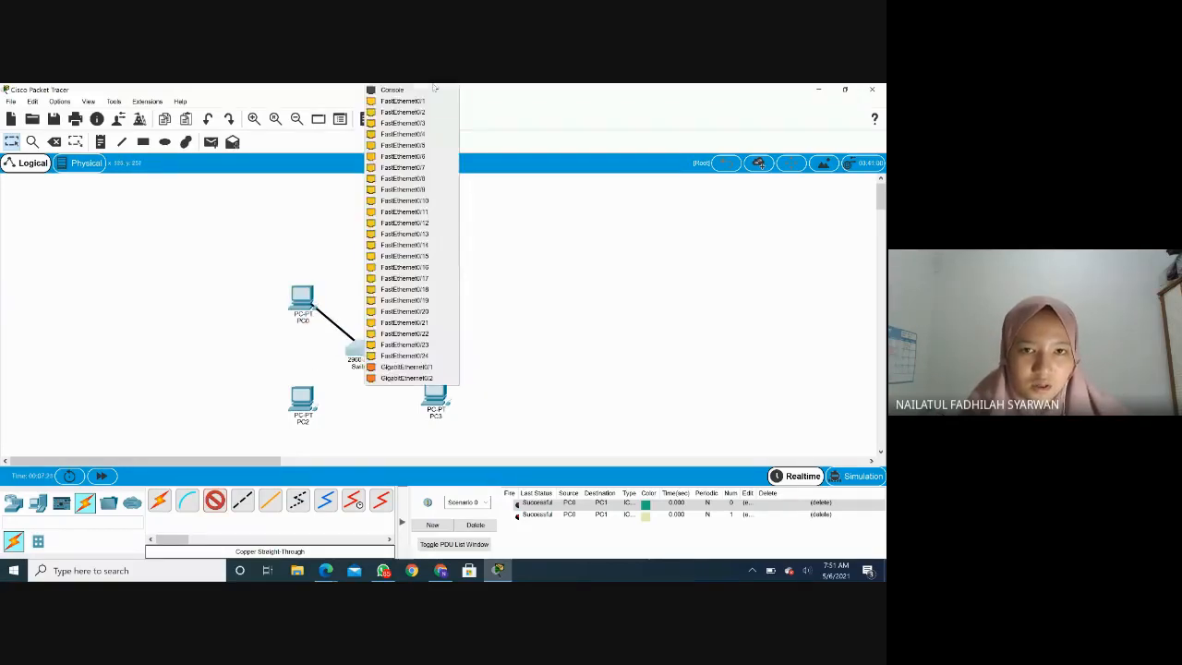
pyautogui.click(433, 214)
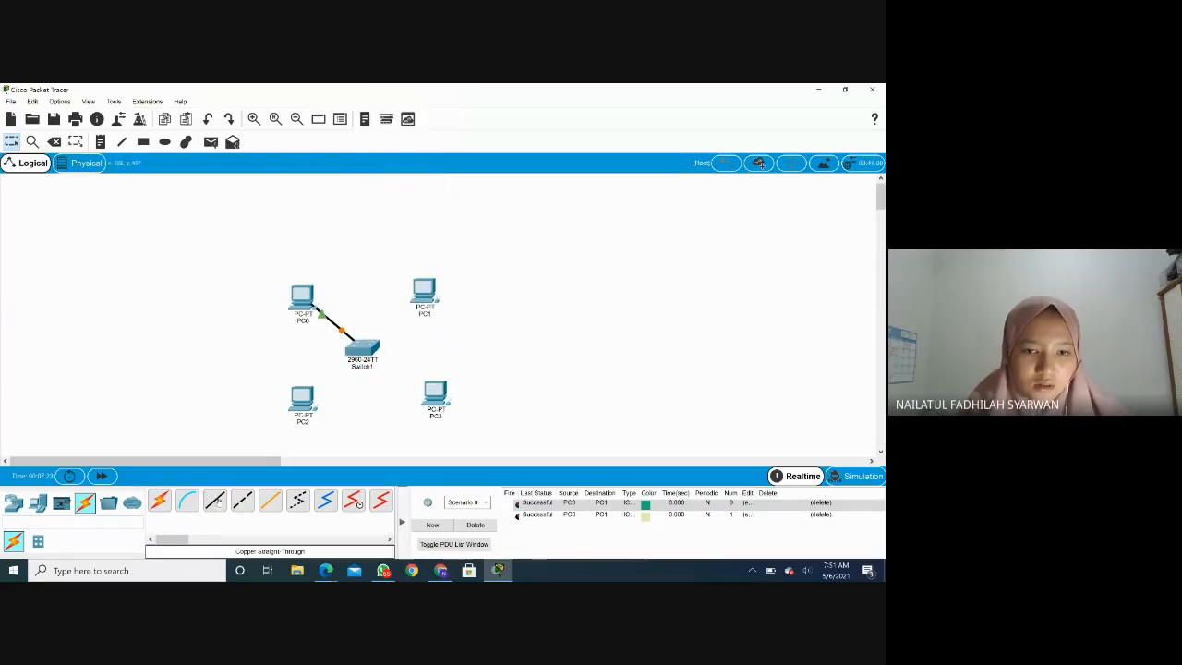
# Connect PC1's FastEthernet0 to the switch's FastEthernet0/2 with a copper straight-through cable.
pyautogui.click(214, 499)
pyautogui.click(428, 294)
pyautogui.click(457, 331)
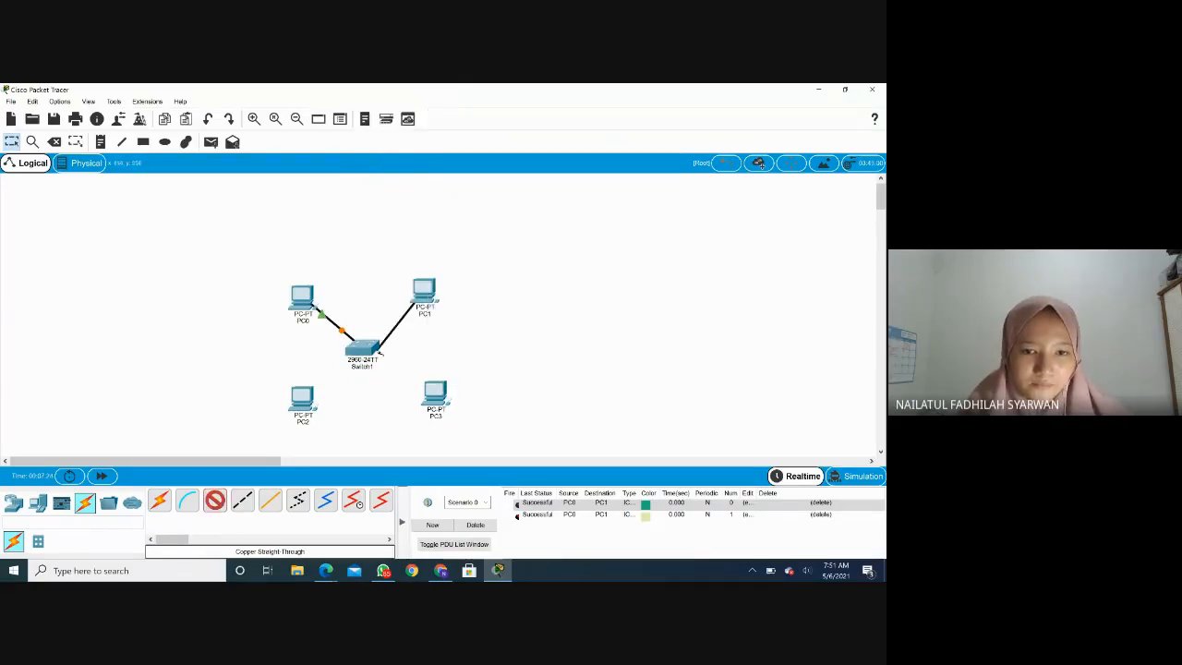
pyautogui.click(360, 347)
pyautogui.click(395, 102)
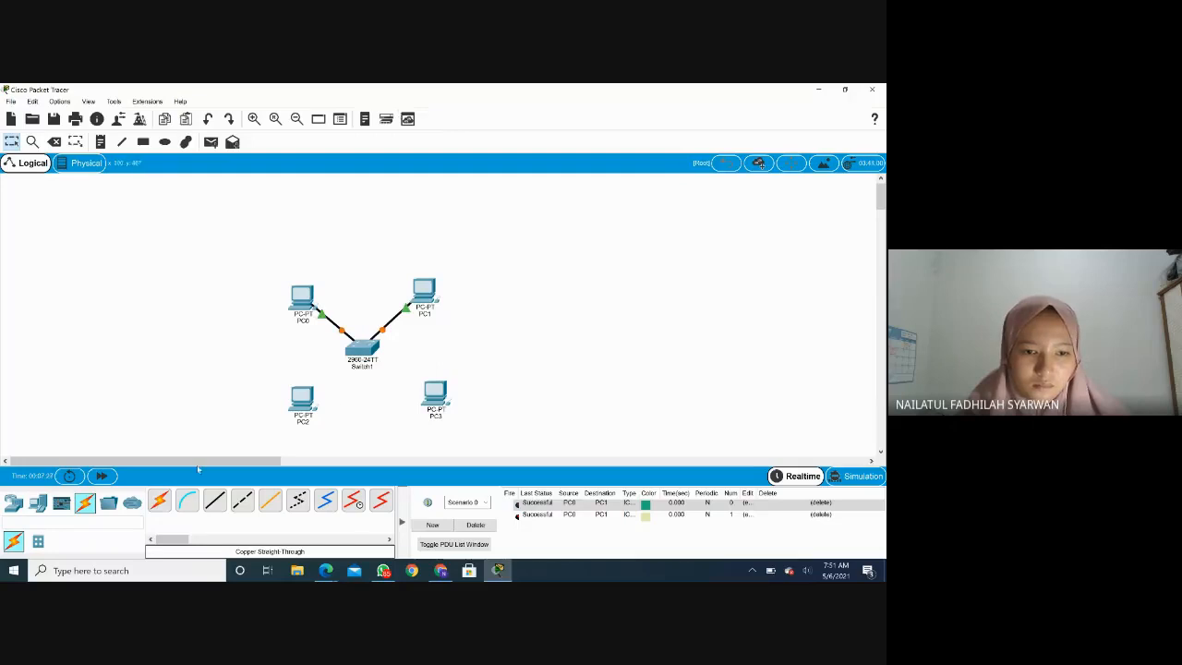
# Connect PC3's FastEthernet0 to the switch's FastEthernet0/3 with a copper straight-through cable.
pyautogui.click(445, 397)
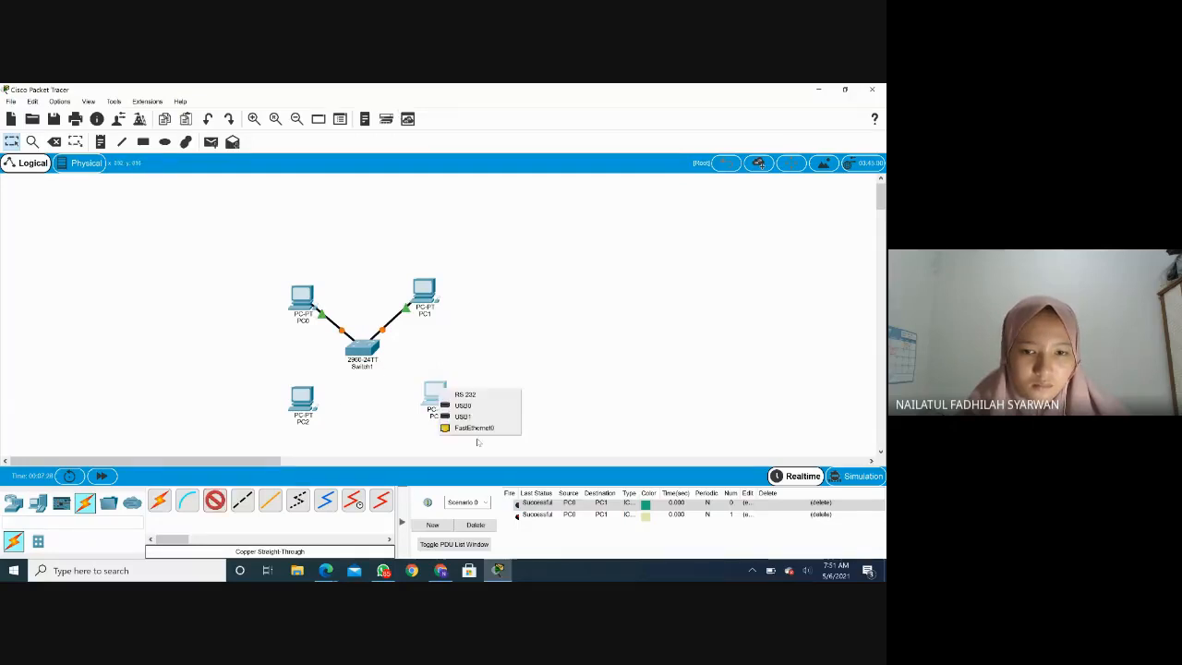
pyautogui.click(478, 429)
pyautogui.click(360, 349)
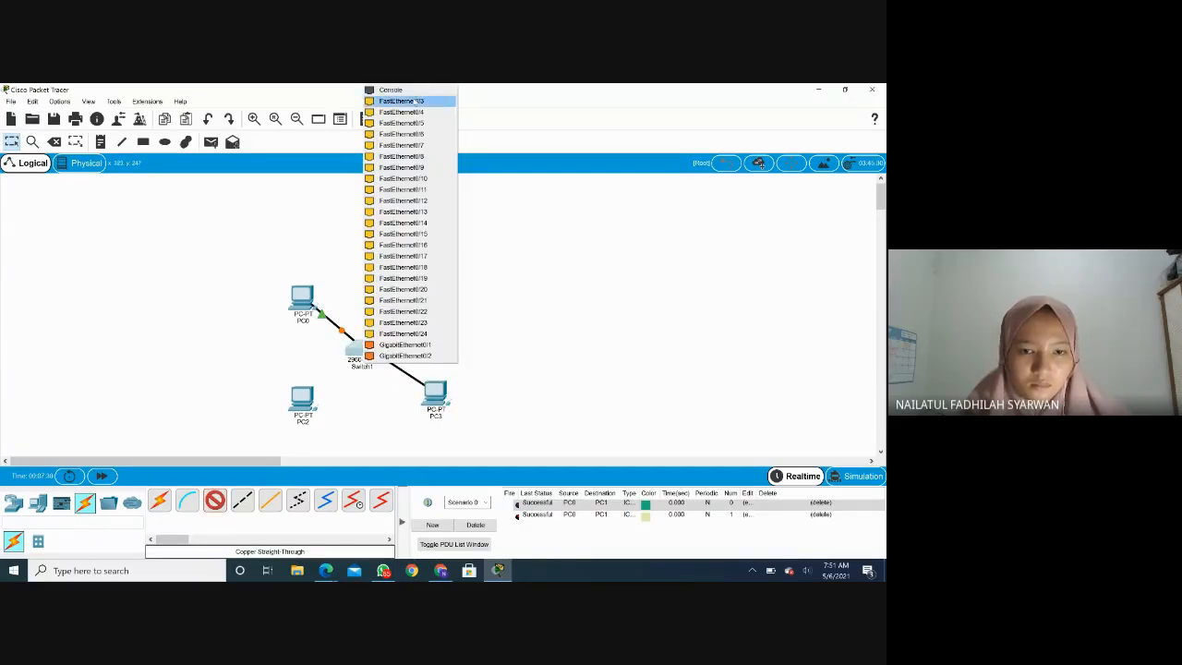
pyautogui.click(397, 100)
# Connect PC2's FastEthernet0 to the switch's FastEthernet0/4 with a copper straight-through cable.
pyautogui.click(214, 500)
pyautogui.click(303, 398)
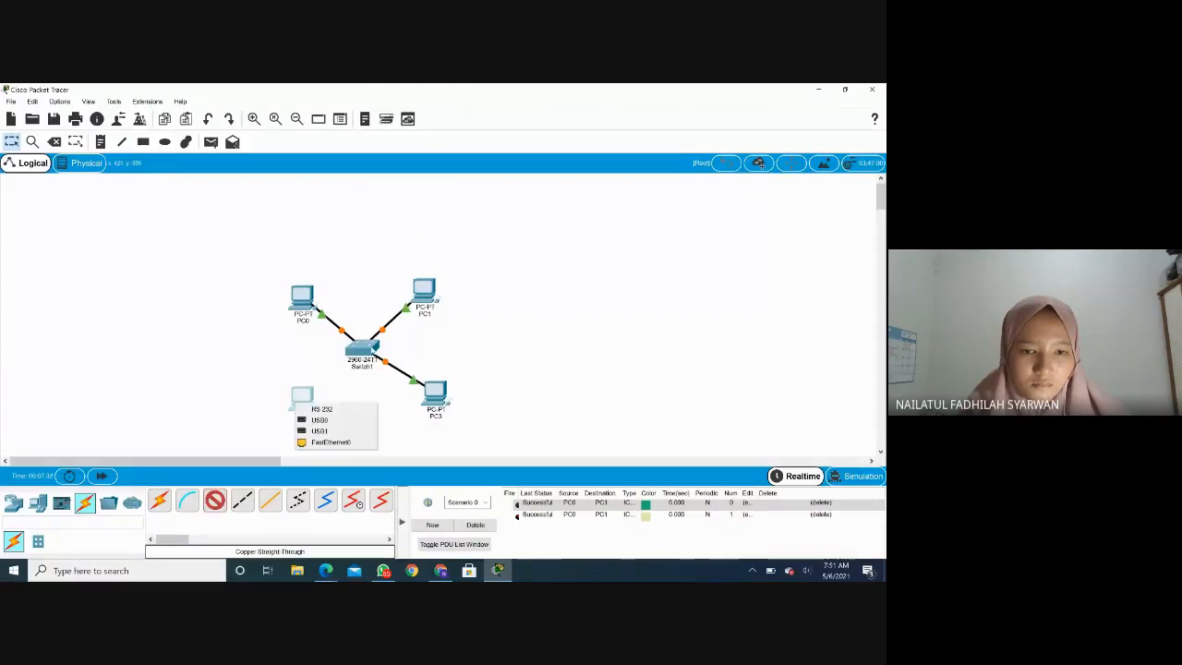
pyautogui.click(331, 440)
pyautogui.click(358, 349)
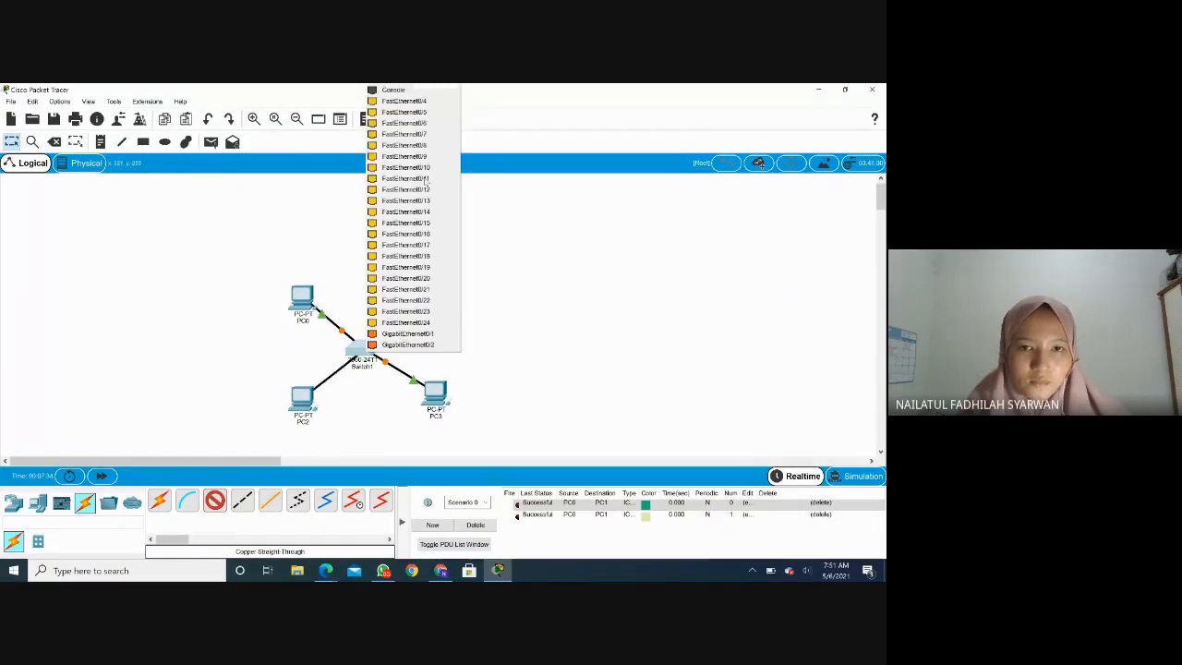
pyautogui.click(431, 103)
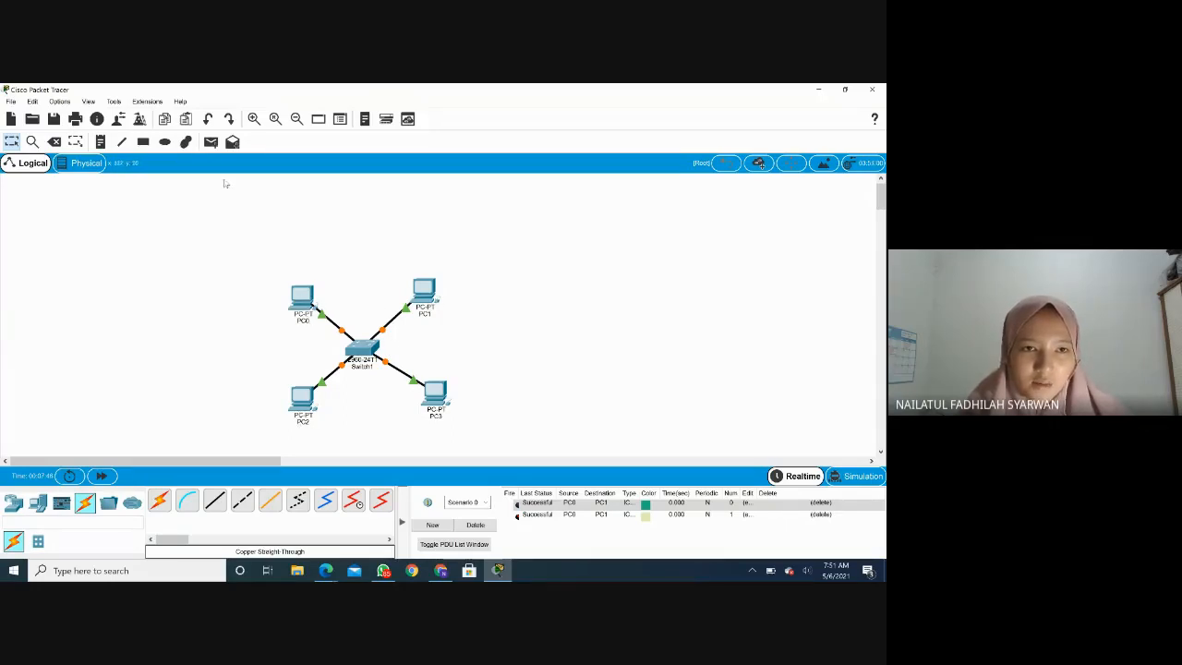
# Configure PC2 with static IPv4 address 192.168.0.3, subnet mask 255.255.255.0 and default gateway 192.168.0.254.
pyautogui.click(303, 398)
pyautogui.click(353, 162)
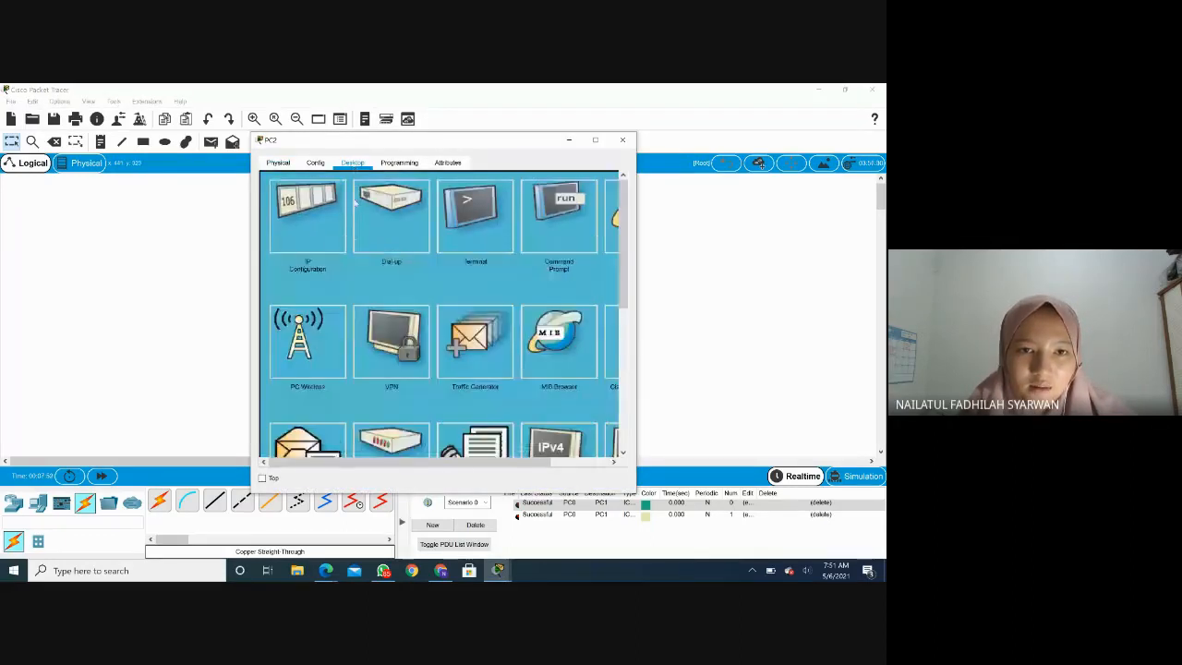
pyautogui.click(307, 215)
pyautogui.click(409, 251)
pyautogui.write('19')
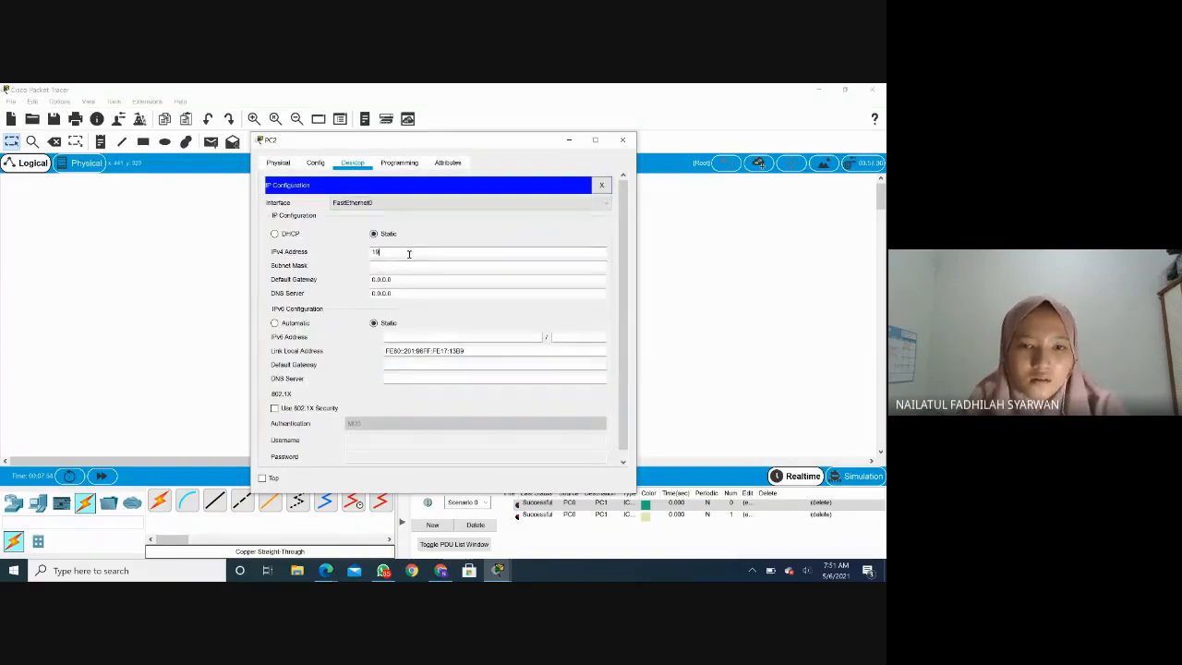
pyautogui.write('2.168')
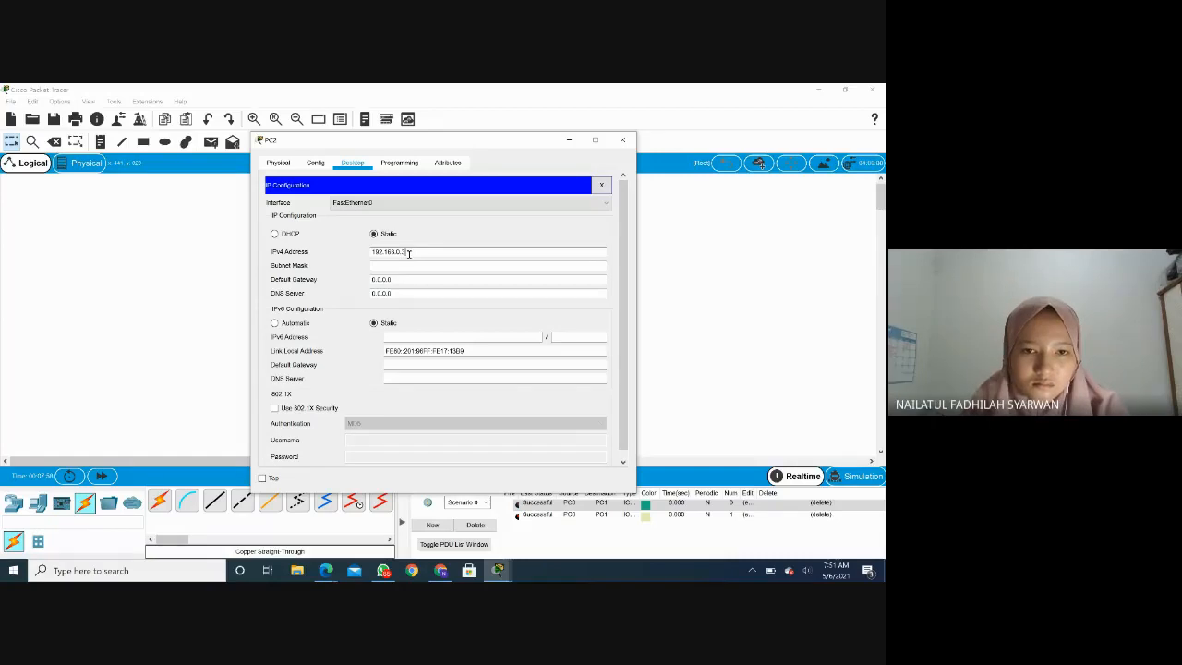
pyautogui.write('.0.3')
pyautogui.moveTo(412, 278); pyautogui.dragTo(347, 281)
pyautogui.write('192.16')
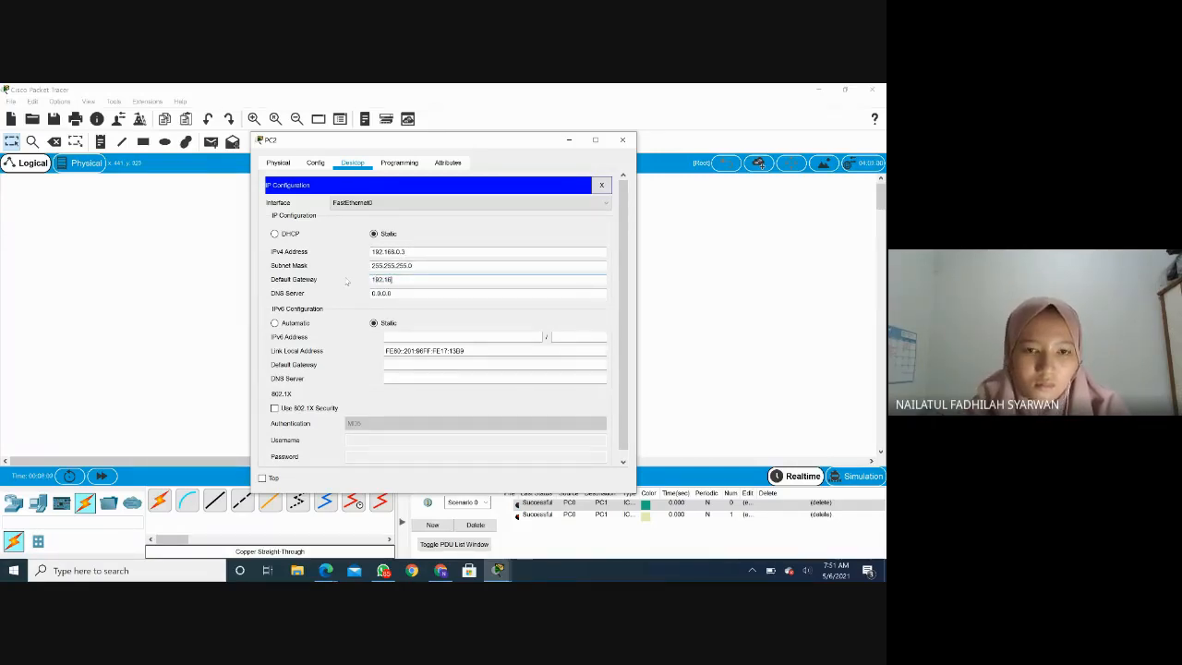
pyautogui.write('8.0.2')
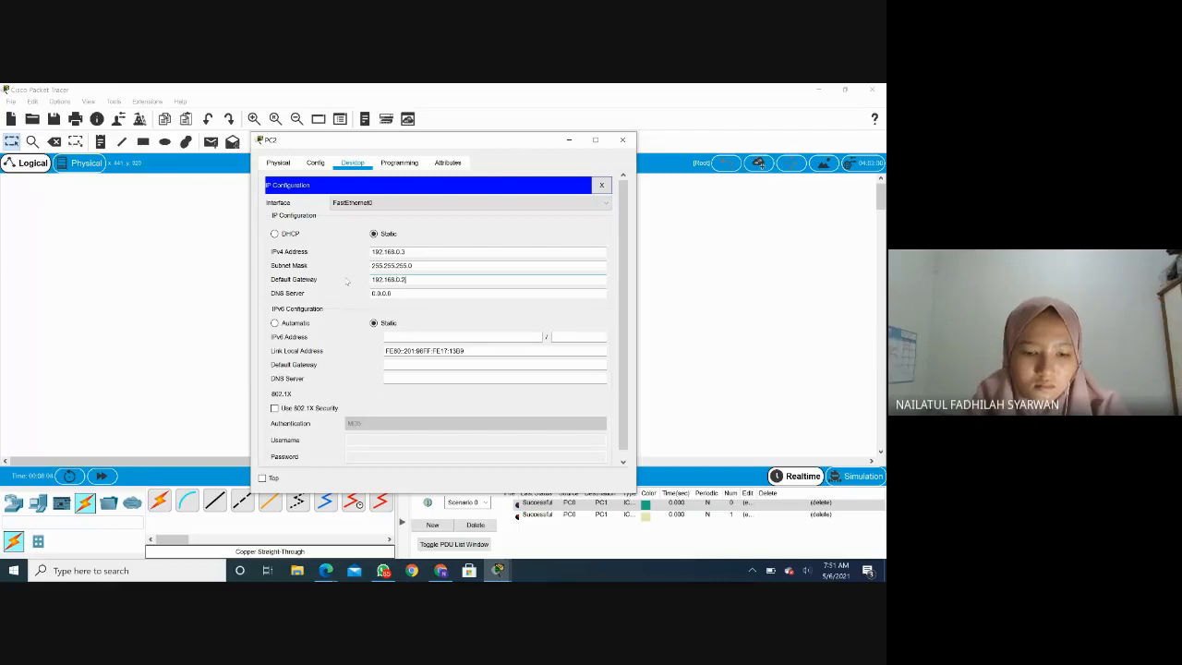
pyautogui.write('54')
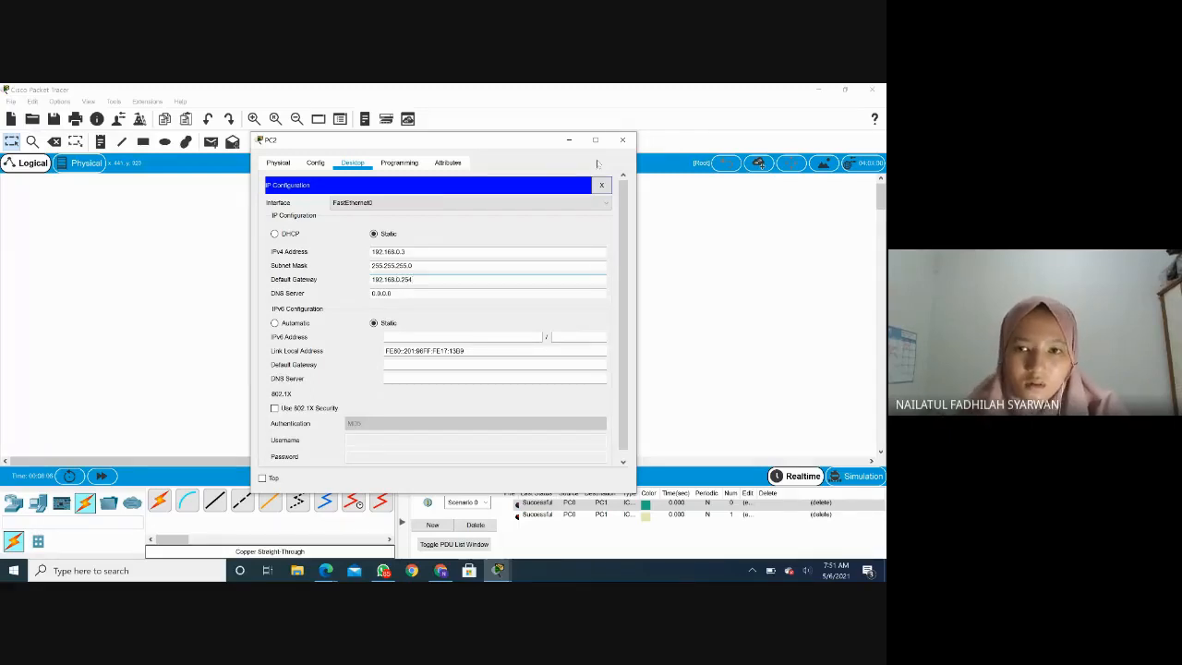
pyautogui.click(622, 140)
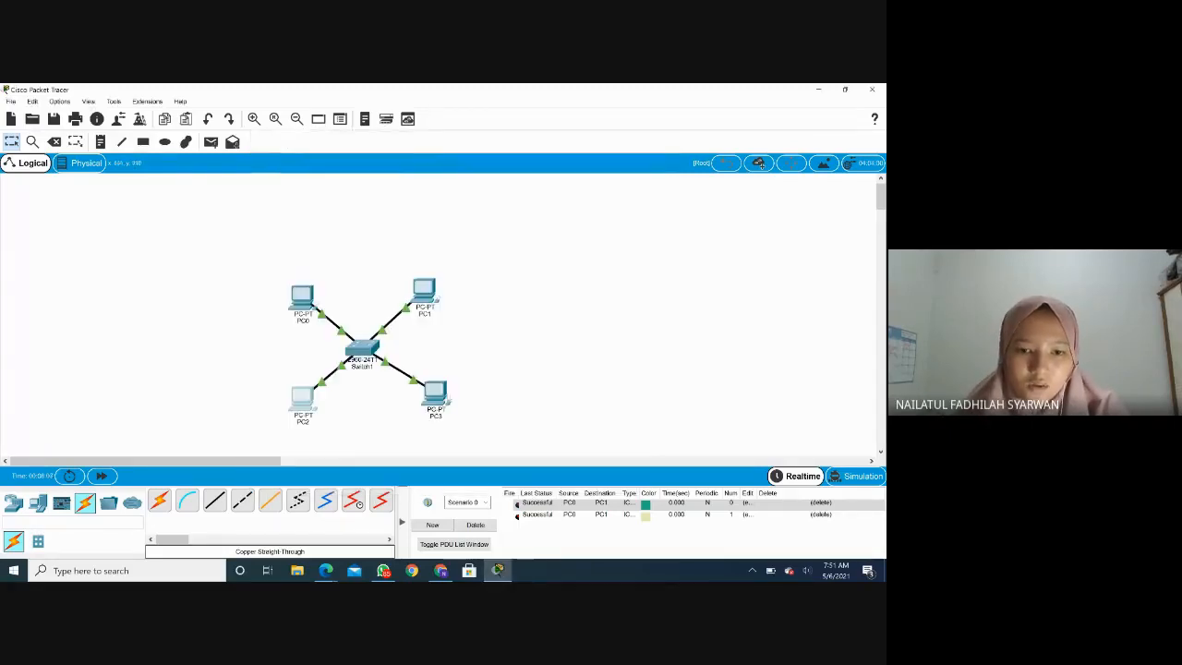
# Configure PC3 with static IPv4 address 192.168.0.4, subnet mask 255.255.255.0 and default gateway 192.168.0.254.
pyautogui.click(434, 395)
pyautogui.click(351, 163)
pyautogui.click(305, 203)
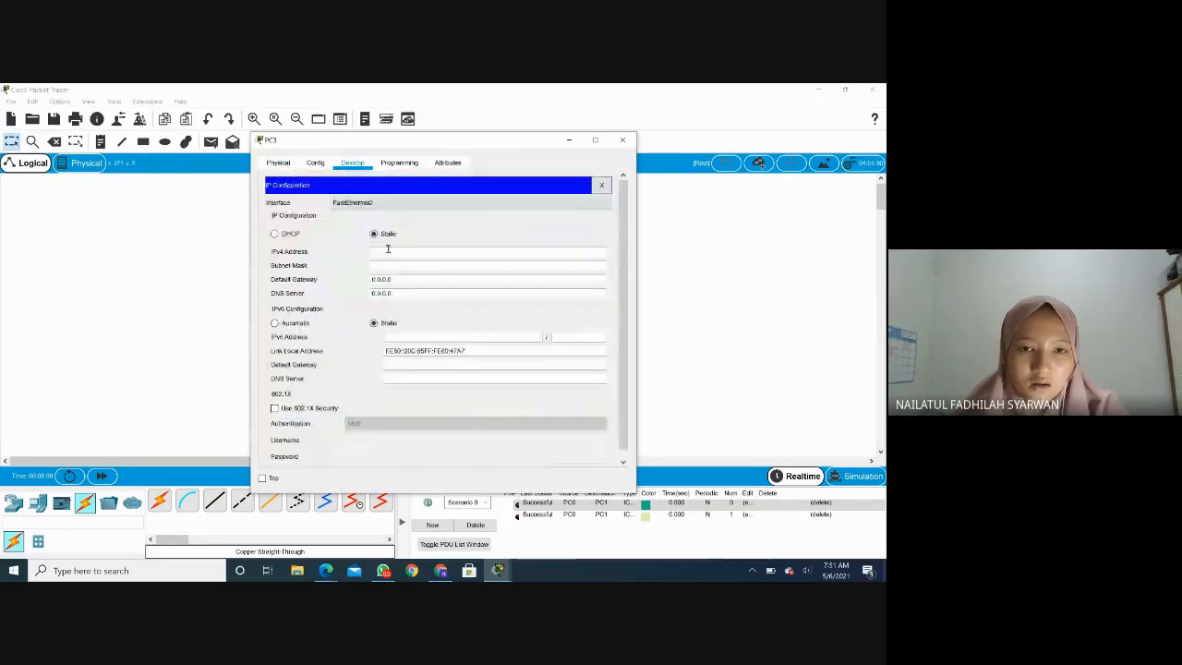
pyautogui.click(388, 251)
pyautogui.write('192.168.0.4')
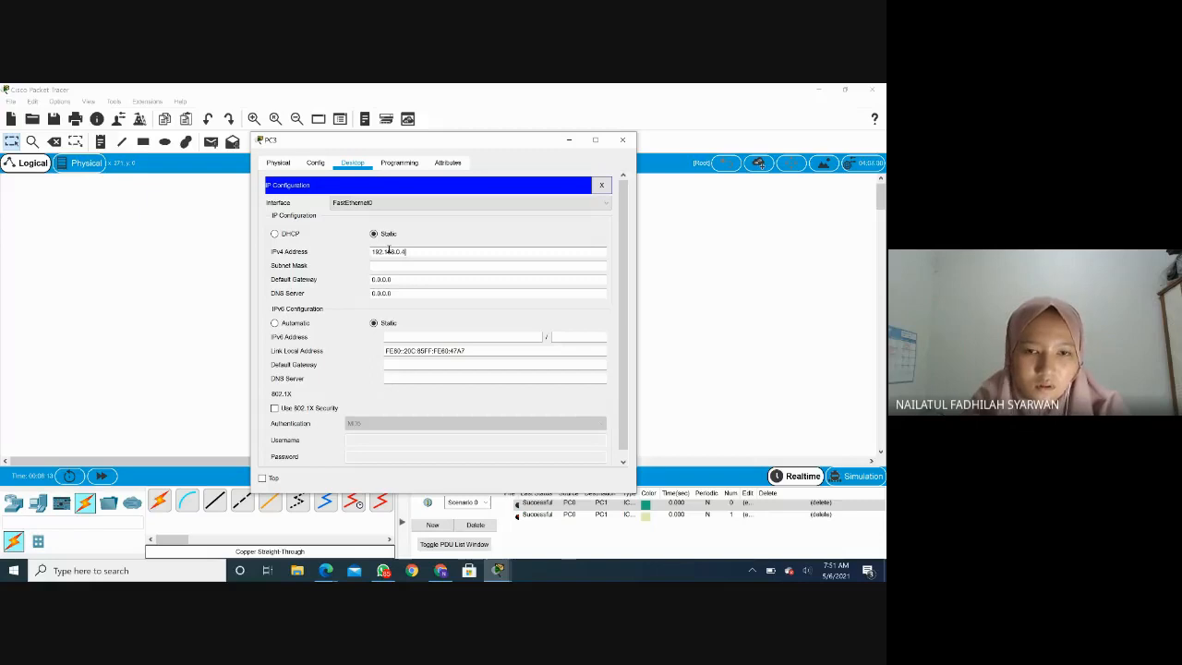
pyautogui.click(385, 266)
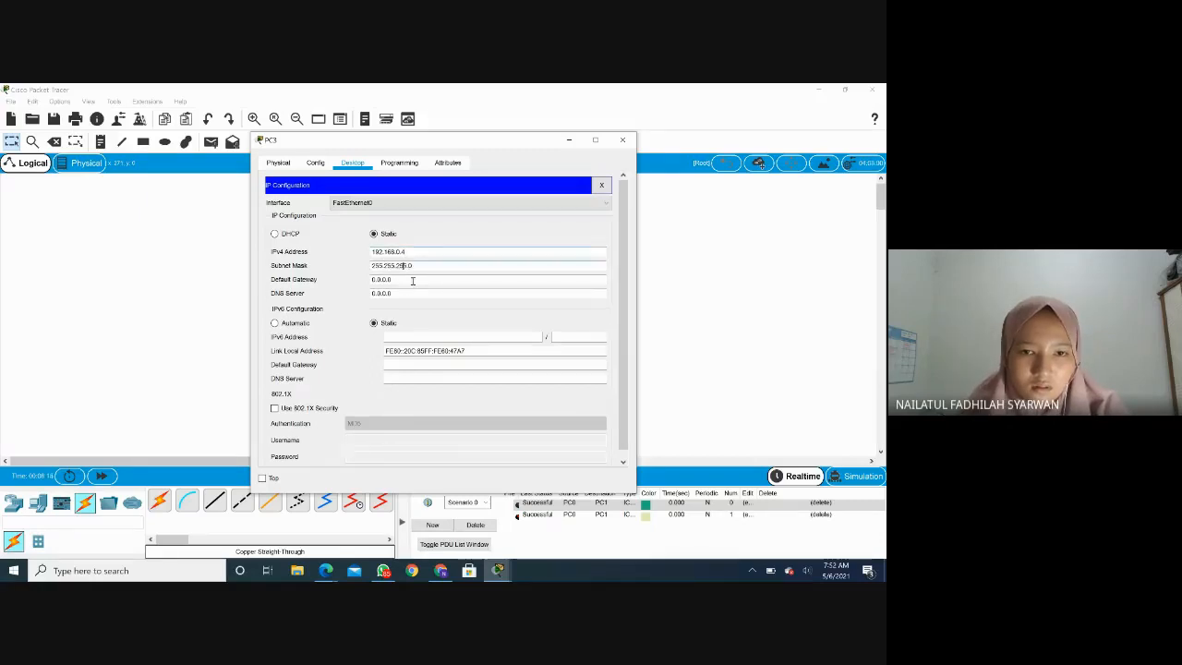
pyautogui.press('Tab')
pyautogui.write('192.168.')
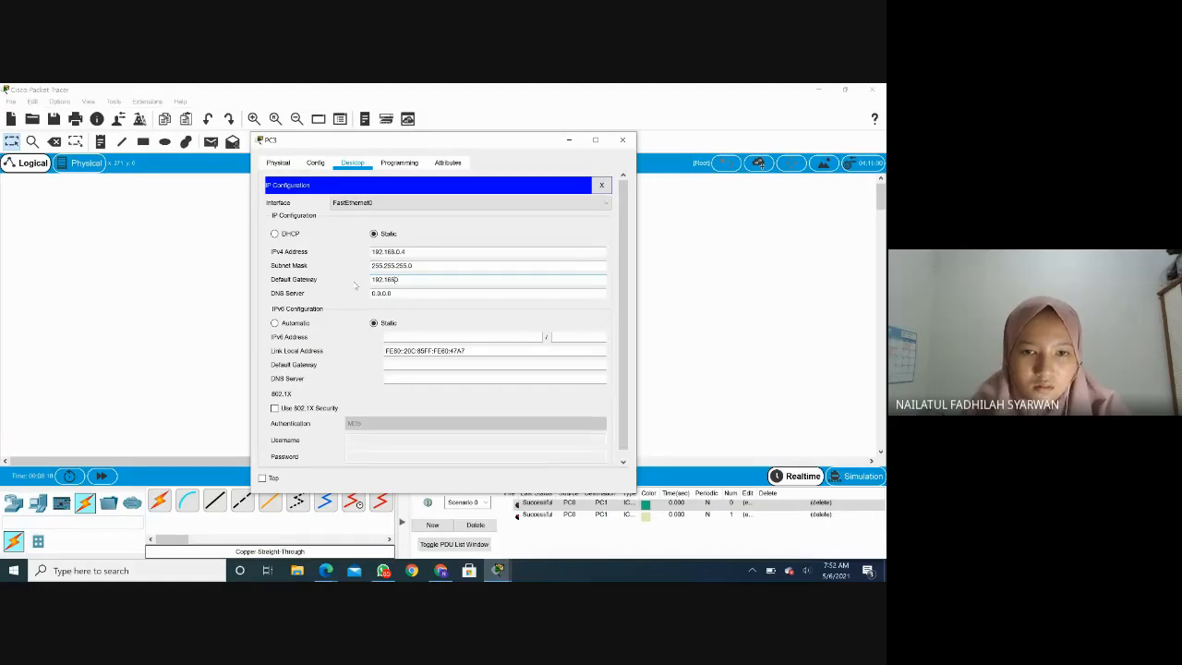
pyautogui.write('0.')
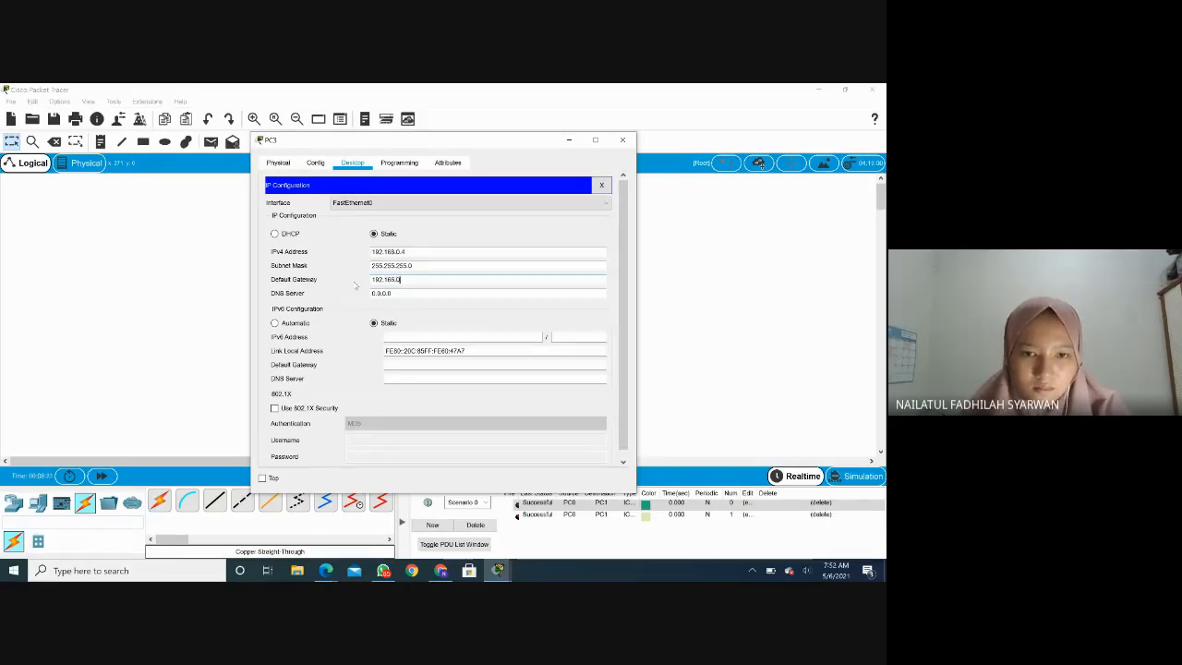
pyautogui.write('254')
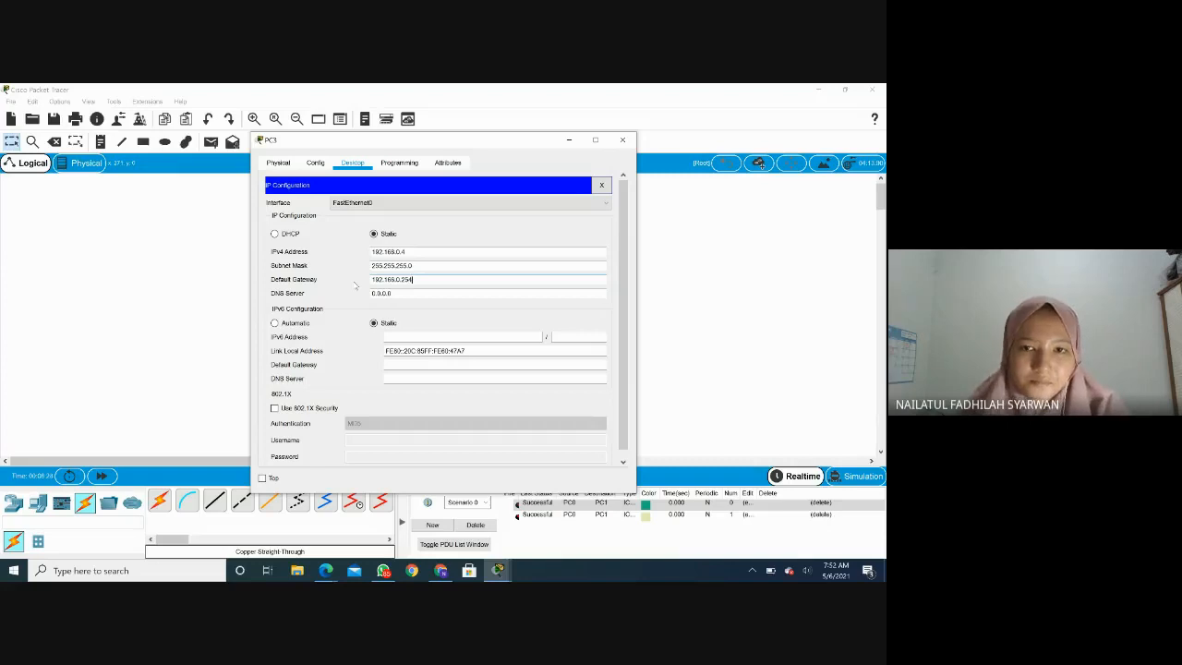
pyautogui.click(623, 140)
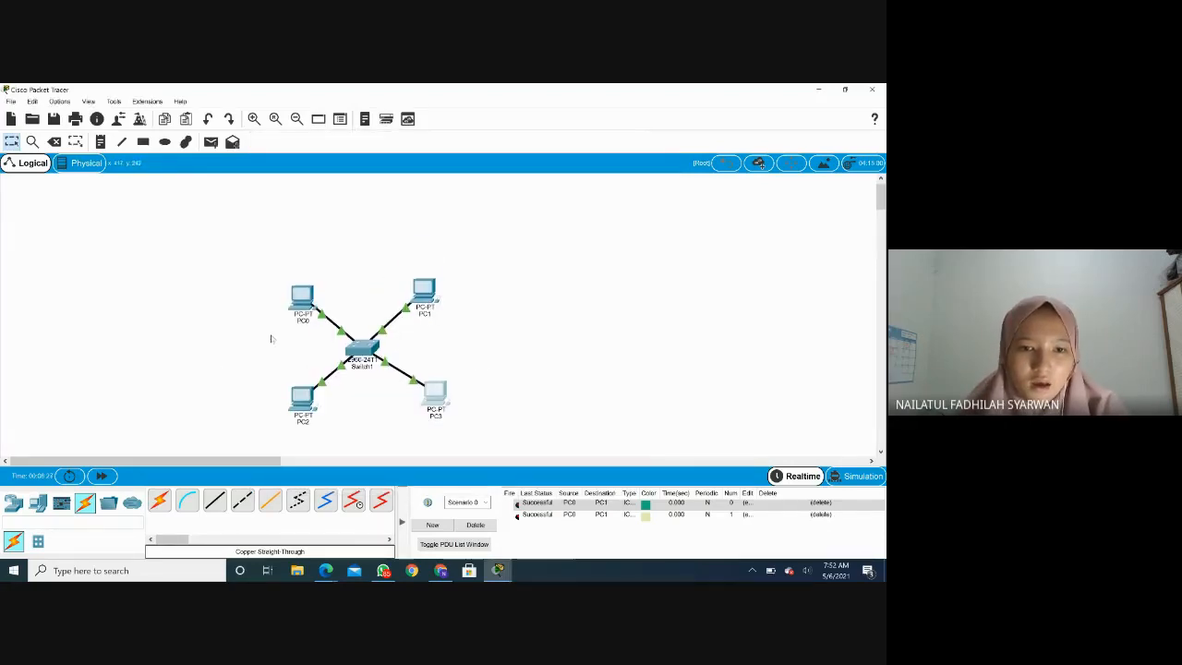
# Test the four-PC network by sending a simple PDU from PC0 to PC3 through the switch.
pyautogui.click(210, 141)
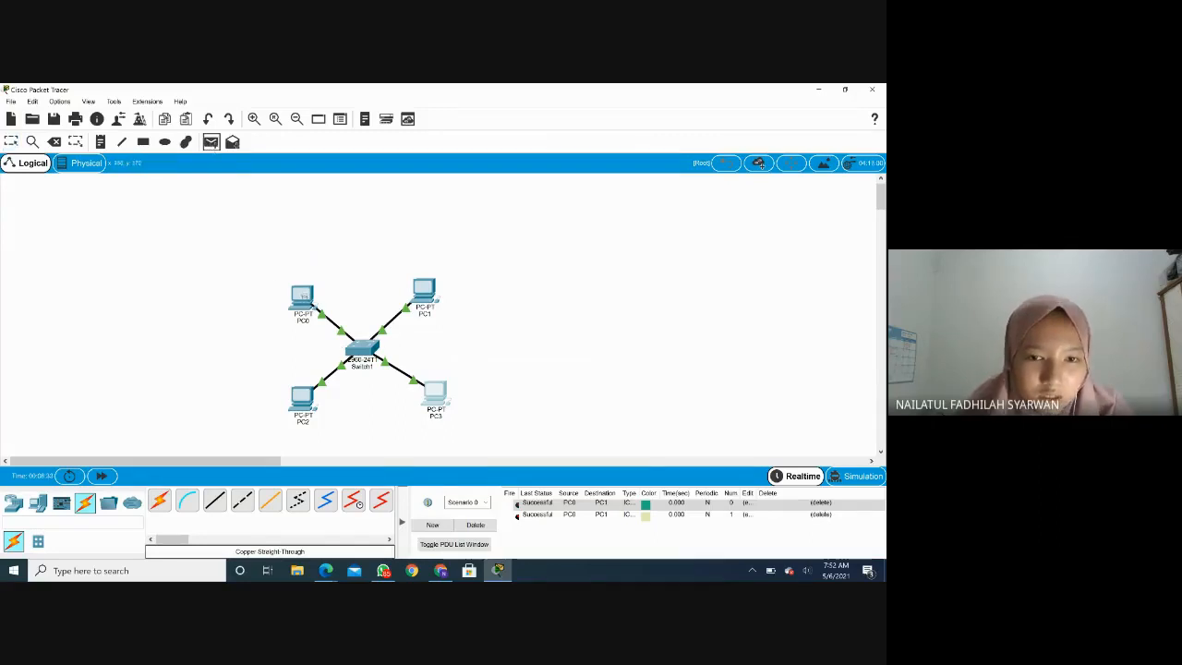
pyautogui.click(304, 296)
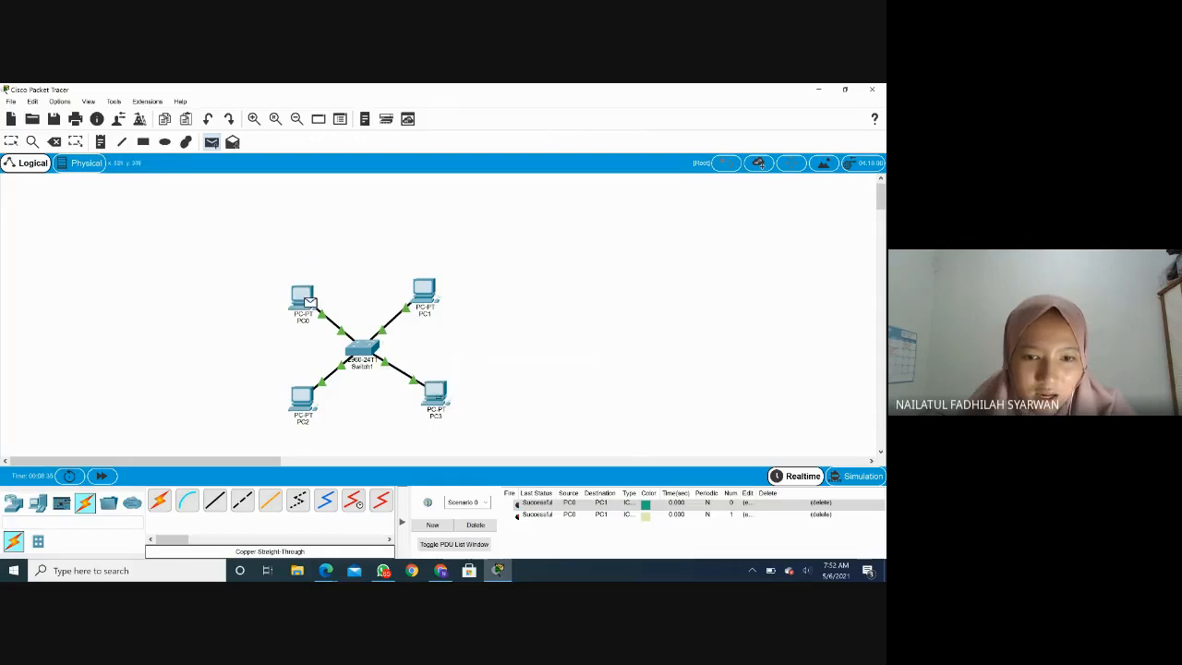
pyautogui.click(435, 395)
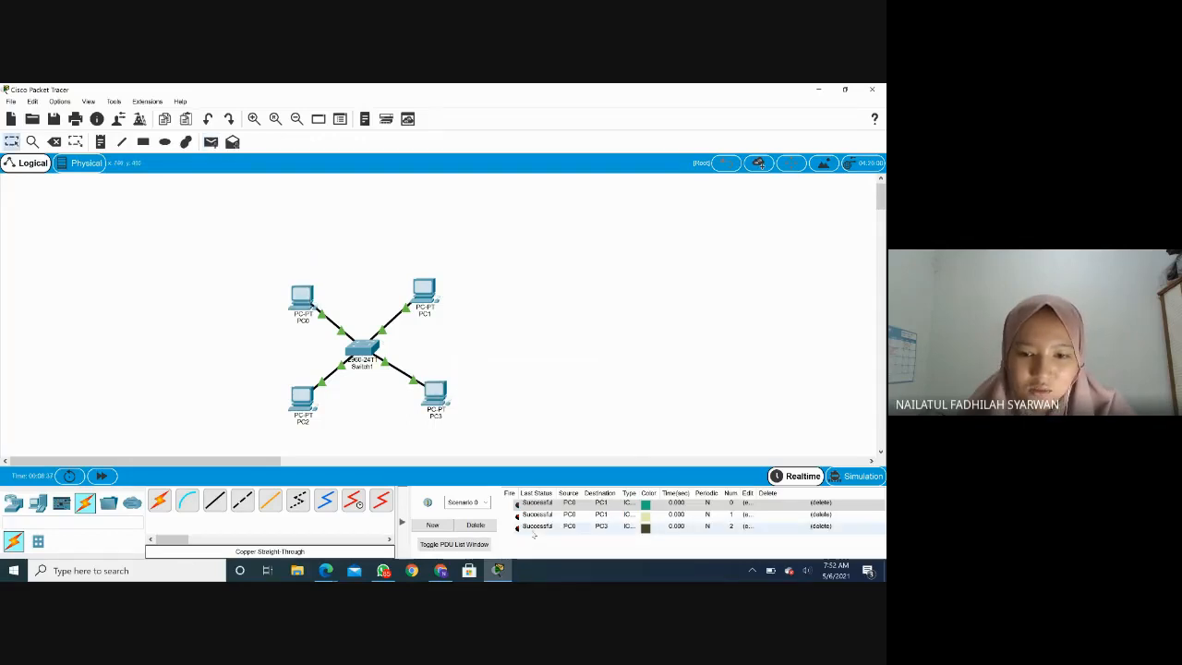
# Send simple PDUs from PC0 to PC1 and from PC0 to PC2 to test their connectivity.
pyautogui.click(212, 141)
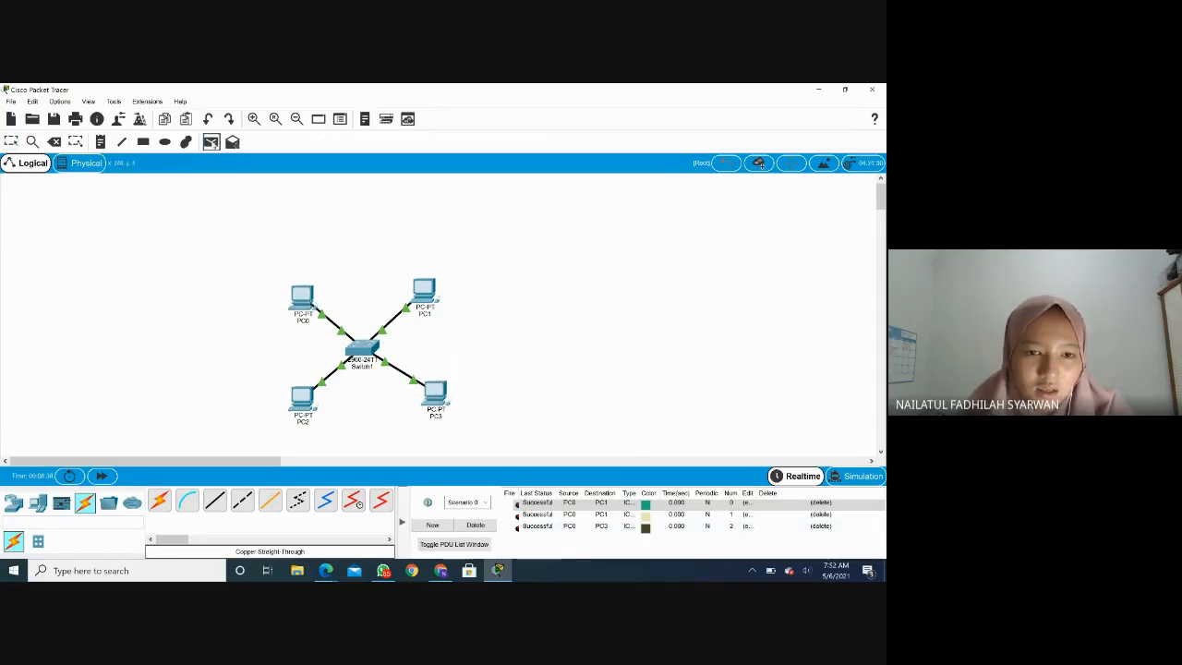
pyautogui.click(303, 297)
pyautogui.click(424, 292)
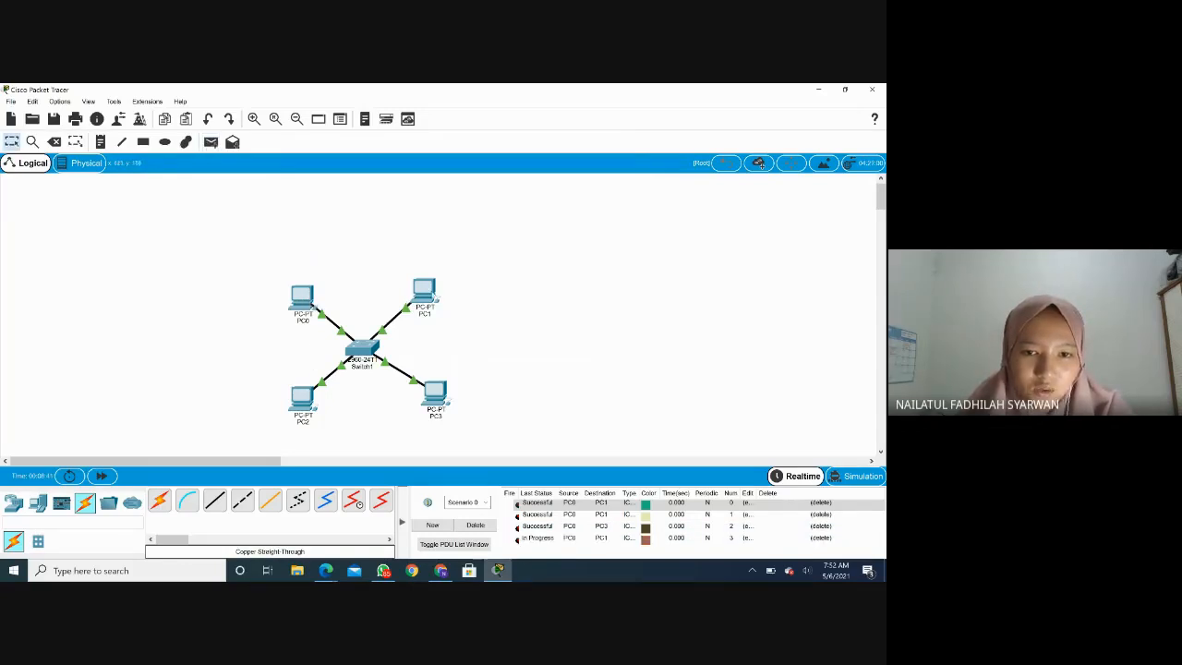
pyautogui.click(212, 141)
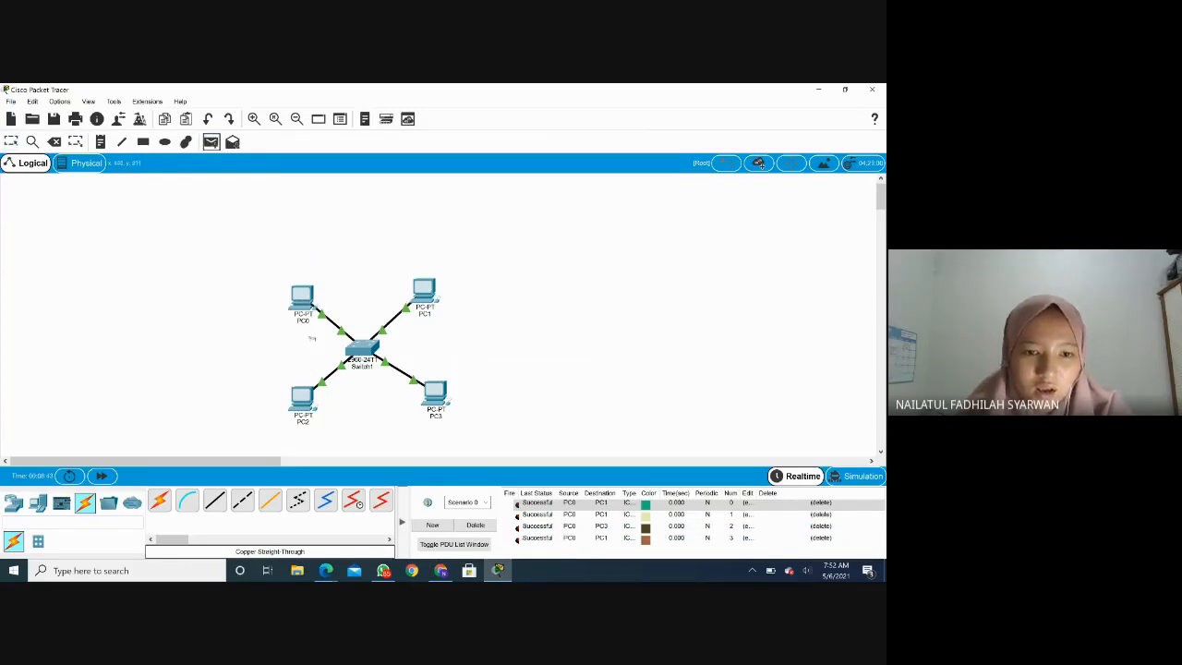
pyautogui.click(308, 301)
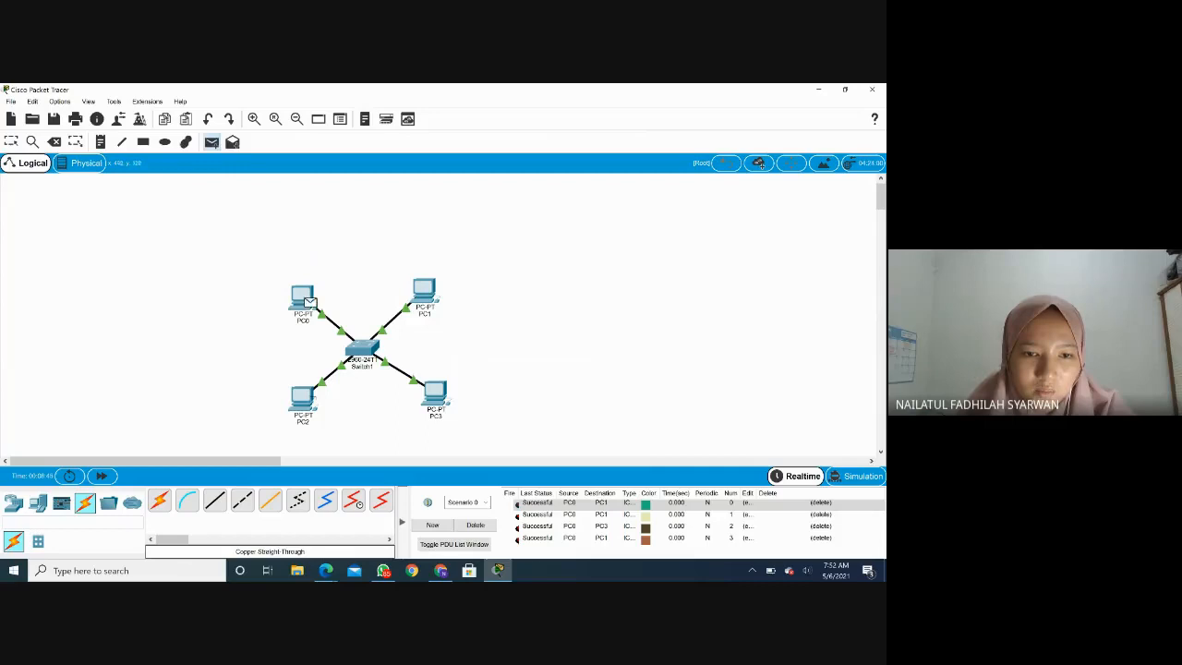
pyautogui.click(303, 398)
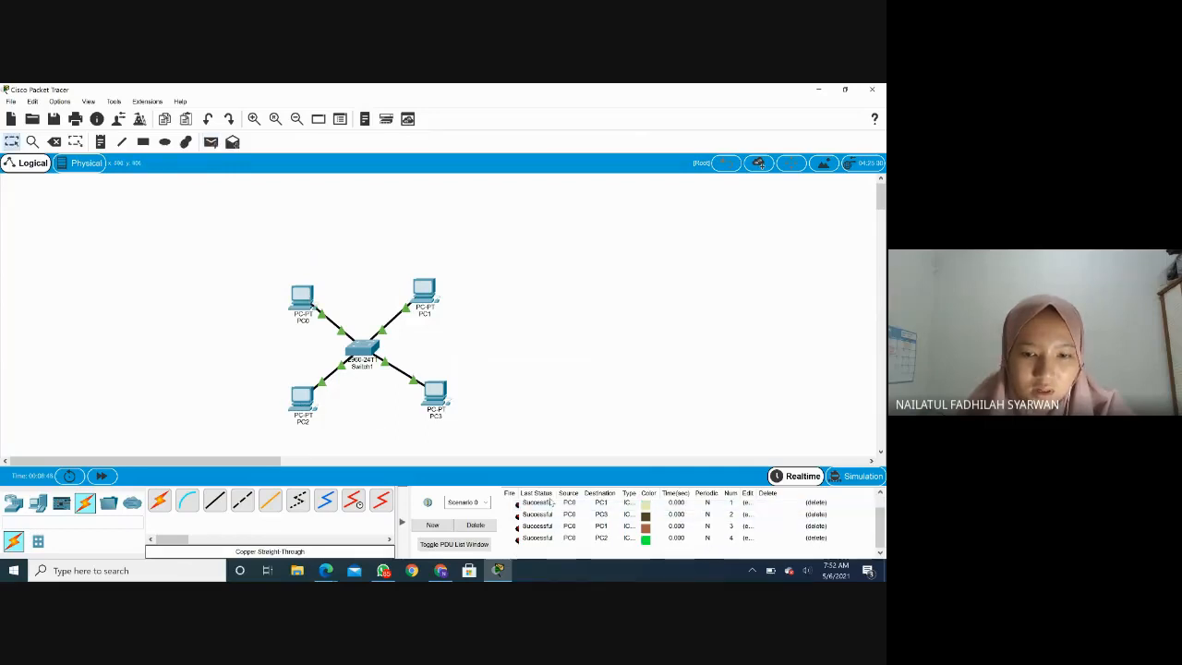
# Send simple PDUs from PC1 to PC3 and from PC1 to PC2.
pyautogui.click(211, 143)
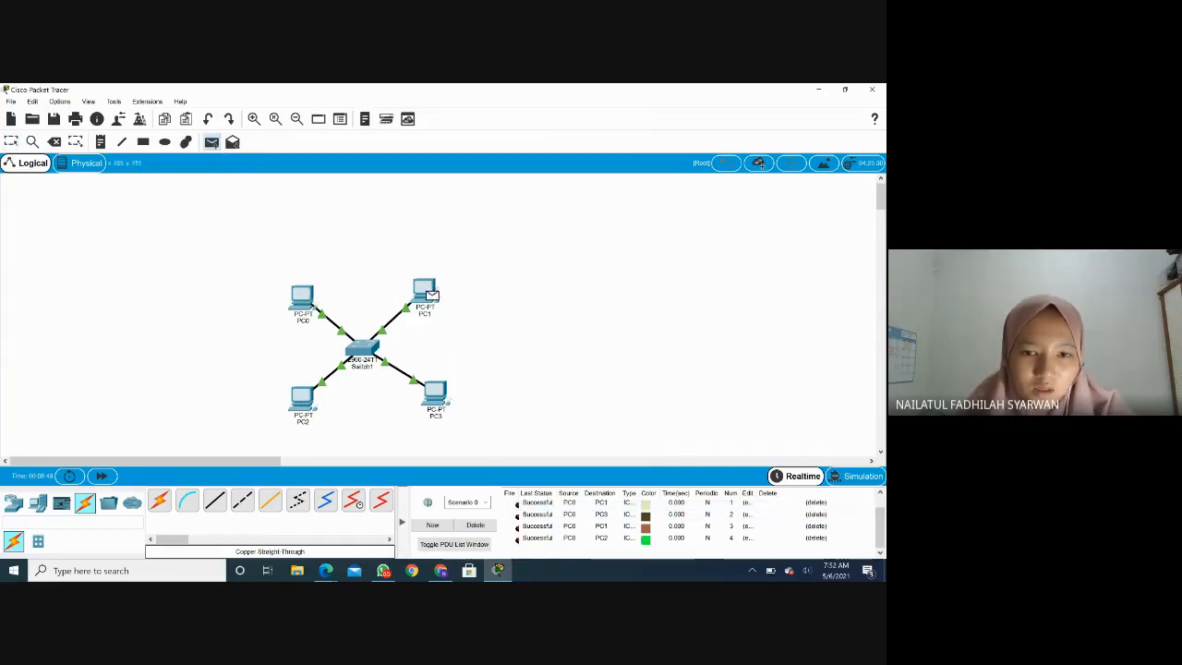
pyautogui.click(450, 396)
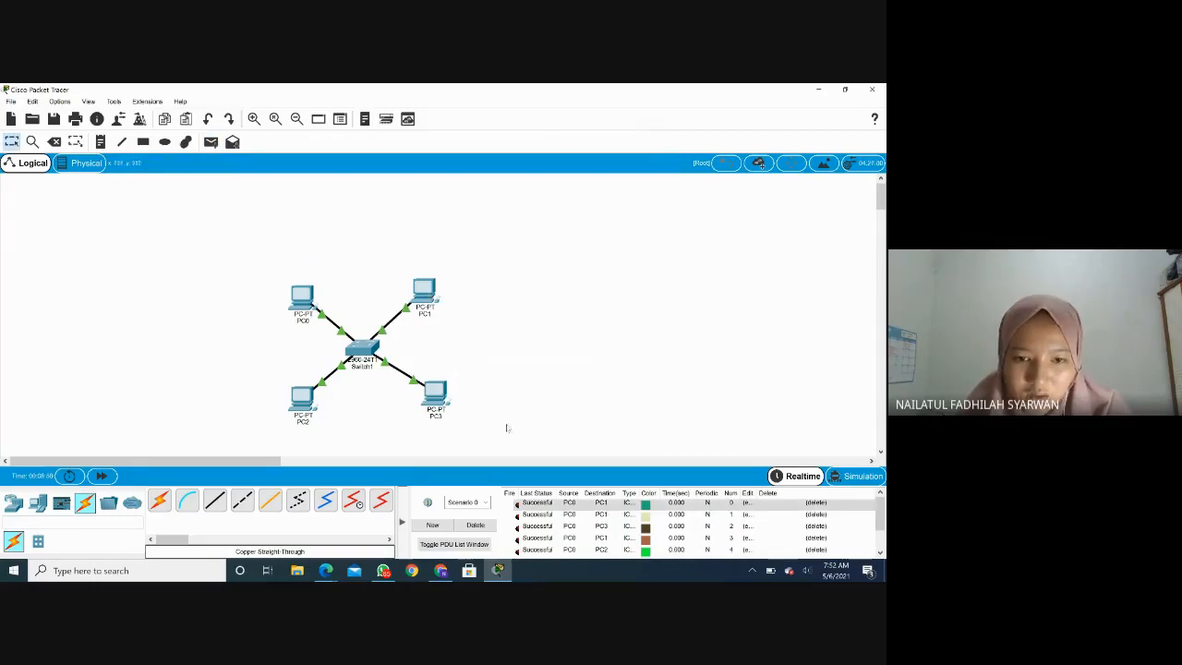
pyautogui.click(212, 142)
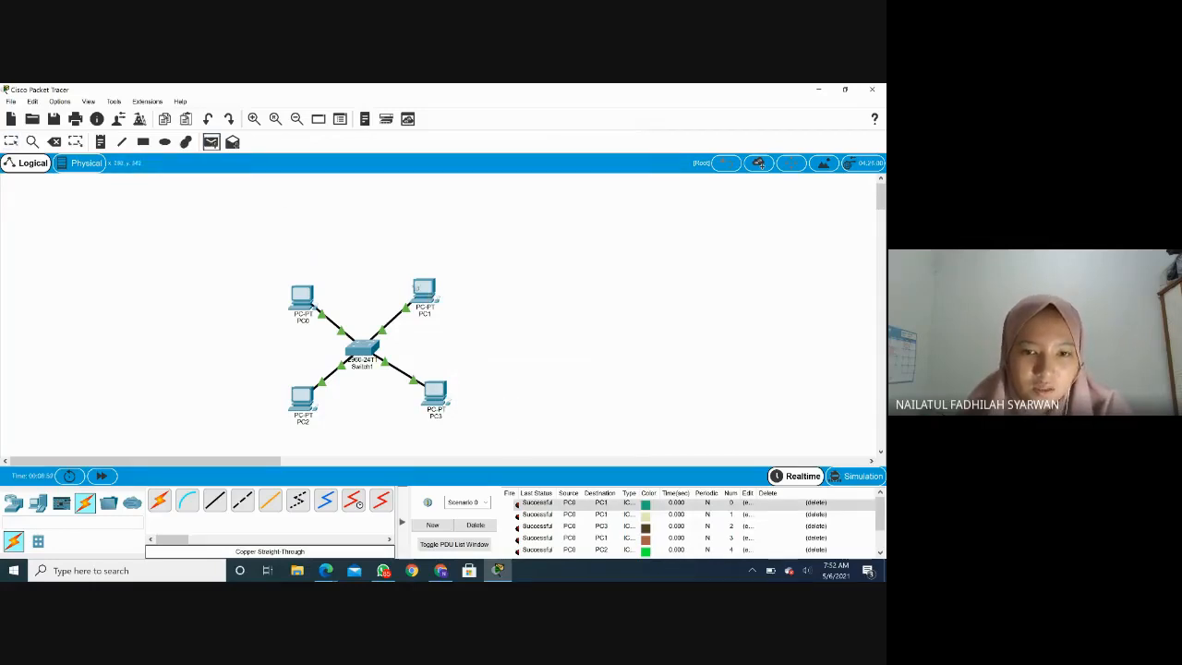
pyautogui.click(420, 290)
pyautogui.click(299, 391)
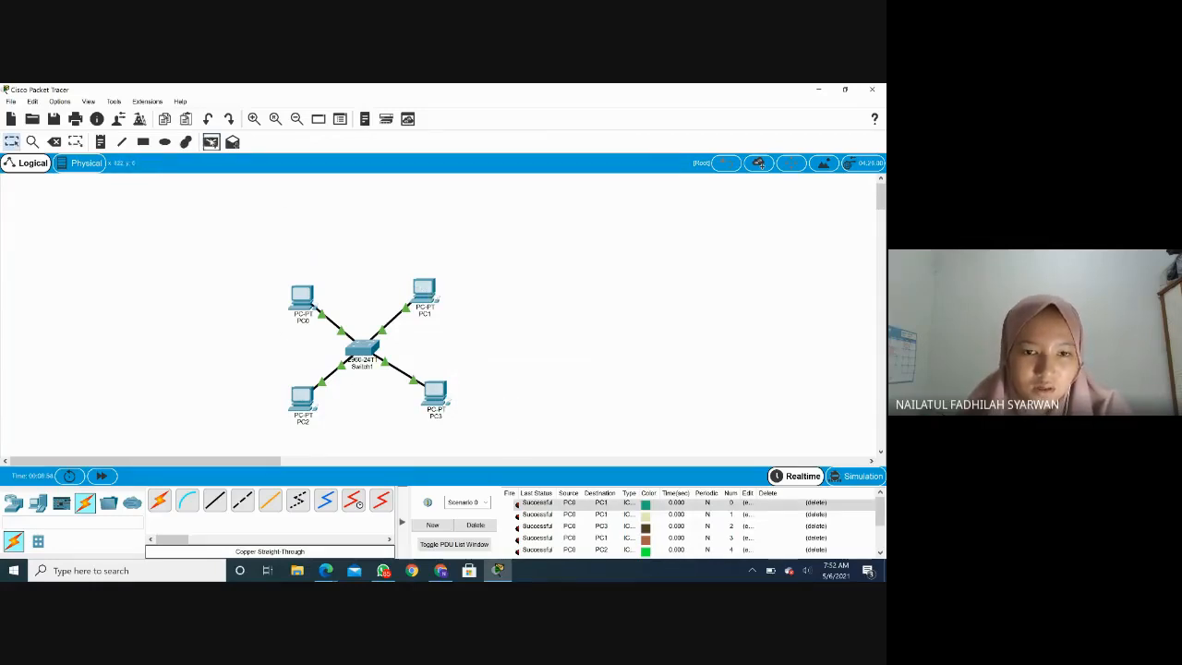
# Test the link between the two lower PCs by sending a simple PDU from PC3 to PC2.
pyautogui.click(211, 142)
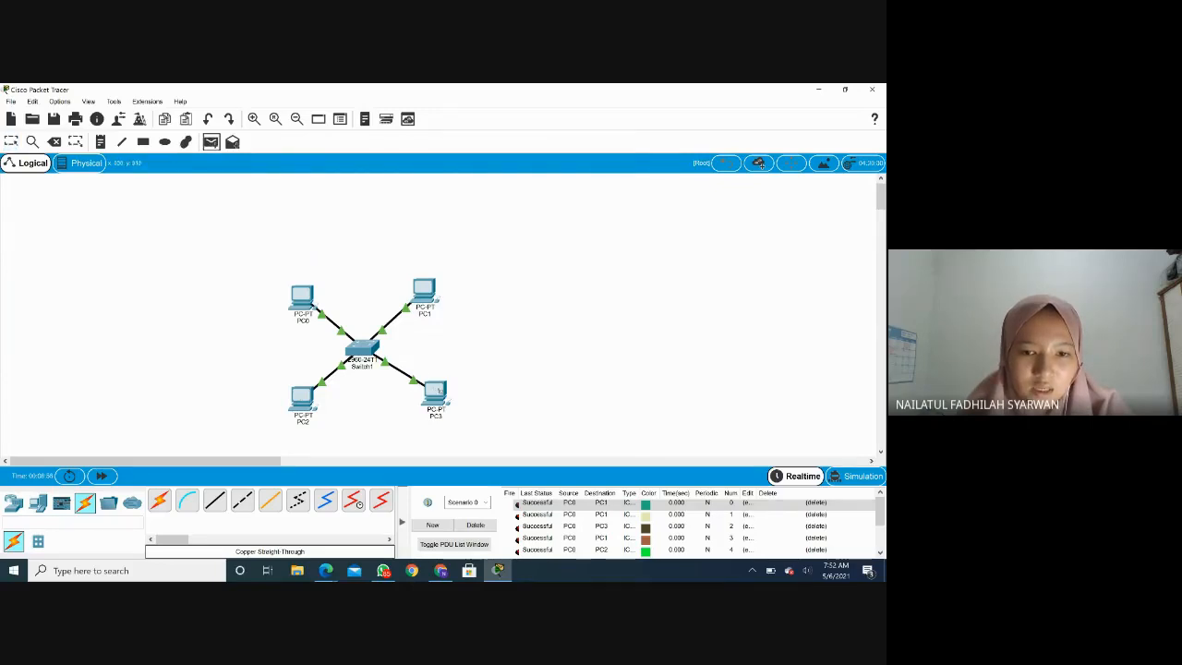
pyautogui.click(440, 395)
pyautogui.click(302, 399)
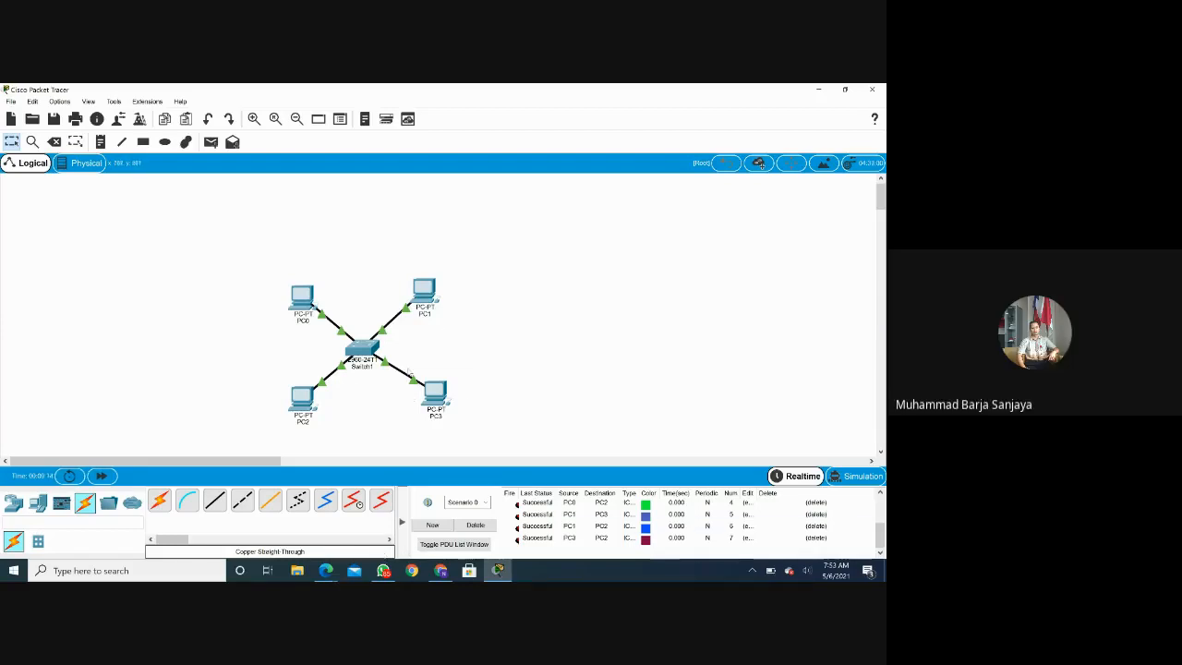
# Change PC2's static IPv4 address to 192.168.0.1 and close its configuration window.
pyautogui.press('XF86AudioRaiseVolume')
pyautogui.moveTo(302, 399)
pyautogui.click(303, 400)
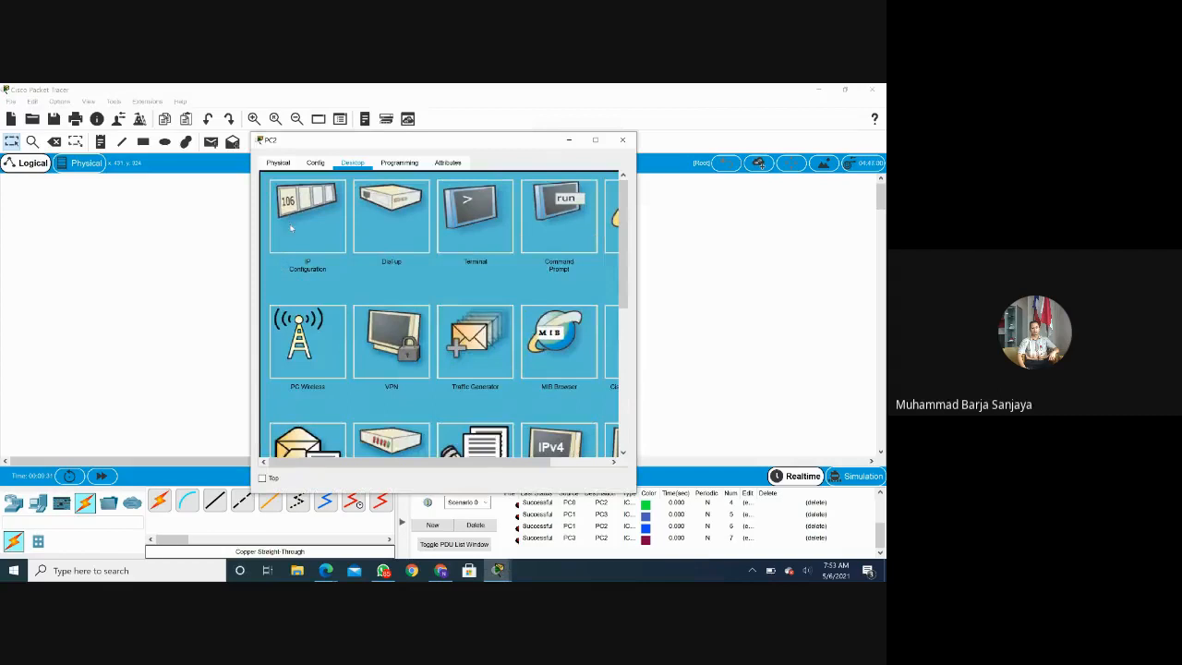
pyautogui.click(286, 202)
pyautogui.click(622, 139)
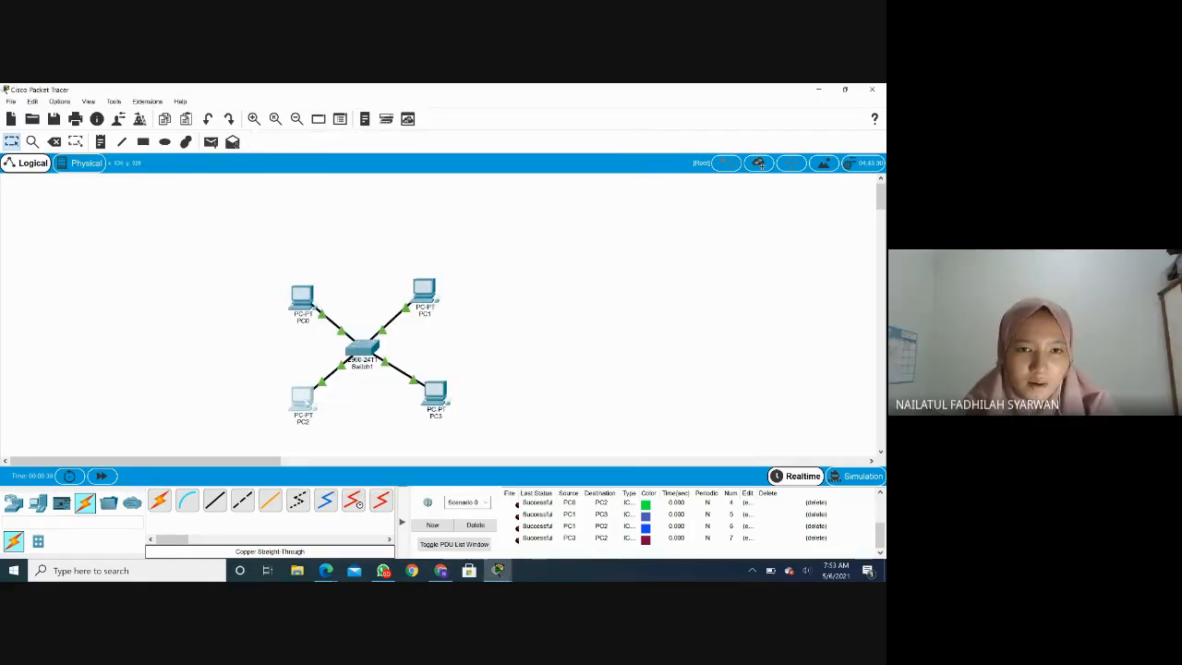
pyautogui.click(301, 399)
pyautogui.click(307, 215)
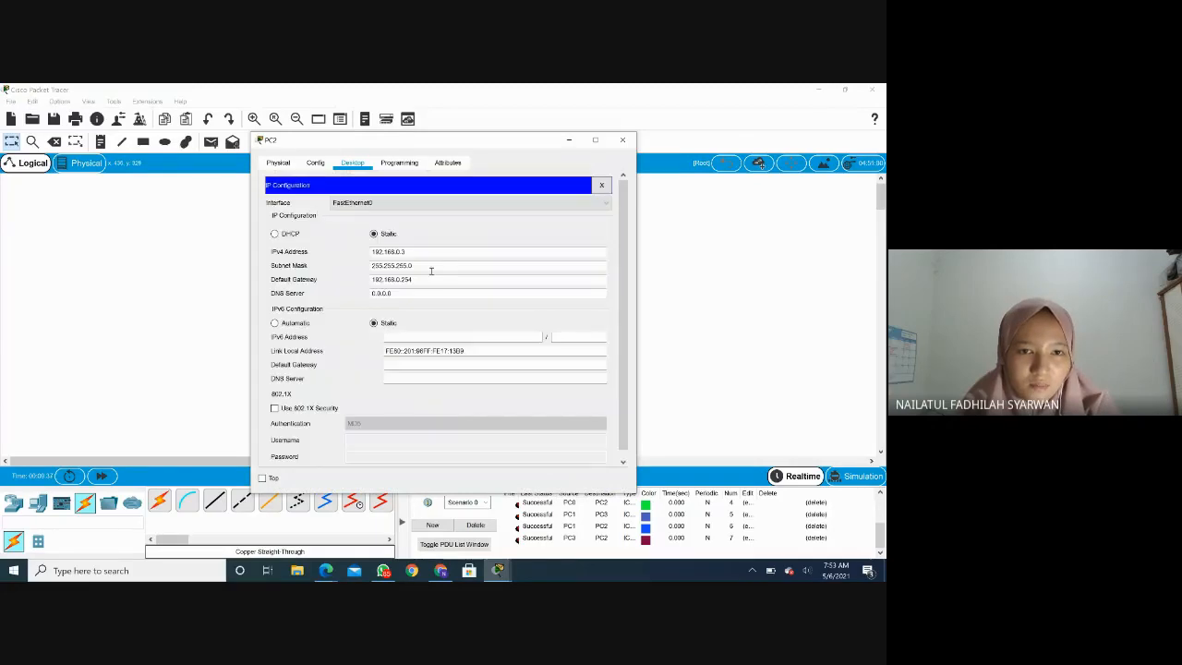
pyautogui.click(459, 251)
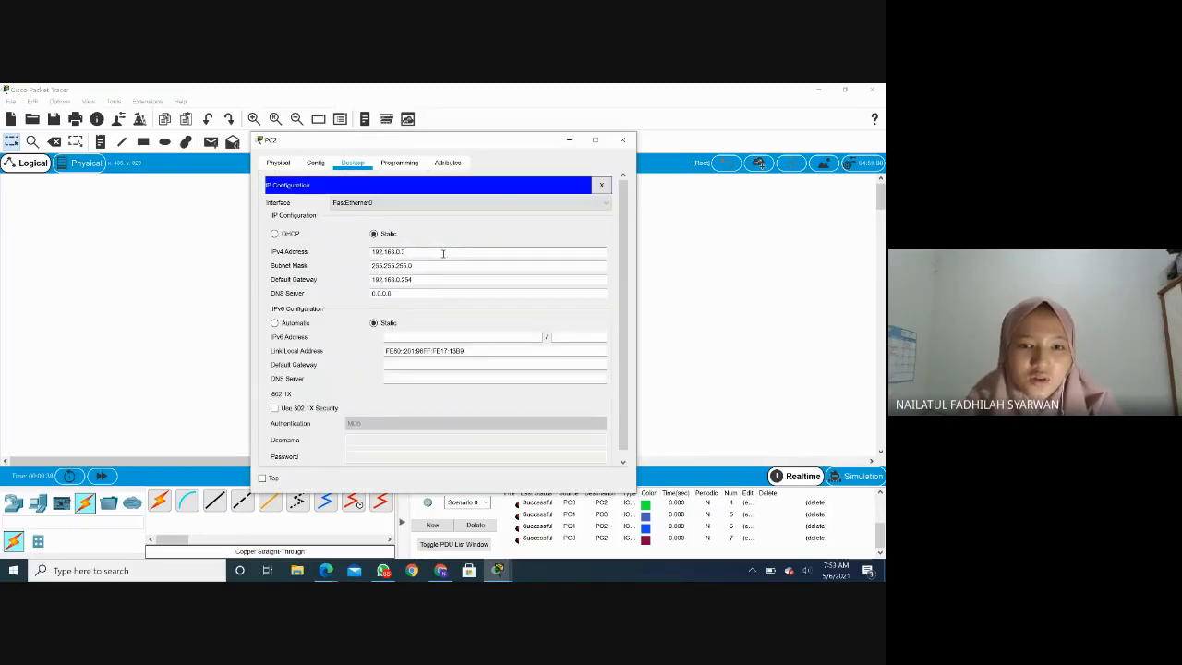
pyautogui.press('BackSpace')
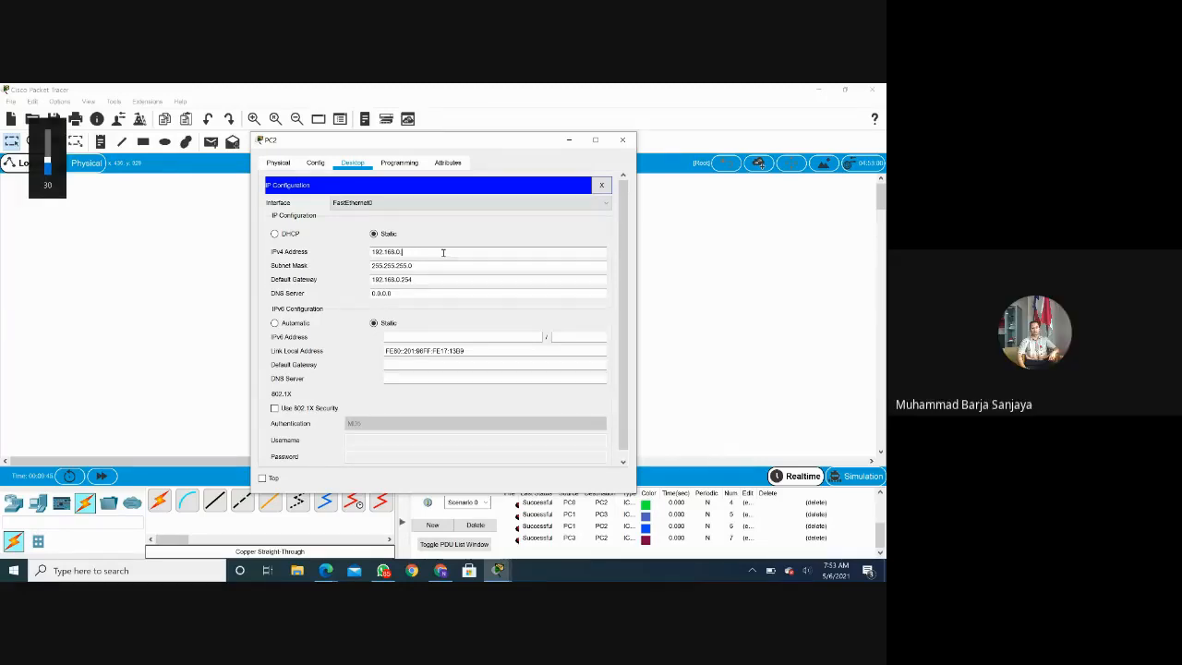
pyautogui.write('1')
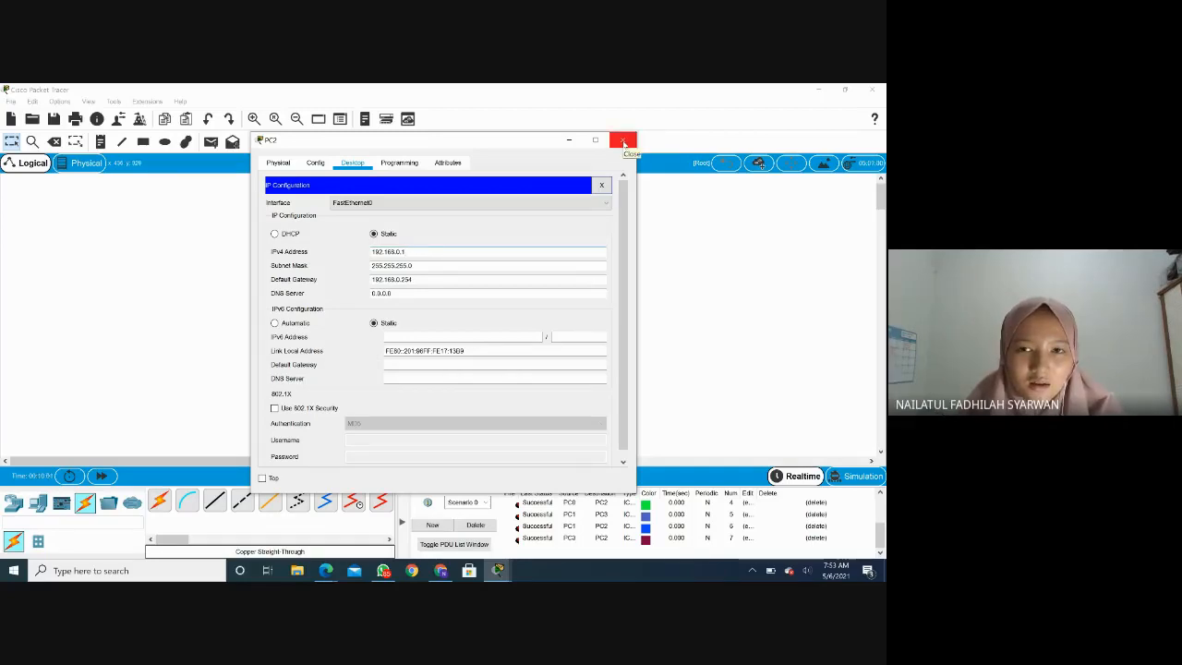
pyautogui.click(624, 142)
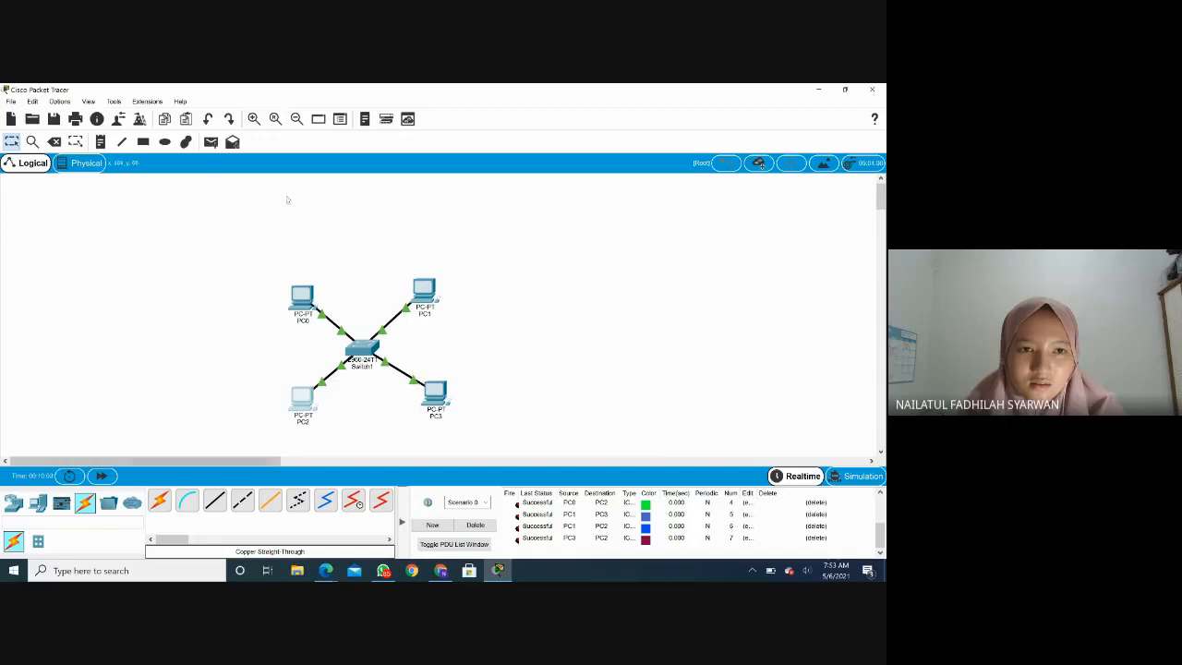
# Send a simple PDU from PC2 to PC1 and check its status in the PDU list.
pyautogui.click(213, 144)
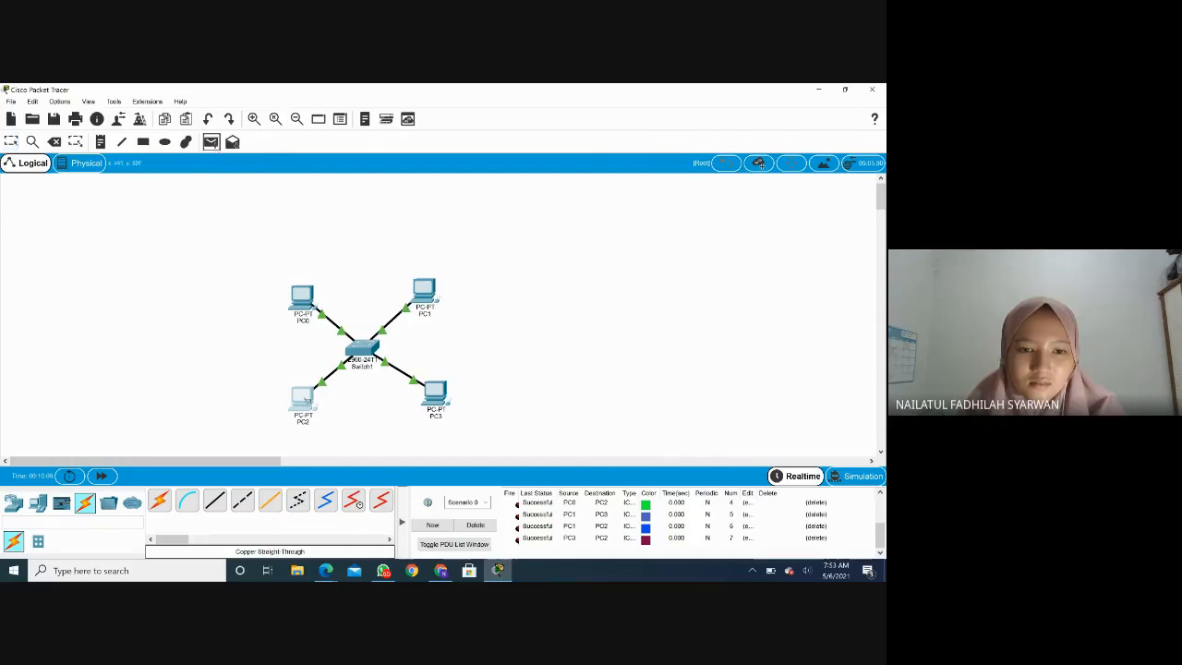
pyautogui.click(309, 406)
pyautogui.click(425, 292)
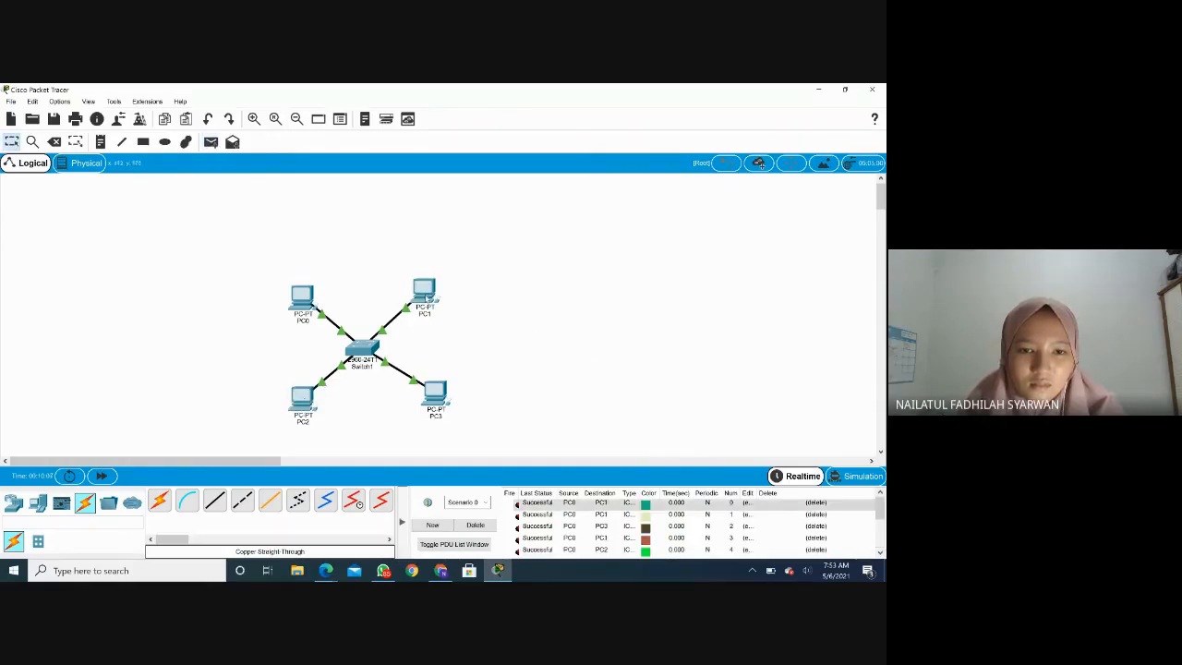
pyautogui.scroll(-1, 659, 443)
pyautogui.scroll(1, 587, 437)
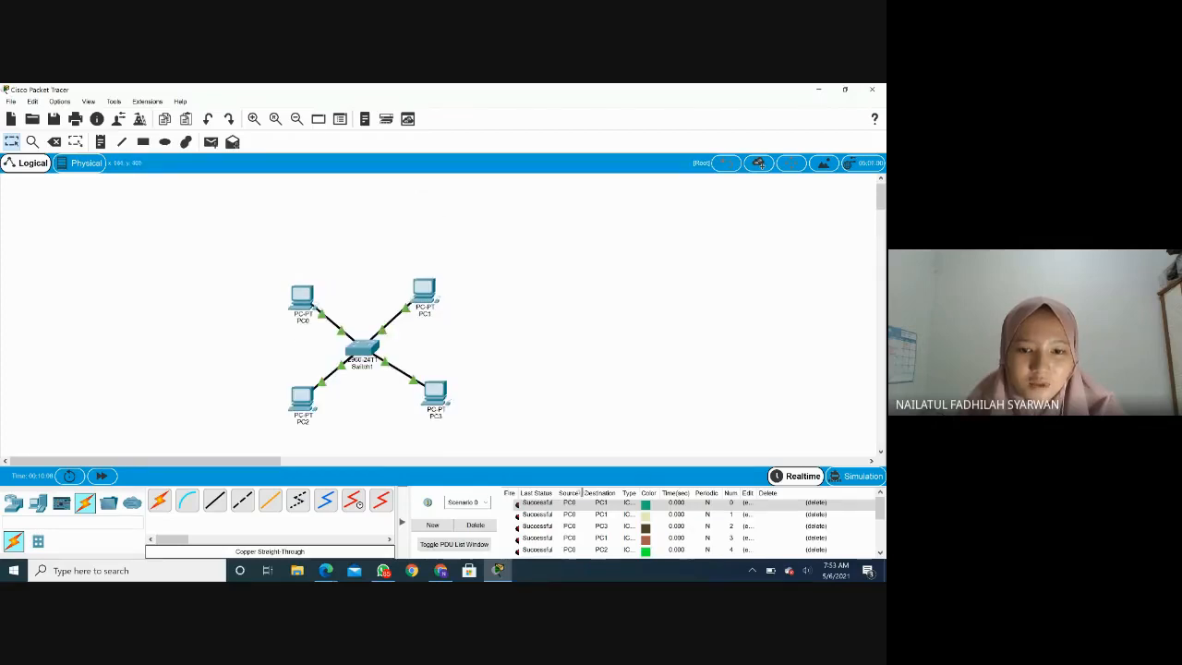
pyautogui.scroll(-2, 607, 521)
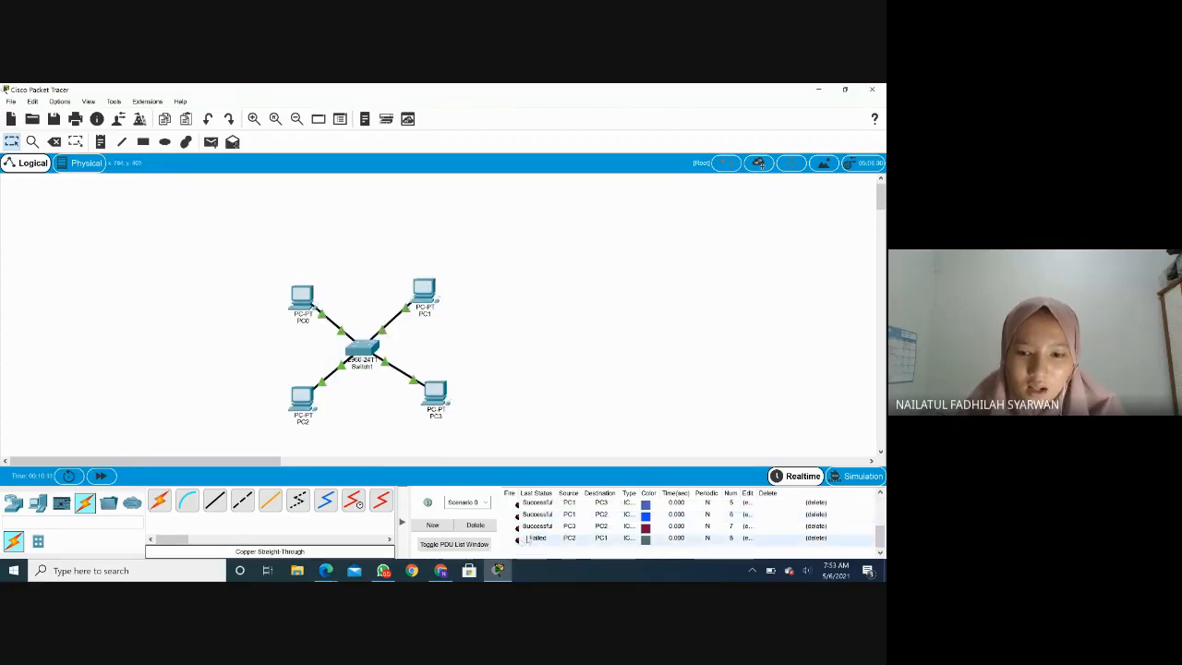
# Stop sharing the screen in the Google Meet call.
pyautogui.click(211, 141)
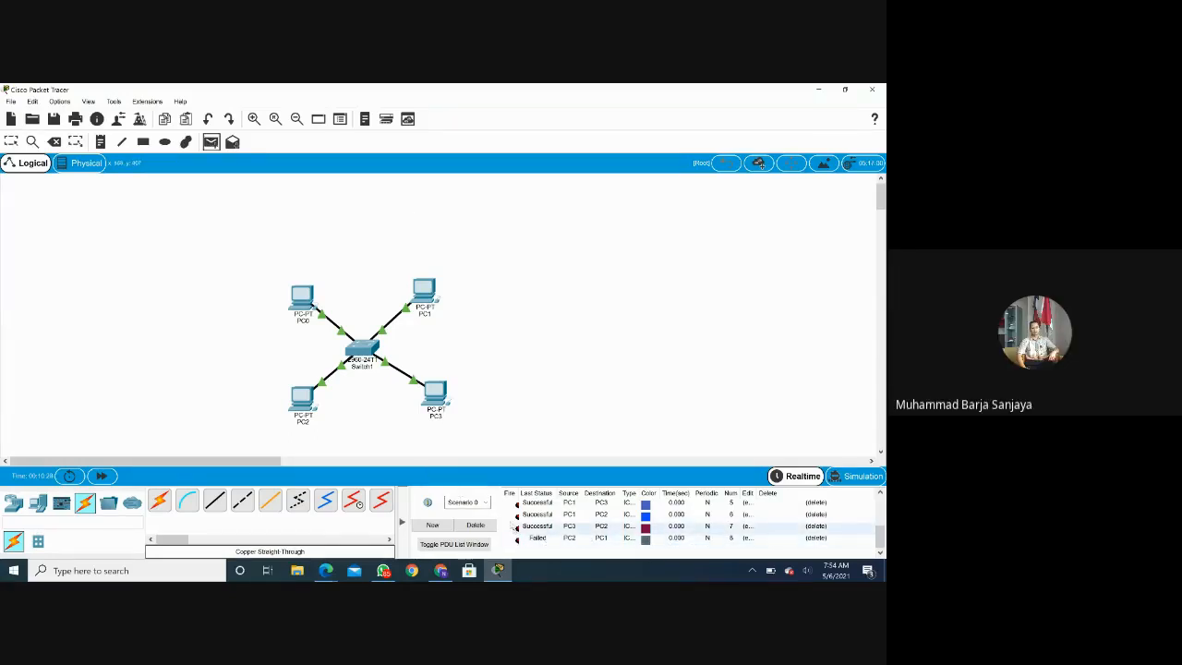
pyautogui.moveTo(325, 574)
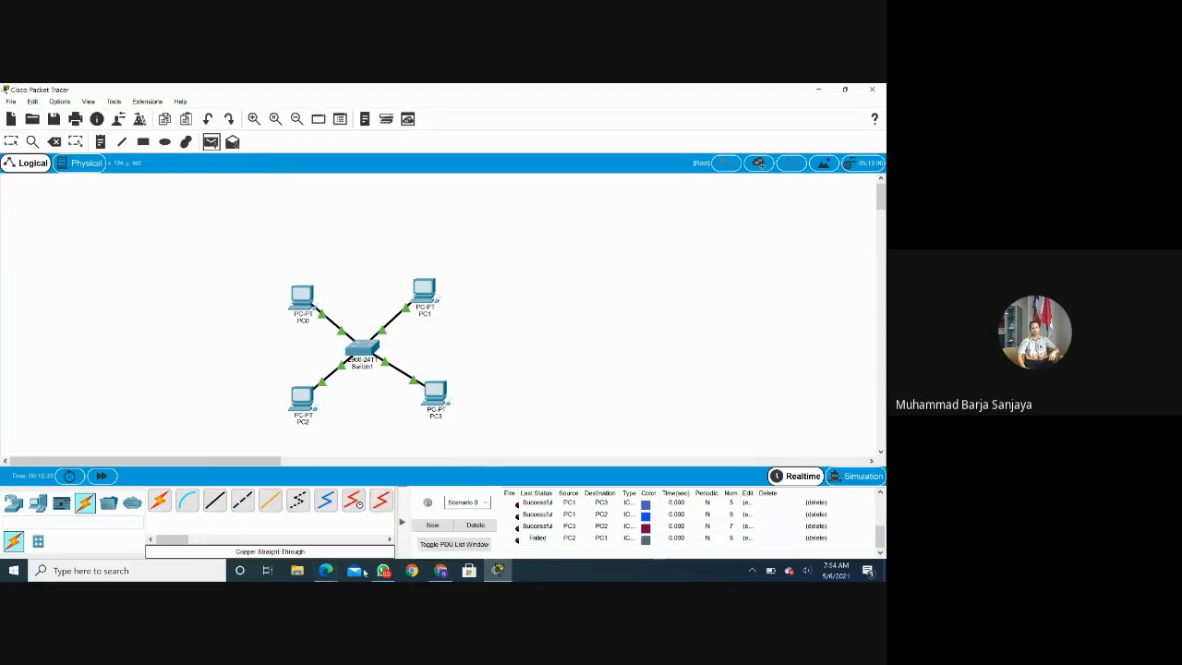
pyautogui.click(400, 533)
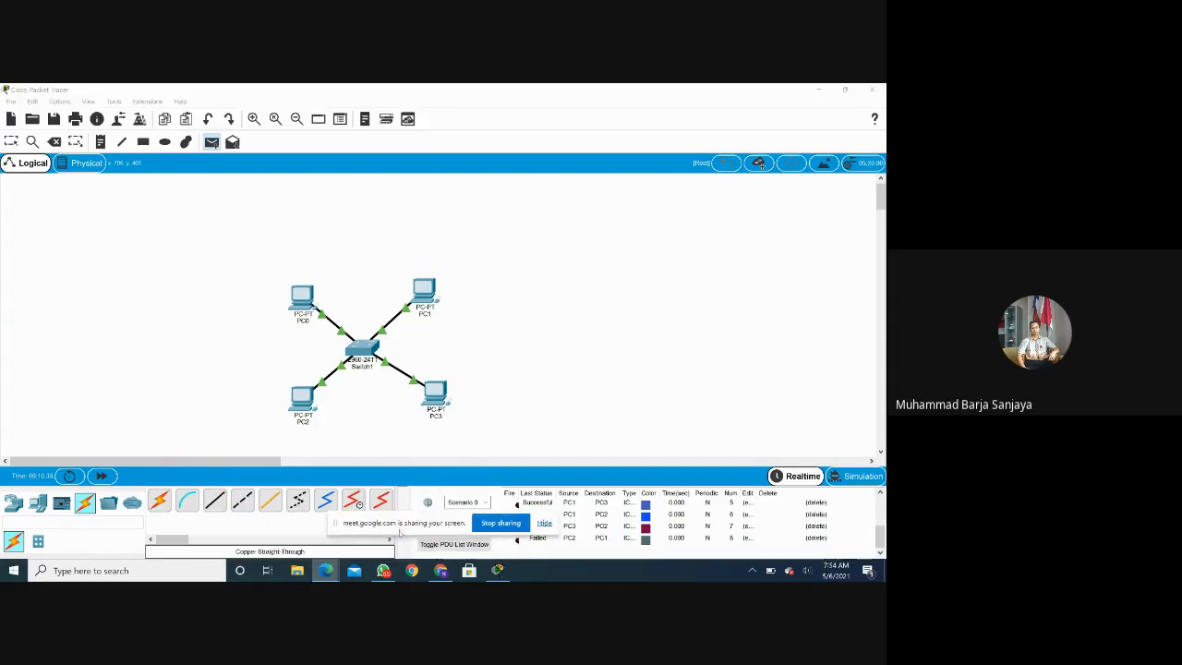
pyautogui.click(504, 524)
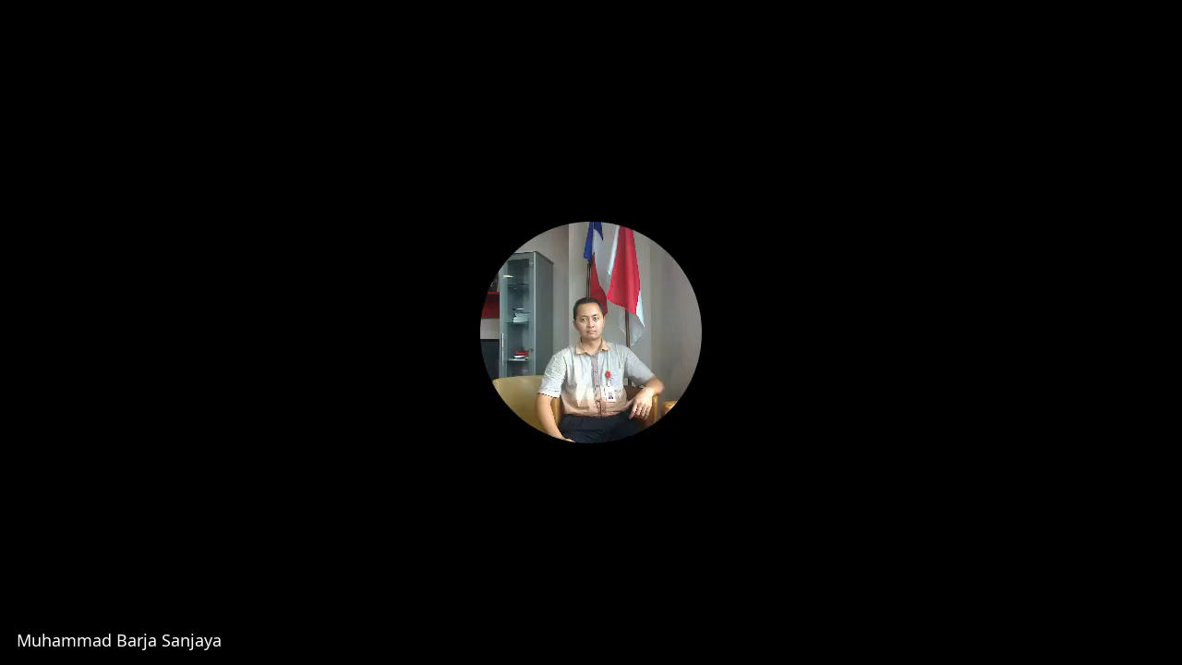
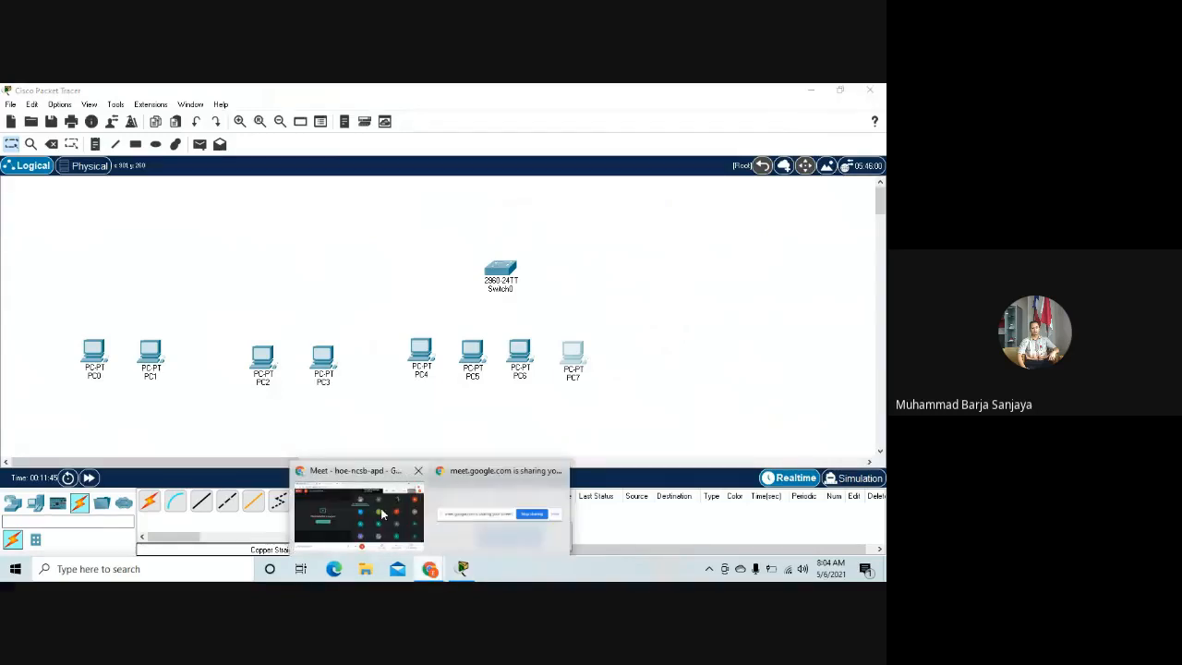
# Switch to Google Meet to turn on the camera, then return to Packet Tracer and hide the screen-sharing notice.
pyautogui.click(430, 569)
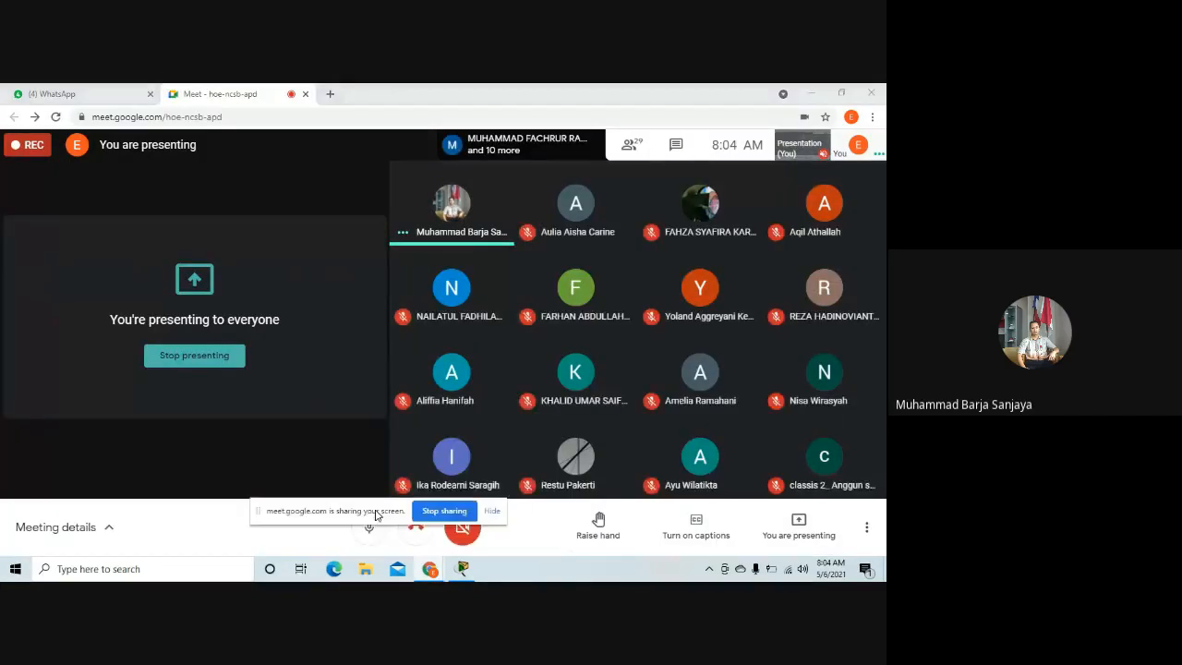
pyautogui.click(471, 525)
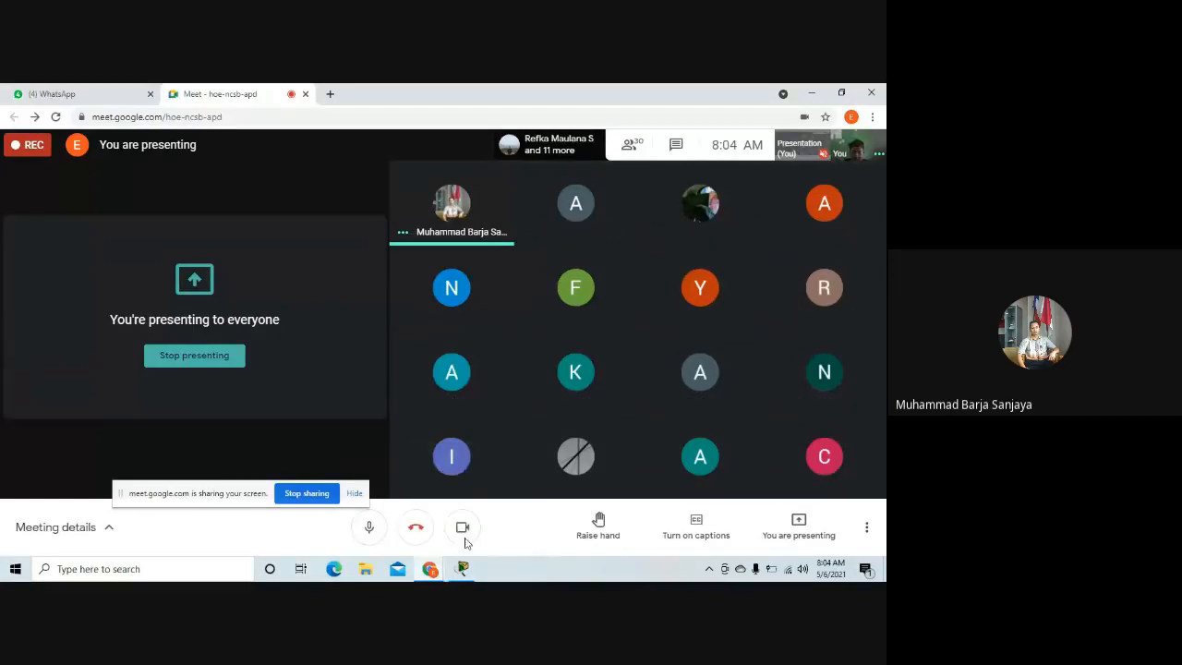
pyautogui.click(462, 569)
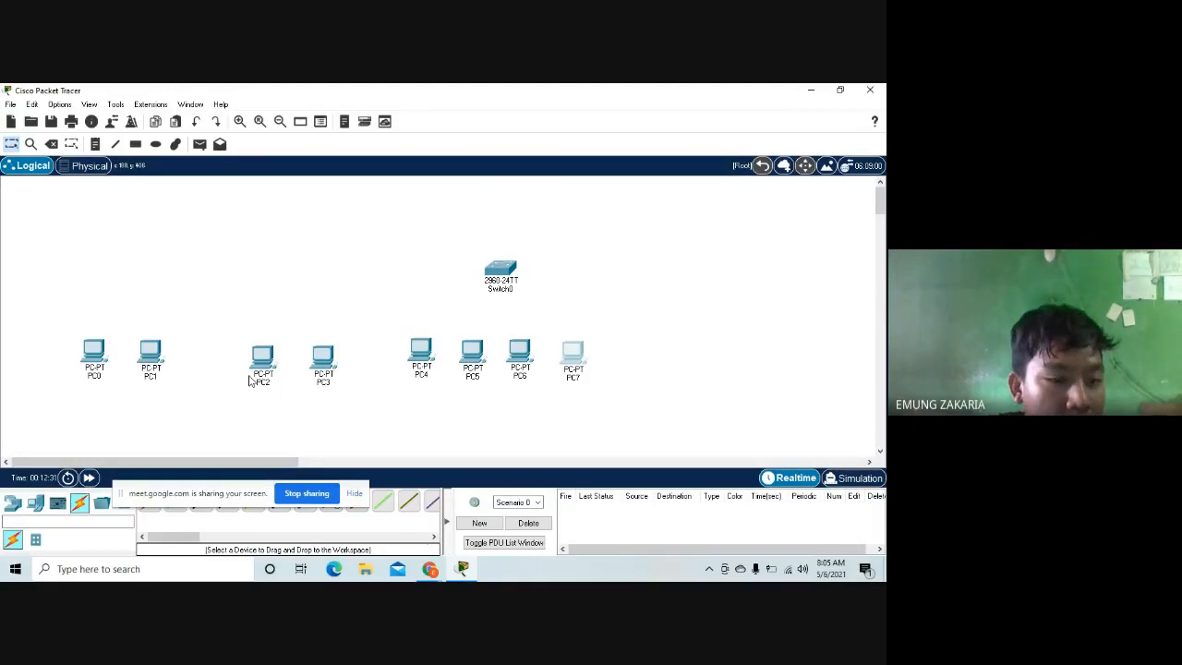
pyautogui.click(354, 494)
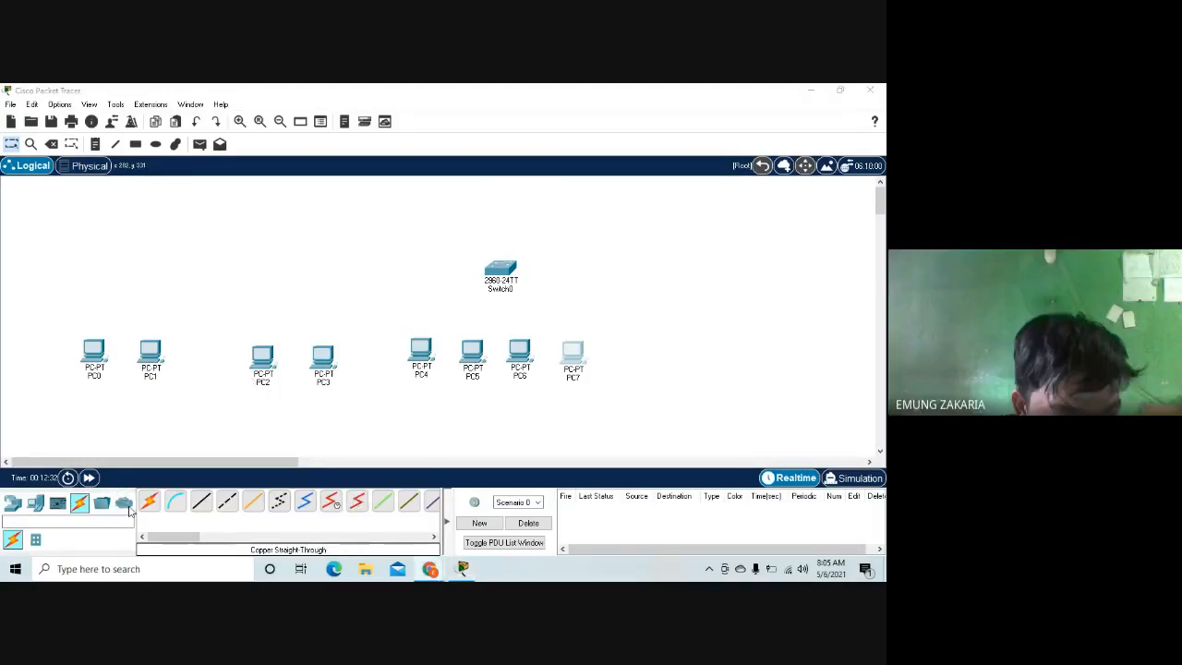
# Place a 2960 IOS15 switch above PC0 and PC1.
pyautogui.click(204, 503)
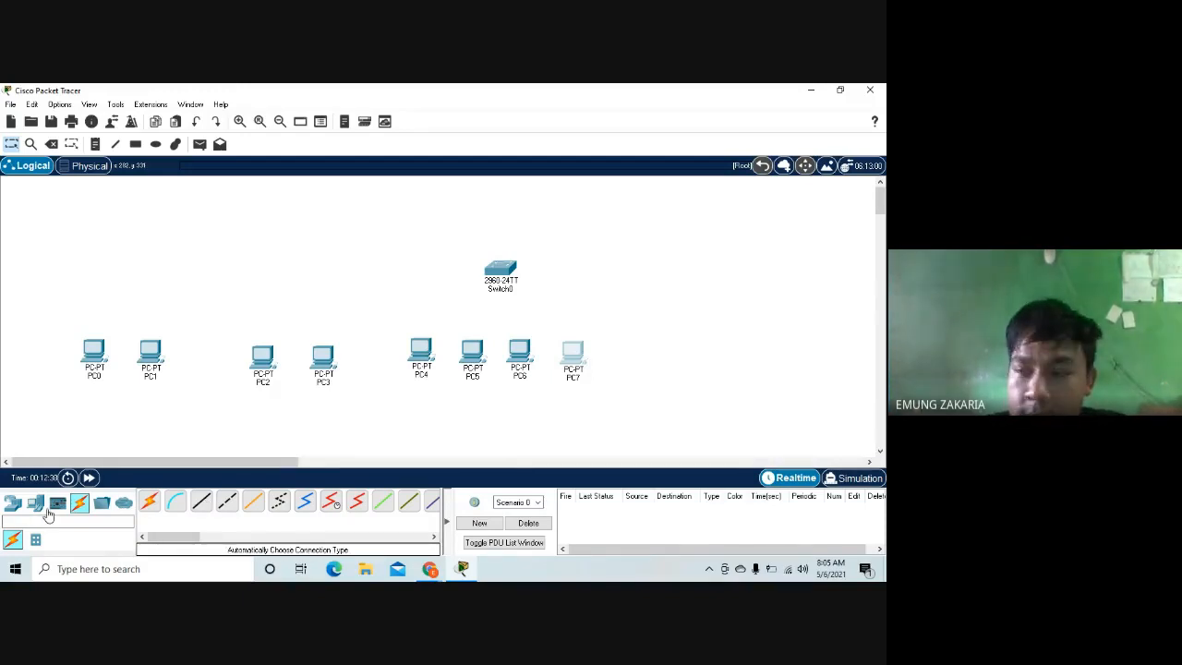
pyautogui.click(12, 503)
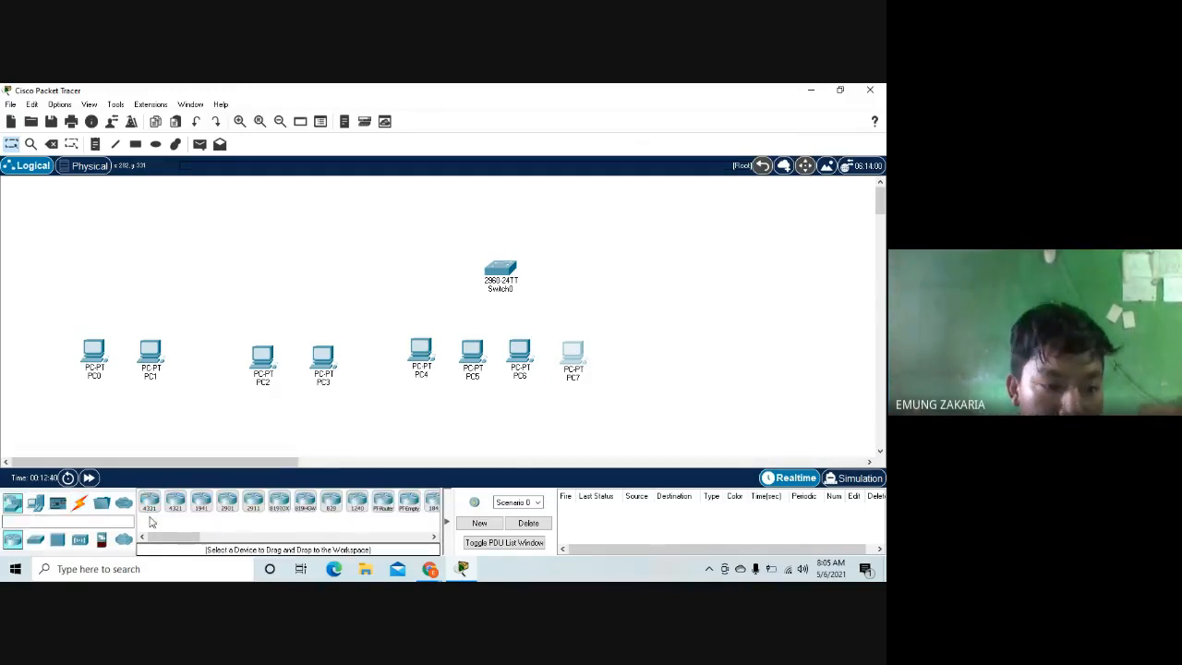
pyautogui.click(37, 542)
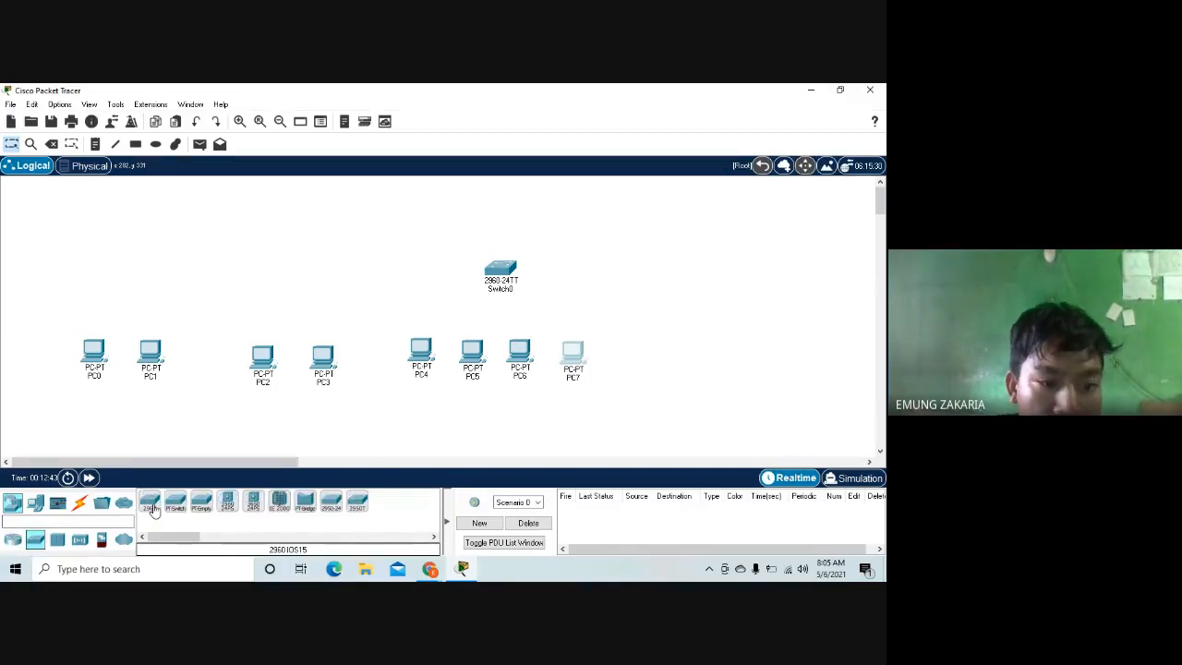
pyautogui.click(151, 505)
pyautogui.click(126, 300)
# Connect PC0's FastEthernet0 port to the new switch above it with a Copper Straight-Through cable.
pyautogui.click(79, 502)
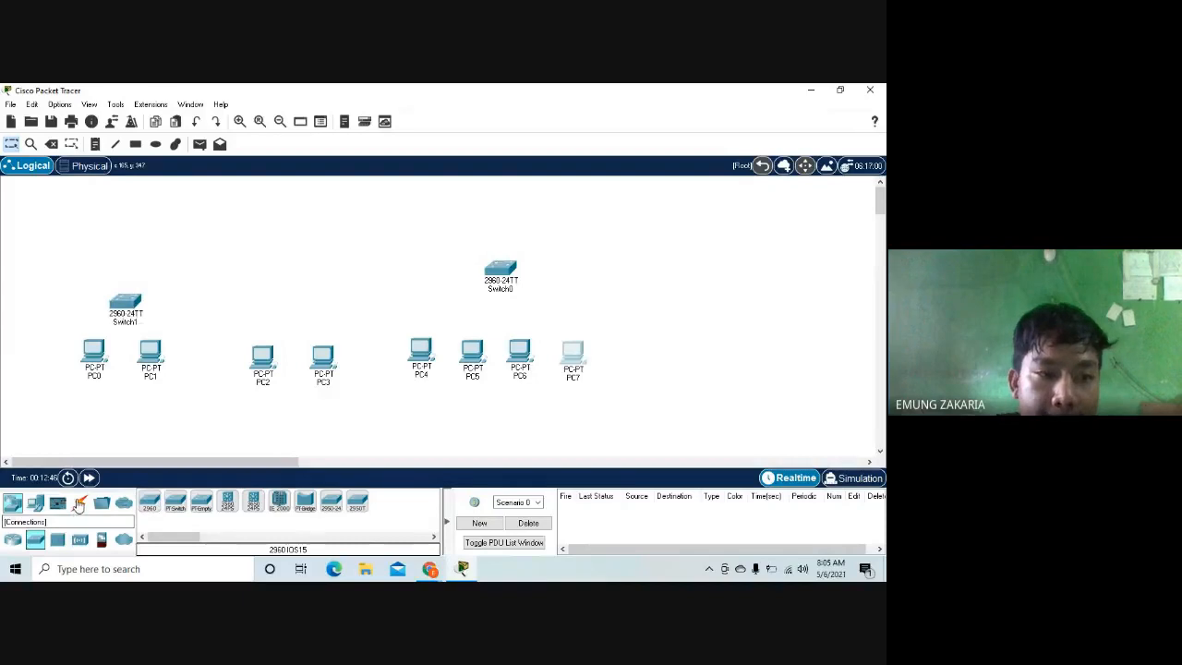
pyautogui.click(201, 502)
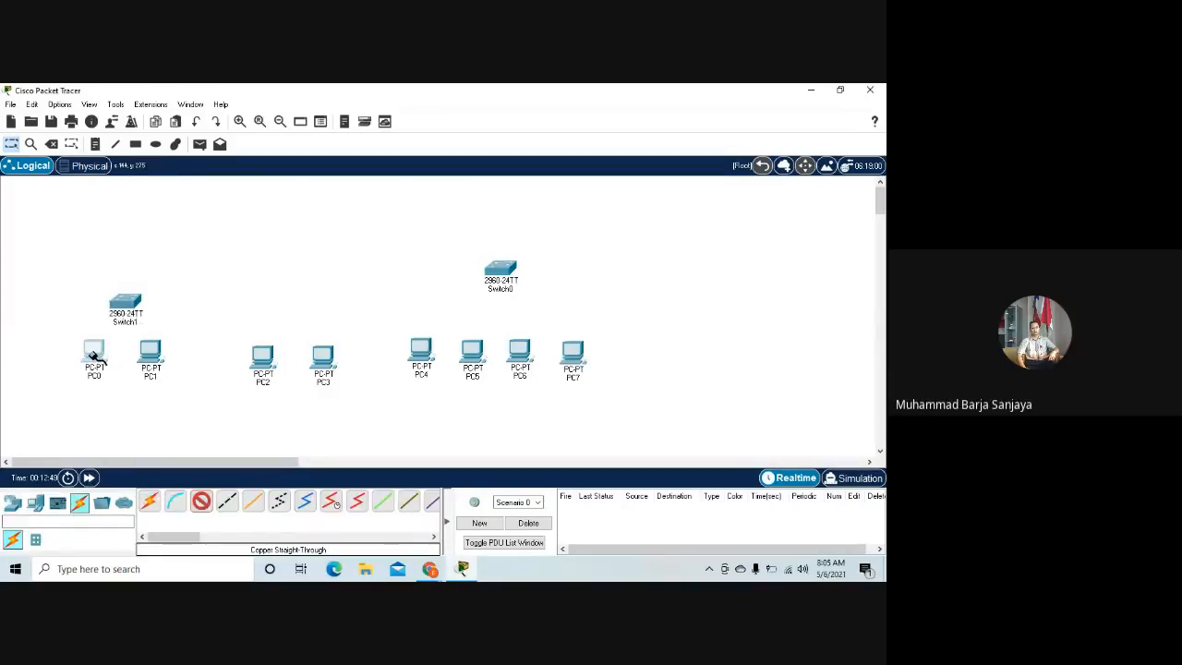
pyautogui.click(95, 358)
pyautogui.click(138, 407)
pyautogui.click(119, 304)
pyautogui.click(185, 443)
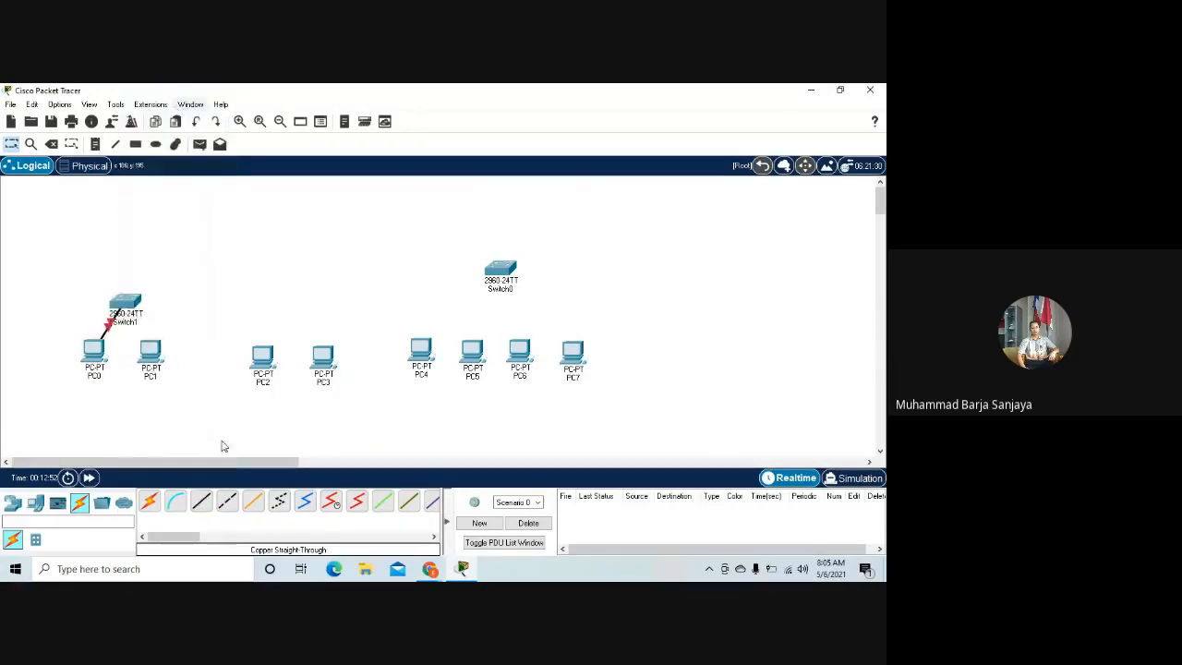
# Connect PC1's FastEthernet0 port to the same switch with a second Copper Straight-Through cable.
pyautogui.click(205, 503)
pyautogui.click(155, 359)
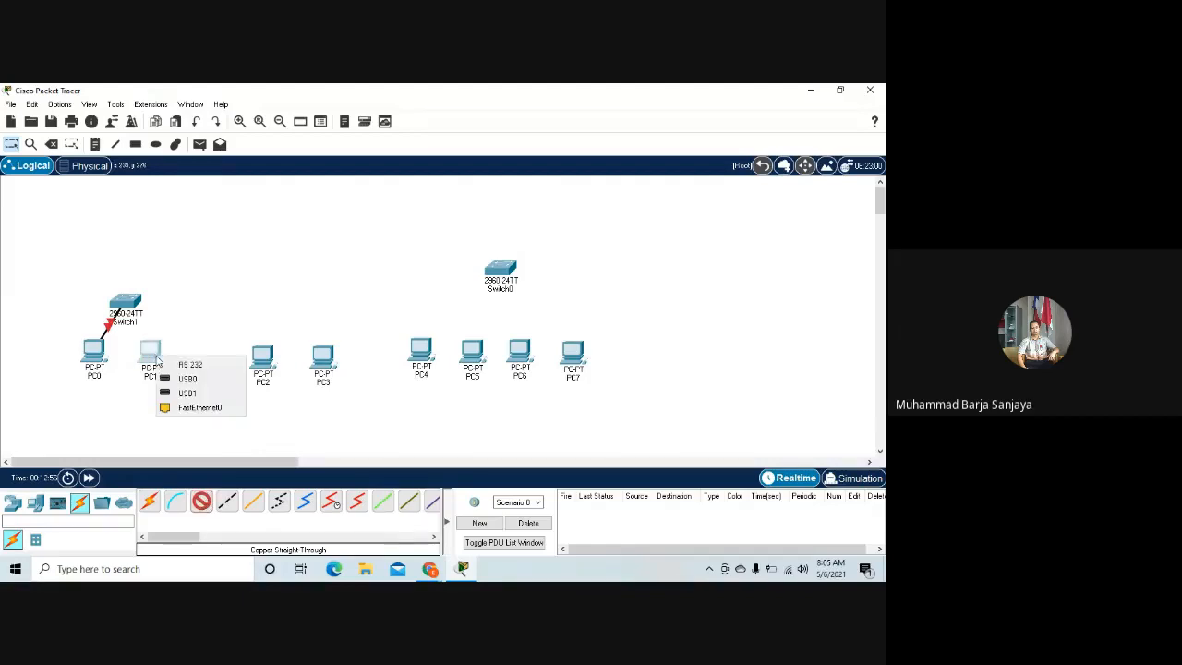
pyautogui.click(196, 407)
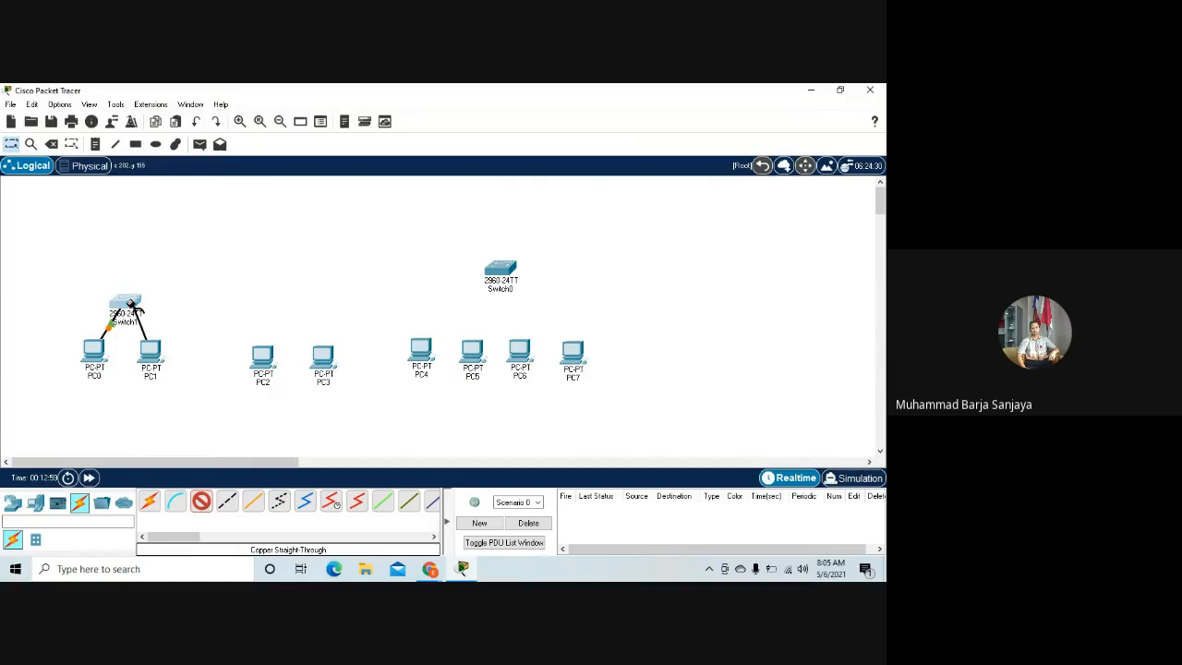
pyautogui.click(129, 303)
pyautogui.click(188, 107)
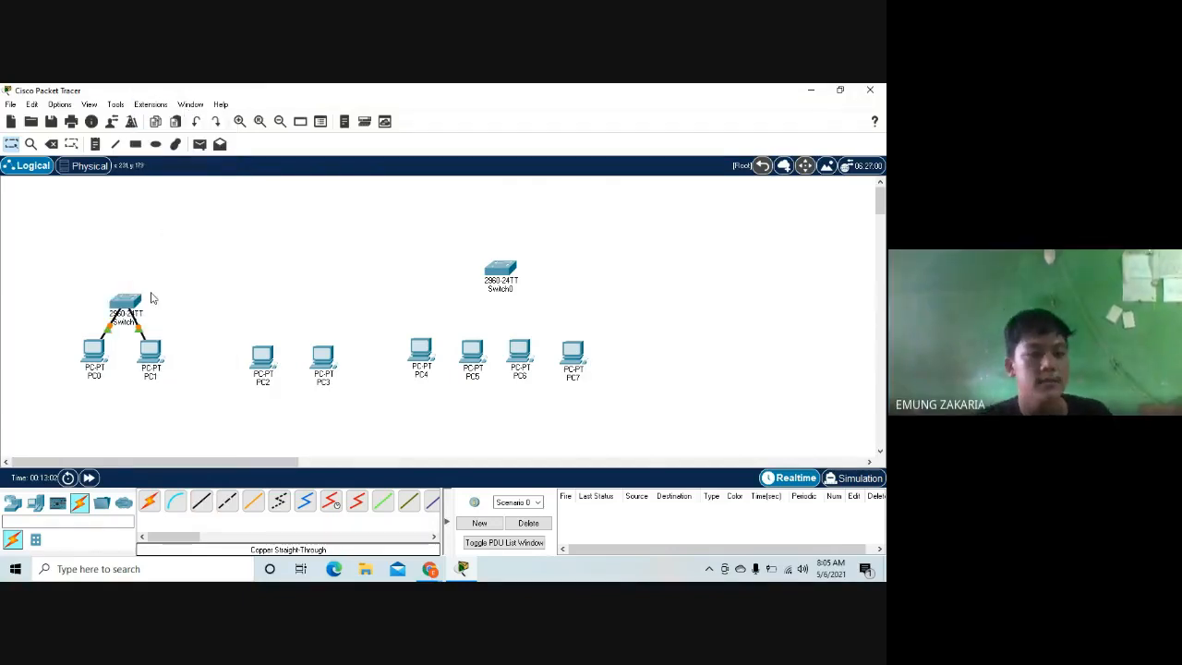
# Give PC0 the static IPv4 address 192.168.10.1 with subnet mask 255.255.255.0.
pyautogui.click(99, 356)
pyautogui.click(658, 98)
pyautogui.click(91, 355)
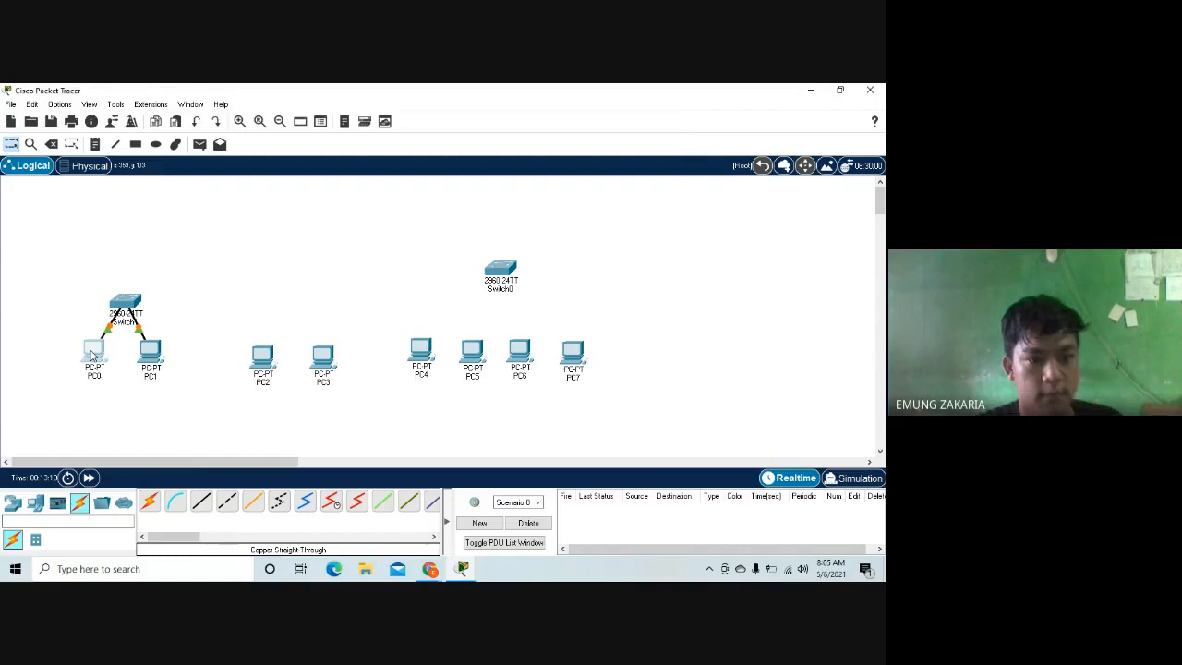
pyautogui.click(92, 356)
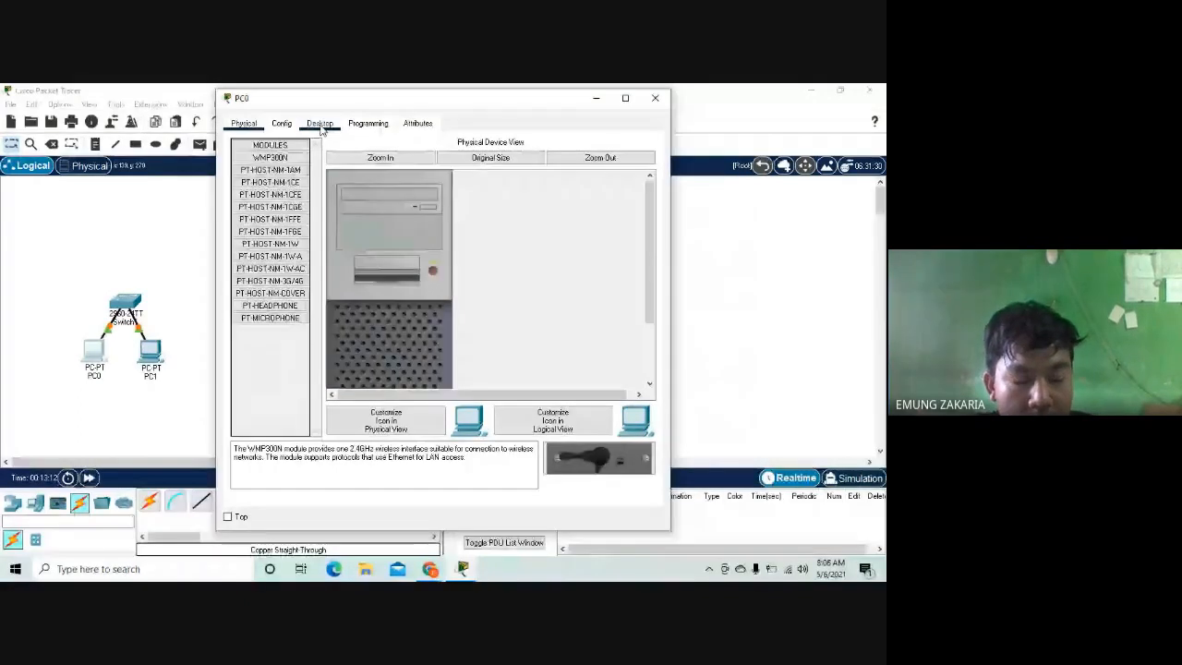
pyautogui.click(320, 125)
pyautogui.click(277, 180)
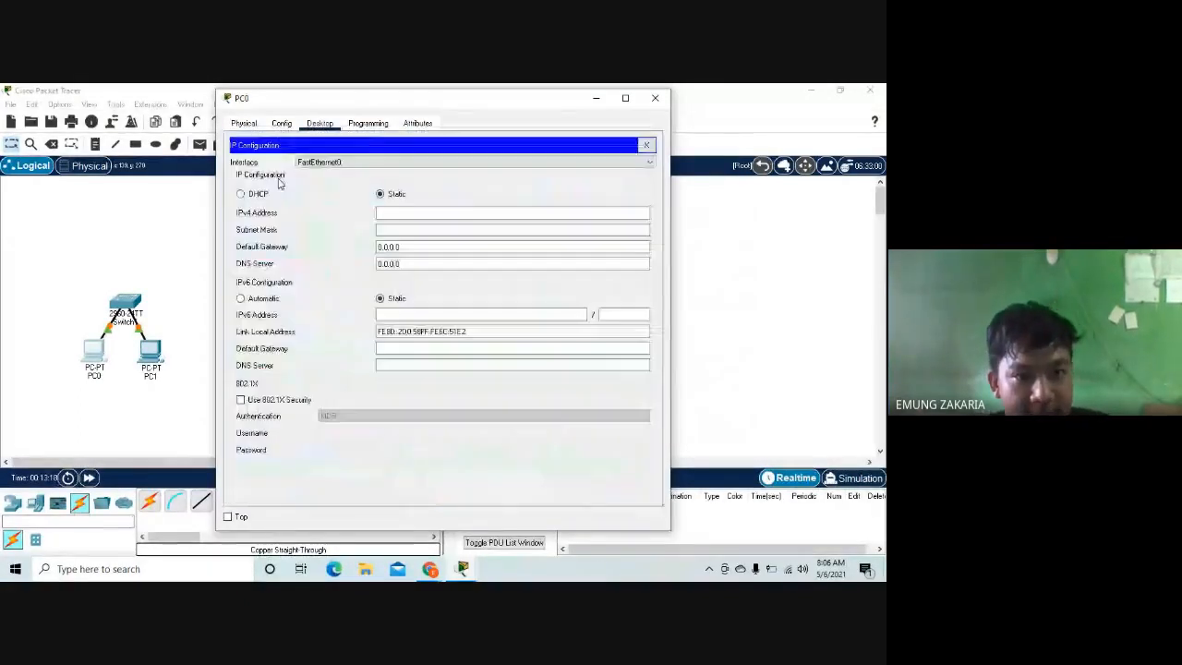
pyautogui.click(408, 212)
pyautogui.write('1')
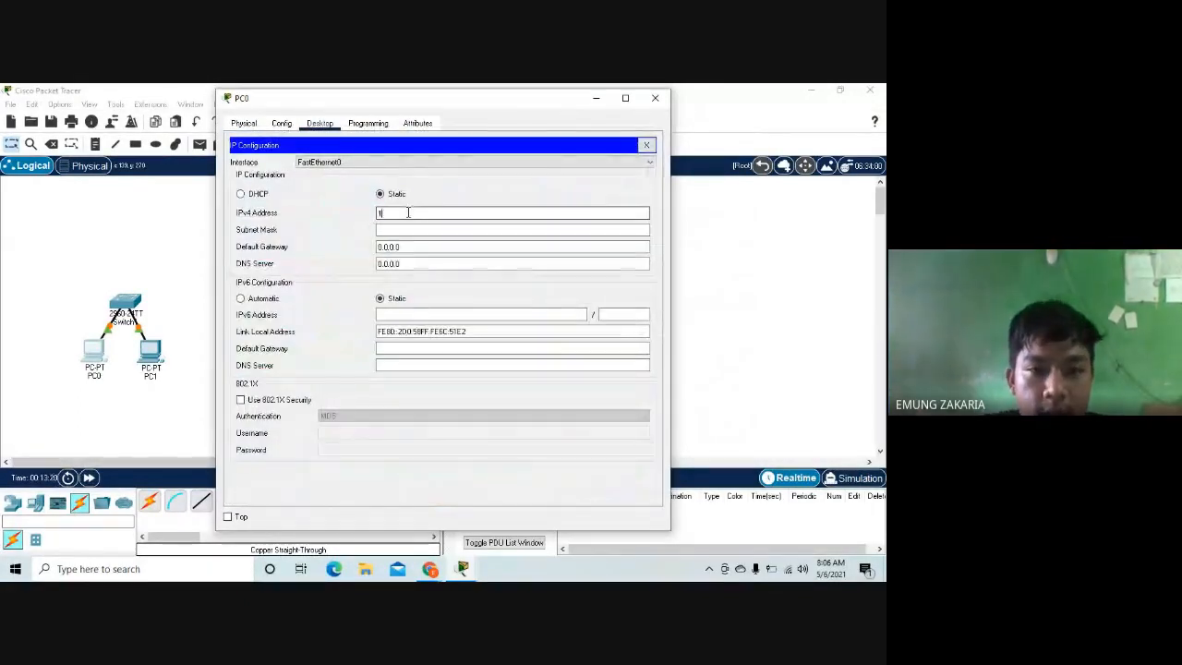
pyautogui.write('92.168')
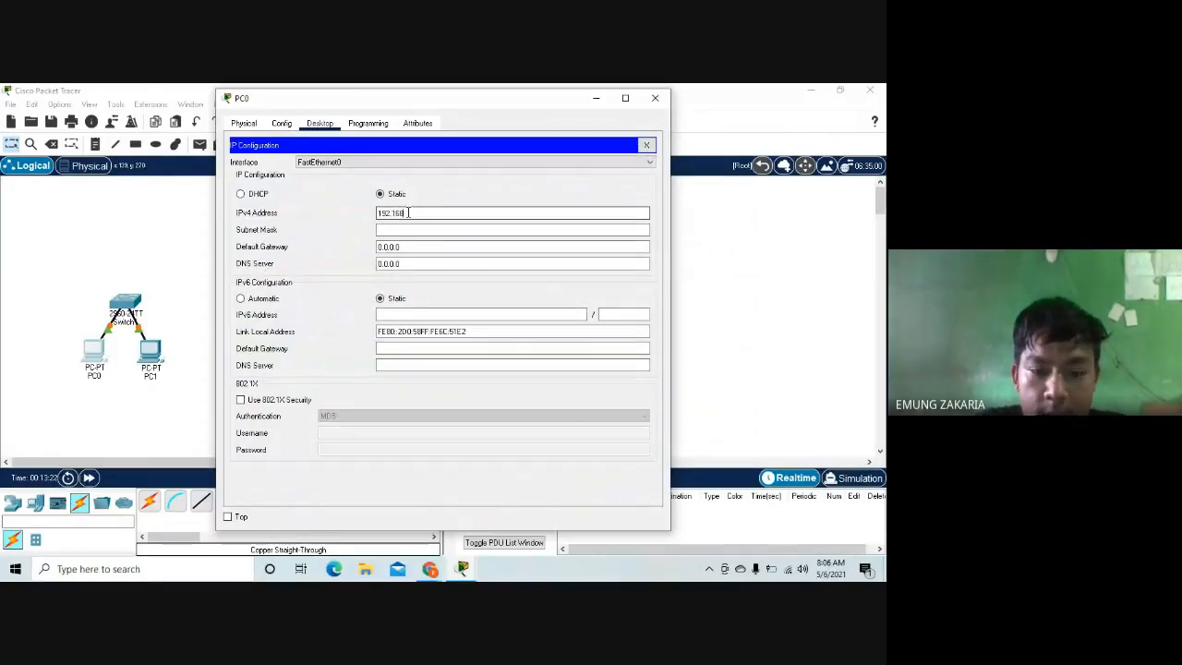
pyautogui.write('.10.1')
pyautogui.press('Tab')
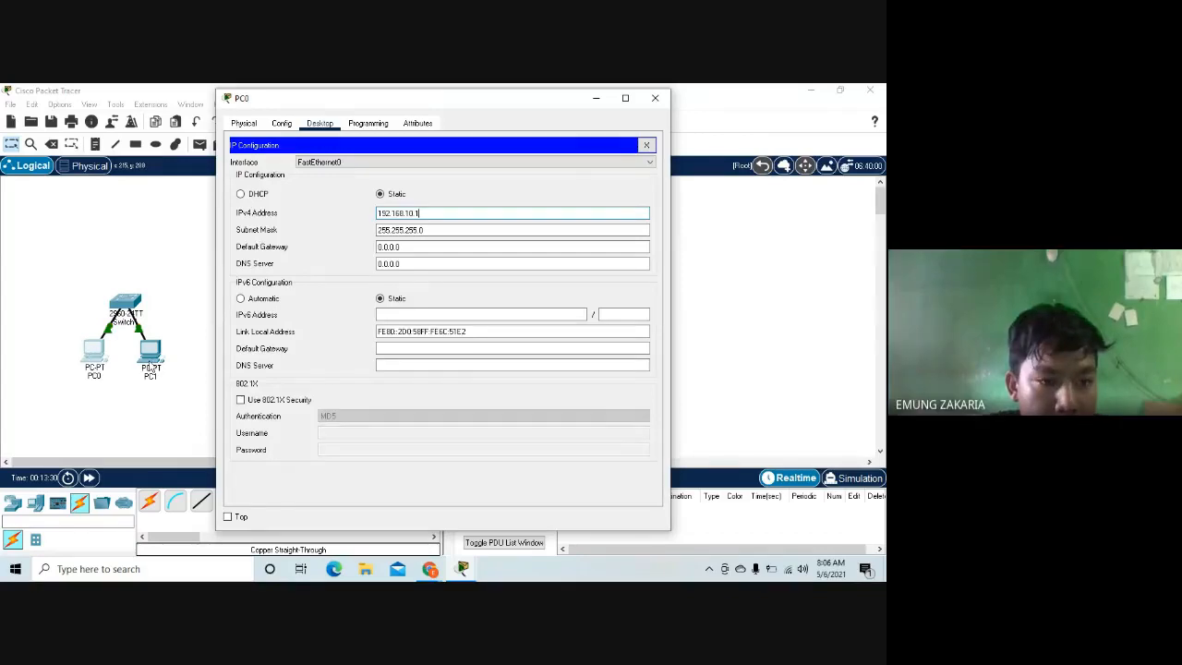
# Give PC1 the static IPv4 address 192.168.10.2 with subnet mask 255.255.255.0.
pyautogui.click(150, 362)
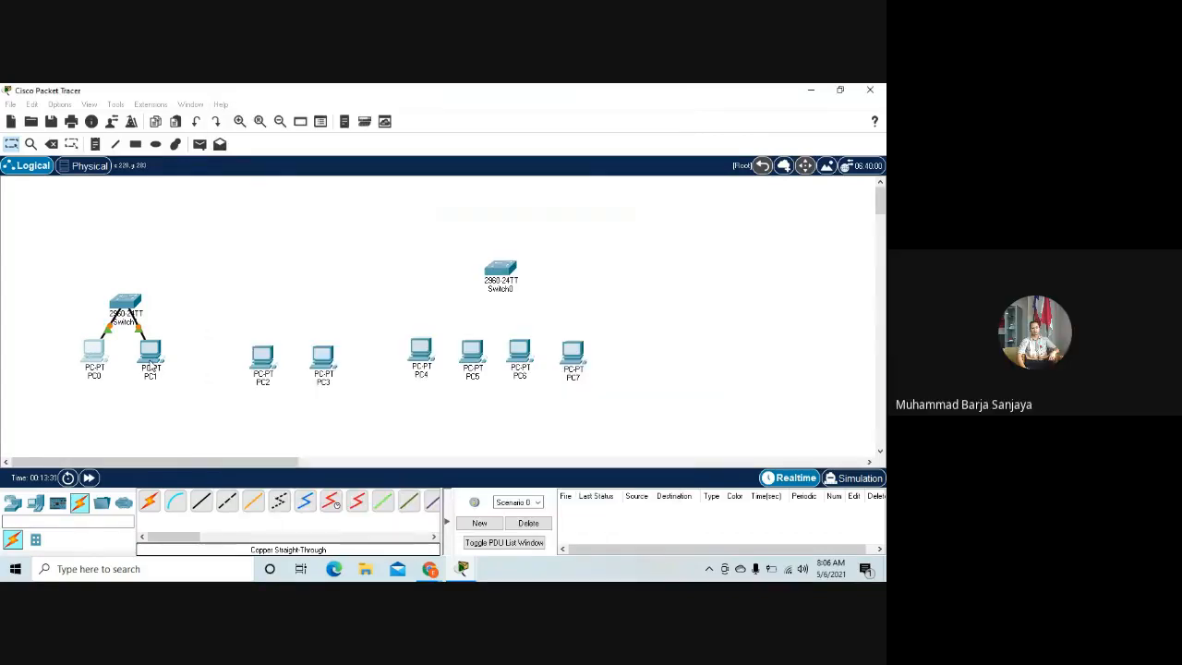
pyautogui.click(151, 352)
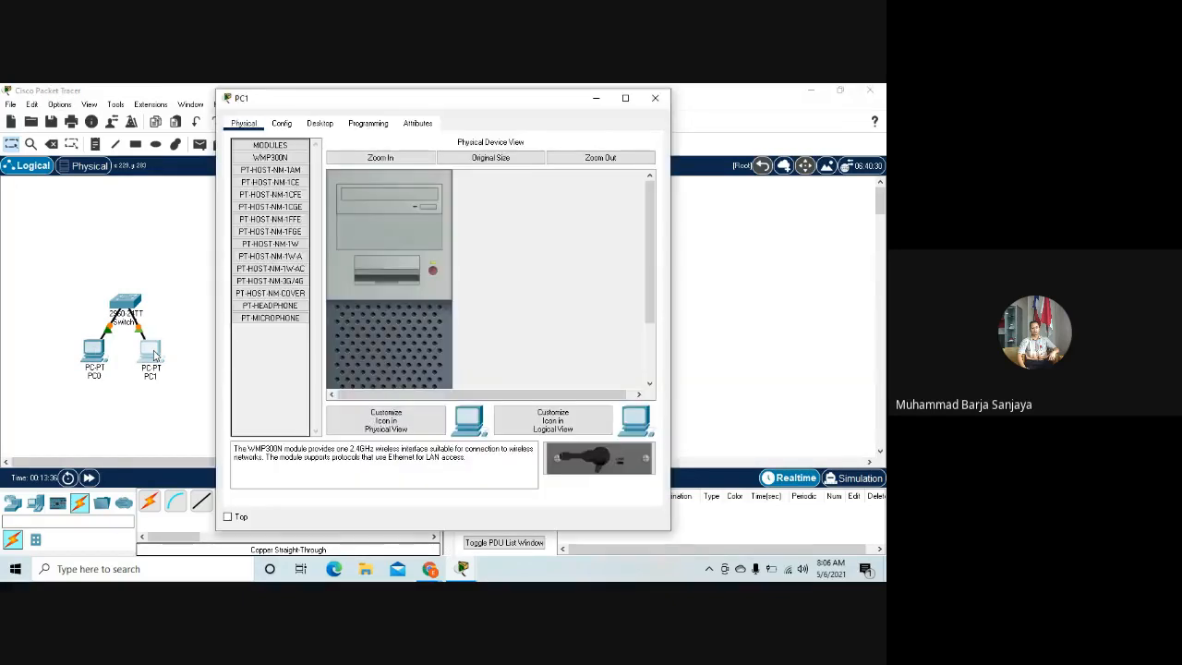
pyautogui.click(321, 125)
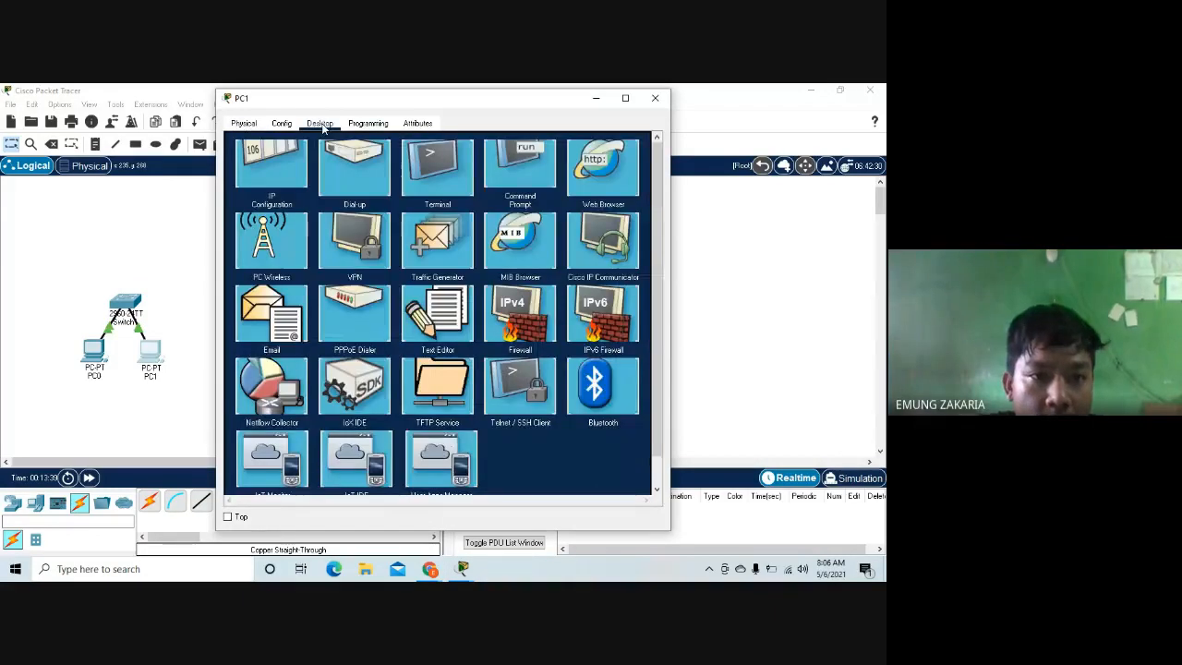
pyautogui.click(279, 172)
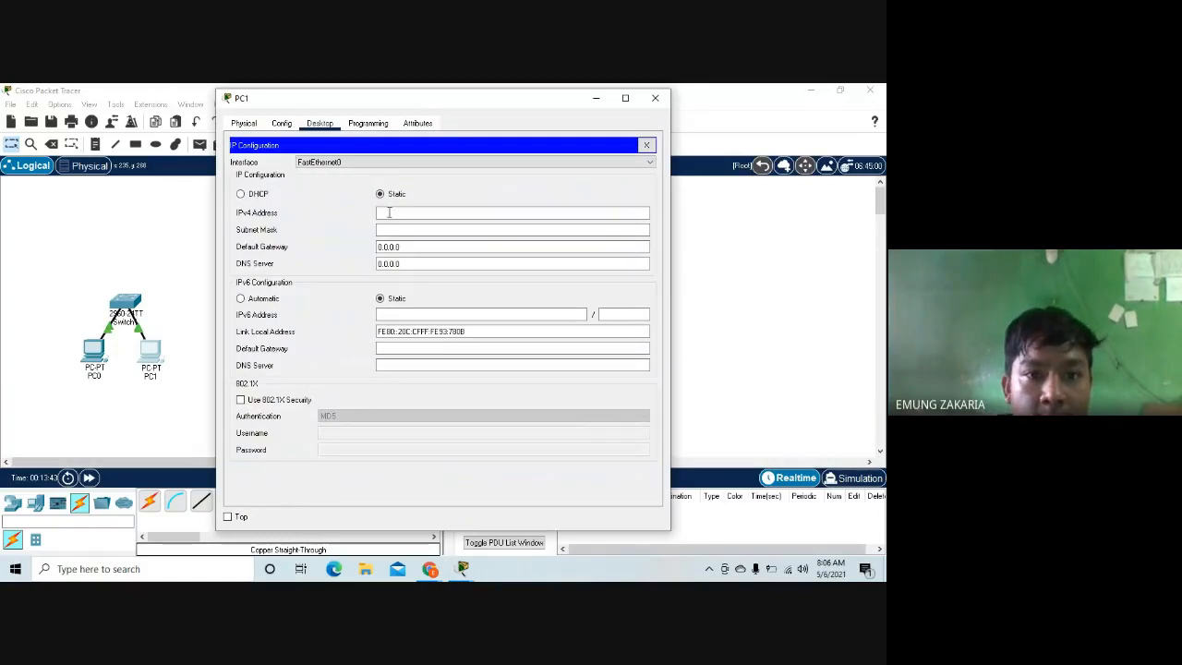
pyautogui.click(389, 212)
pyautogui.write('192')
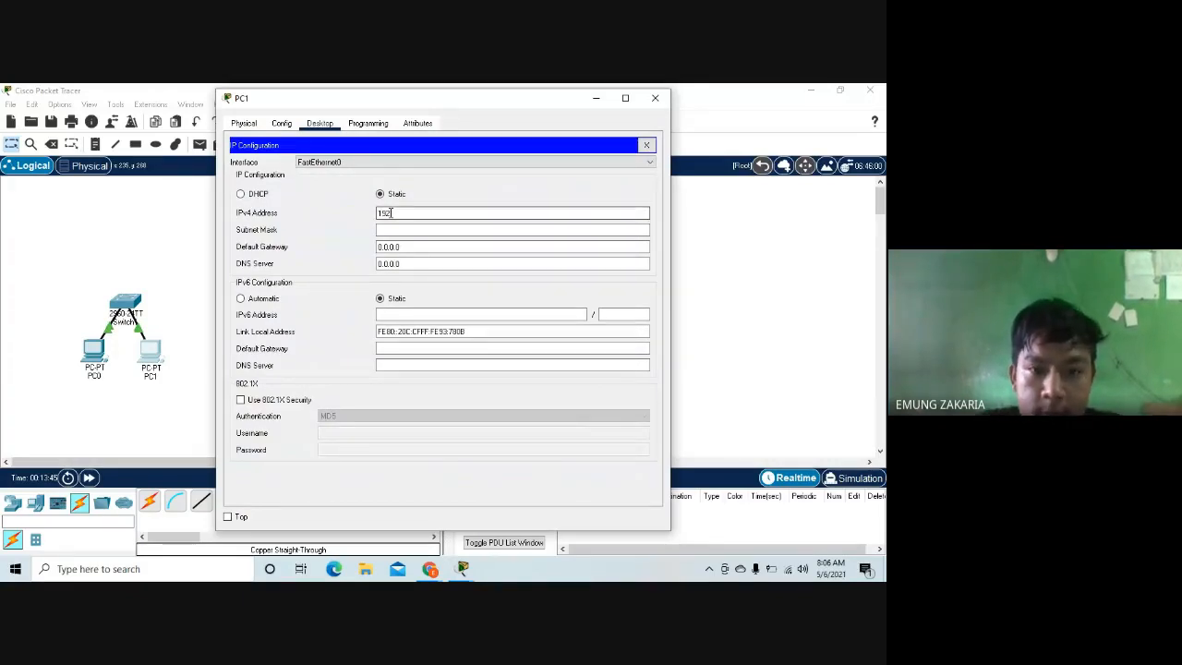
pyautogui.write('.168.10.2')
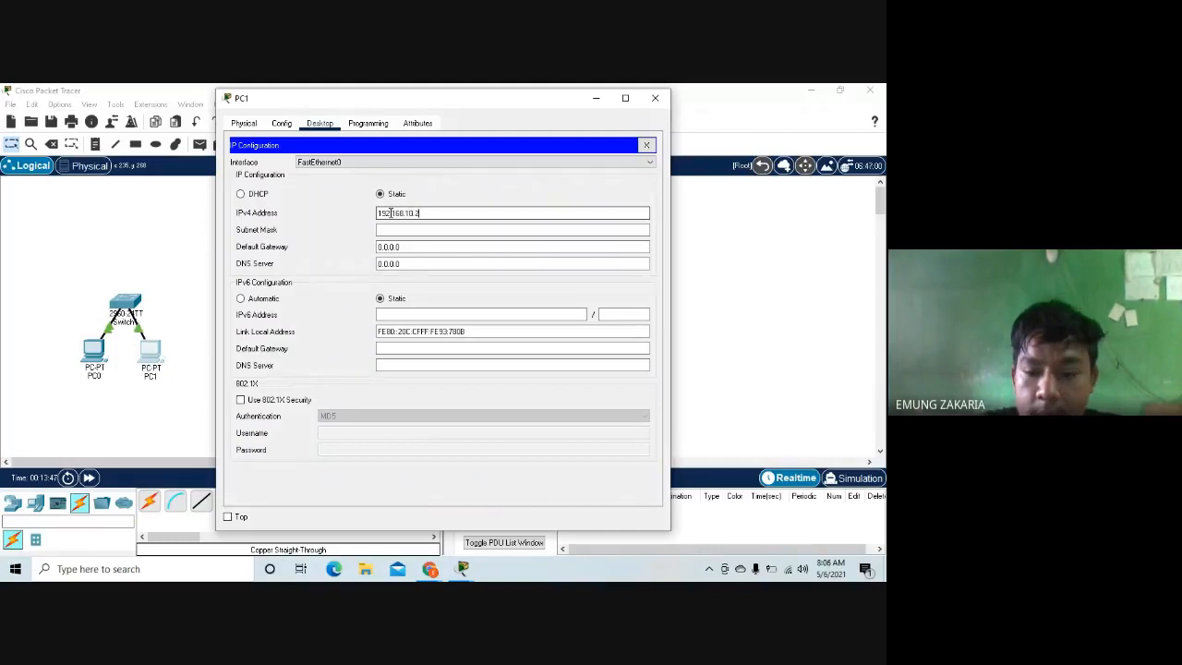
pyautogui.press('Tab')
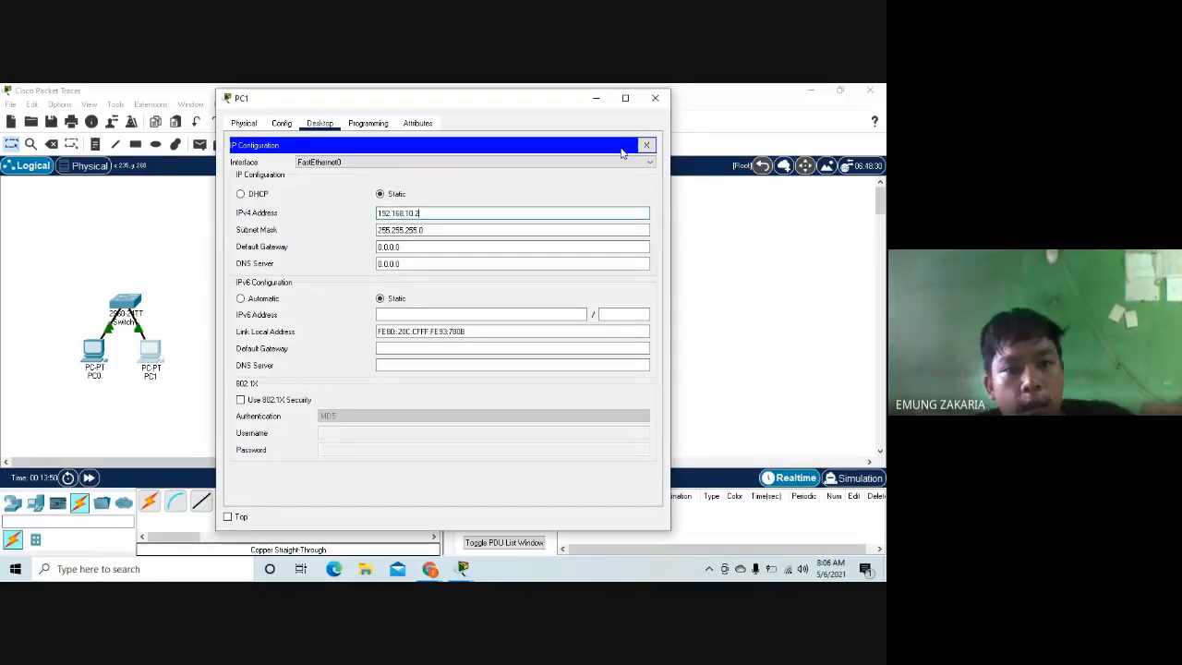
pyautogui.click(646, 145)
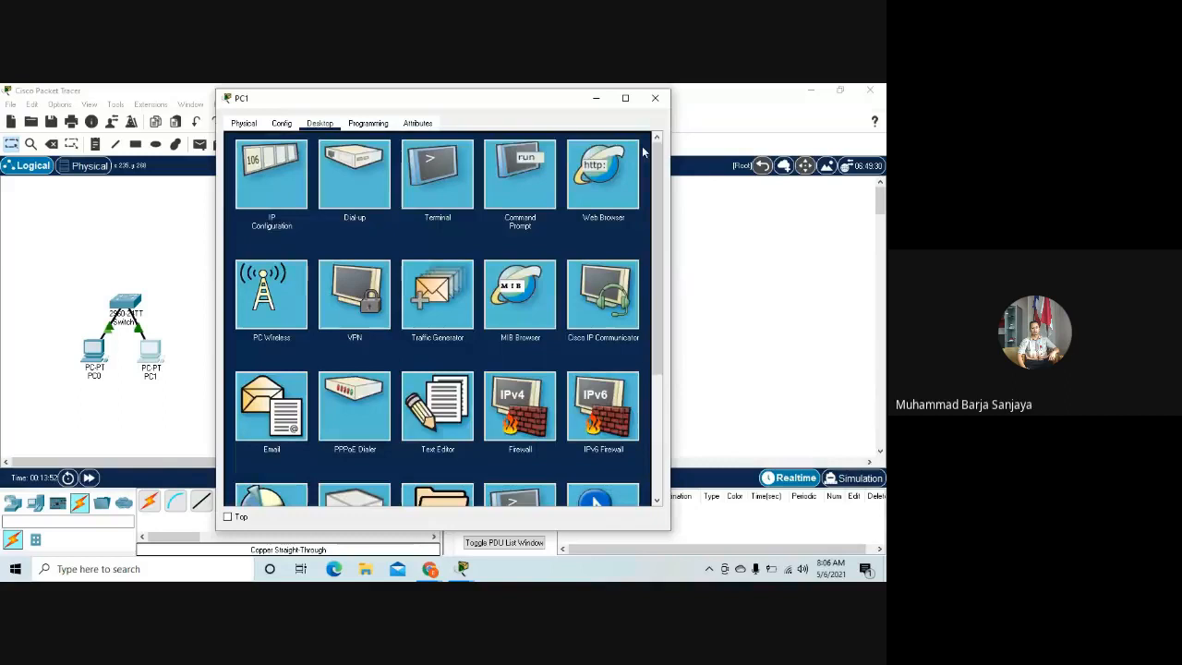
# Ping PC0 at 192.168.10.1 from PC1's command prompt and close the PC1 window.
pyautogui.click(518, 182)
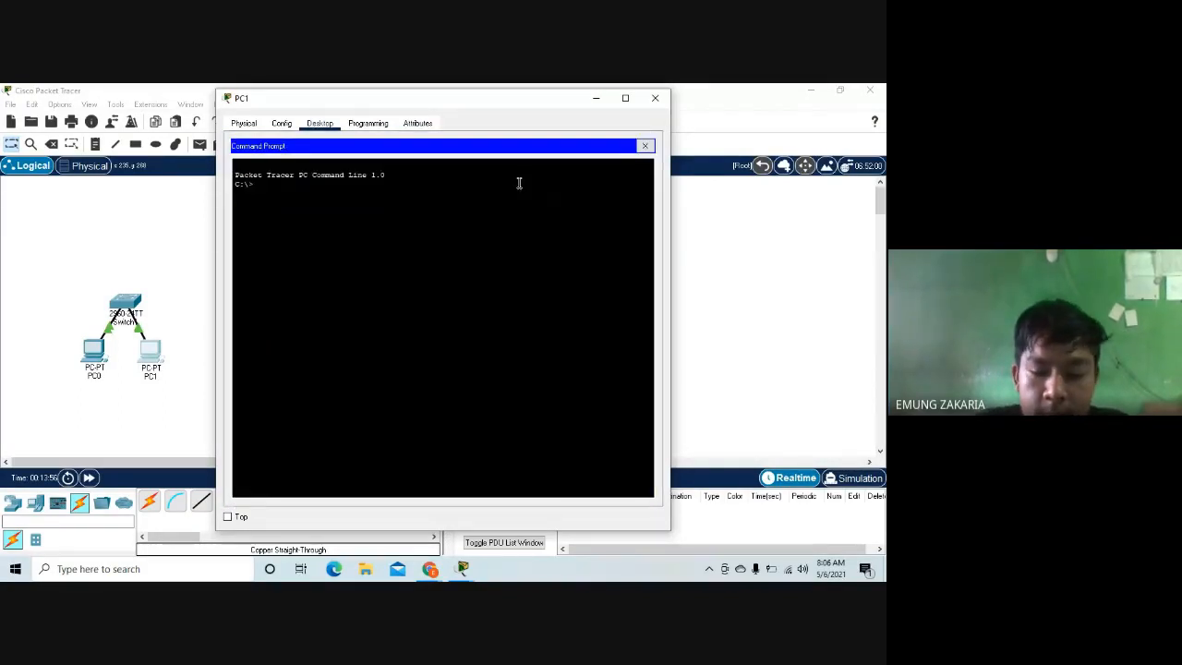
pyautogui.write('ping')
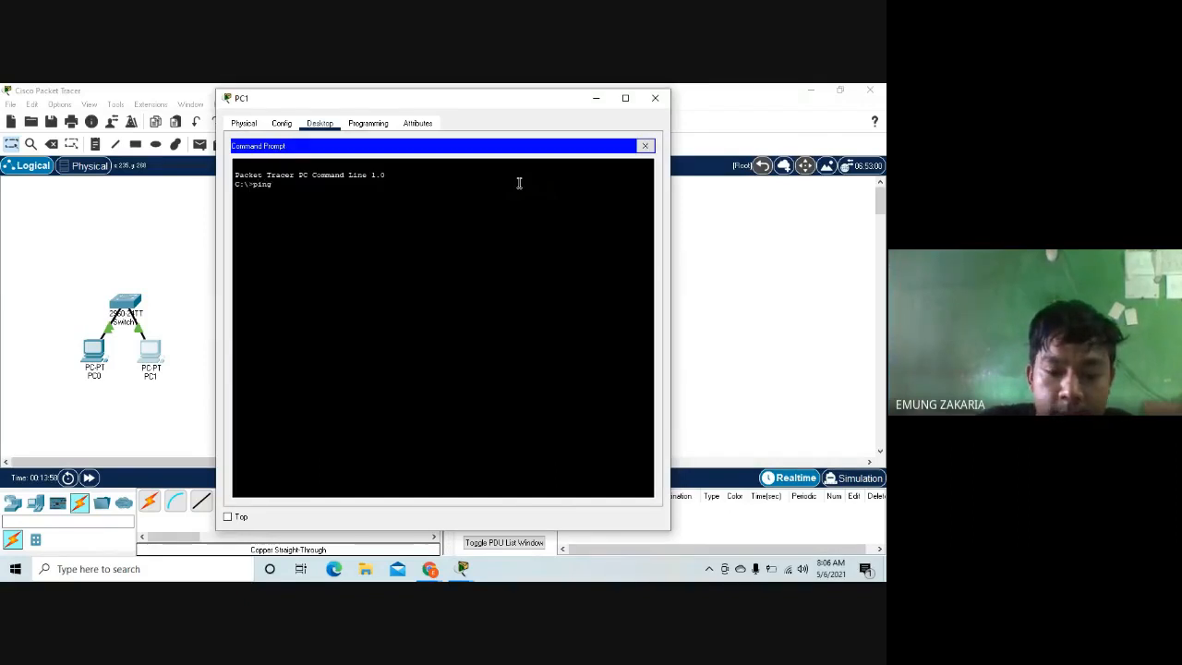
pyautogui.write(' 192.')
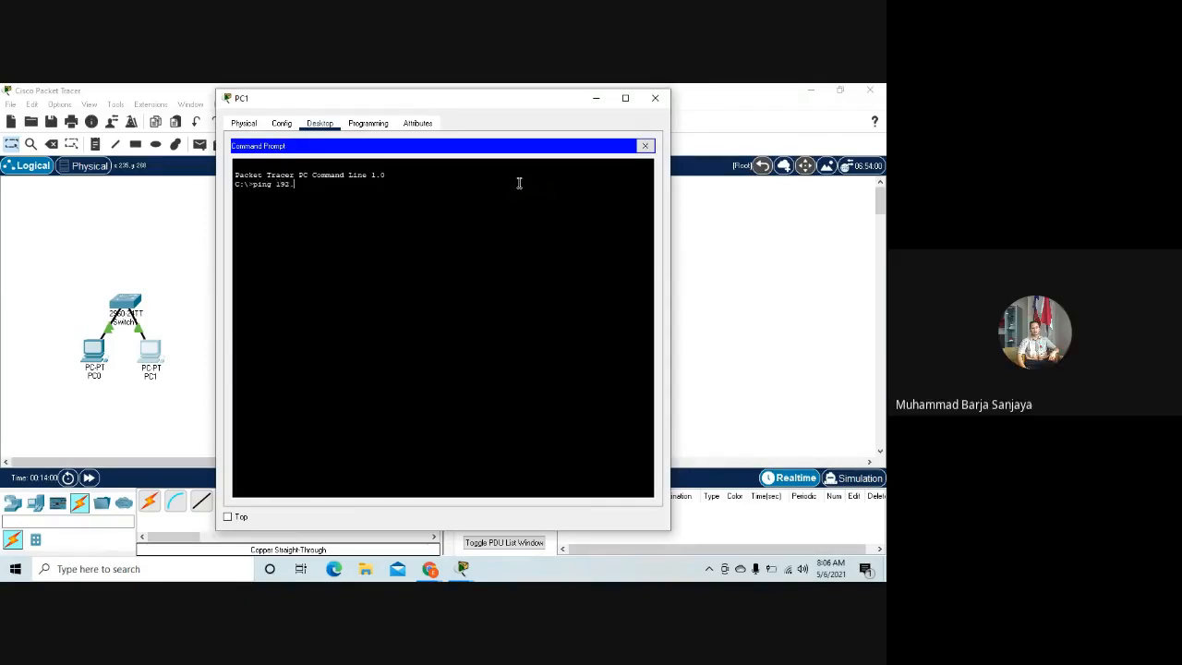
pyautogui.write('168.10.1')
pyautogui.press('Return')
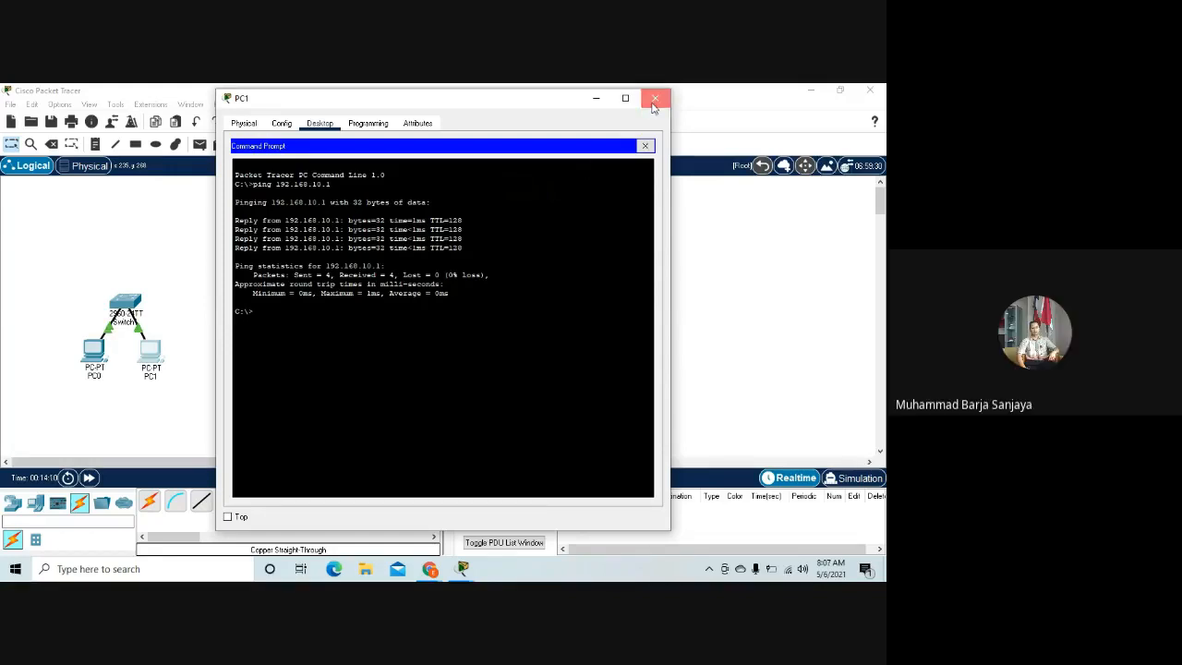
pyautogui.click(656, 98)
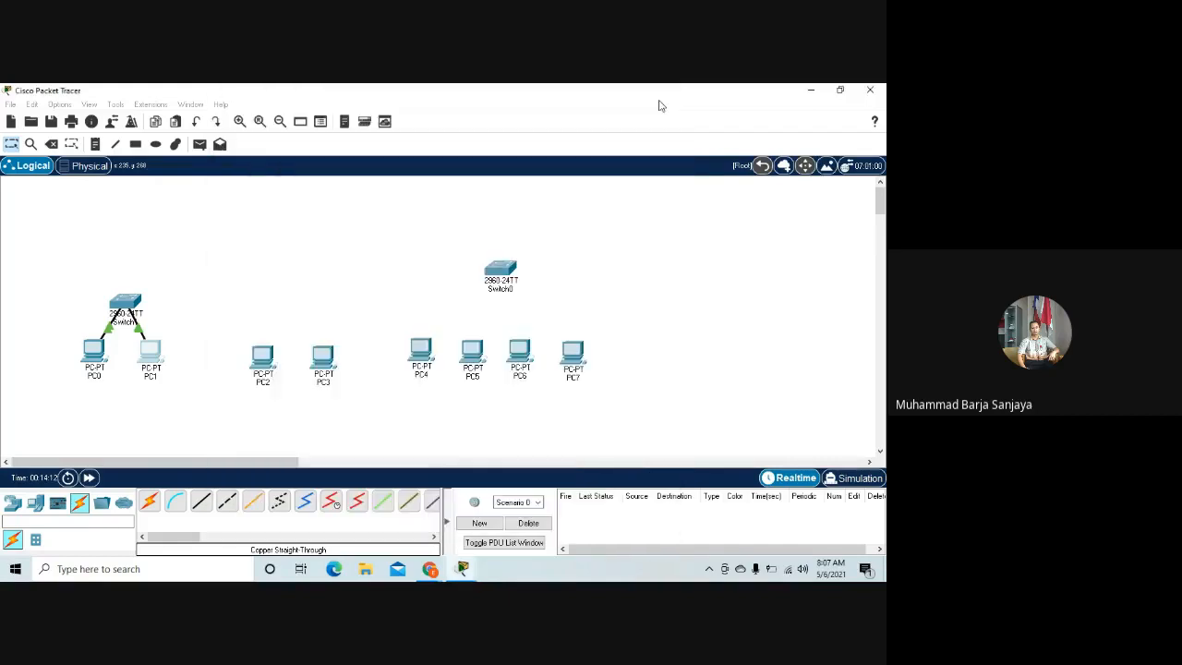
# Try to ping 192.168.10.1 continuously from PC1 with the -t option, retry with a slash added to the option, and close PC1.
pyautogui.click(151, 355)
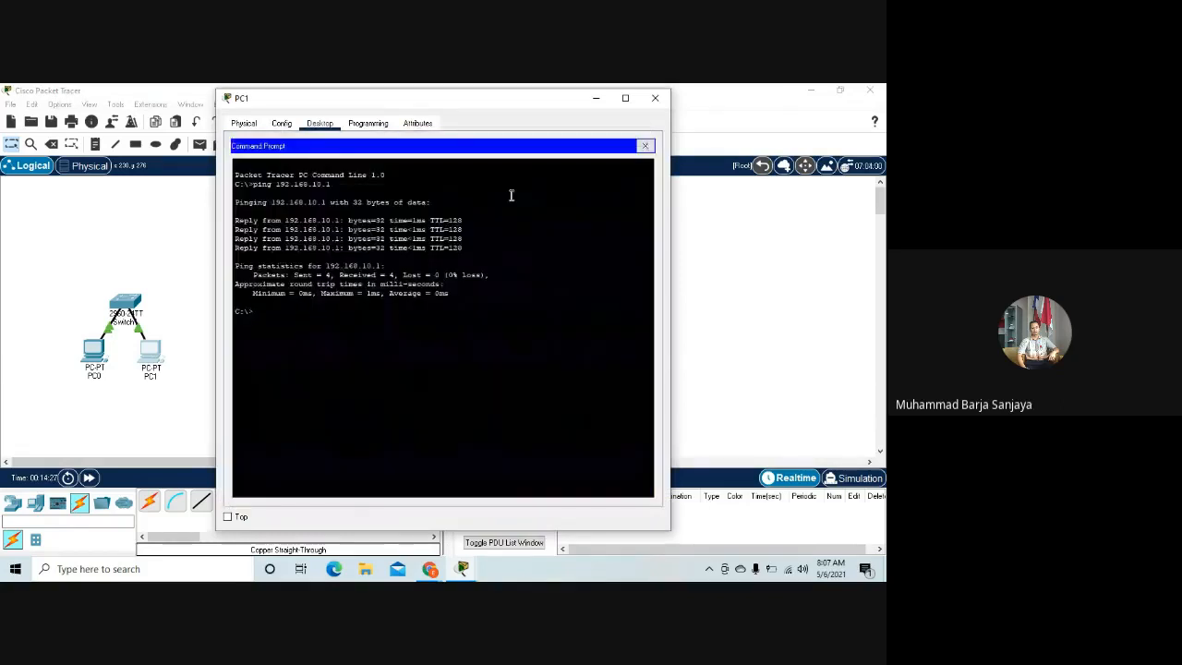
pyautogui.press('Up')
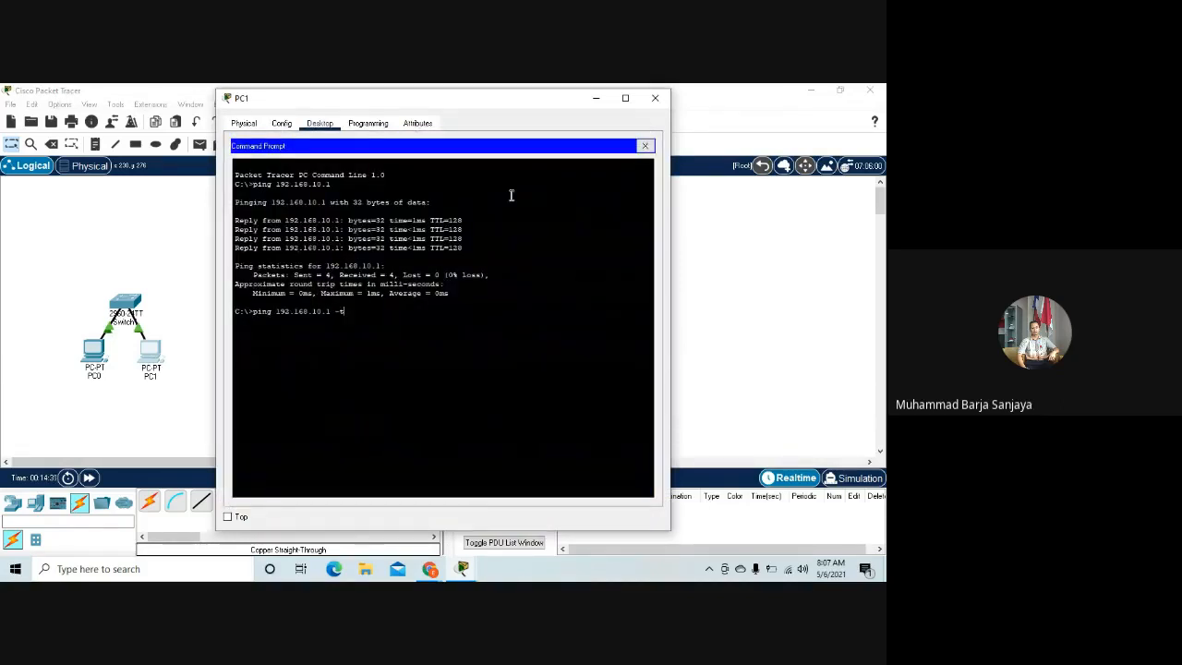
pyautogui.write('-t')
pyautogui.press('Return')
pyautogui.press('Up')
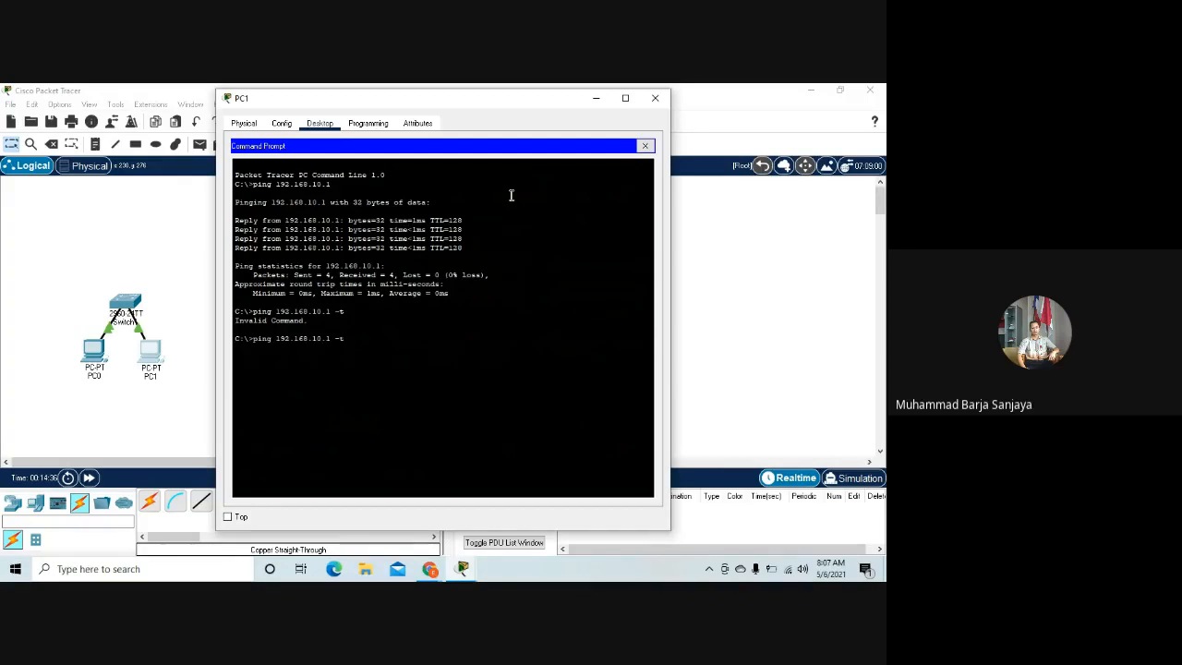
pyautogui.press('Left')
pyautogui.press('Left')
pyautogui.write('/')
pyautogui.press('Return')
pyautogui.click(655, 99)
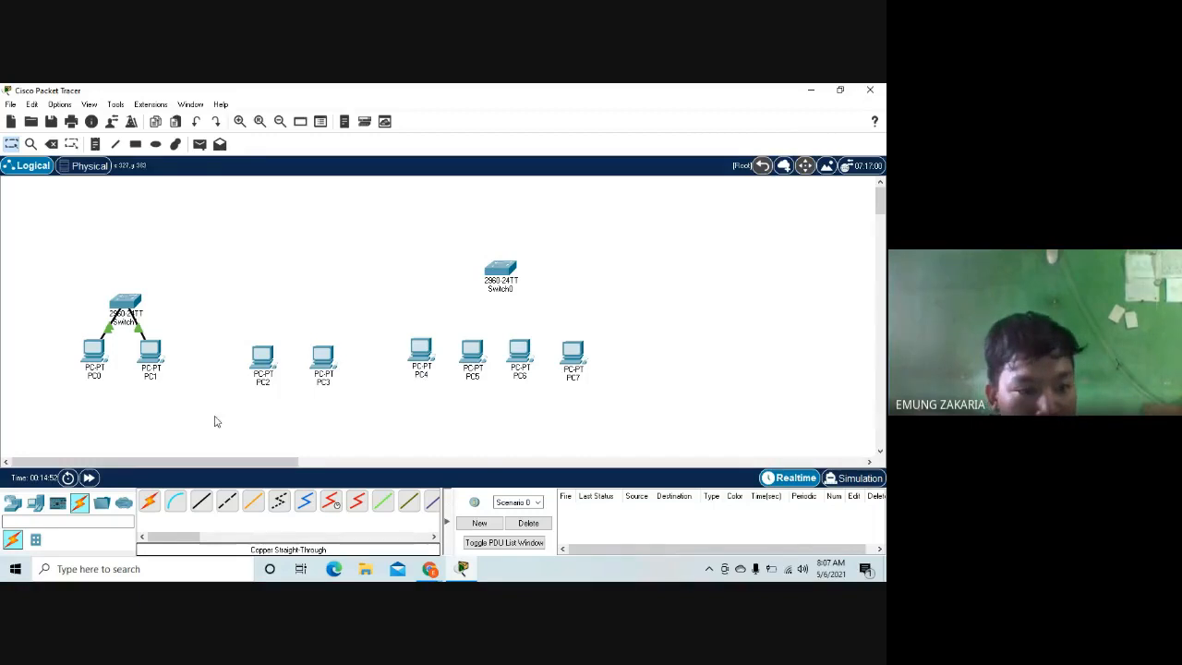
# Connect PC2 directly to PC3 through their FastEthernet0 ports with a Copper Cross-Over cable.
pyautogui.click(227, 500)
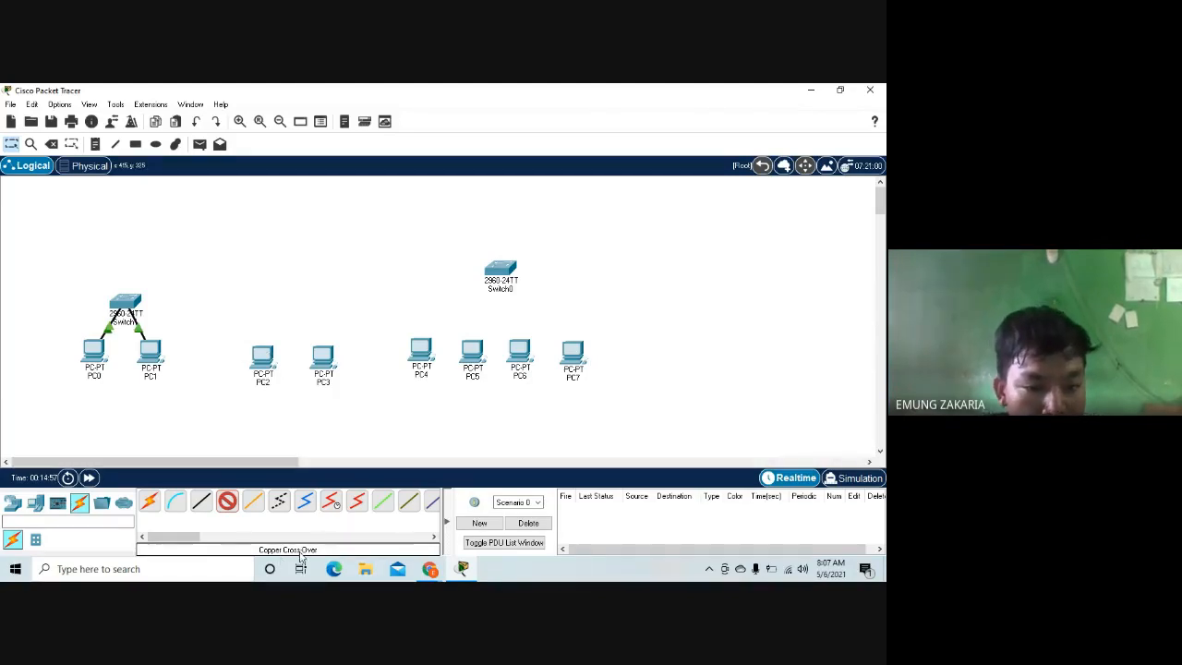
pyautogui.click(265, 360)
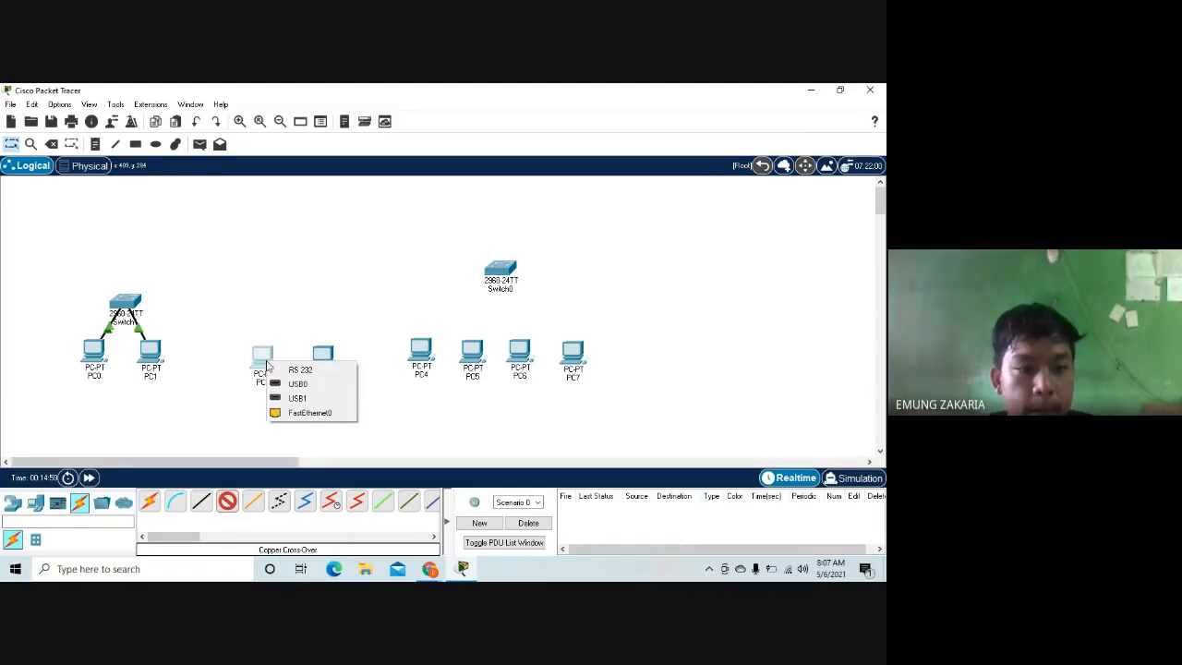
pyautogui.click(296, 413)
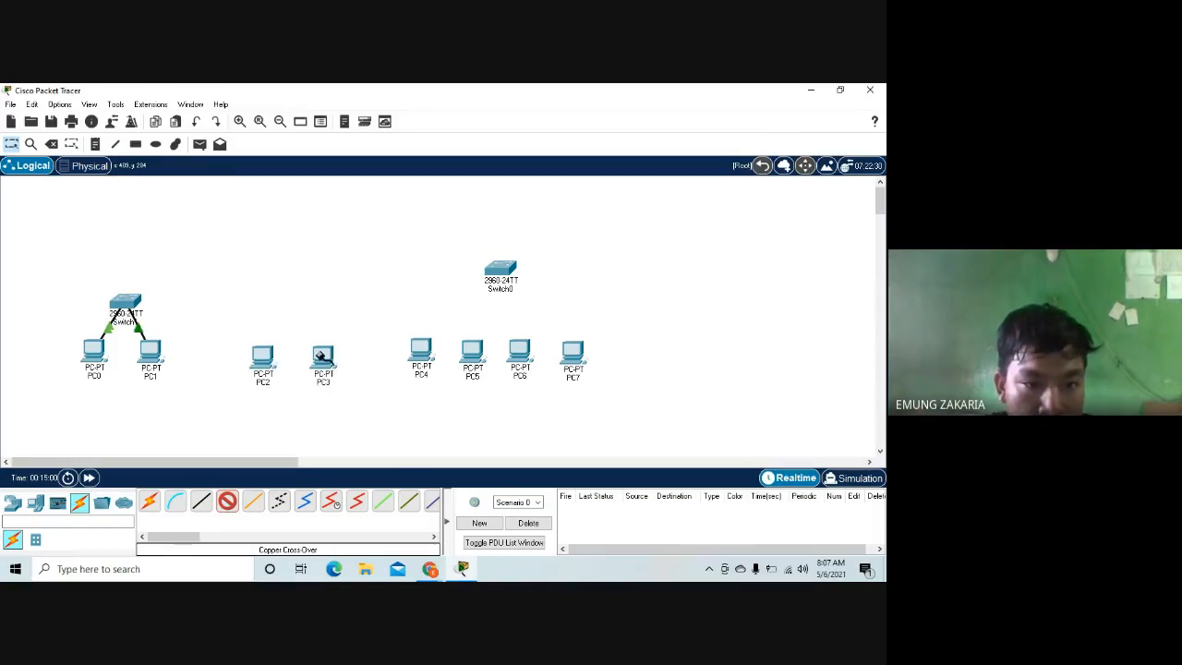
pyautogui.click(322, 361)
pyautogui.click(352, 411)
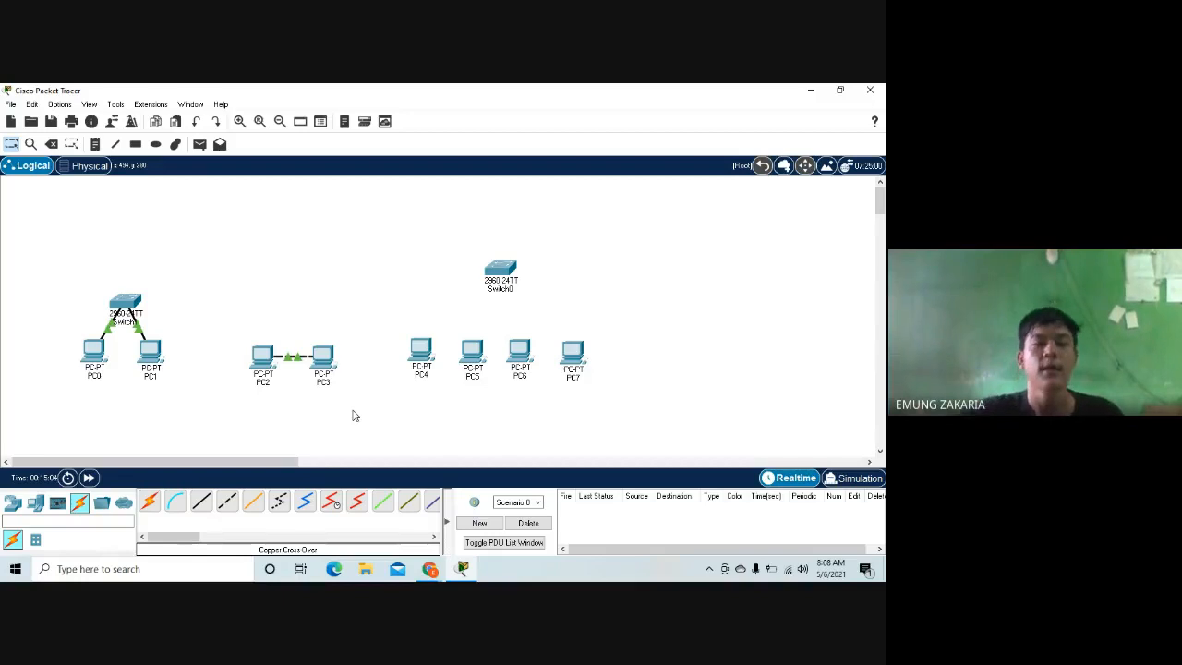
# Give PC2 the static IPv4 address 192.168.10.1 with subnet mask 255.255.255.0 and close the PC2 window.
pyautogui.click(264, 360)
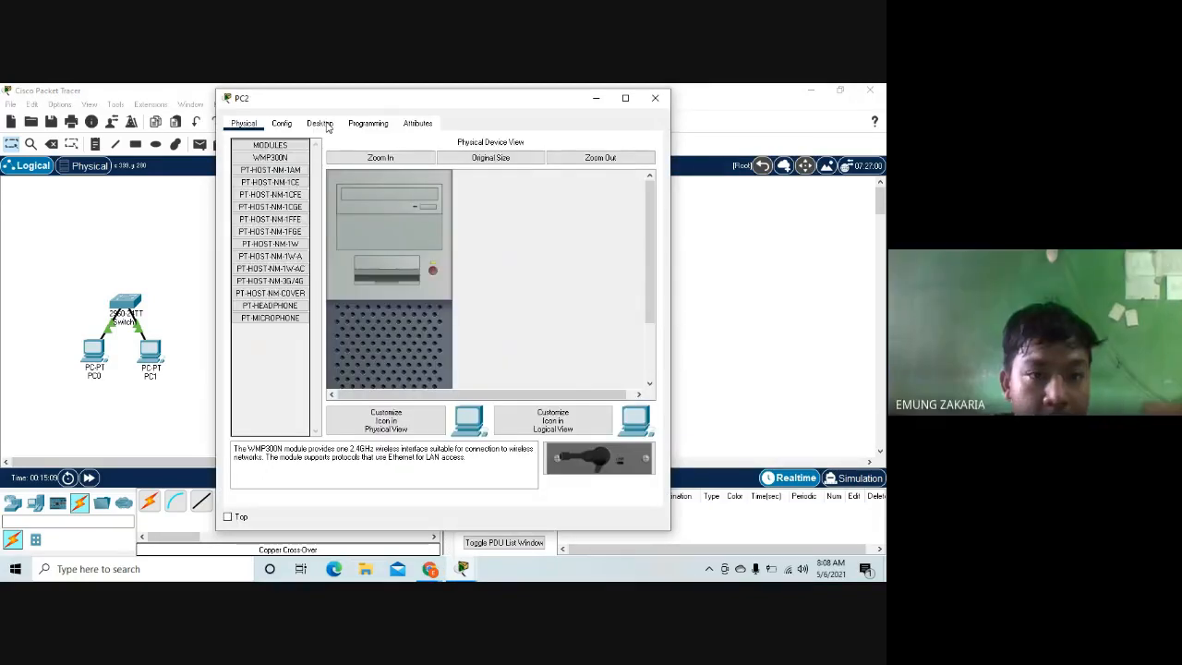
pyautogui.click(320, 124)
pyautogui.click(284, 170)
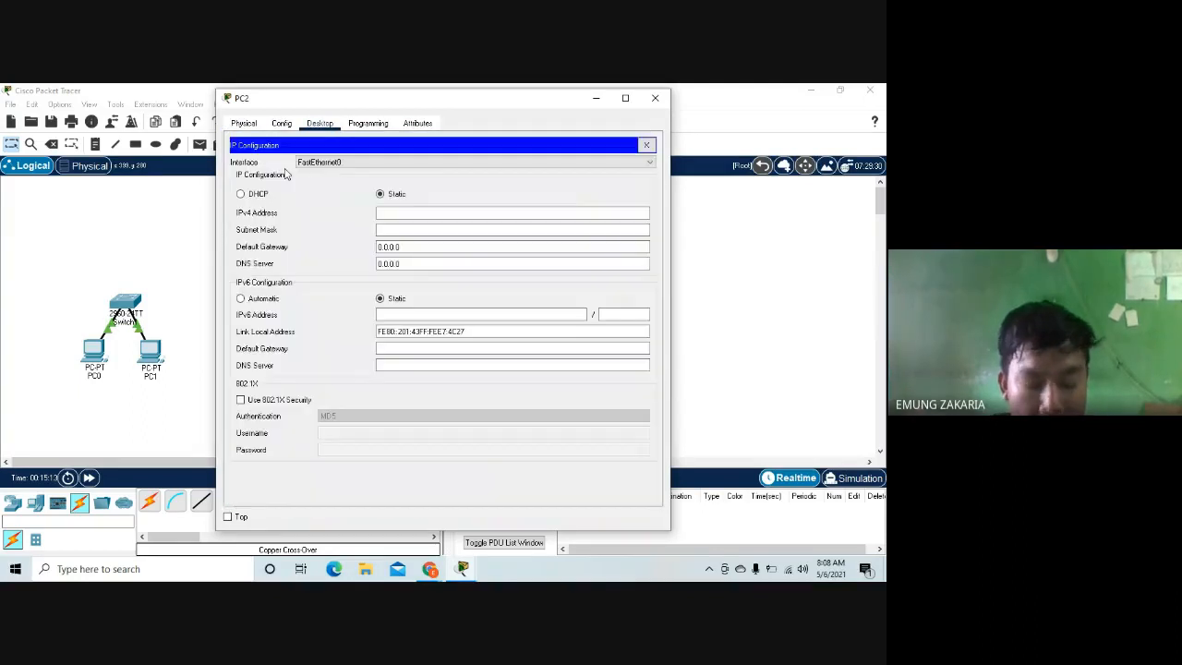
pyautogui.click(387, 211)
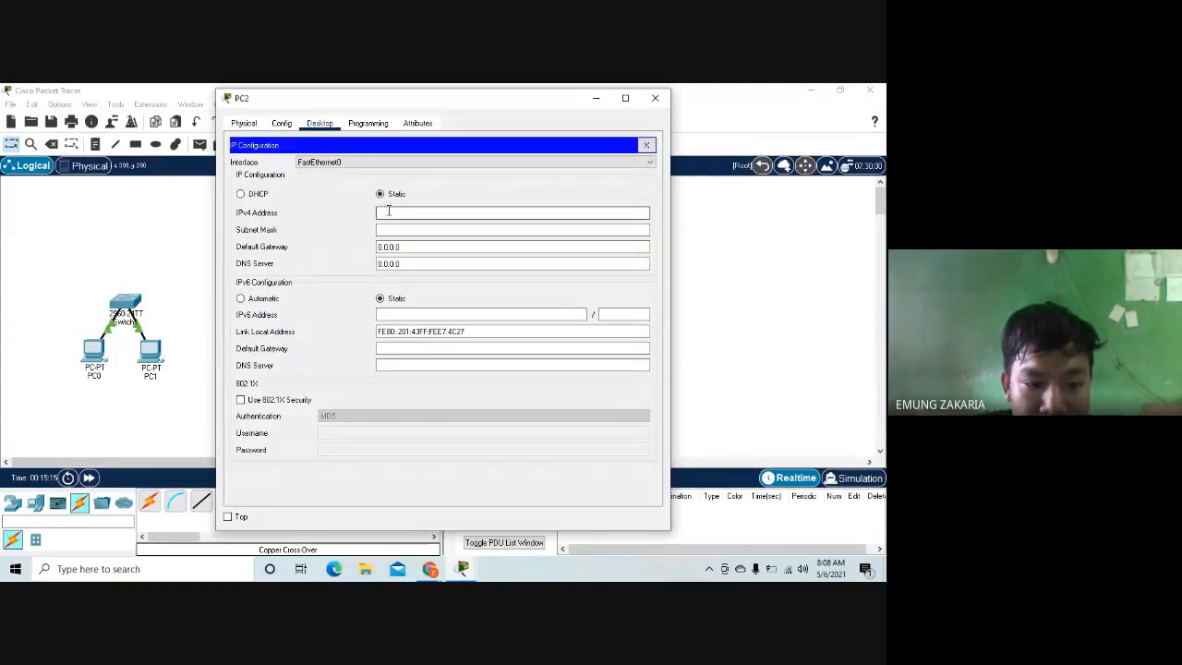
pyautogui.write('1')
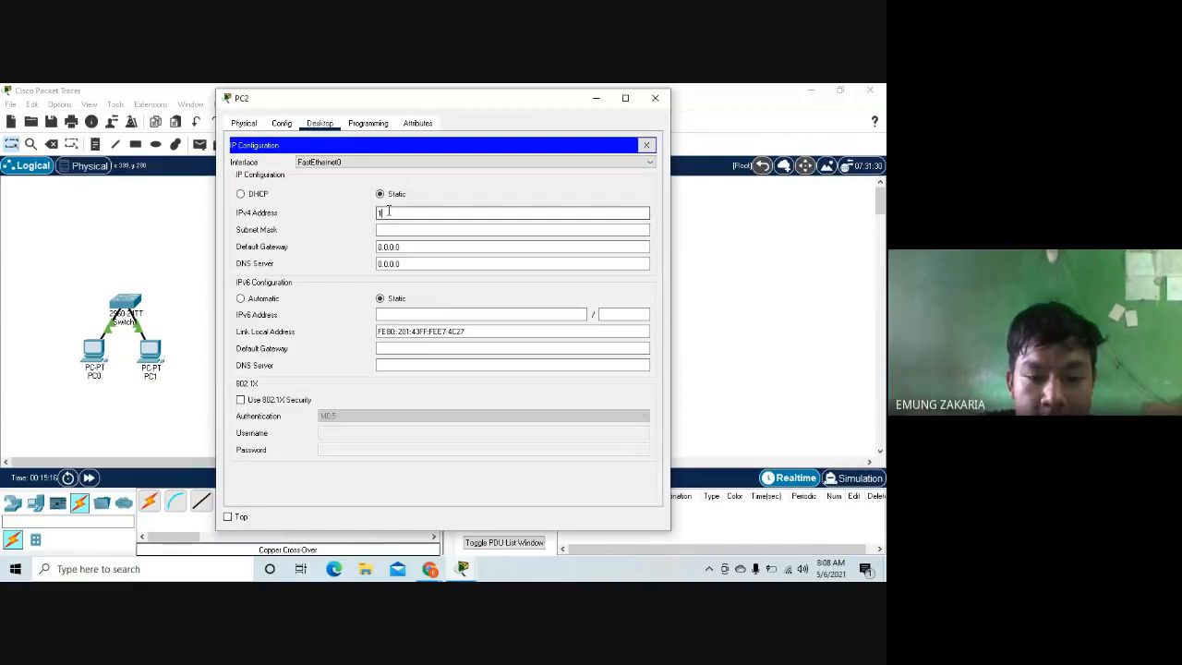
pyautogui.write('92.168.10.1')
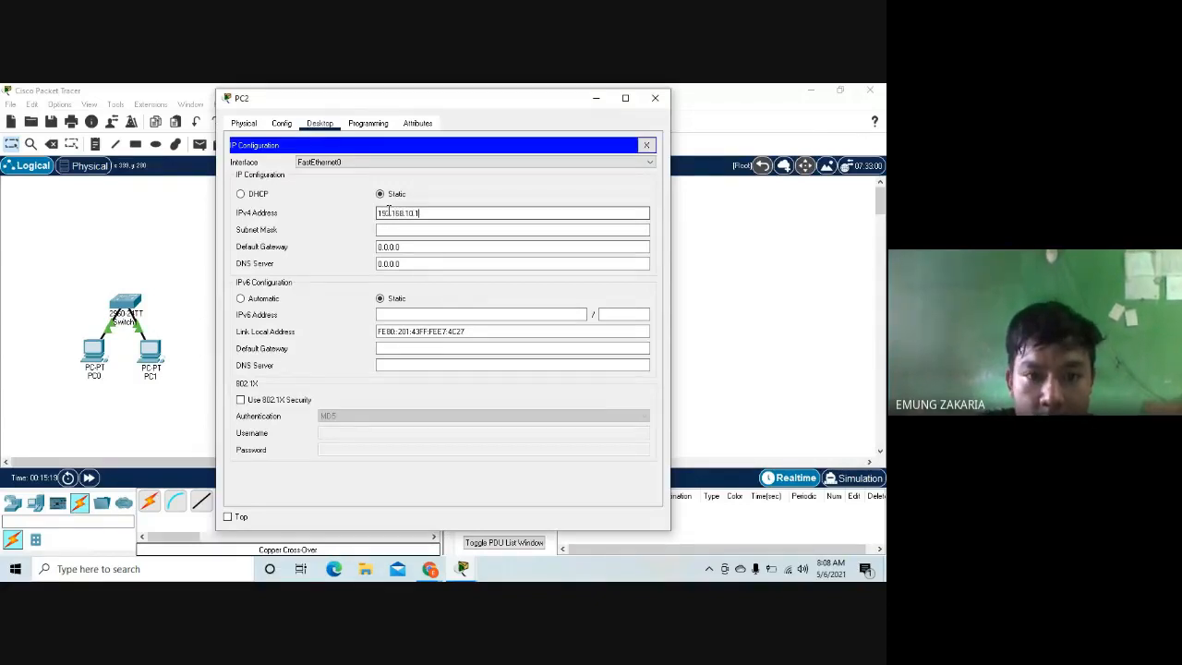
pyautogui.press('Tab')
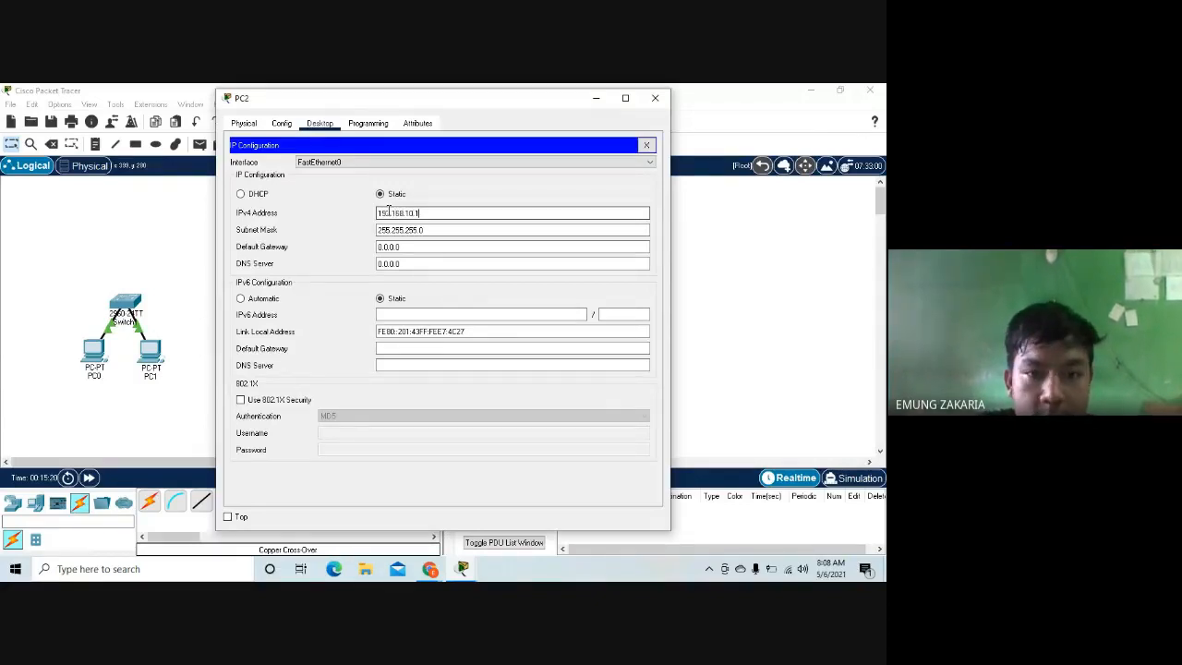
pyautogui.click(655, 97)
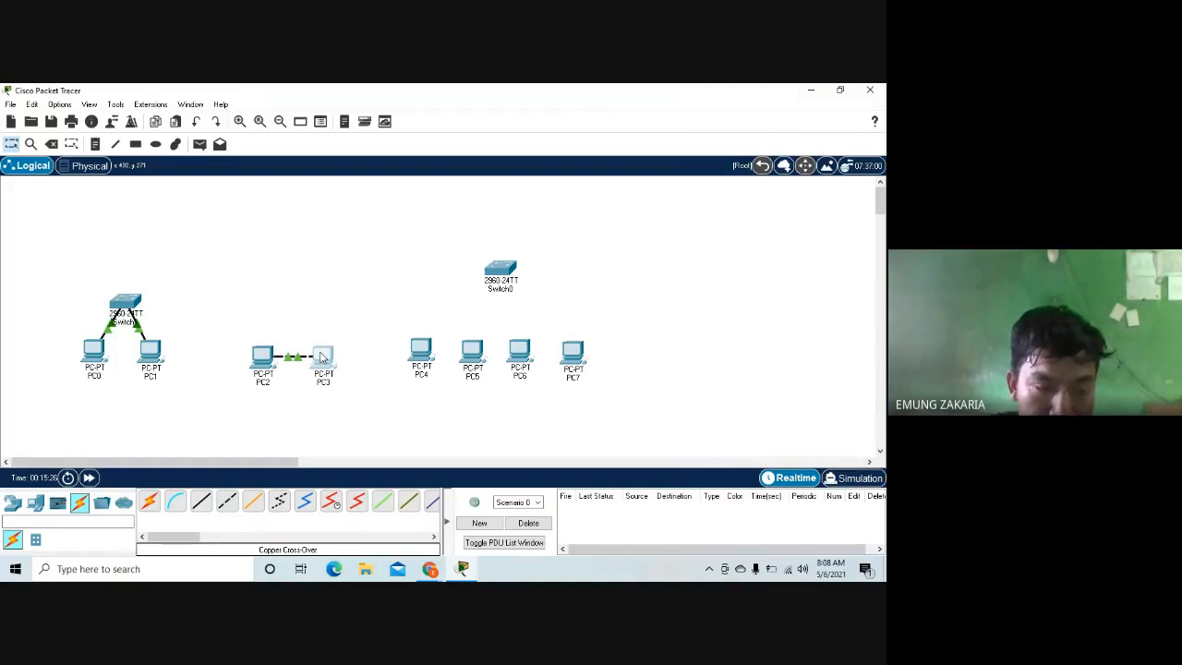
# Give PC3 the static IPv4 address 192.168.10.2 with subnet mask 255.255.255.0.
pyautogui.click(321, 358)
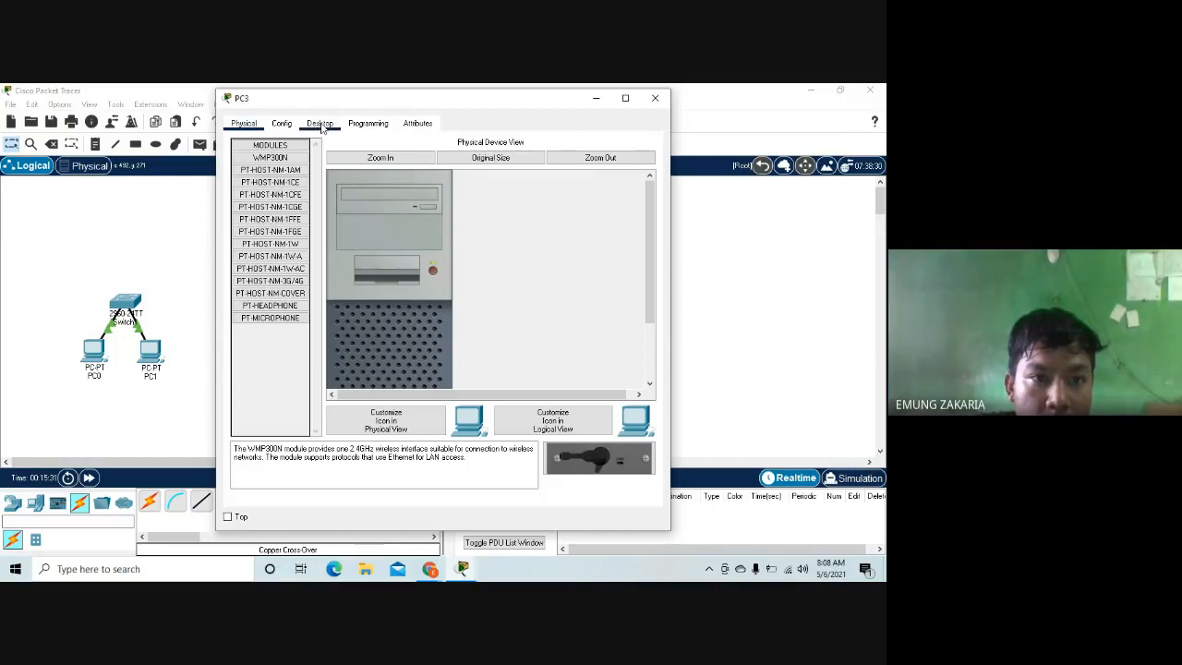
pyautogui.click(320, 125)
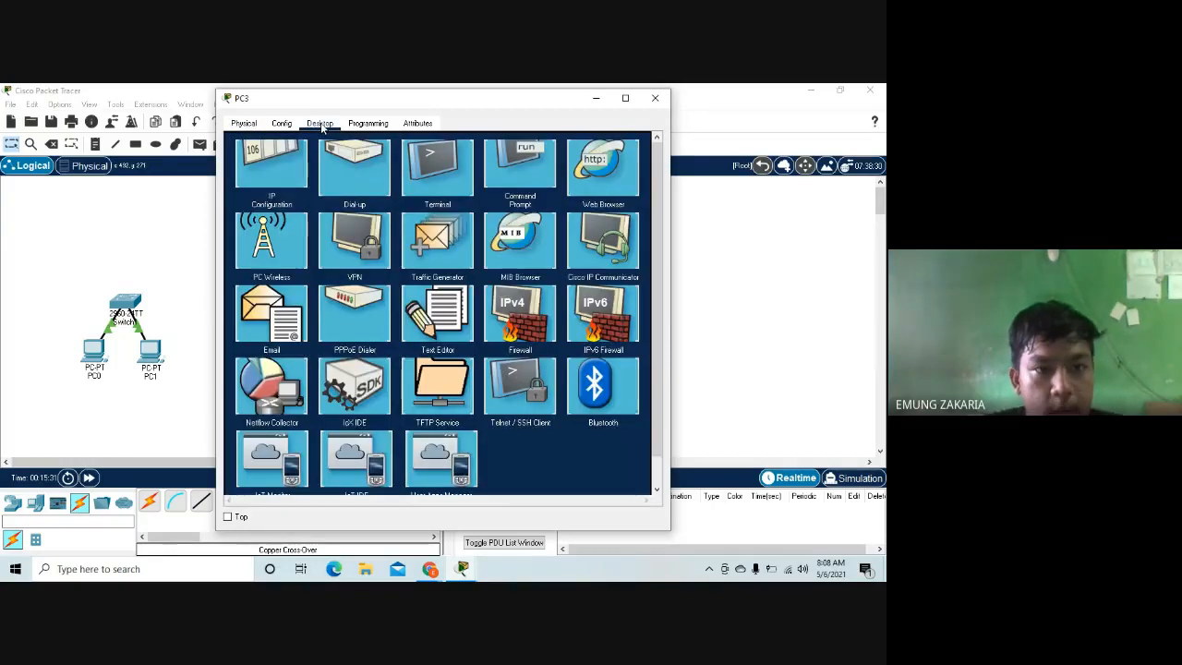
pyautogui.click(266, 178)
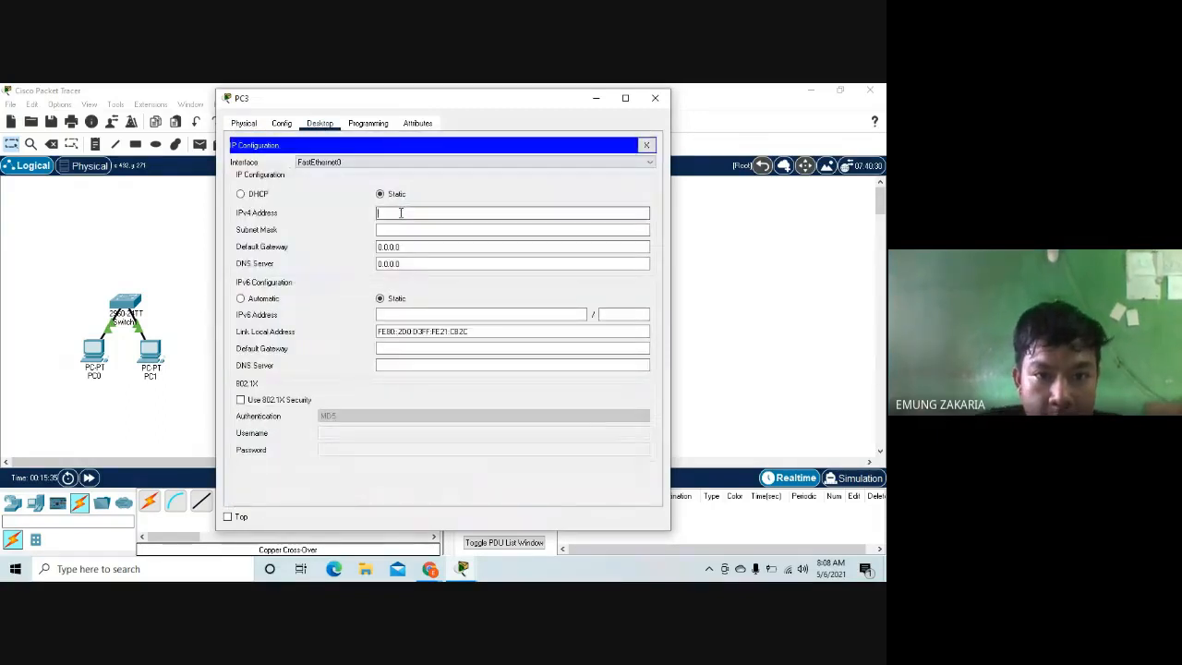
pyautogui.click(401, 212)
pyautogui.write('192.1')
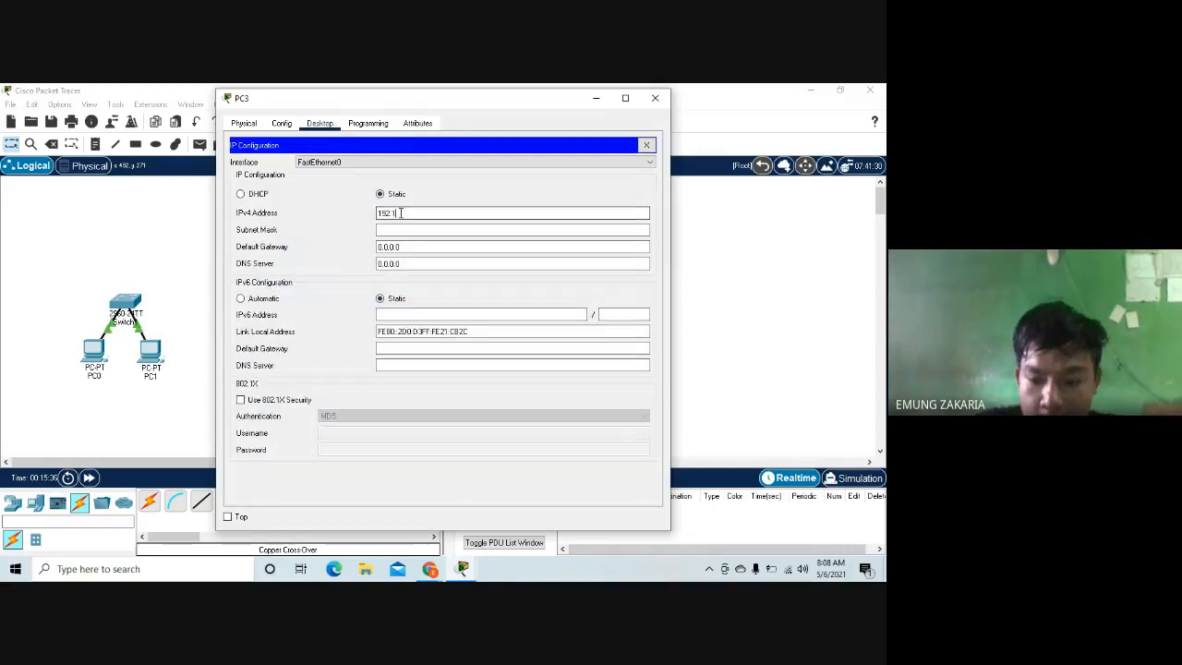
pyautogui.write('68.10')
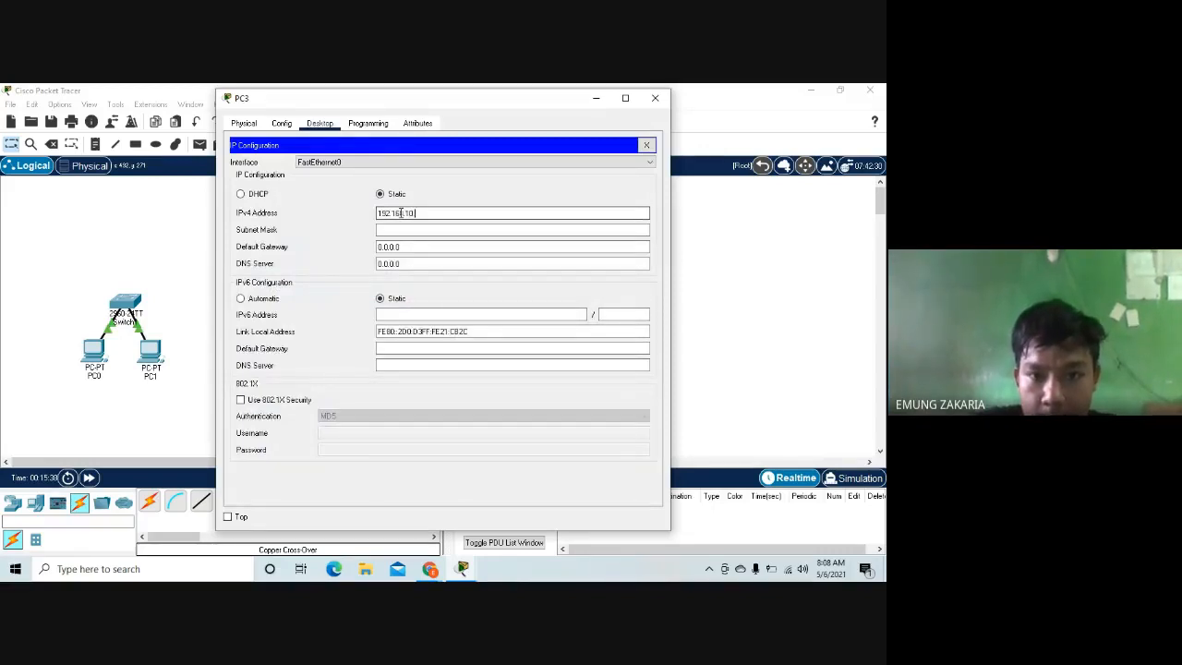
pyautogui.write('.2')
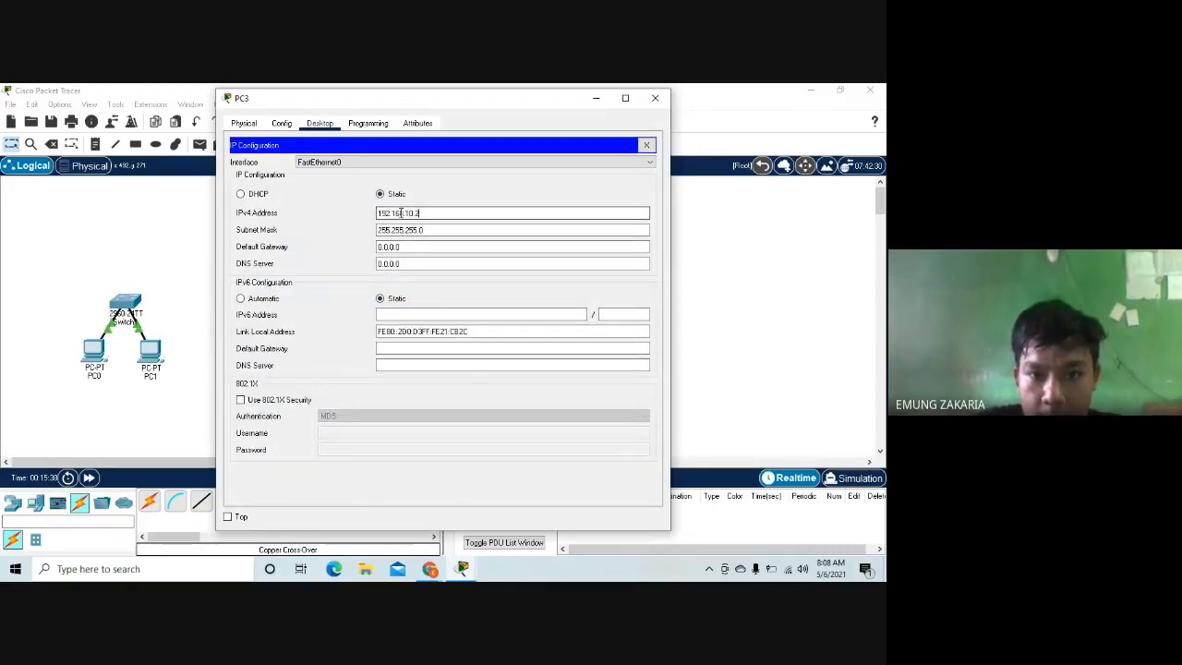
pyautogui.click(648, 147)
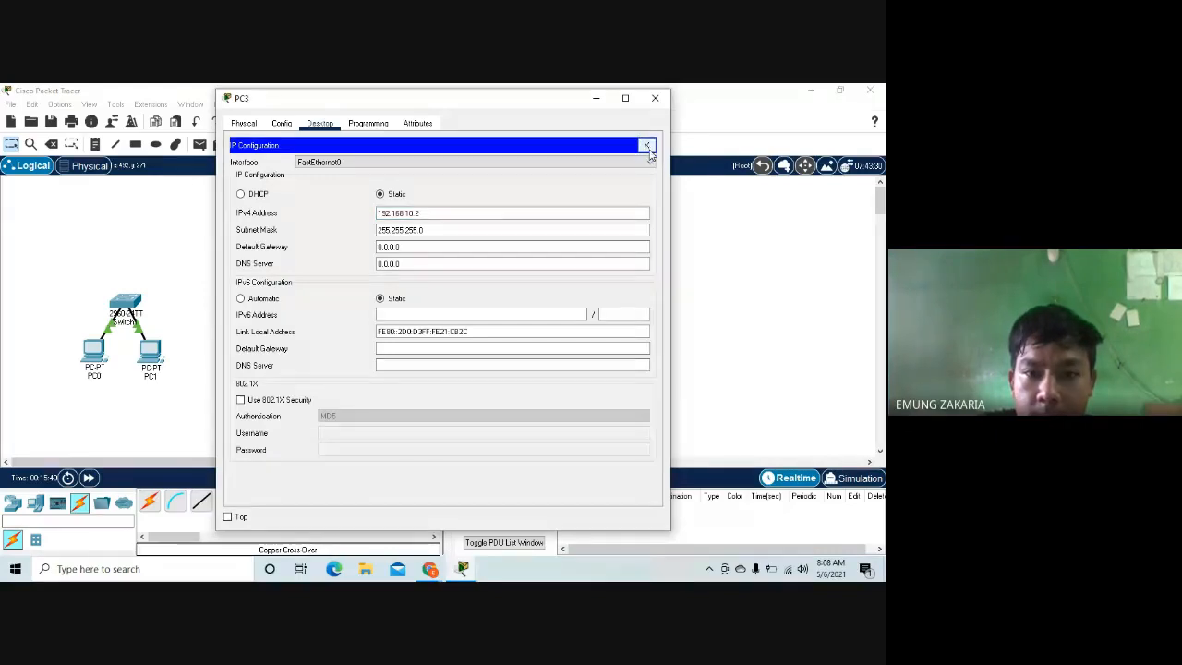
# Ping PC2 at 192.168.10.1 from PC3's command prompt and close the PC3 window.
pyautogui.click(519, 169)
pyautogui.write('p')
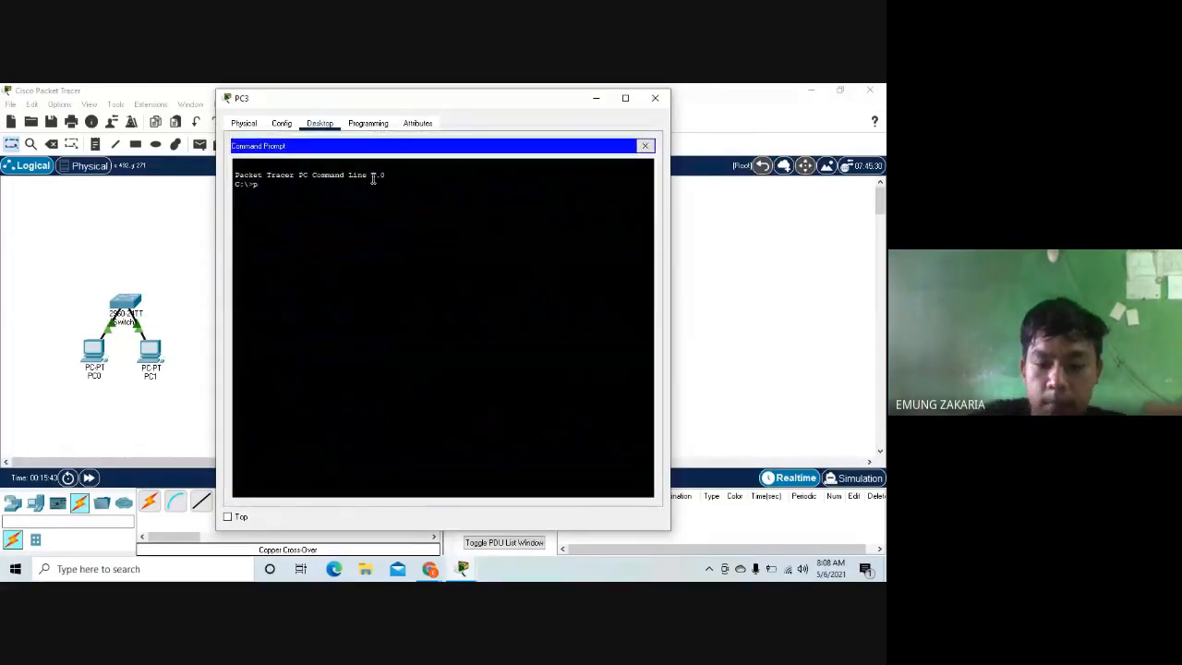
pyautogui.write('ing 192.168.10.1')
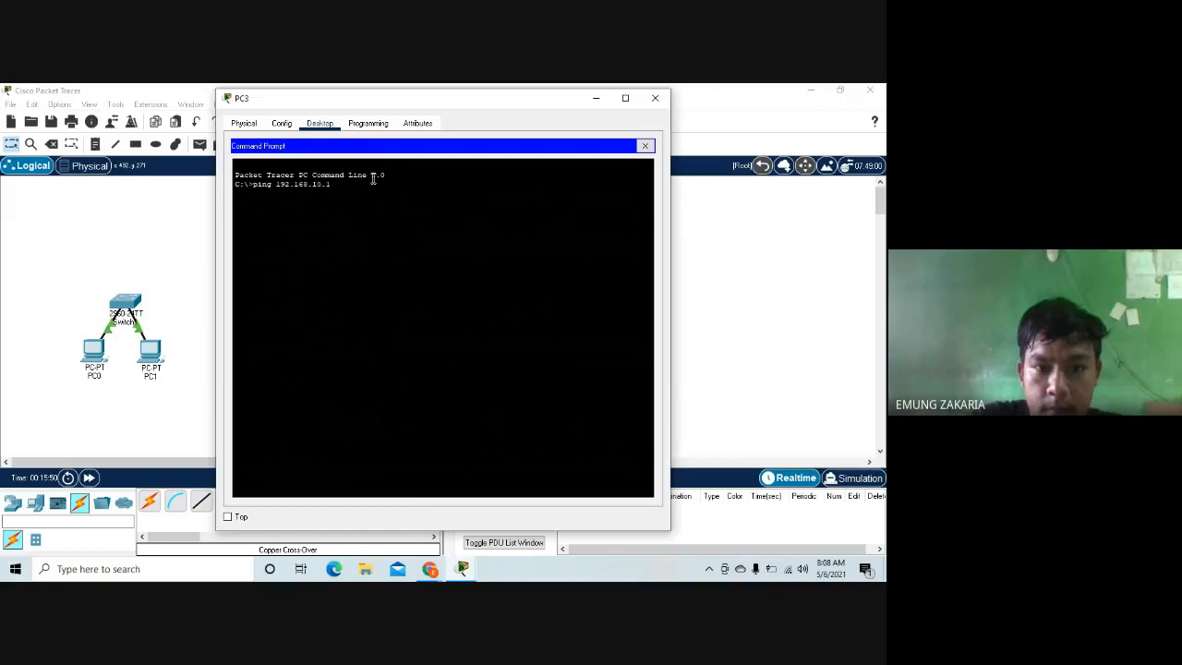
pyautogui.press('Return')
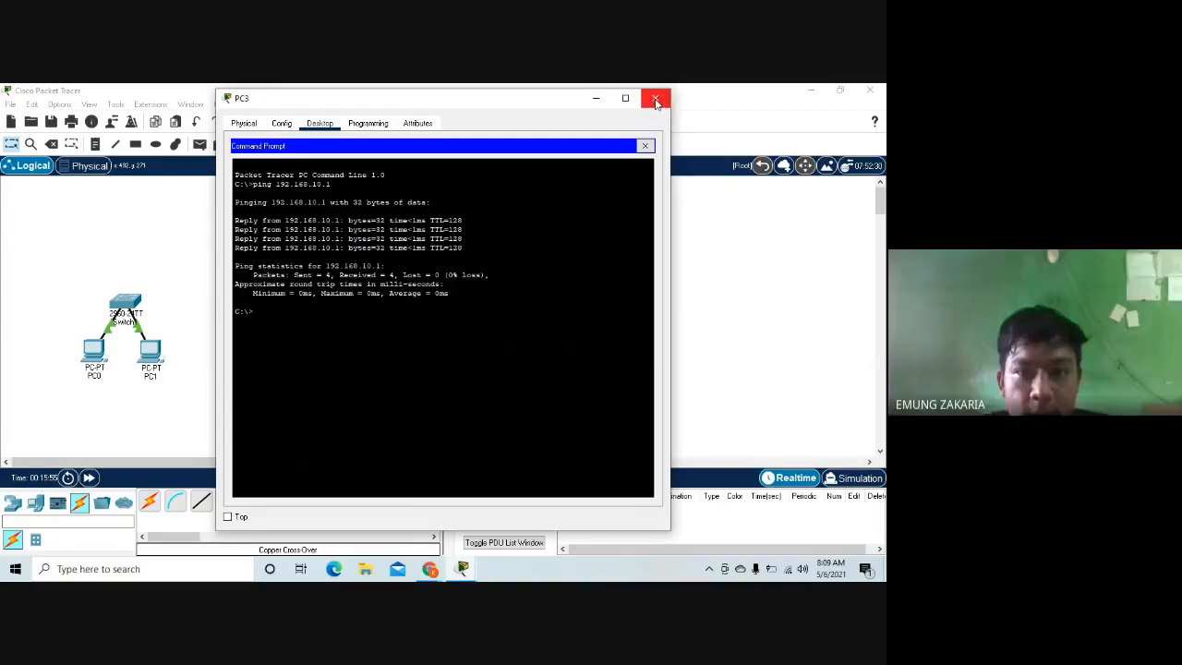
pyautogui.click(696, 247)
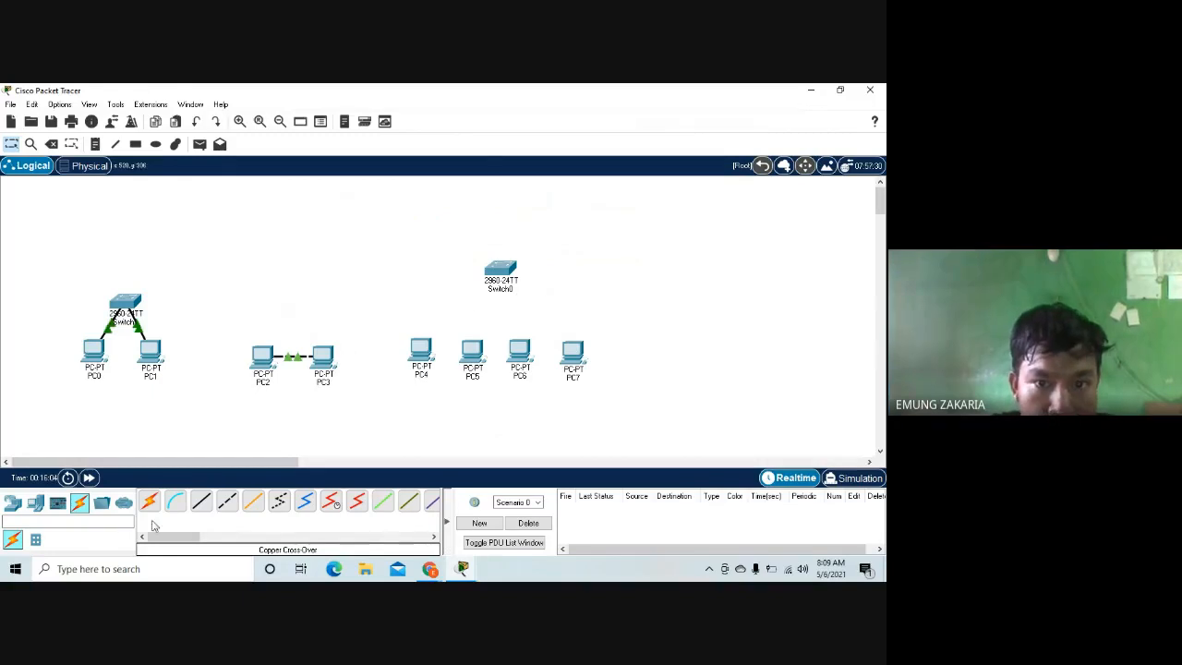
# Connect PC4's FastEthernet0 port to Switch0's FastEthernet0/1 port with a Copper Straight-Through cable.
pyautogui.click(201, 500)
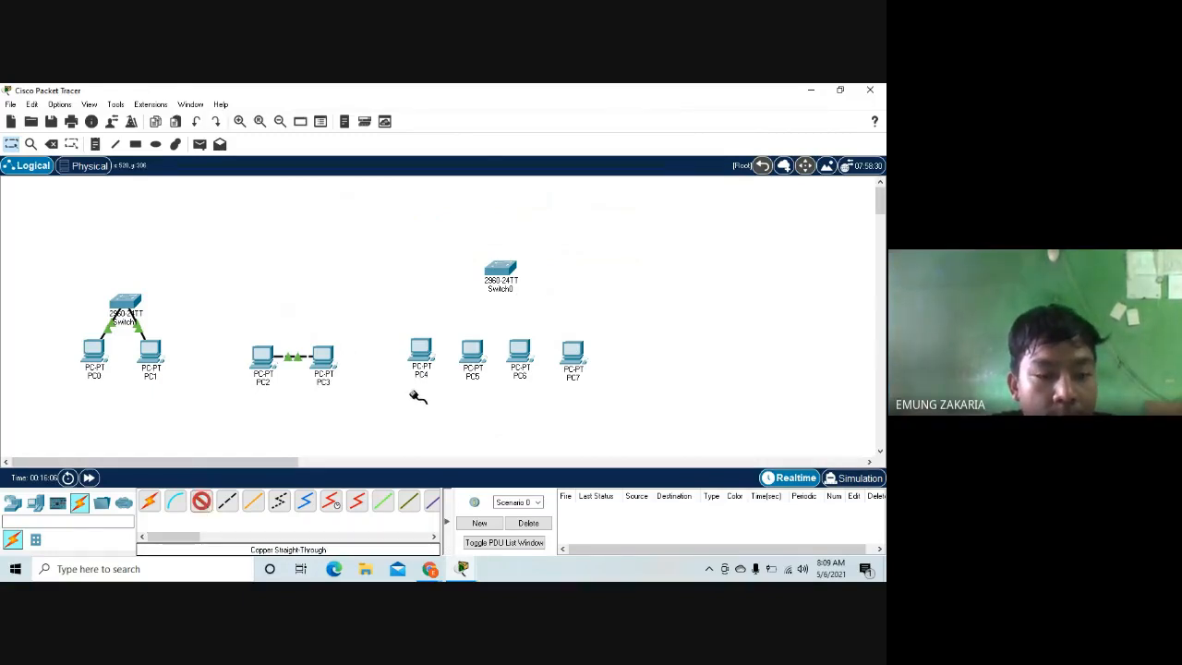
pyautogui.click(423, 352)
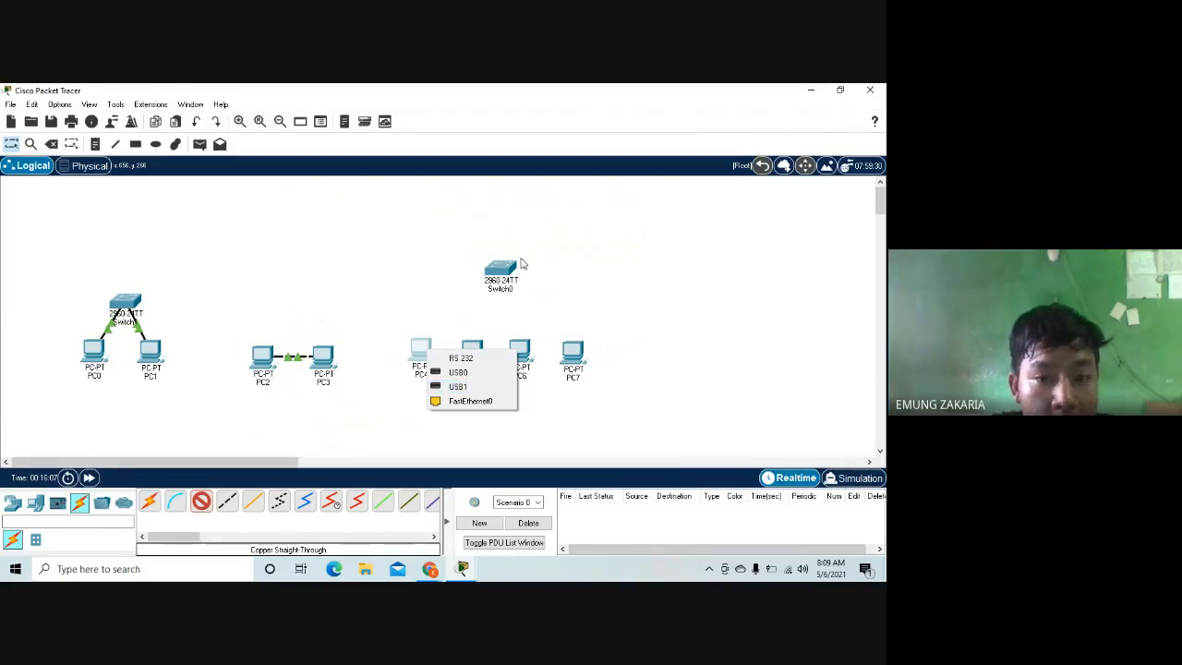
pyautogui.click(473, 400)
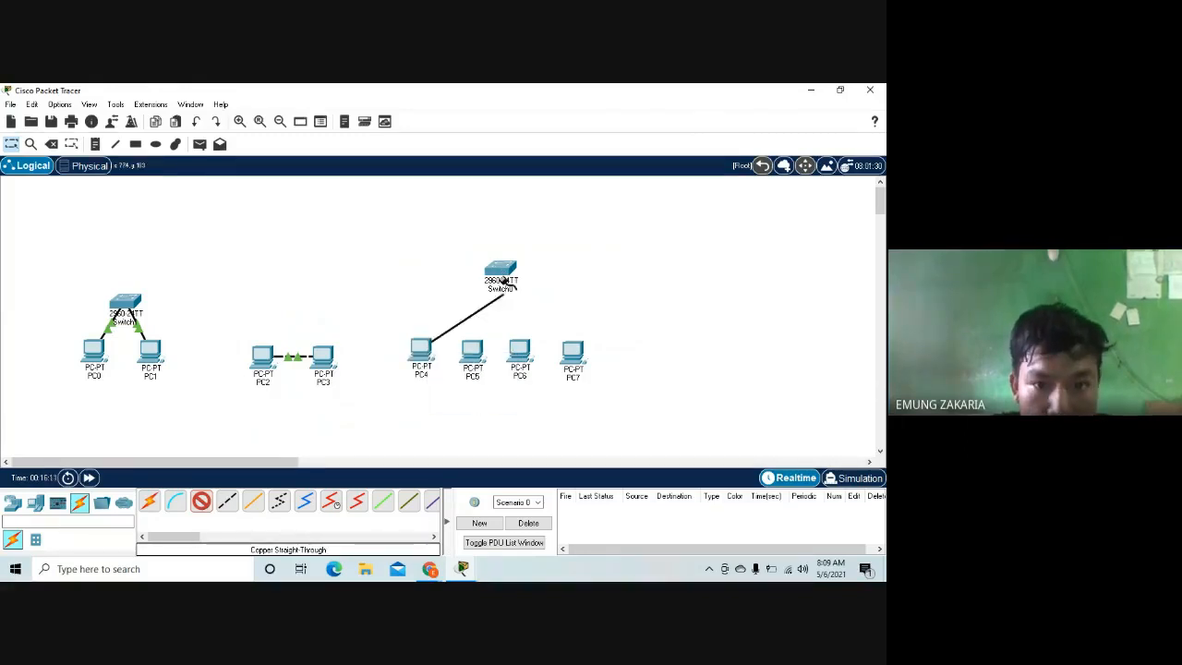
pyautogui.click(500, 275)
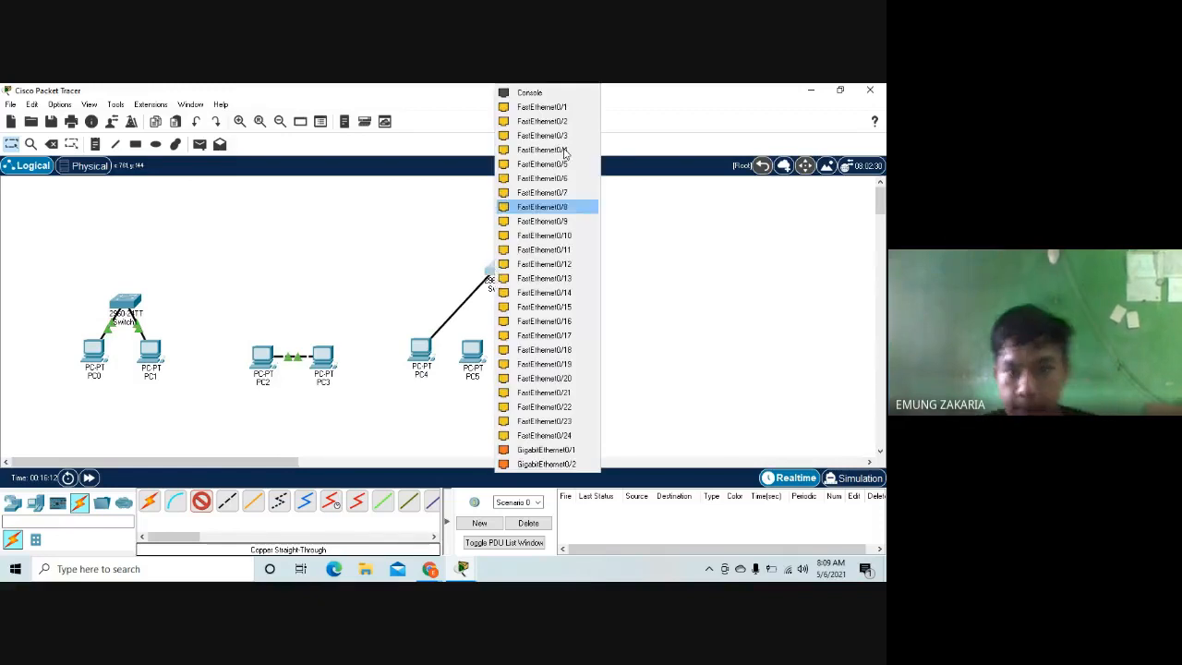
pyautogui.click(541, 108)
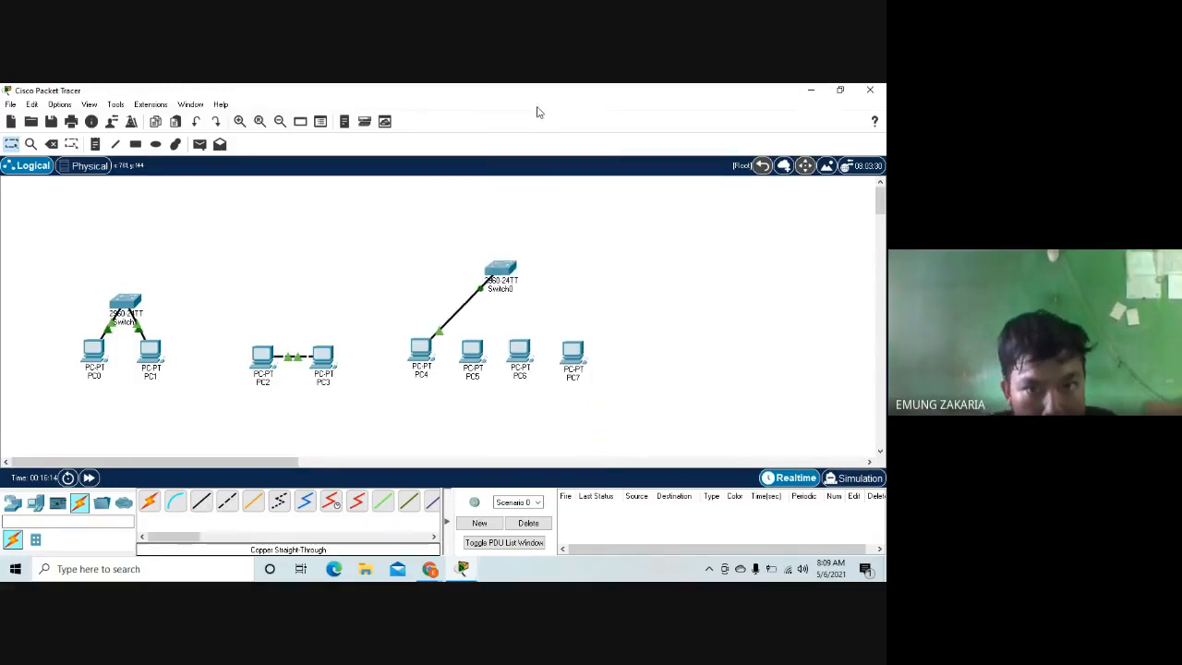
# Connect PC5's FastEthernet0 port to Switch0's FastEthernet0/2 port with a Copper Straight-Through cable.
pyautogui.click(201, 500)
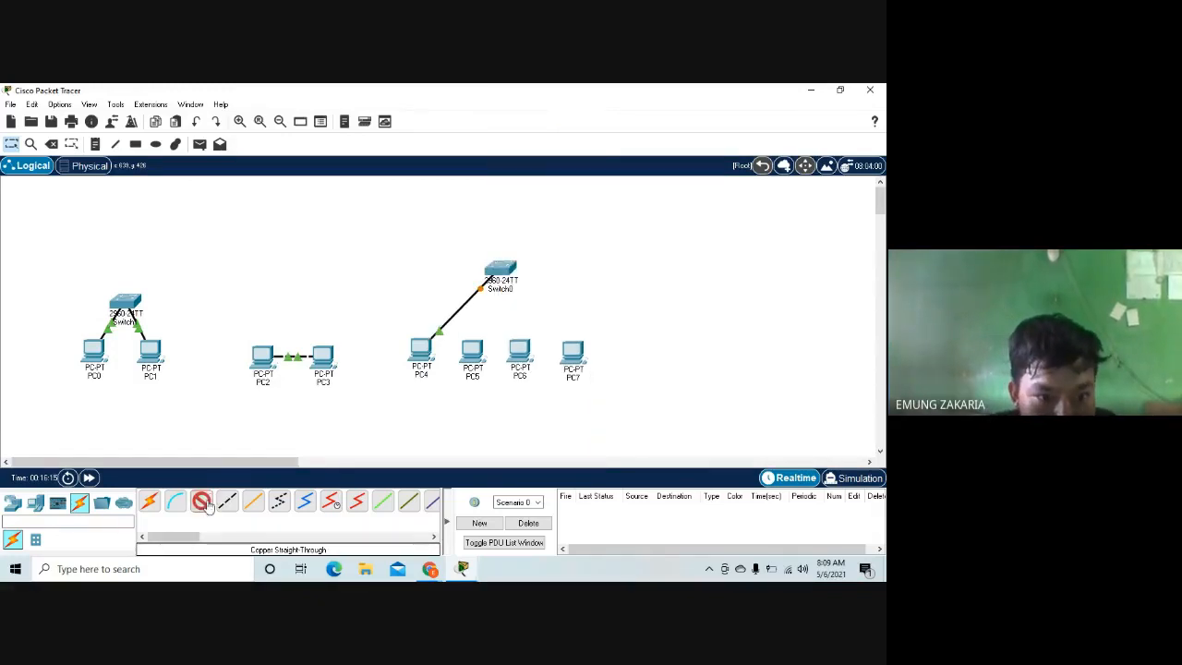
pyautogui.click(473, 356)
pyautogui.click(506, 406)
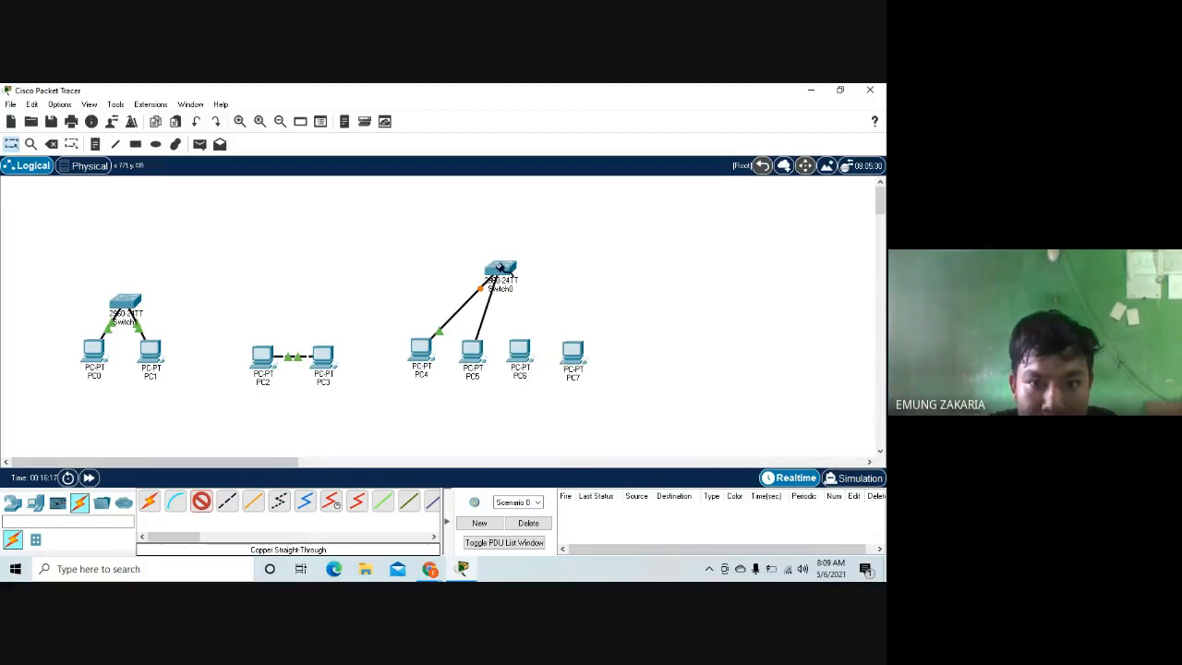
pyautogui.click(500, 268)
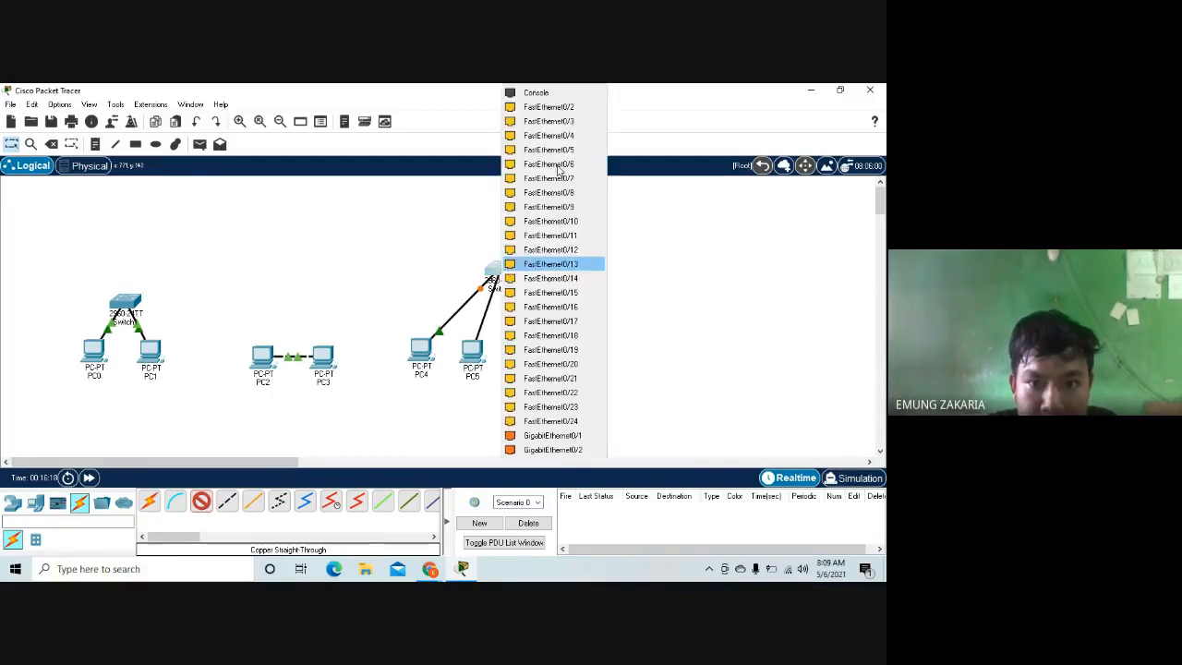
pyautogui.click(541, 109)
# Connect PC6's FastEthernet0 port to Switch0's FastEthernet0/3 port with a Copper Straight-Through cable.
pyautogui.click(202, 501)
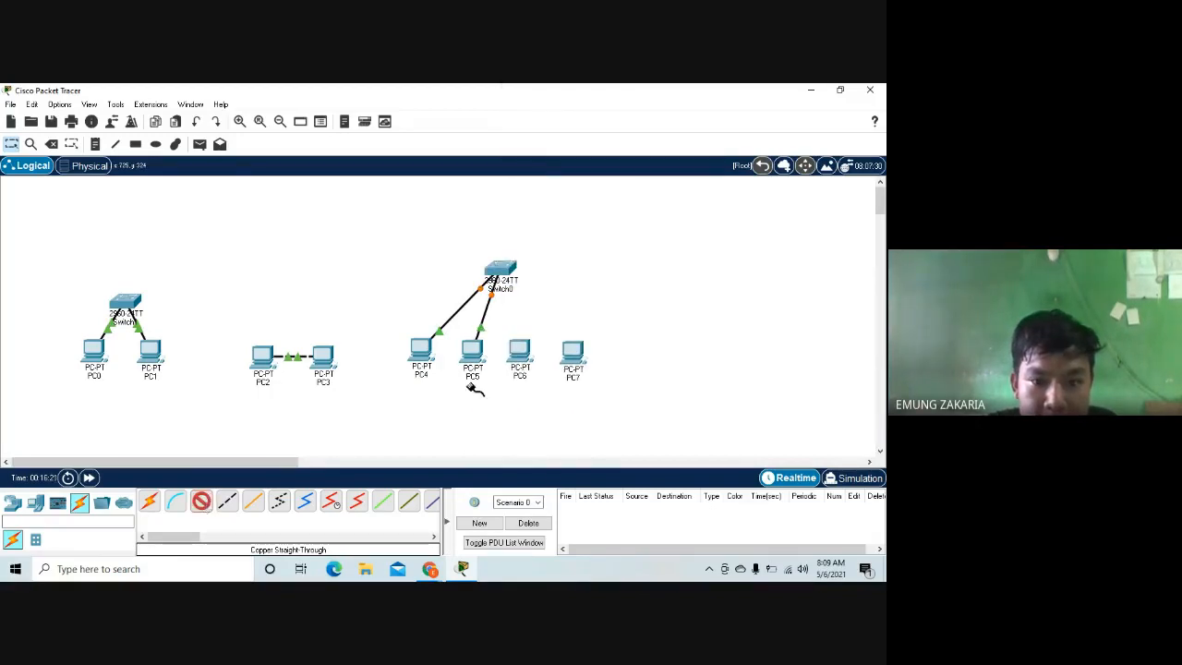
pyautogui.click(520, 362)
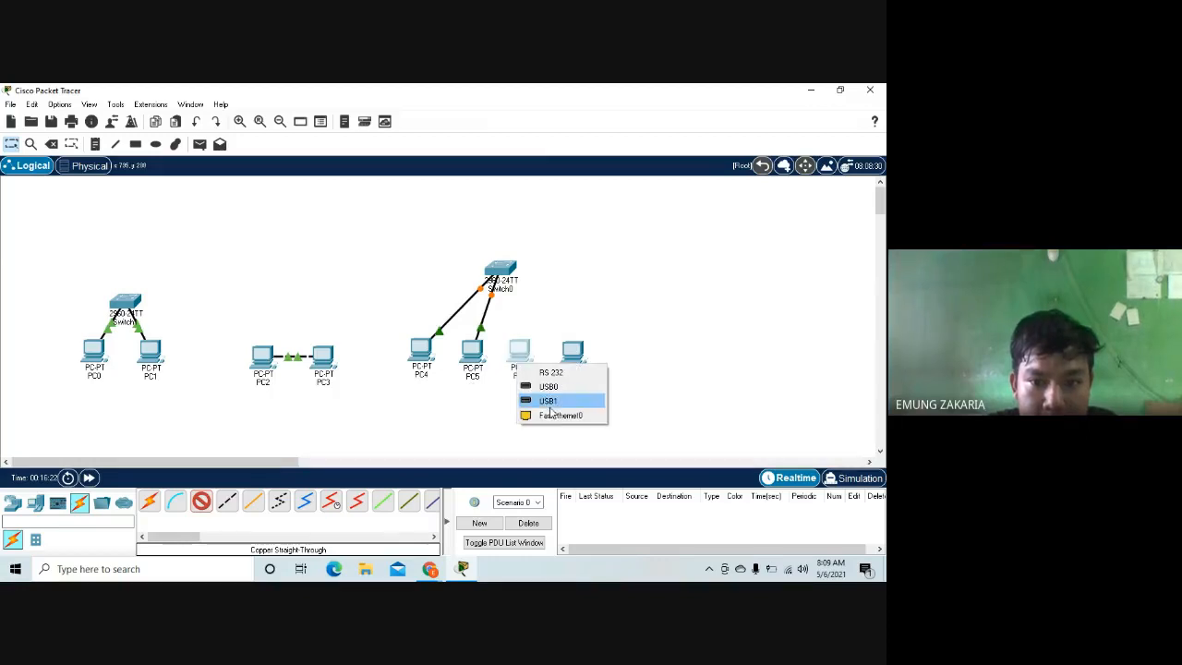
pyautogui.click(549, 401)
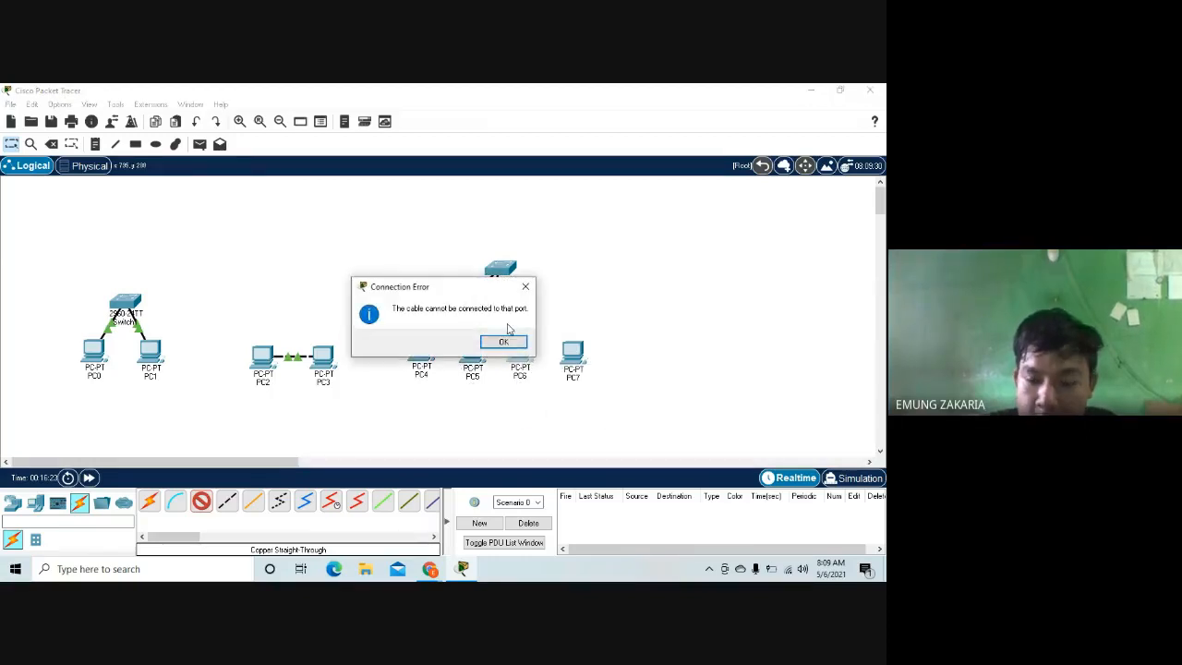
pyautogui.click(503, 342)
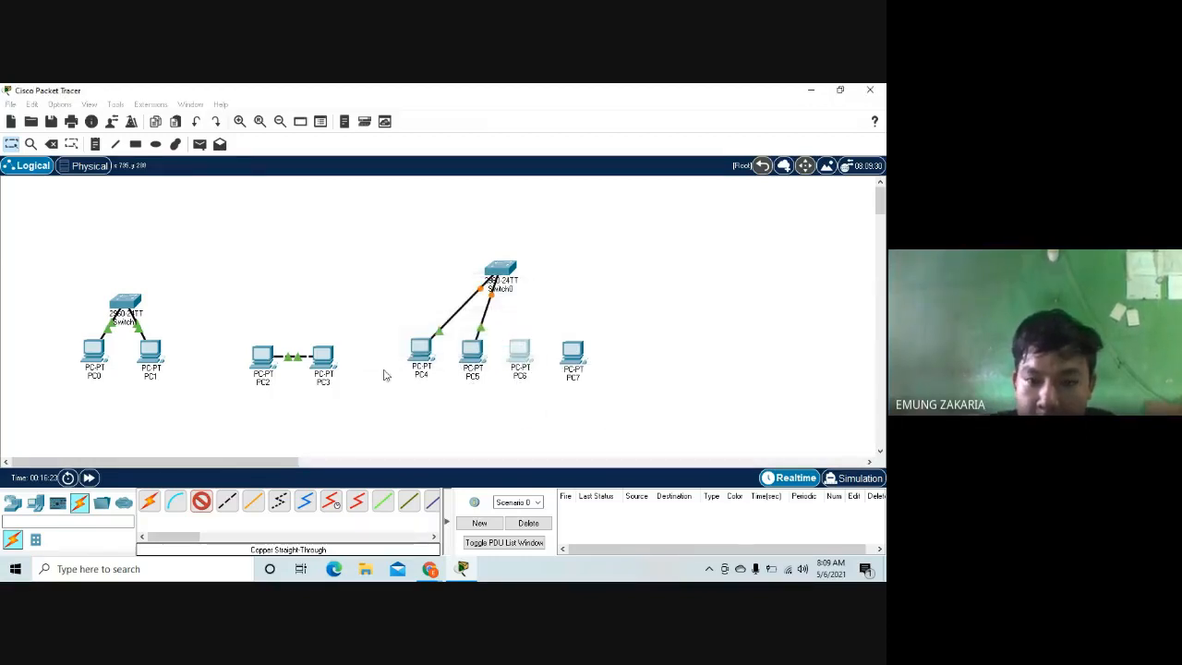
pyautogui.click(517, 361)
pyautogui.click(549, 414)
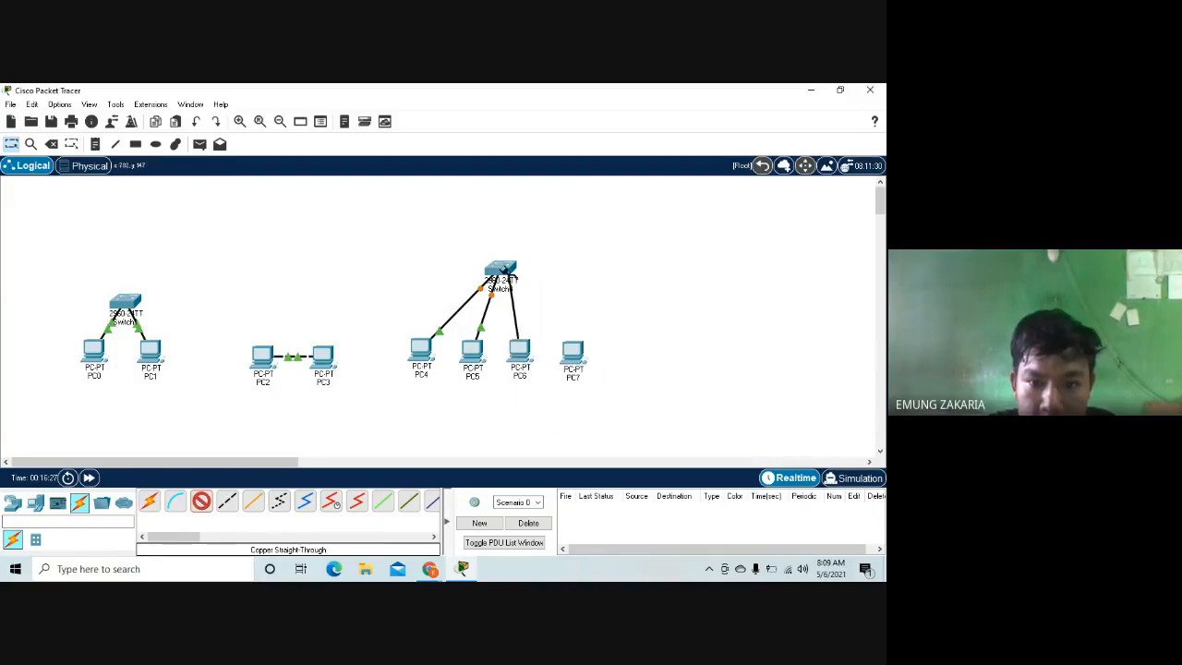
pyautogui.click(504, 270)
pyautogui.click(532, 113)
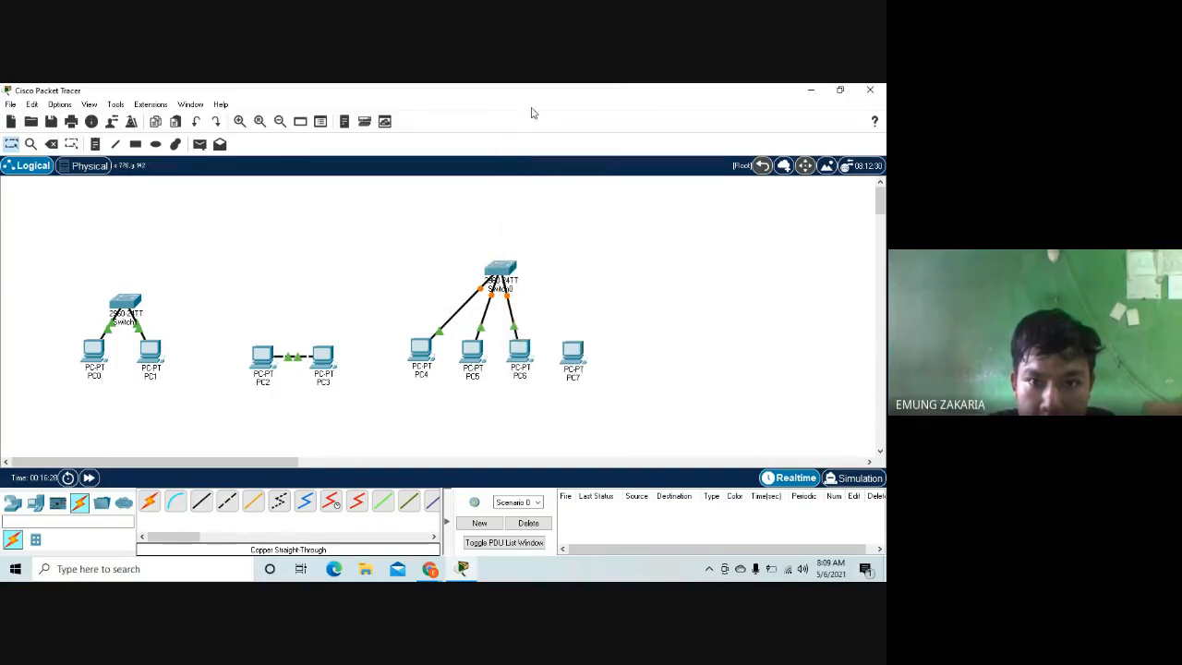
# Connect PC7's FastEthernet0 port to Switch0's FastEthernet0/4 port with a Copper Straight-Through cable.
pyautogui.click(201, 501)
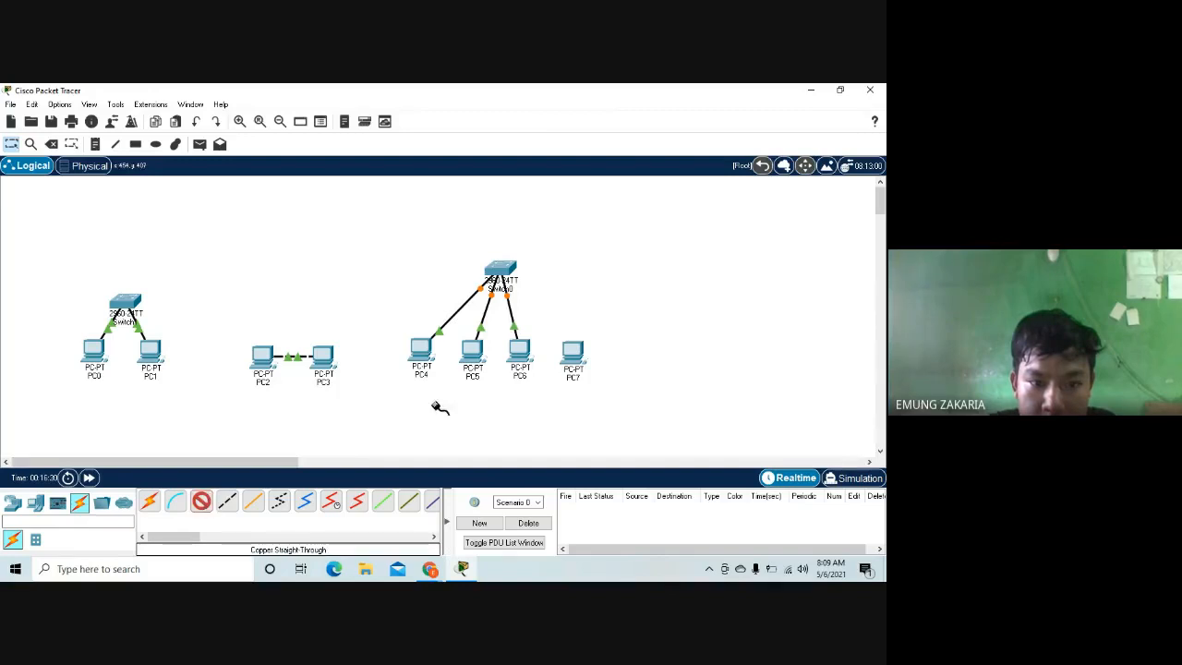
pyautogui.click(574, 366)
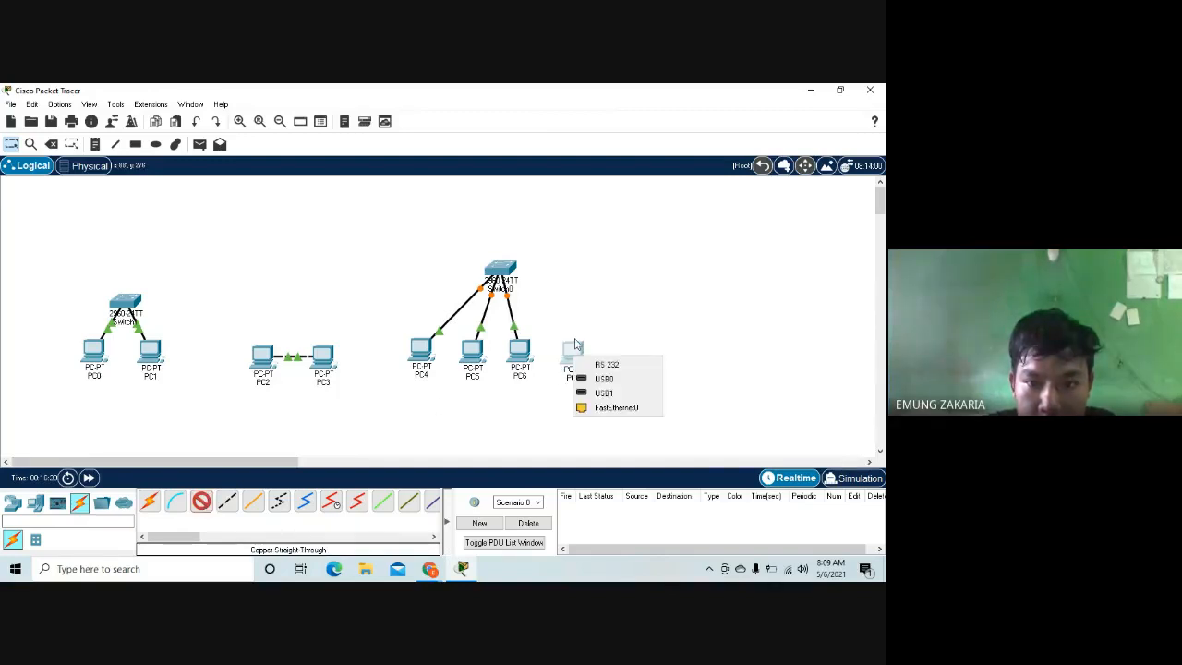
pyautogui.click(612, 409)
pyautogui.click(500, 268)
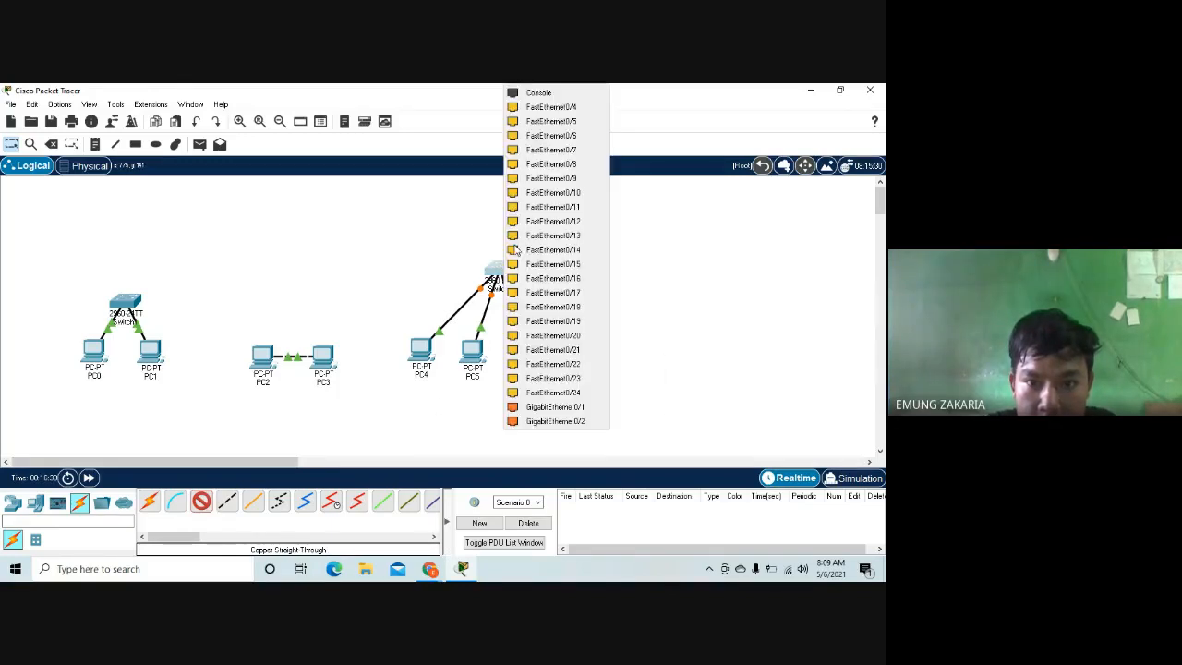
pyautogui.click(557, 107)
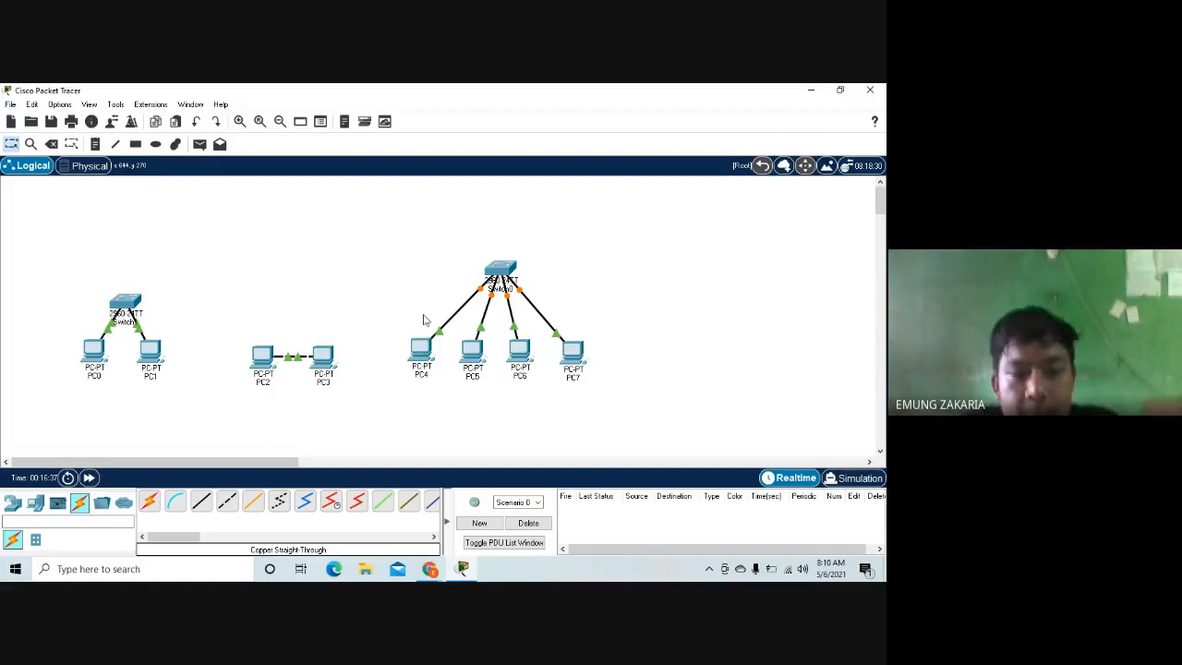
# Set PC4's static IPv4 address to 192.168.1.1, fill in the default subnet mask and close the PC4 window.
pyautogui.click(411, 347)
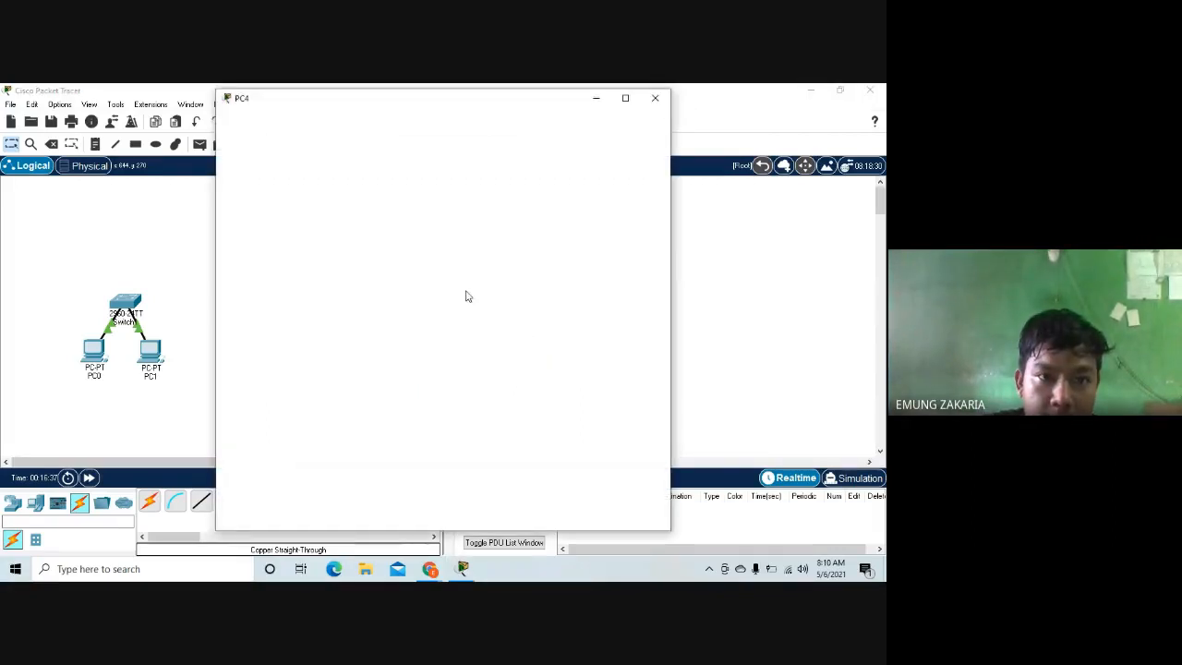
pyautogui.click(257, 184)
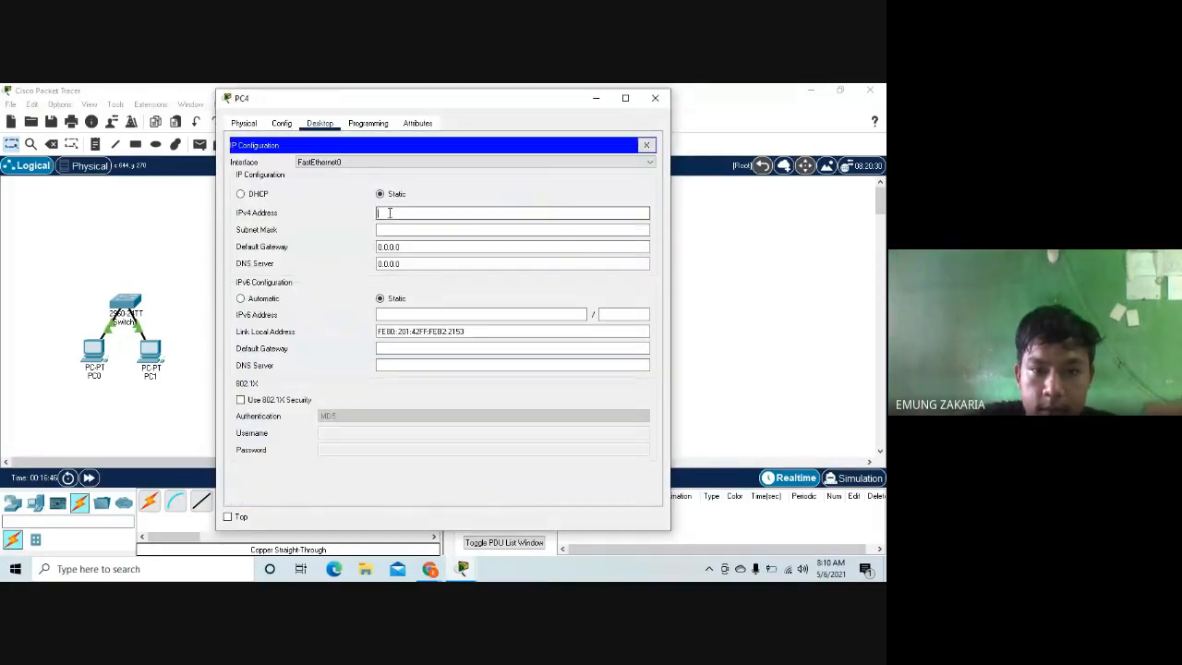
pyautogui.write('192.168.1.1')
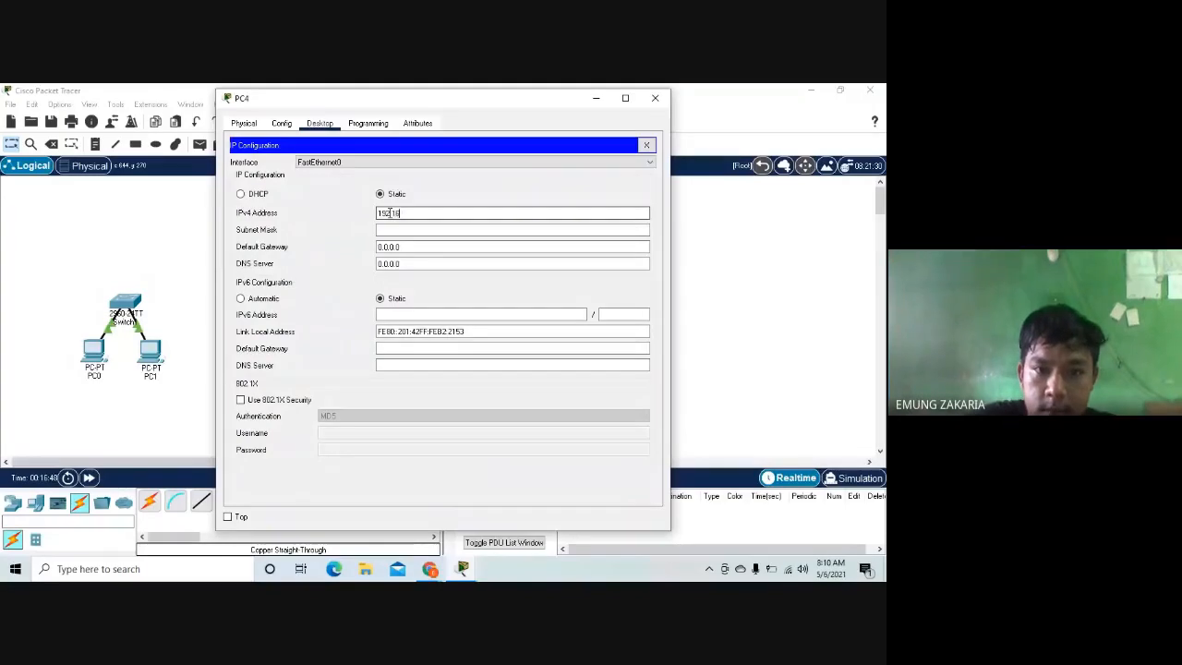
pyautogui.click(432, 233)
pyautogui.click(656, 97)
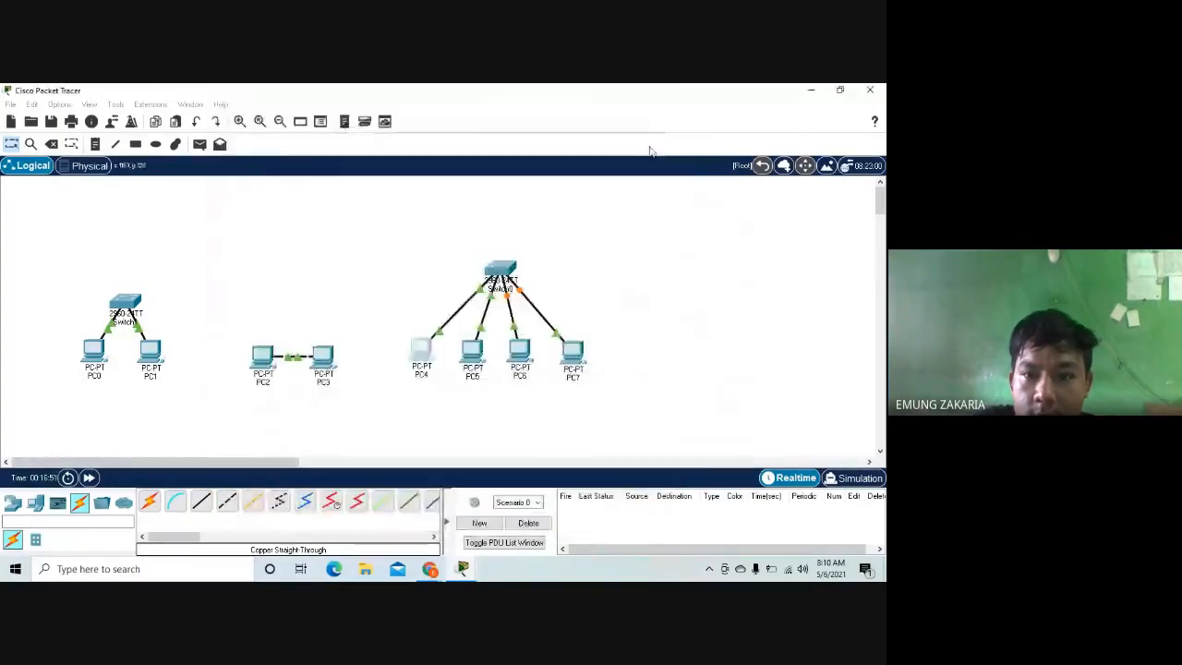
# Set PC5's static IPv4 address to 192.168.10.2 in its IP configuration and close the PC5 window.
pyautogui.click(474, 353)
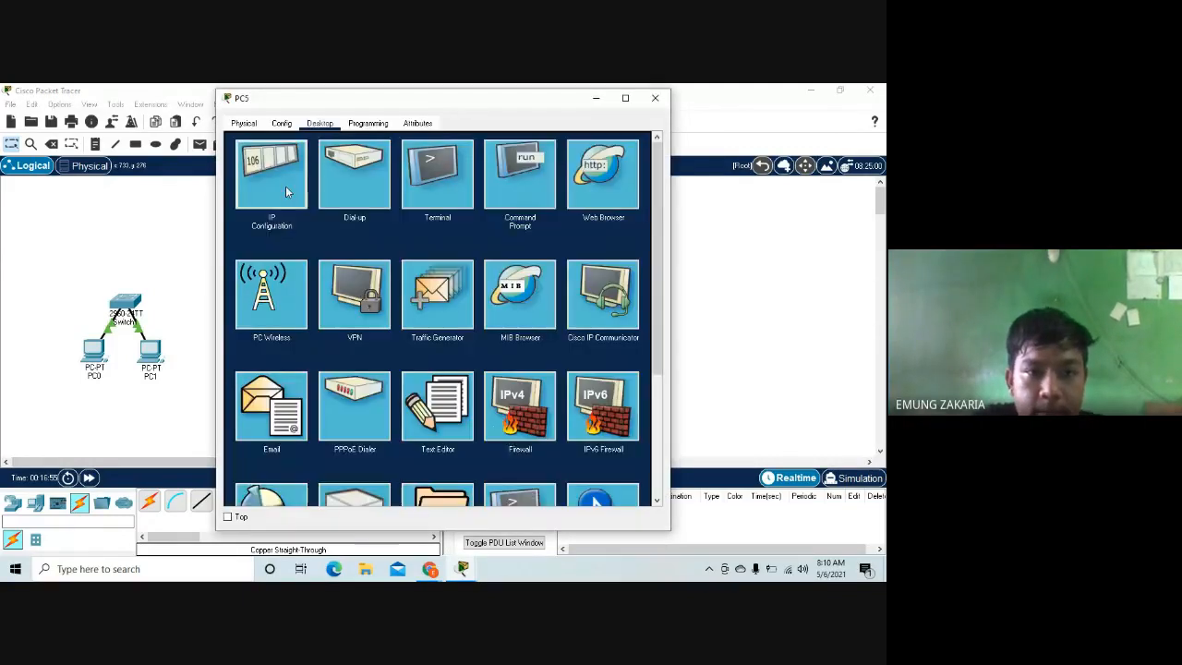
pyautogui.click(285, 191)
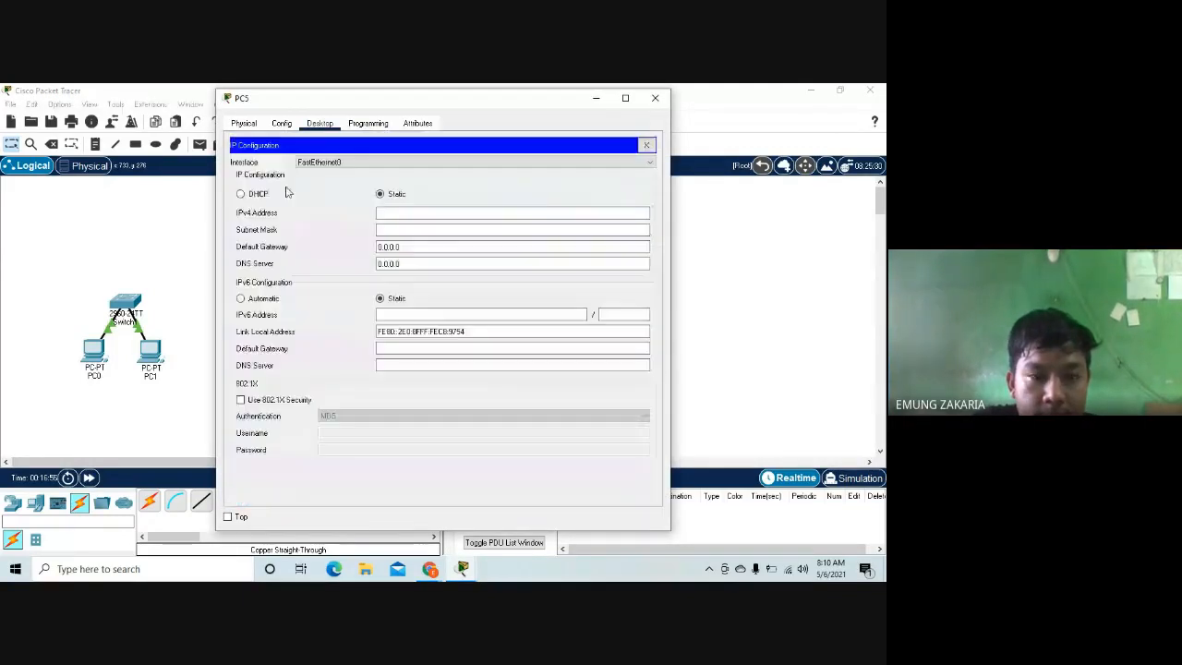
pyautogui.click(425, 214)
pyautogui.write('1')
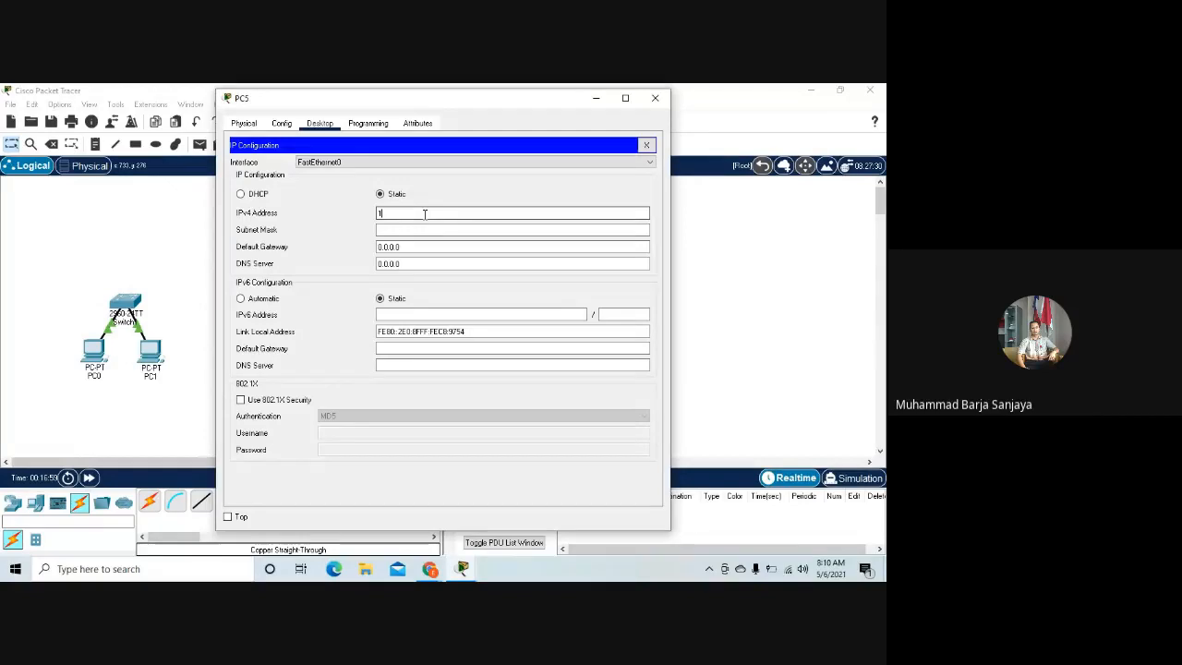
pyautogui.write('9292.168')
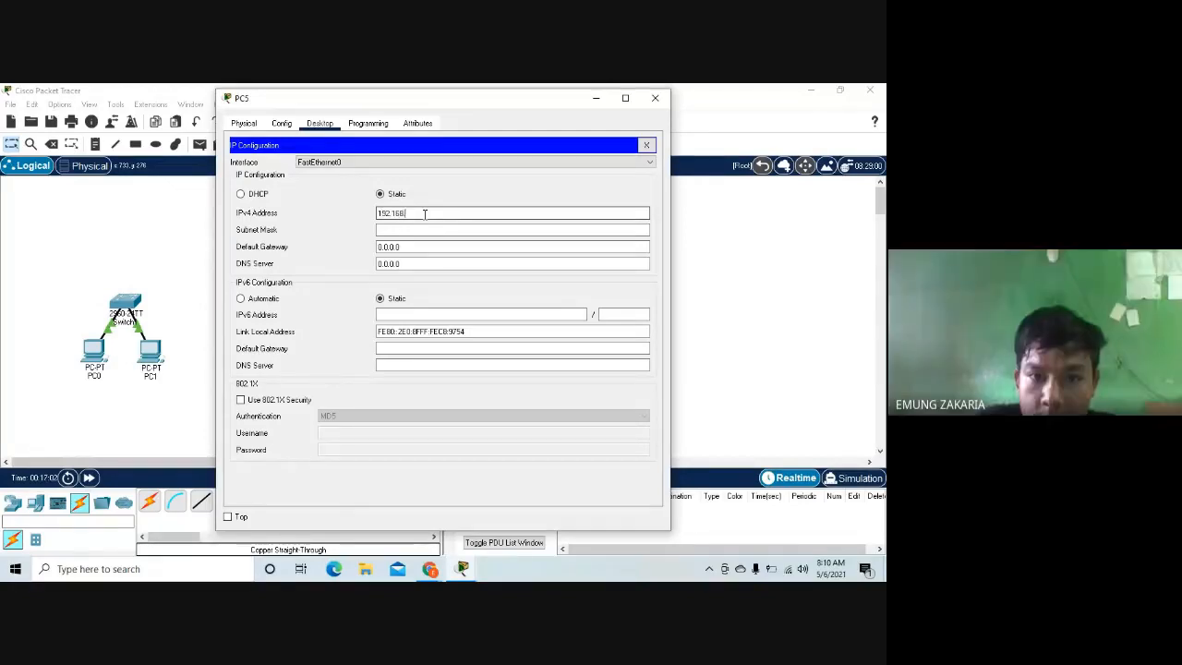
pyautogui.write('.10.2')
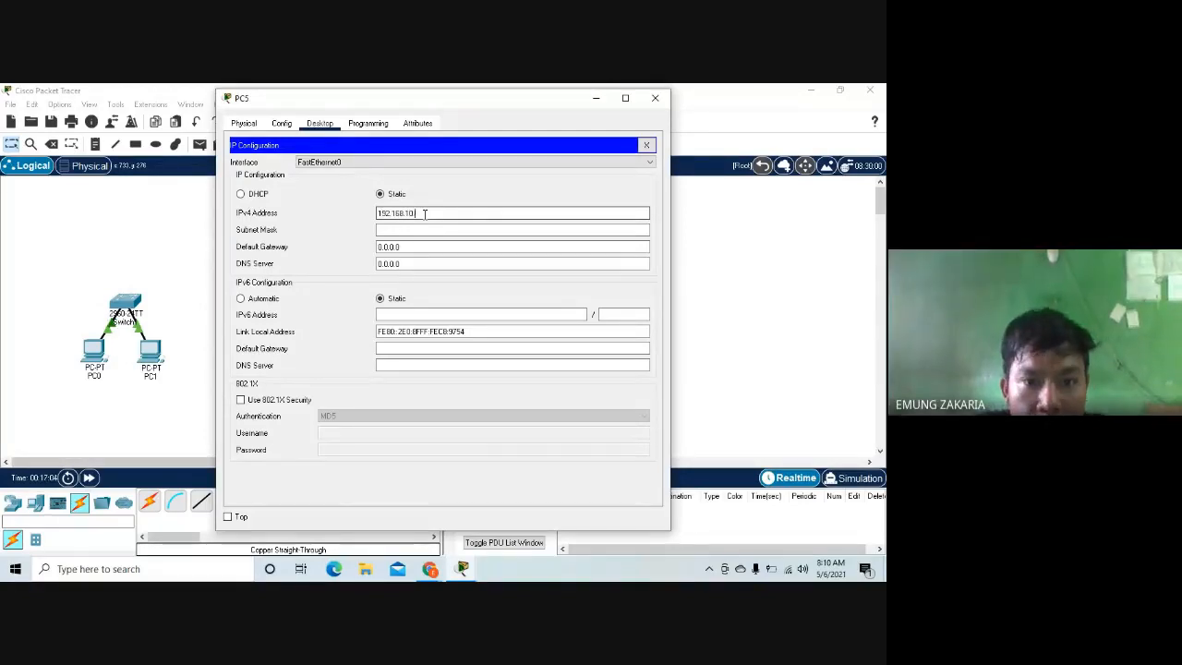
pyautogui.click(741, 200)
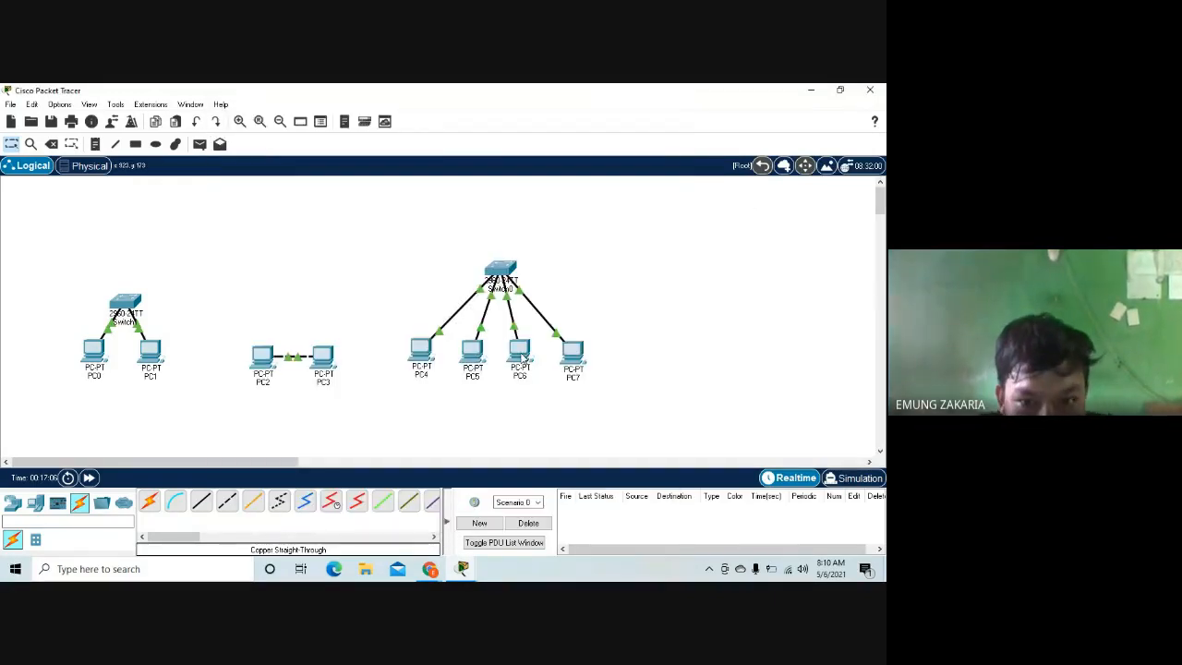
# Set PC6's static IPv4 address to 192.168.10.3 in its IP configuration and close the PC6 window.
pyautogui.click(520, 355)
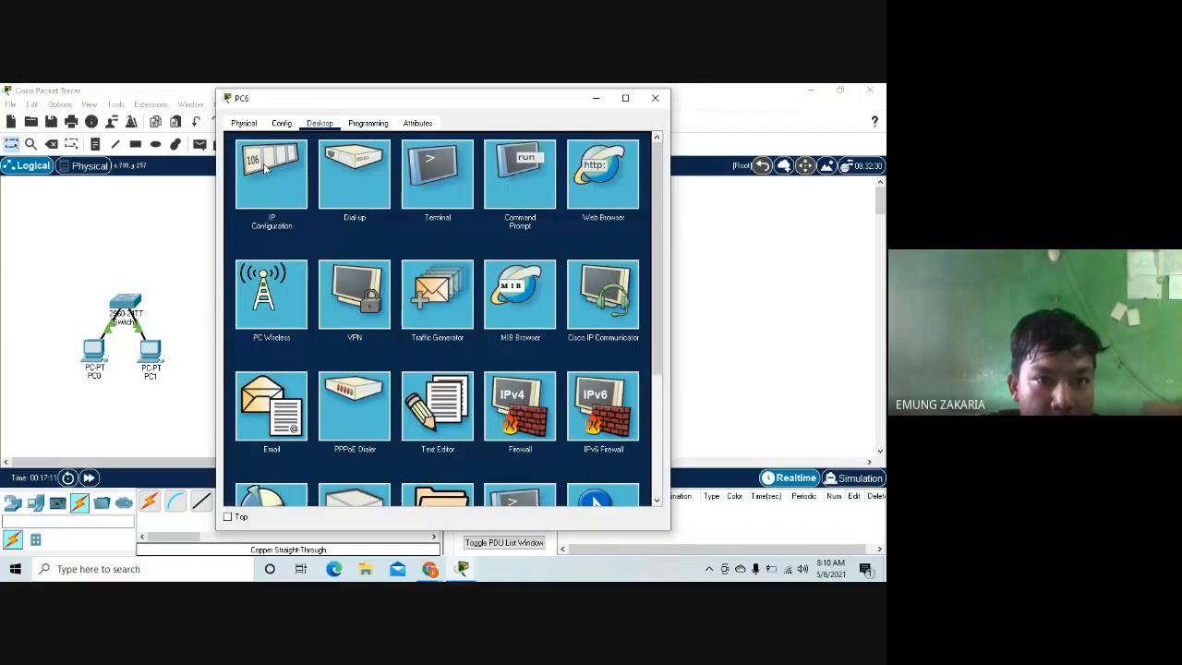
pyautogui.click(266, 168)
pyautogui.click(399, 213)
pyautogui.write('192')
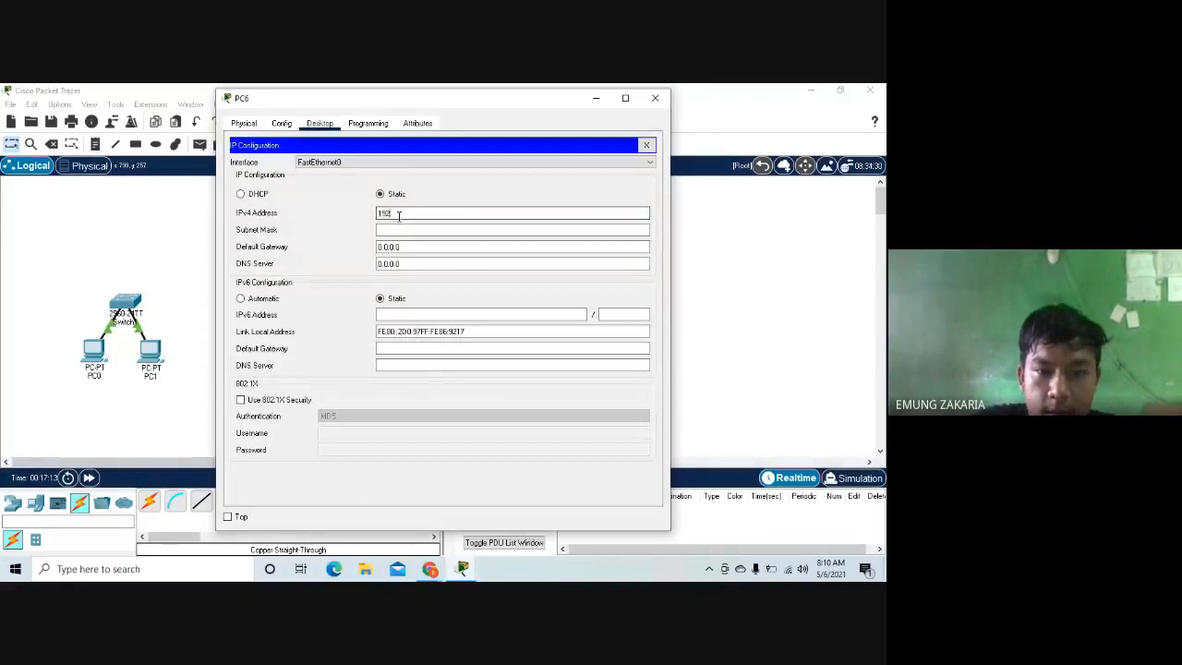
pyautogui.write('.168.10')
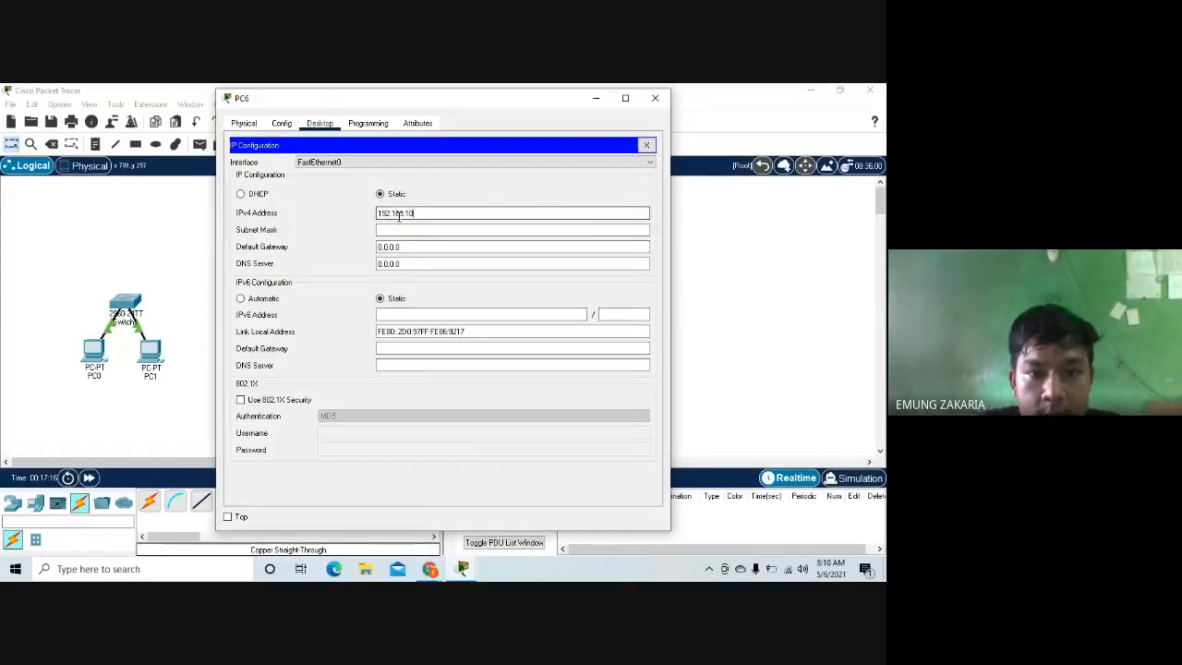
pyautogui.write('.3')
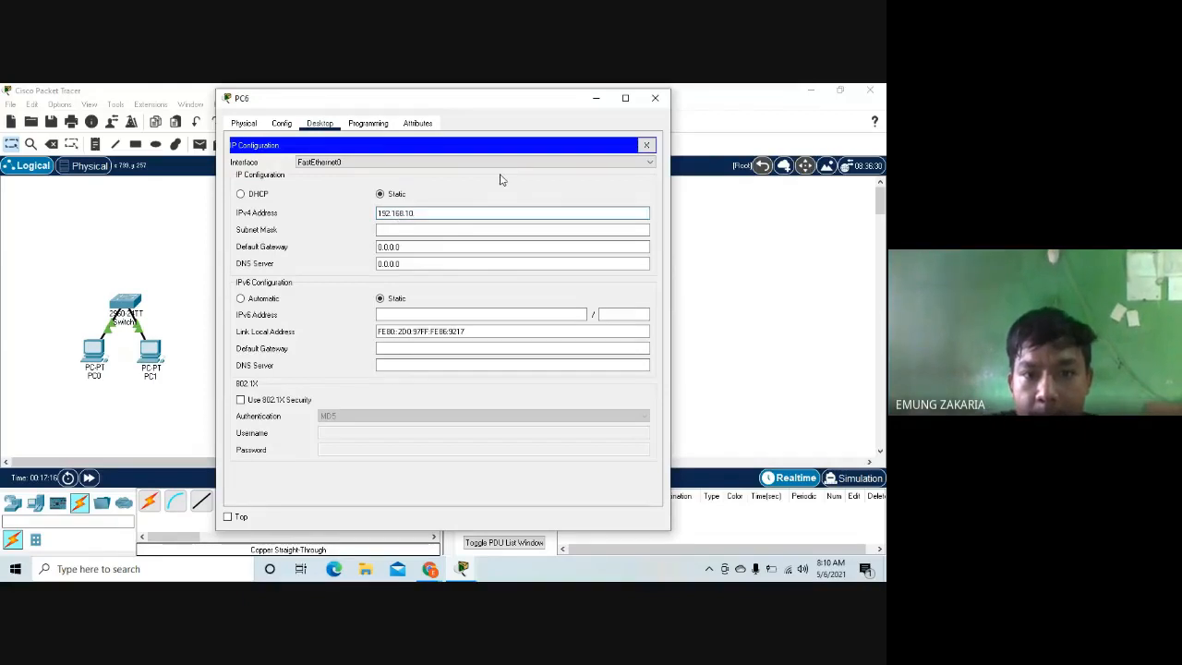
pyautogui.click(745, 279)
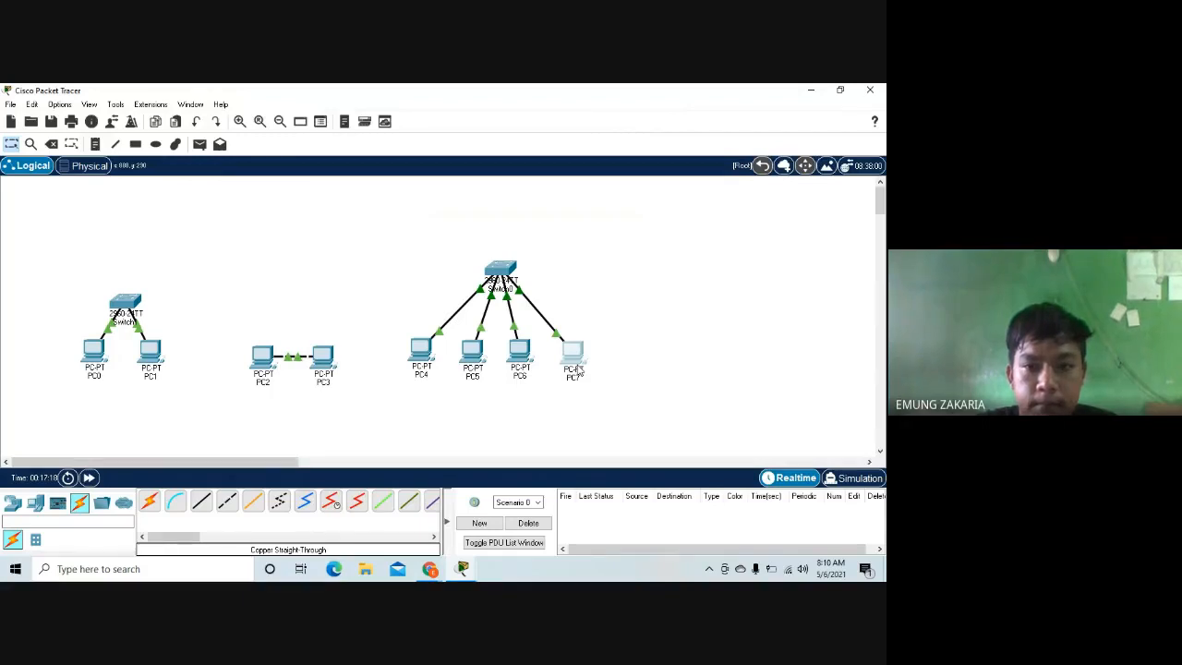
# Open the device window of PC7, the last PC connected to Switch0.
pyautogui.click(576, 370)
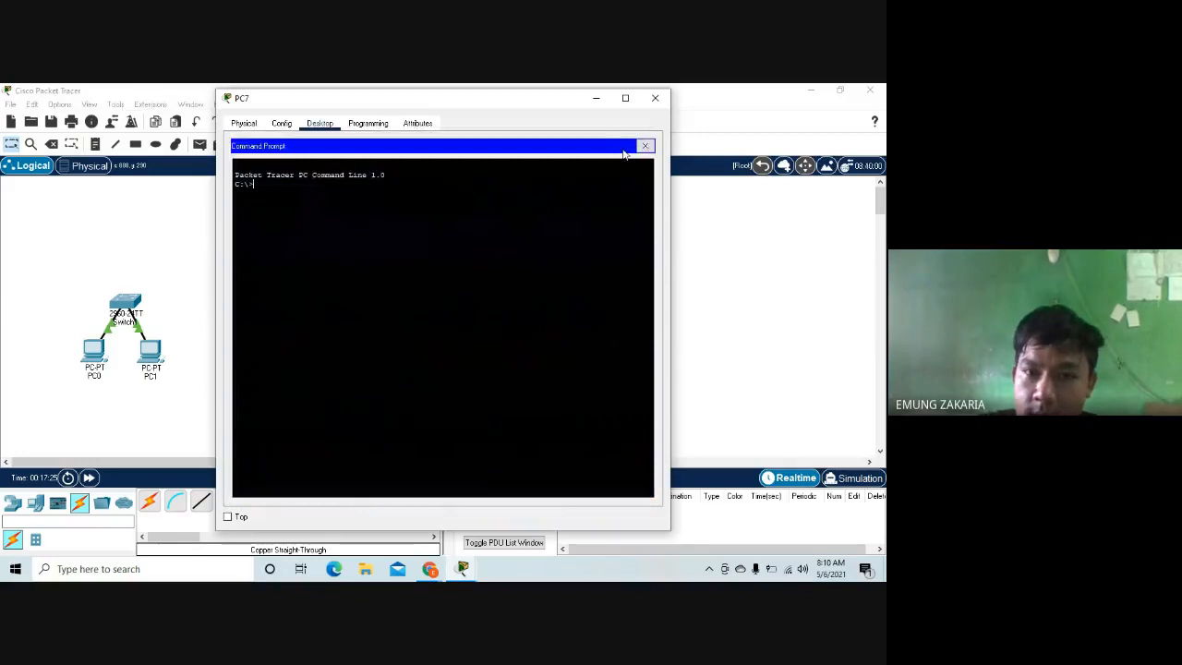
# Assign PC7 the static IPv4 address 192.168.10.4 with subnet mask 255.255.255.0 in its IP configuration.
pyautogui.click(646, 147)
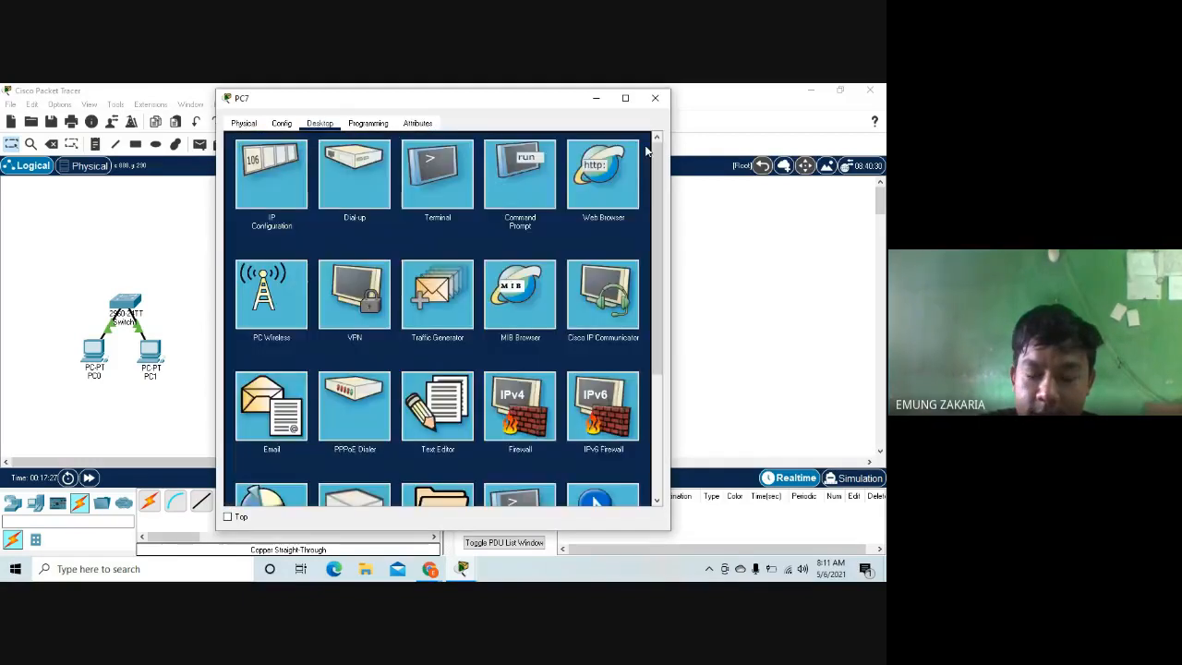
pyautogui.click(280, 178)
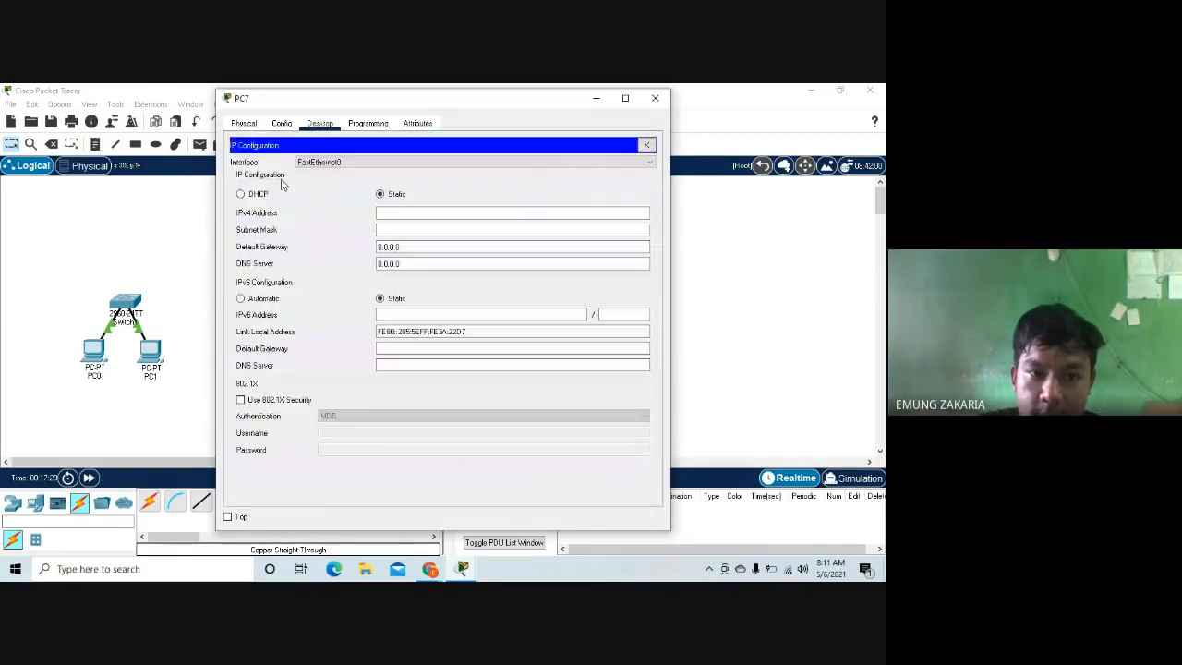
pyautogui.click(390, 212)
pyautogui.write('192.168.10')
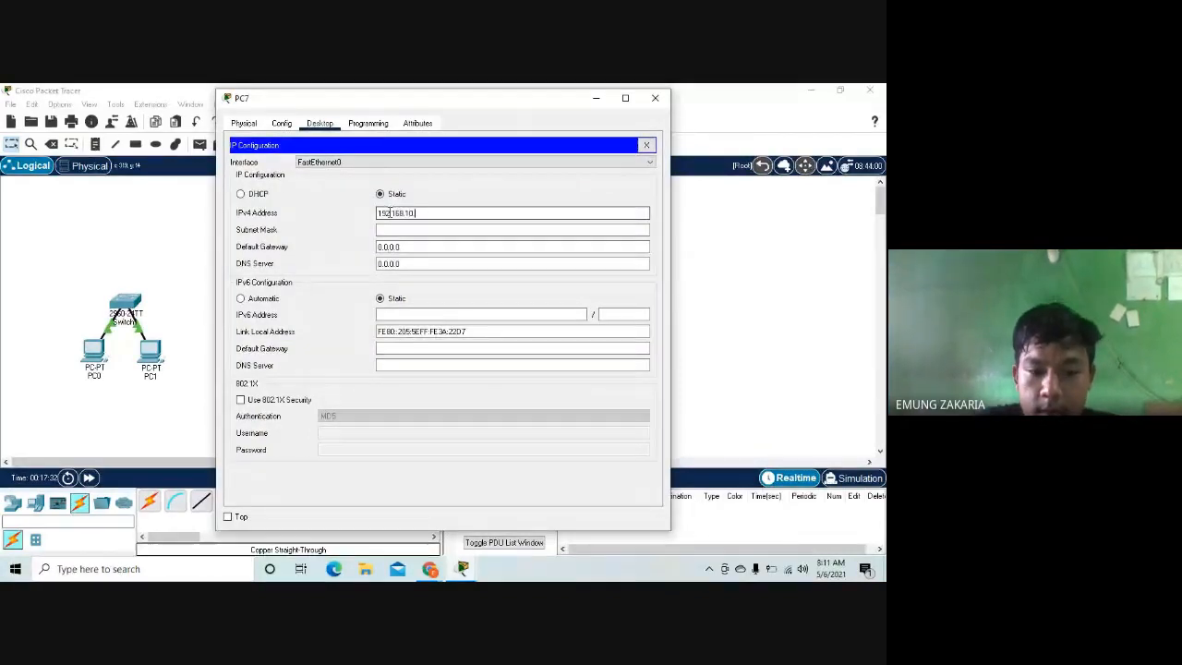
pyautogui.write('.4')
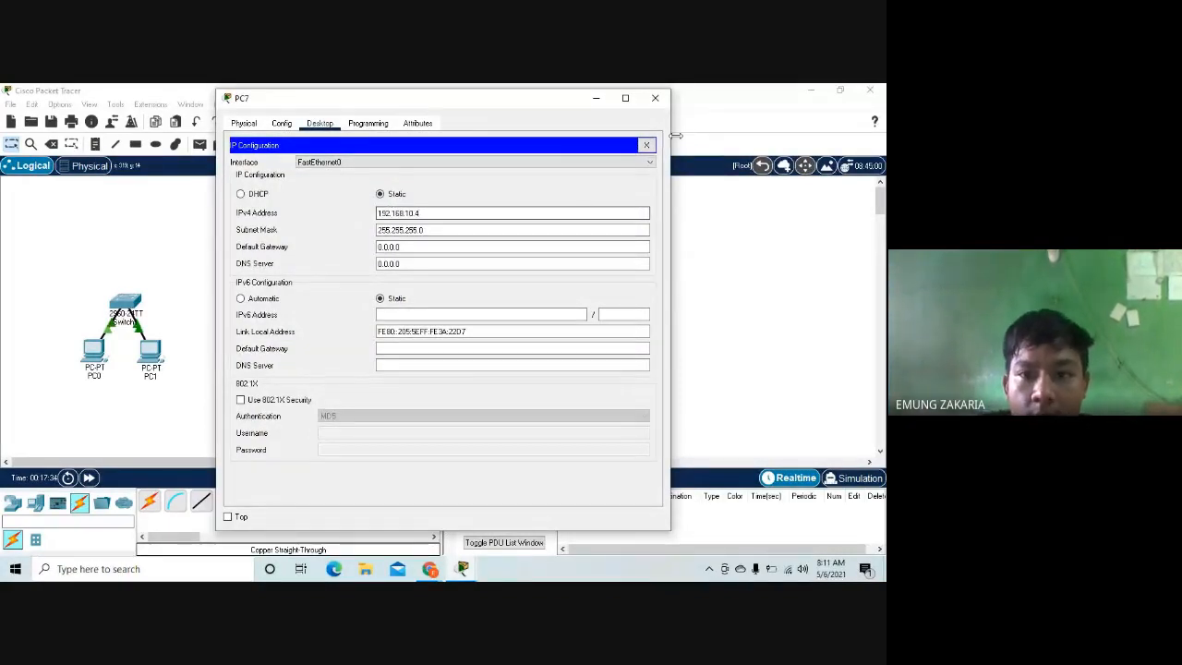
pyautogui.click(649, 148)
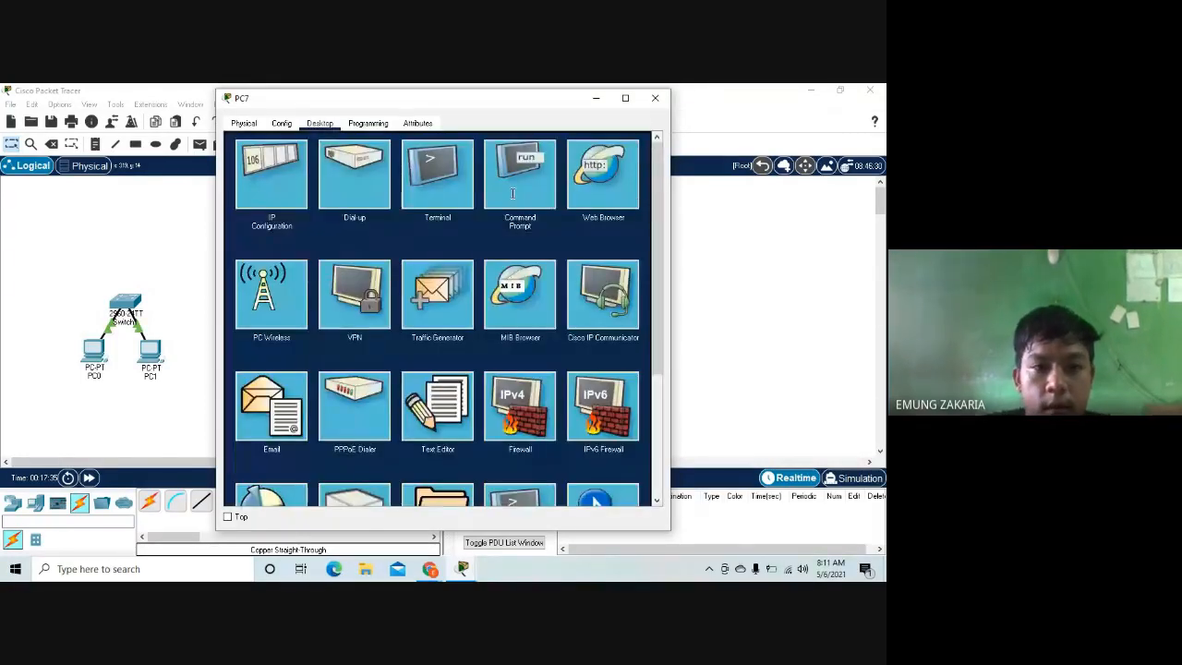
# Test connectivity from PC7 by pinging 192.168.10.1 in its Command Prompt.
pyautogui.click(517, 176)
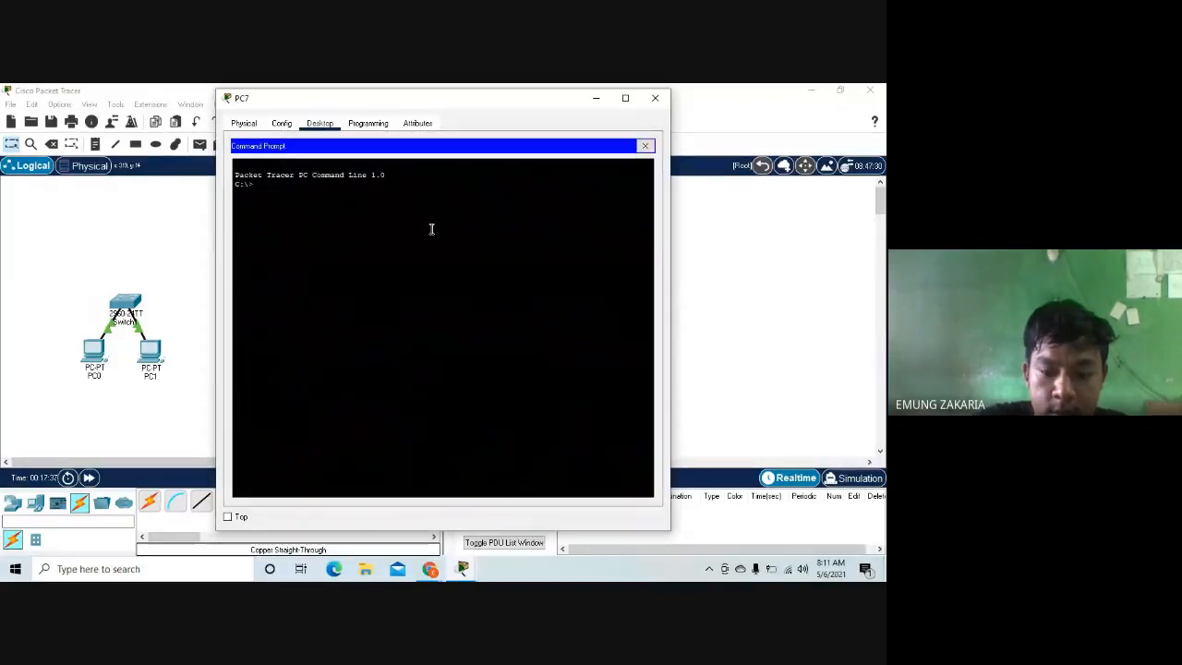
pyautogui.write('ping 192')
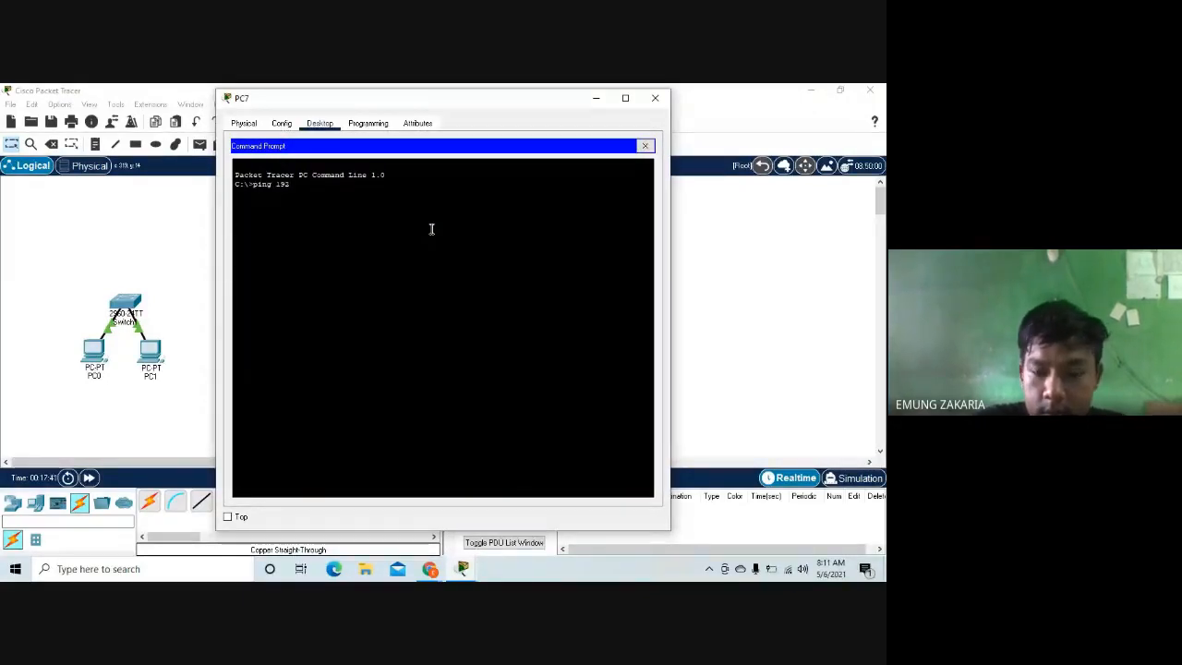
pyautogui.write('.168.10.')
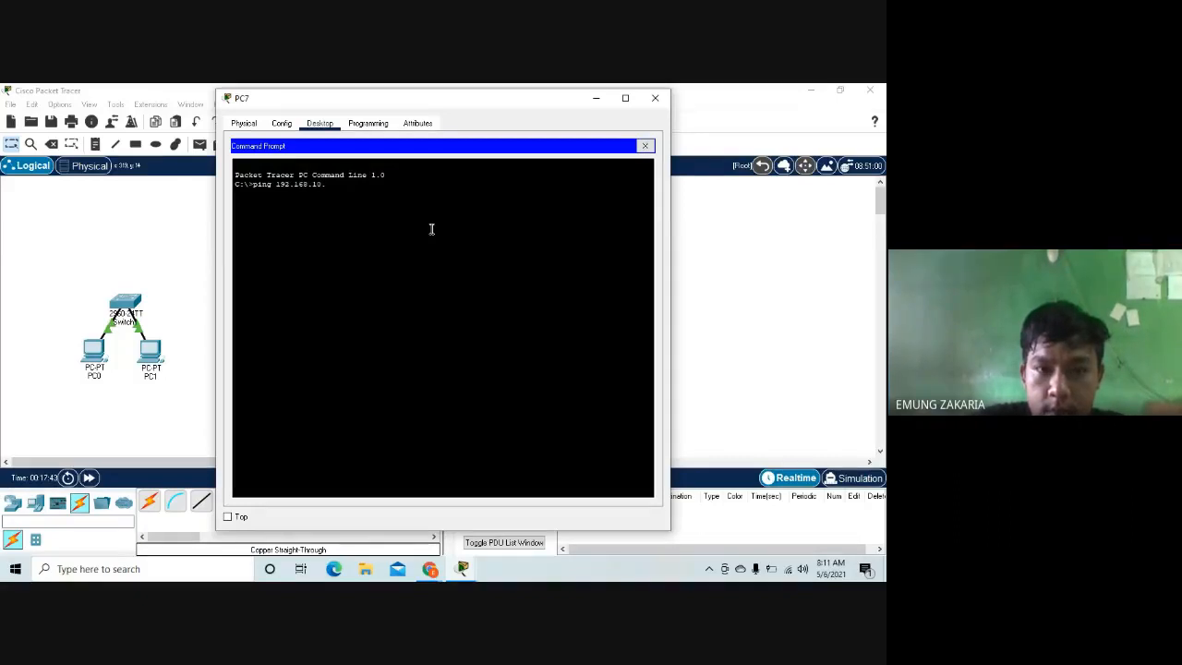
pyautogui.write('1')
pyautogui.press('Return')
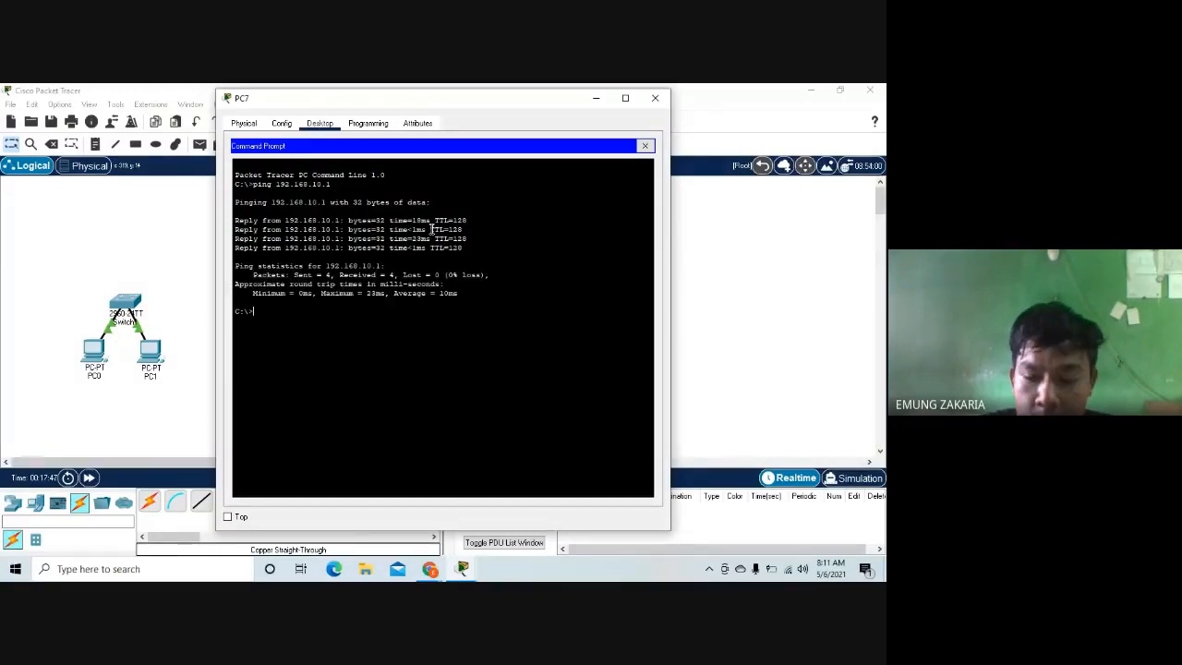
# Ping 192.168.10.2 and 192.168.10.3 from PC7, and close the PC7 window.
pyautogui.press('Up')
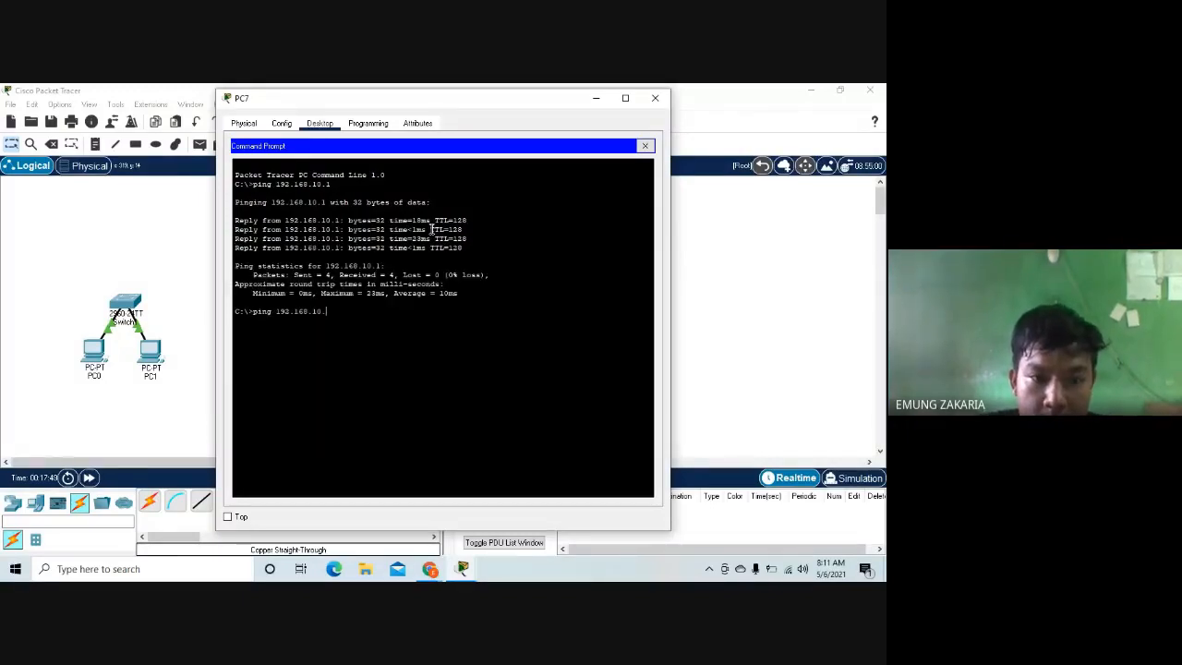
pyautogui.press('Return')
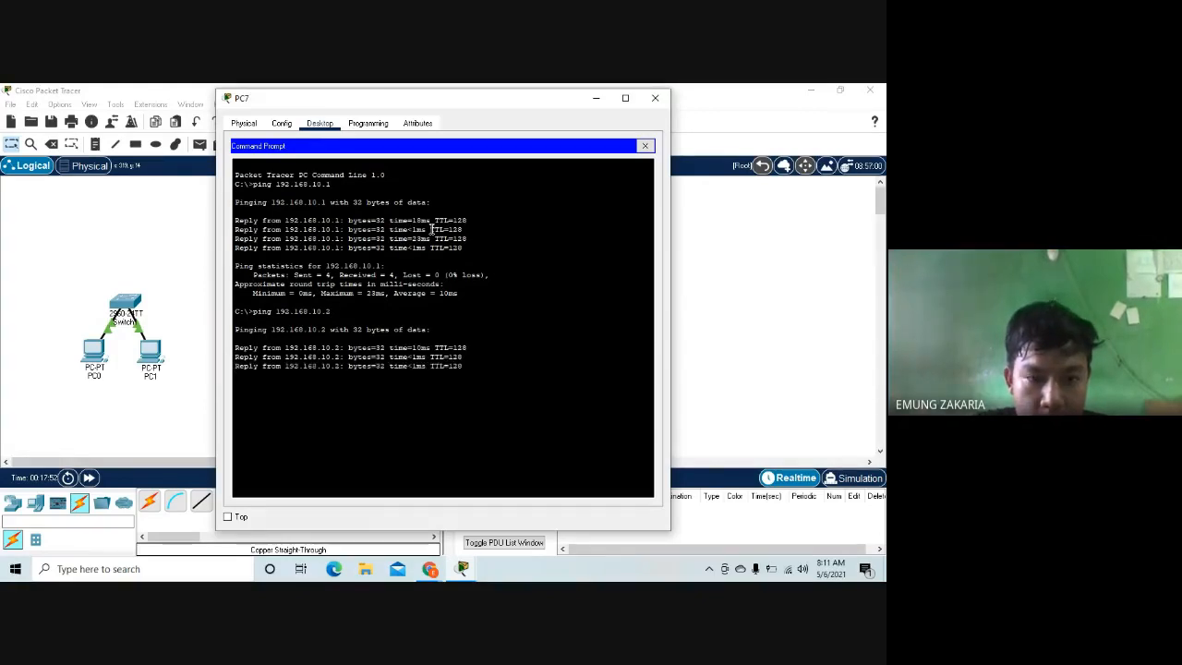
pyautogui.press('Up')
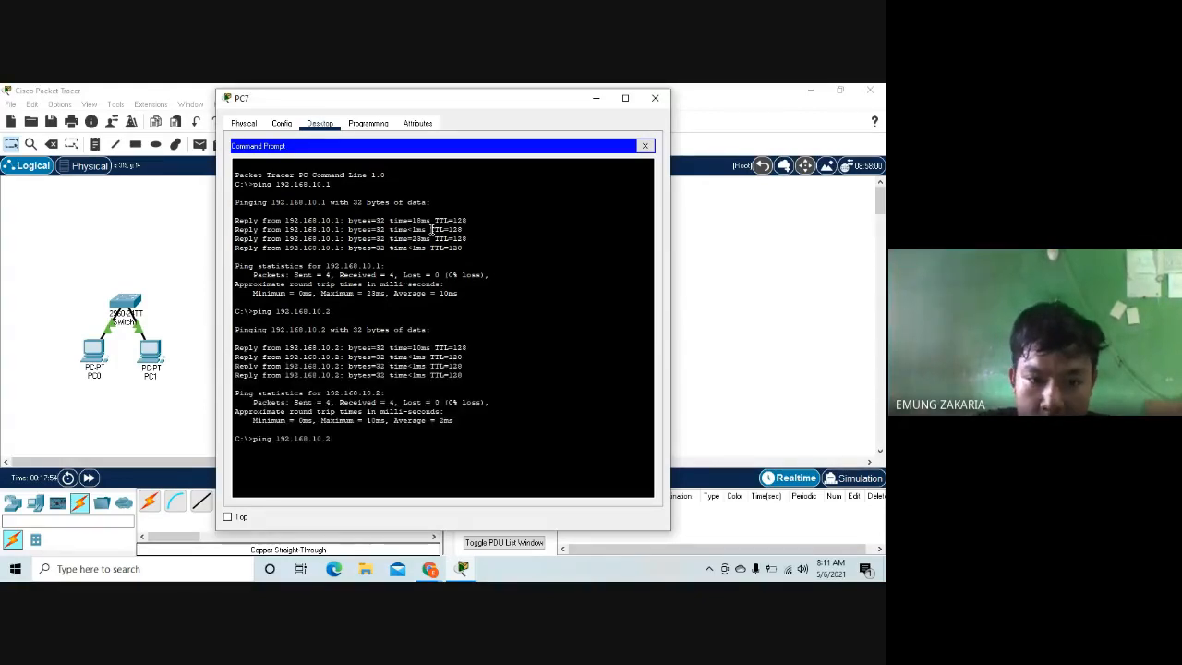
pyautogui.press('BackSpace')
pyautogui.write('3')
pyautogui.press('Return')
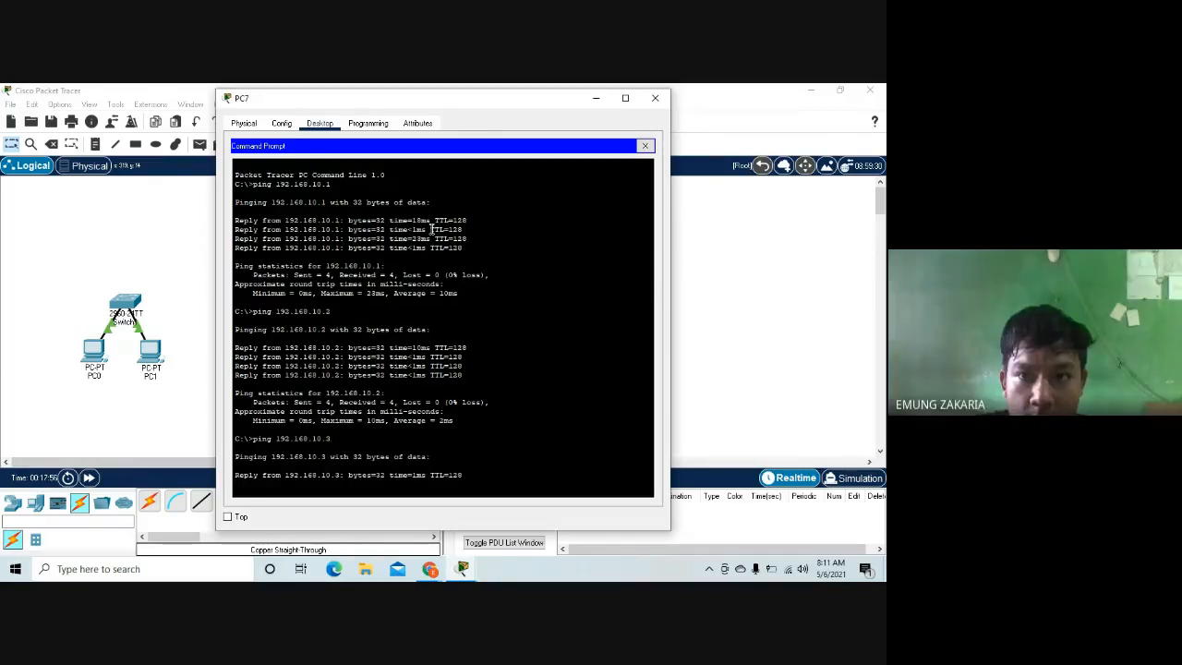
pyautogui.click(654, 98)
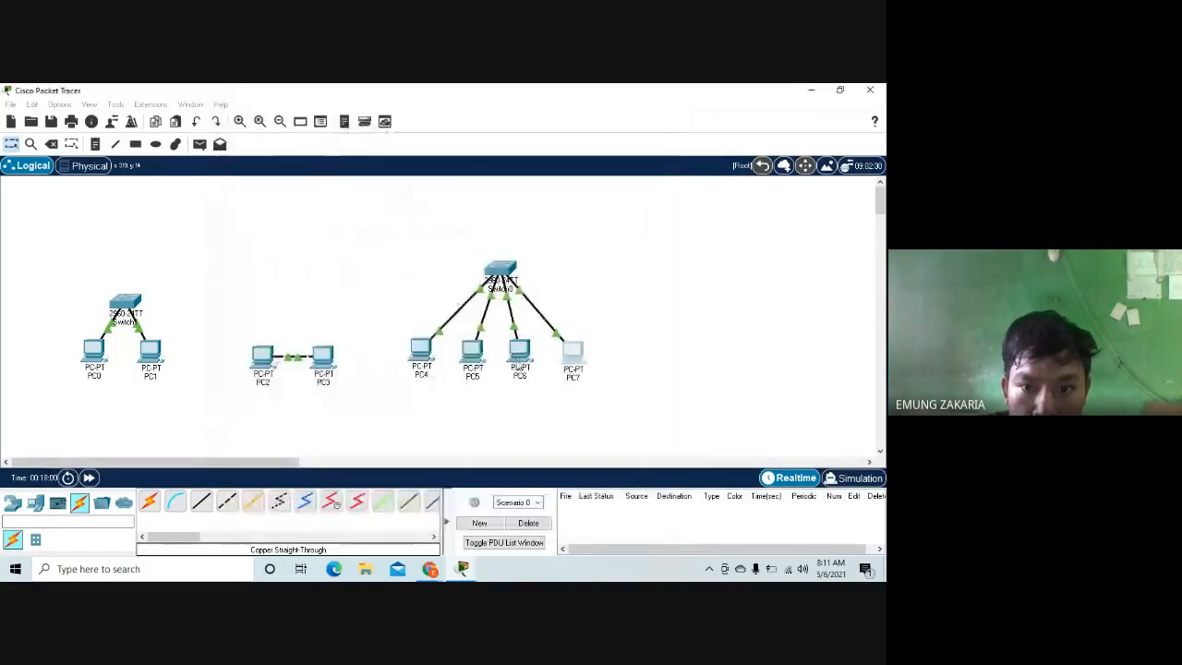
# Open PC6's Command Prompt in place of its IP configuration and ping 192.168.10.1.
pyautogui.click(519, 358)
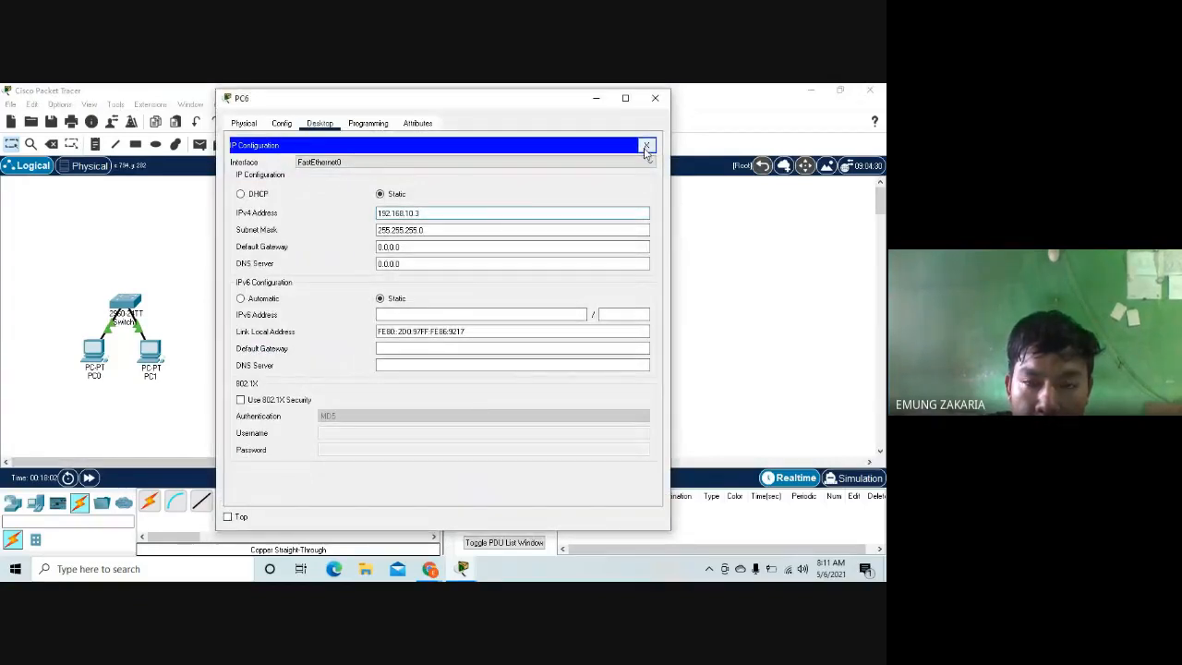
pyautogui.click(646, 147)
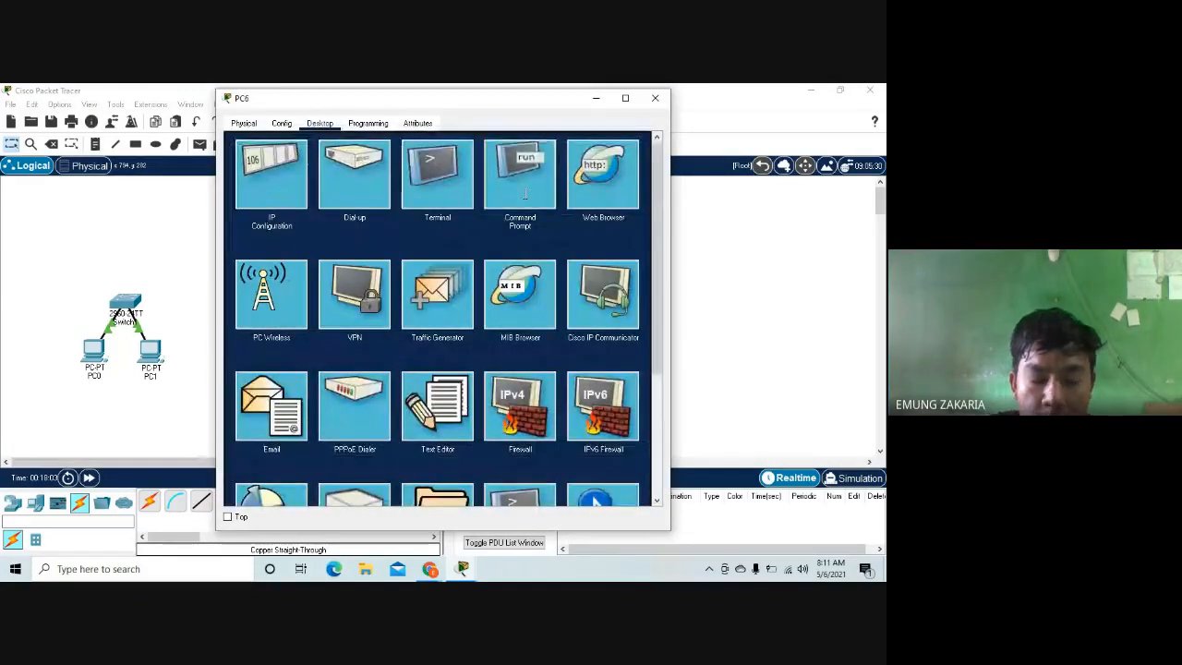
pyautogui.click(523, 193)
pyautogui.write('pin')
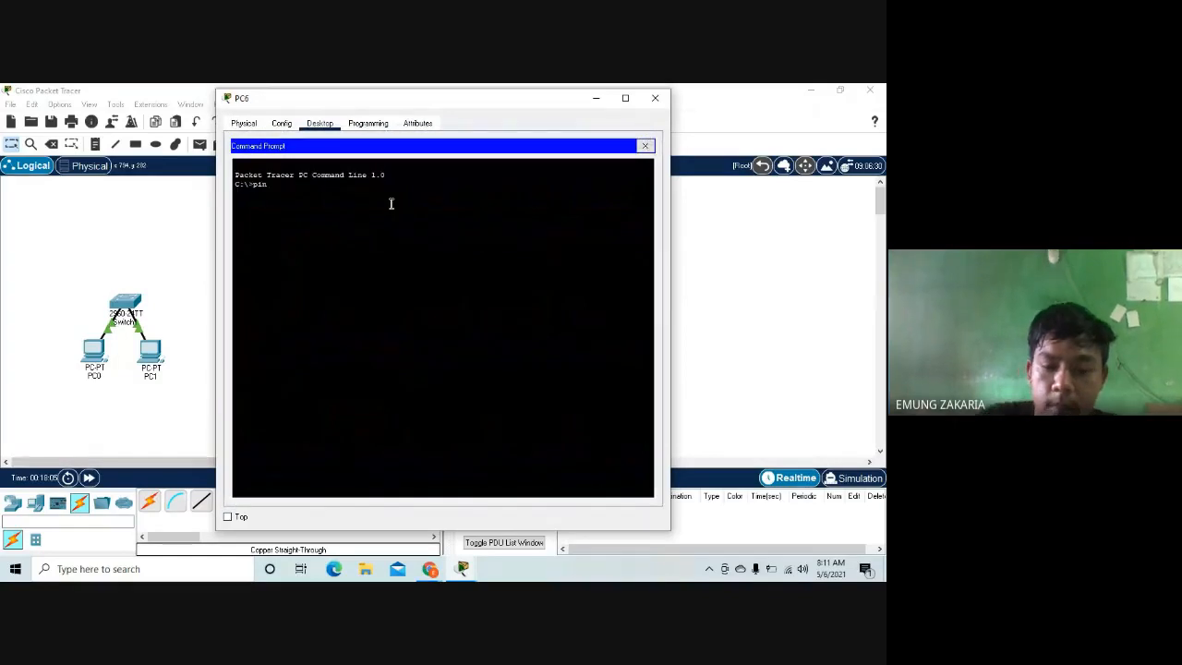
pyautogui.write('g 192.1')
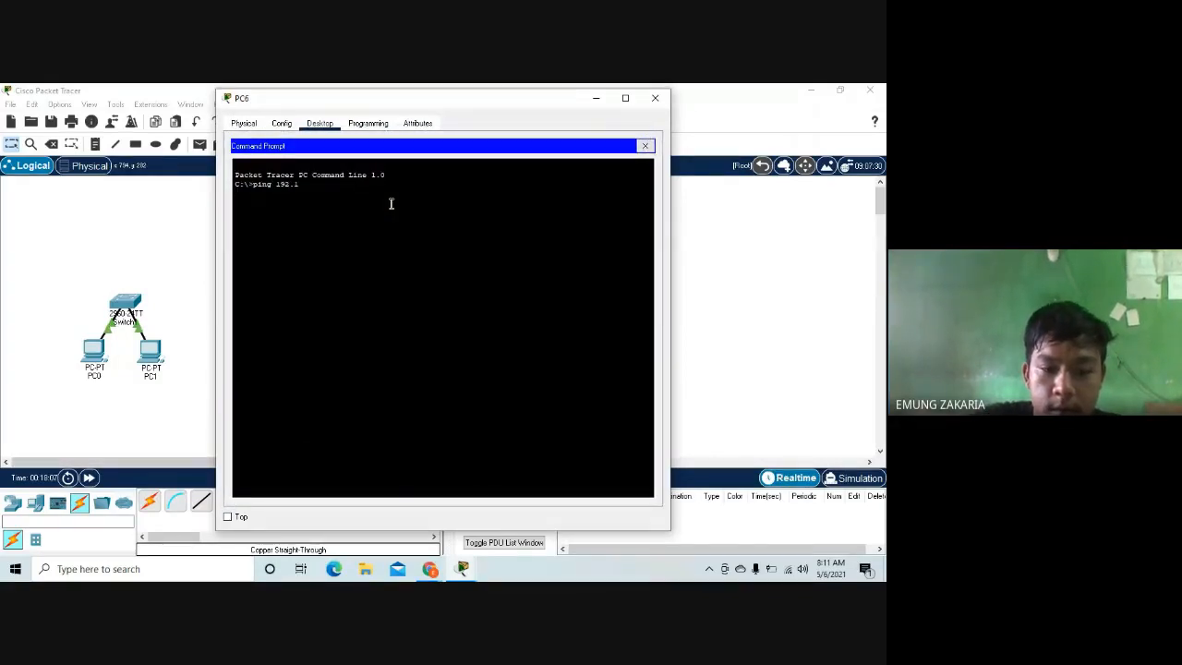
pyautogui.write('68.')
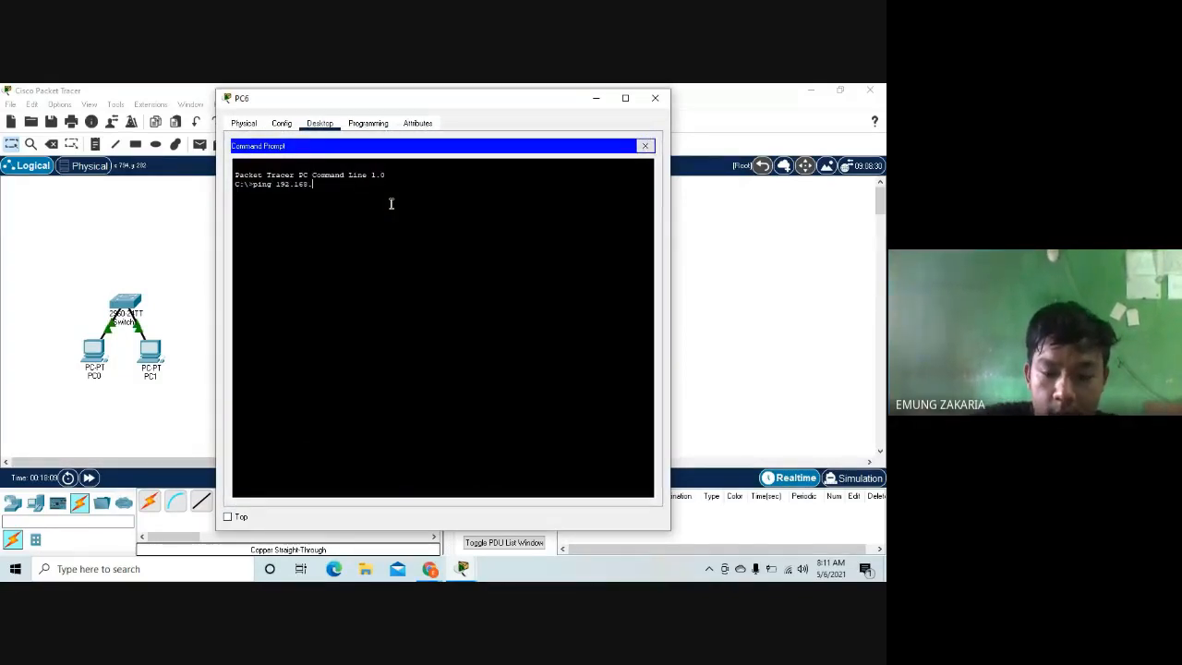
pyautogui.write('10.1')
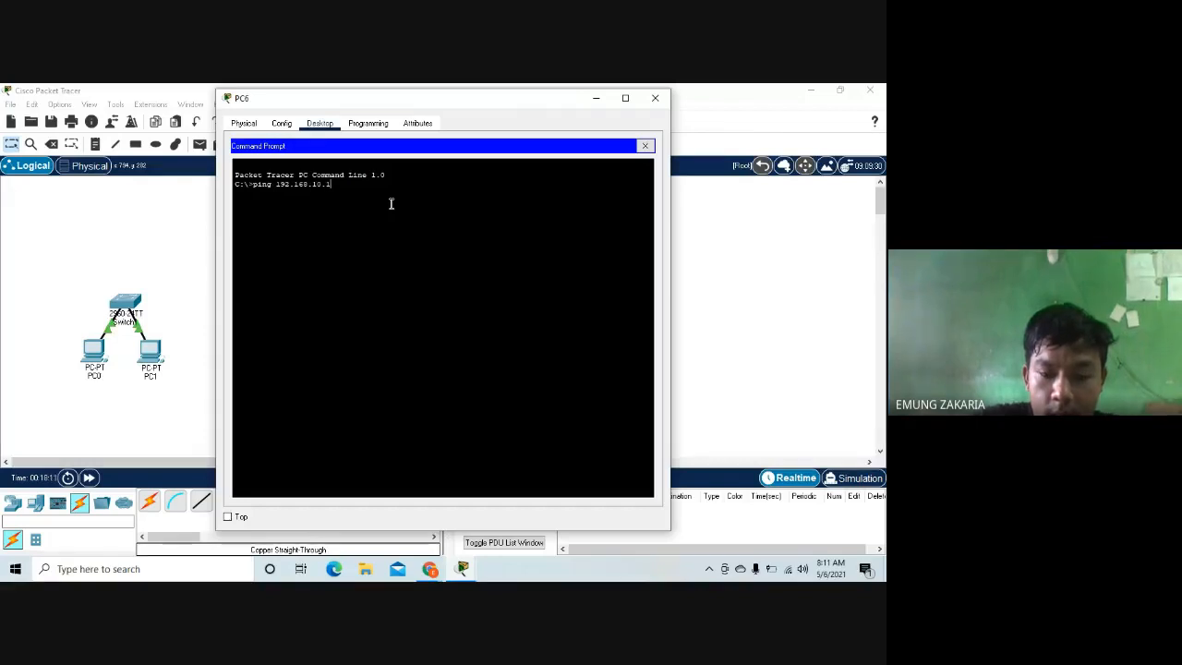
pyautogui.press('Return')
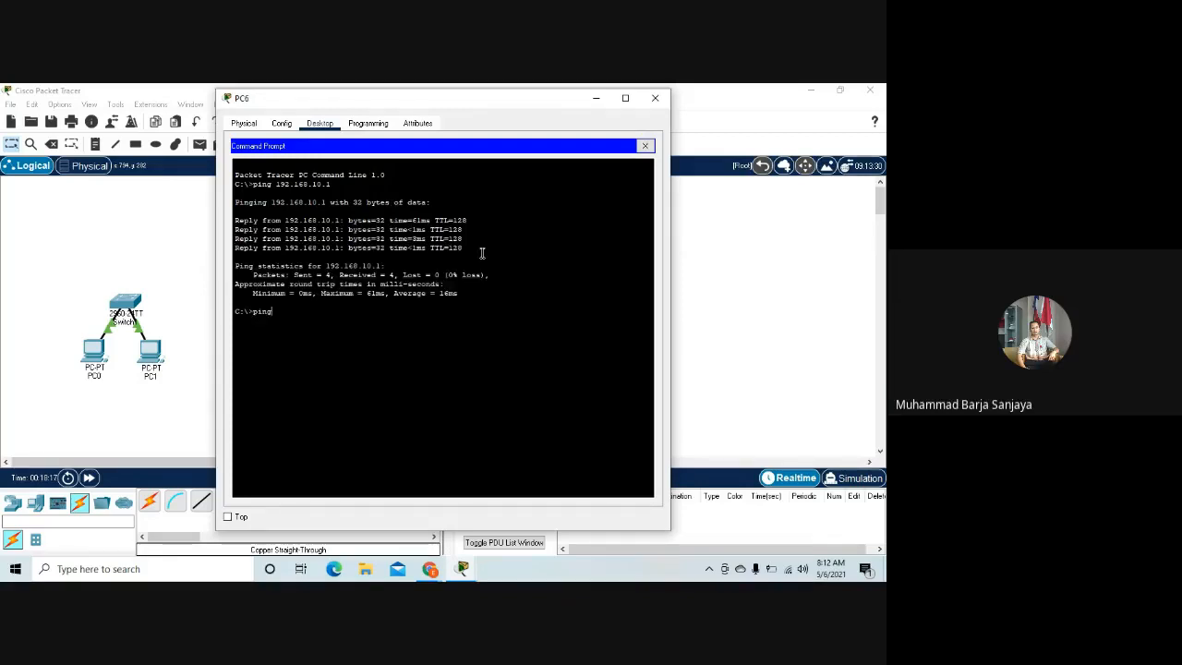
# Ping 192.168.10.2 from PC6's Command Prompt.
pyautogui.press('Return')
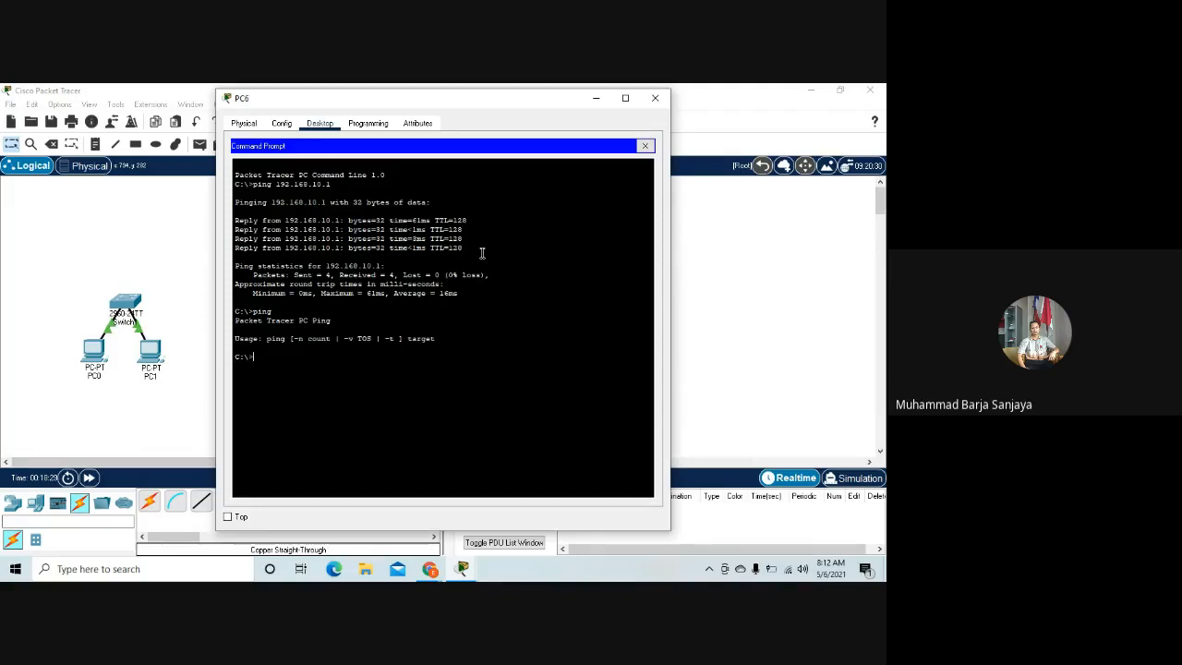
pyautogui.press('Up')
pyautogui.press('Up')
pyautogui.press('BackSpace')
pyautogui.write('2.168.10.2')
pyautogui.press('Return')
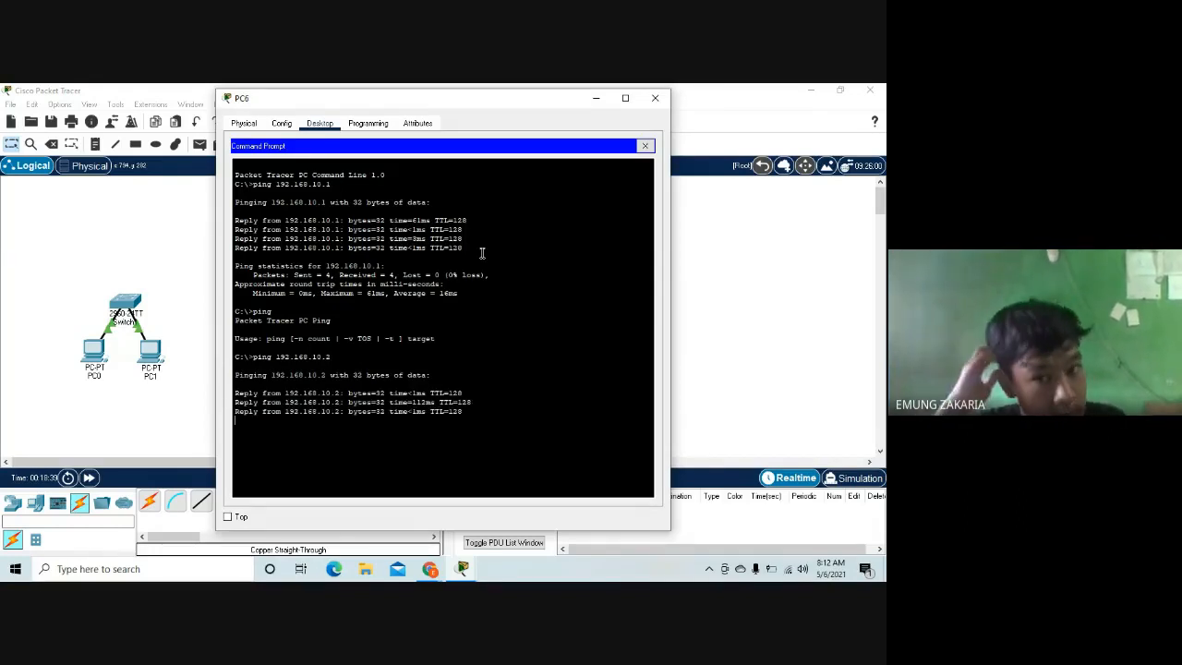
# Ping 192.168.10.4 from PC6 and close the PC6 window.
pyautogui.write('ping 192.168.10.')
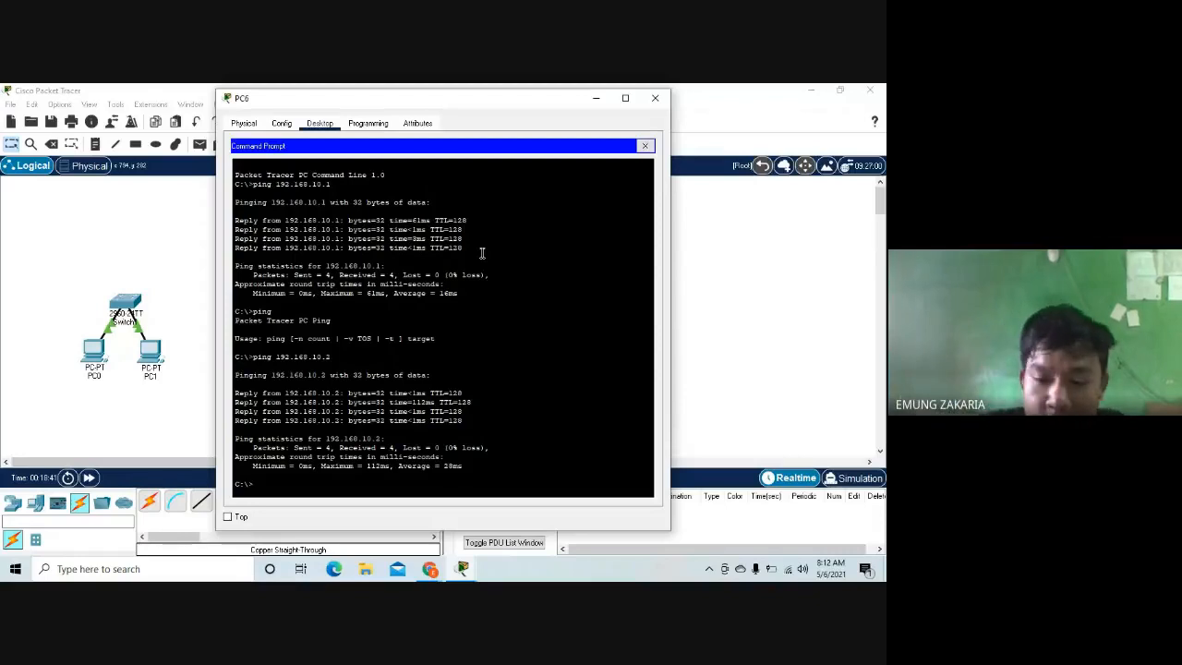
pyautogui.write('4')
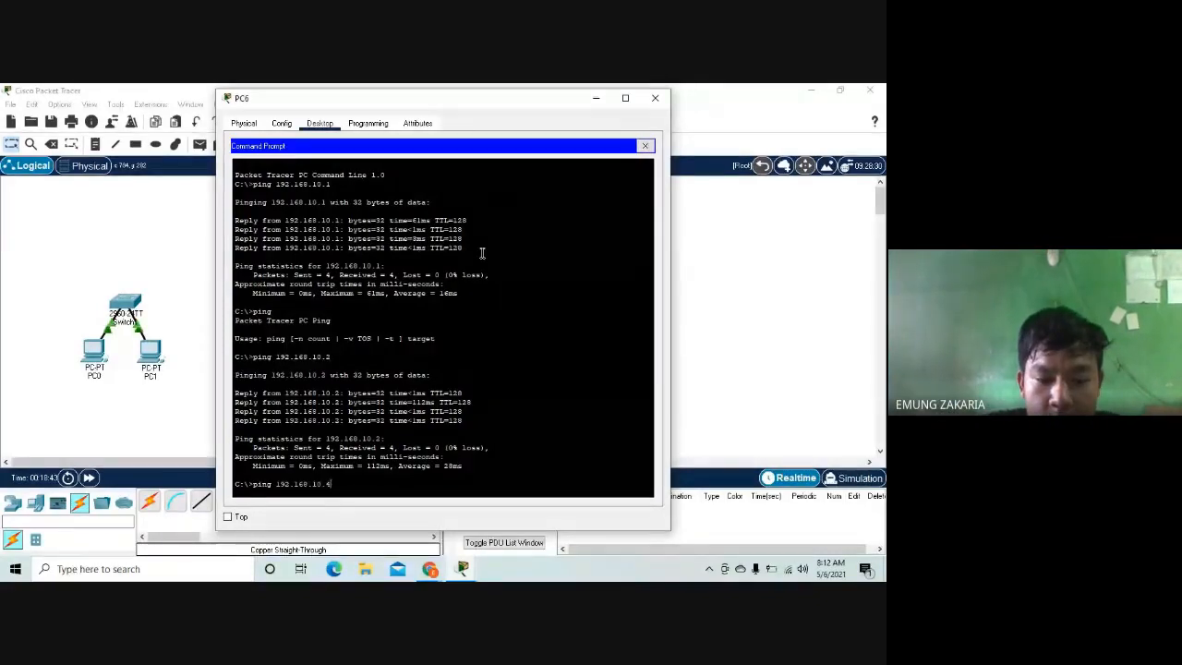
pyautogui.press('Return')
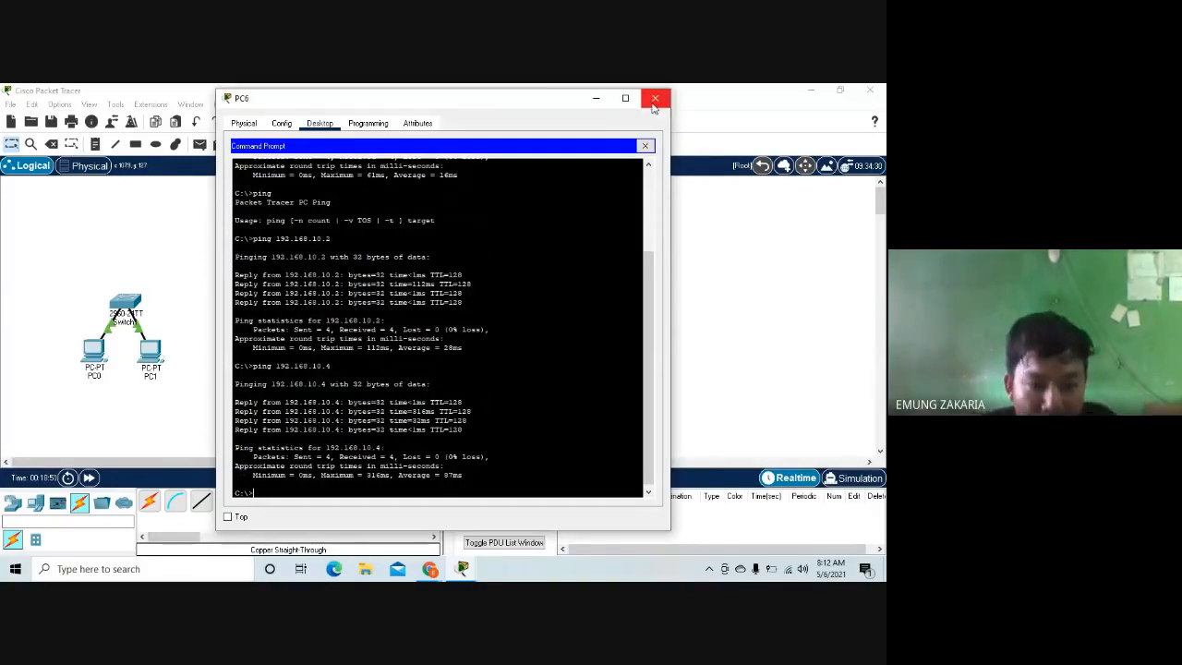
pyautogui.click(655, 102)
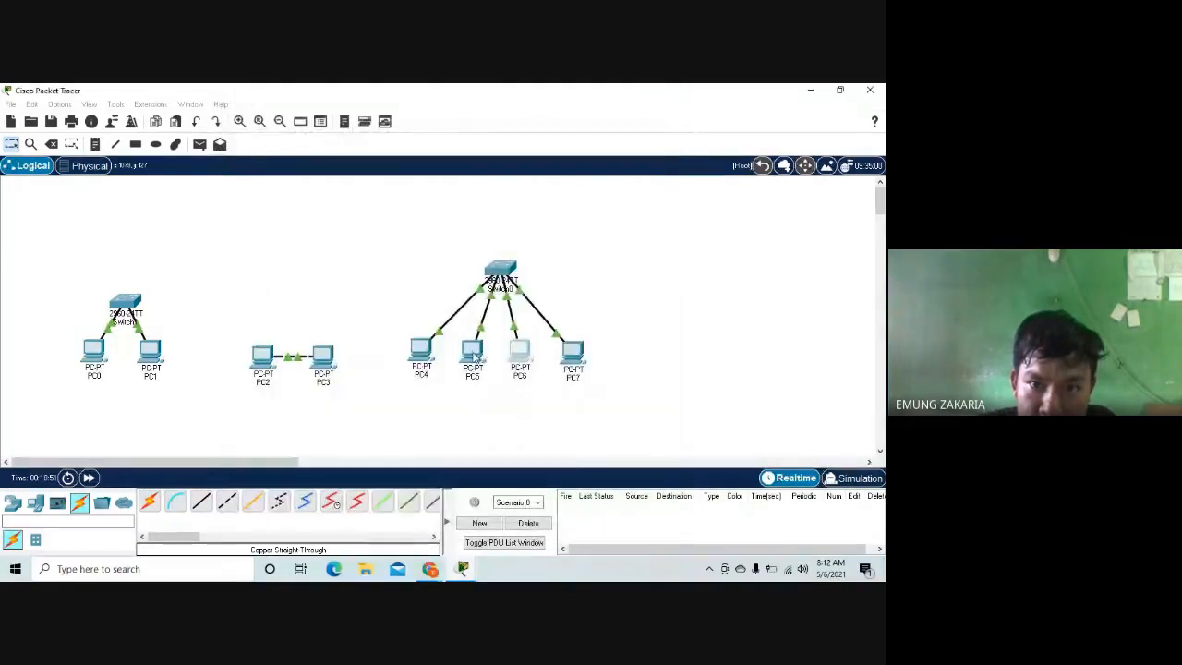
# Open PC5's Command Prompt in place of its IP configuration and ping 192.168.10.1 and 192.168.10.3.
pyautogui.click(472, 358)
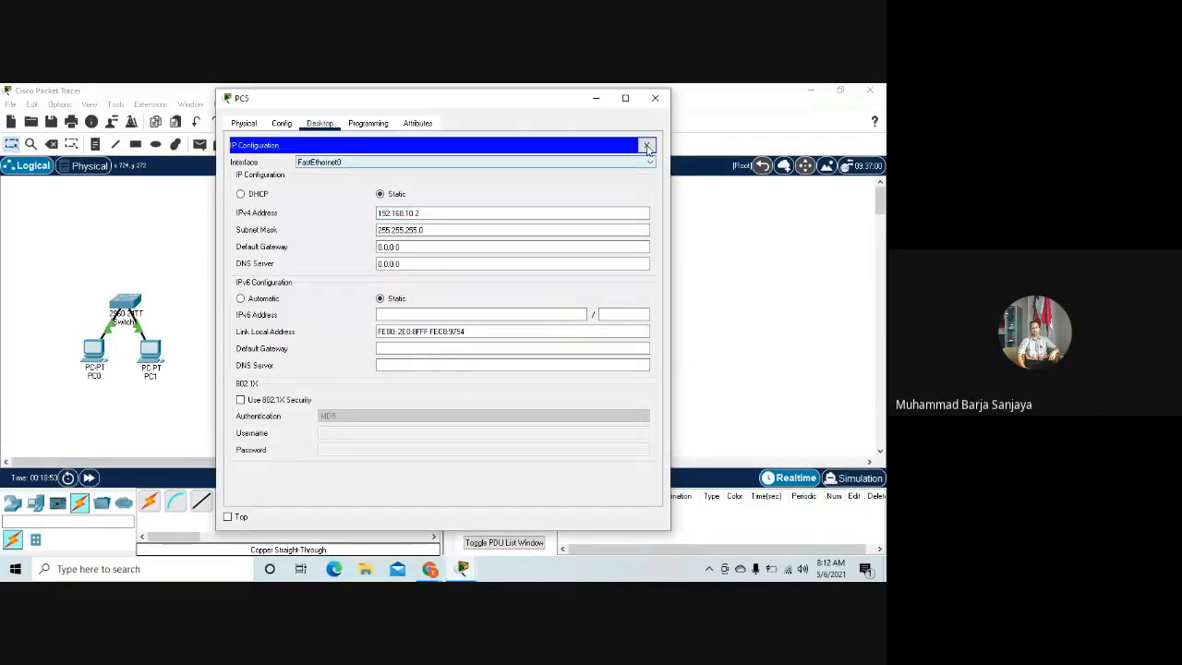
pyautogui.click(647, 145)
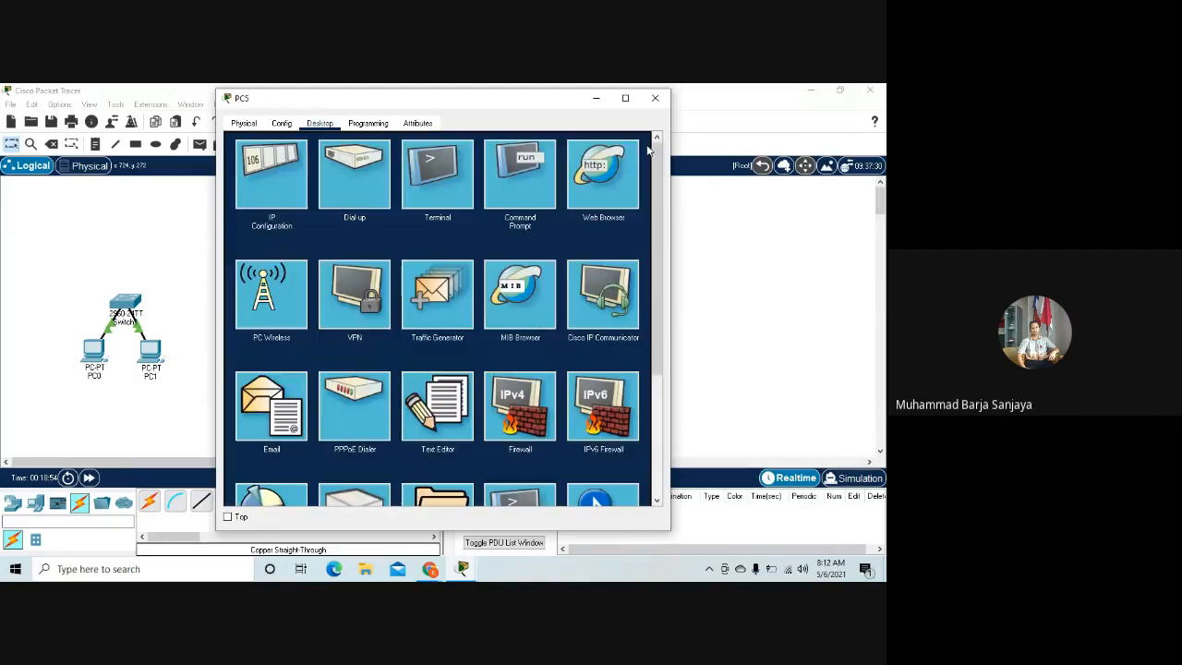
pyautogui.click(523, 174)
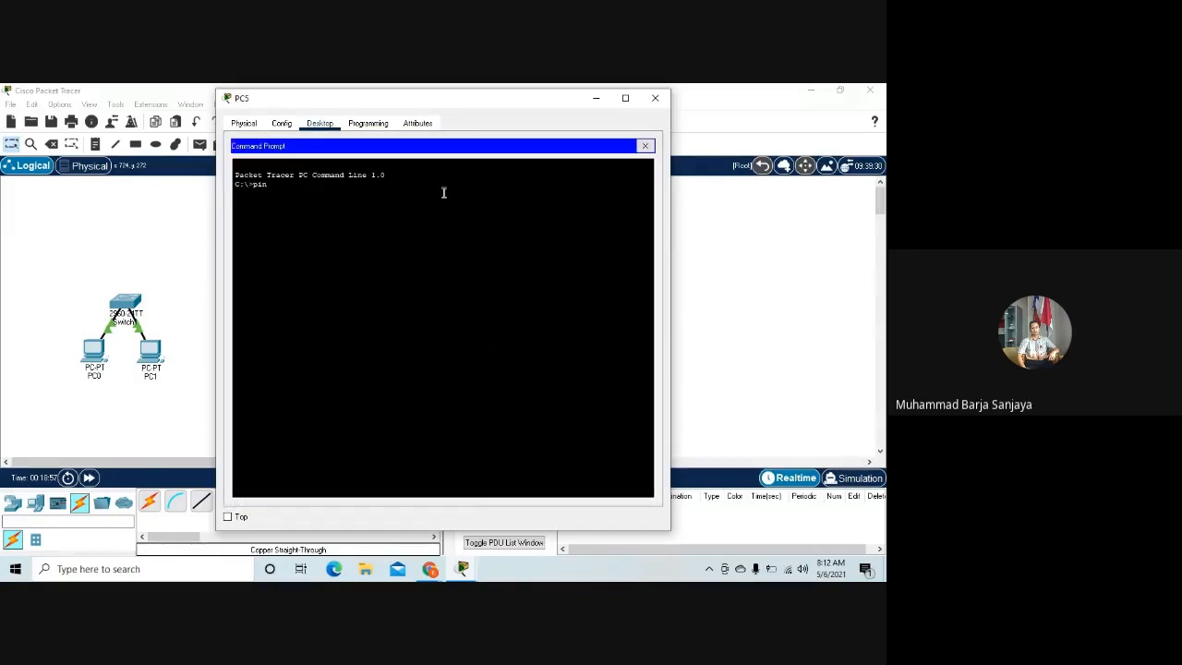
pyautogui.write('ping 192')
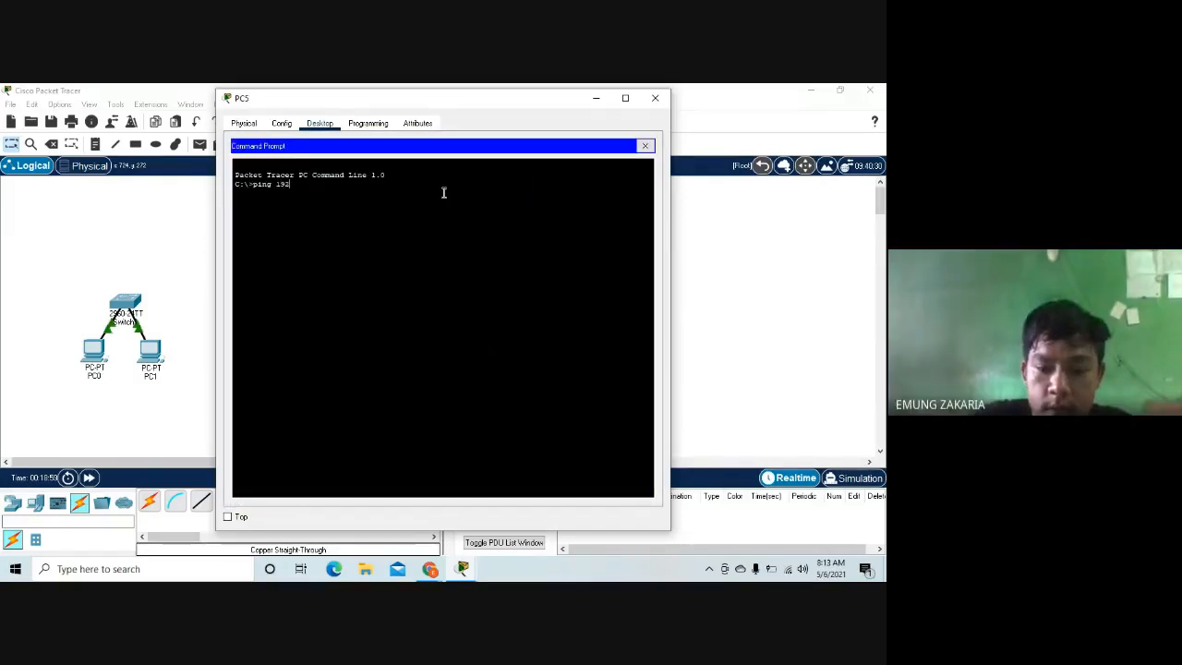
pyautogui.write('.168.1')
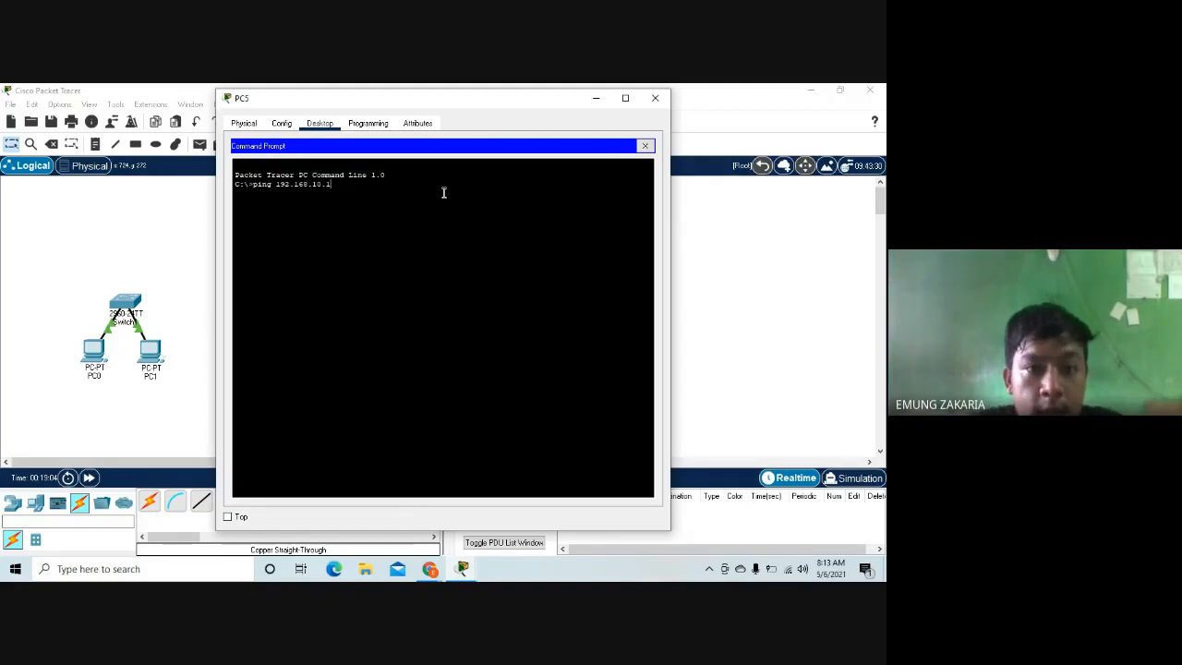
pyautogui.press('Return')
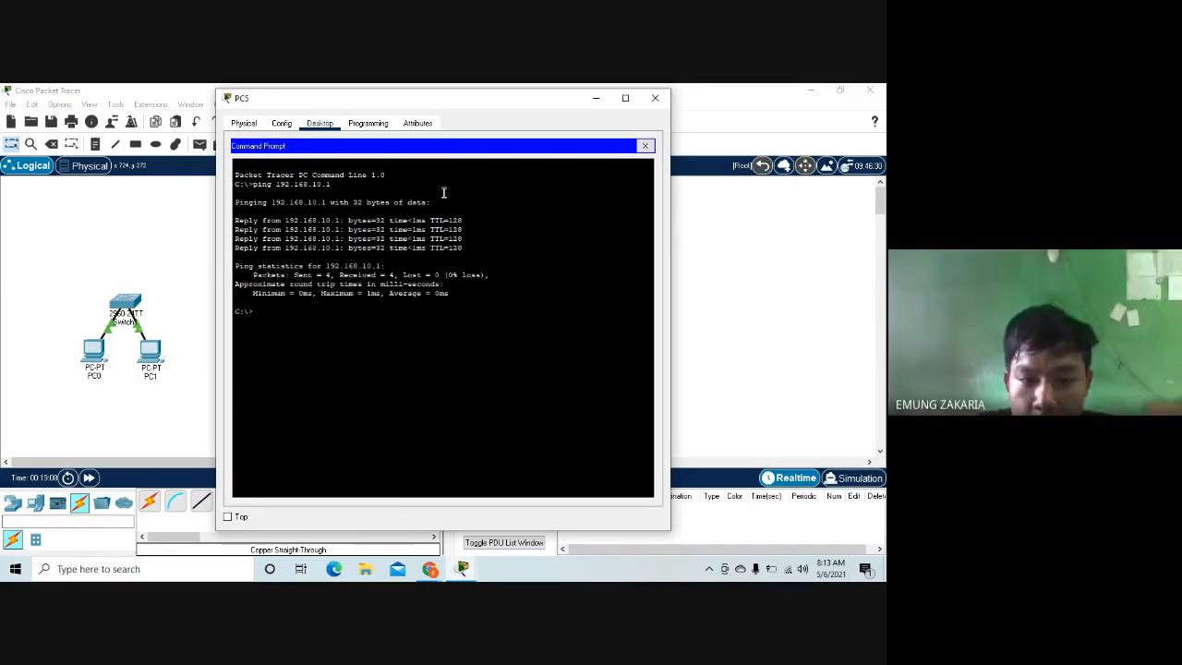
pyautogui.press('Up')
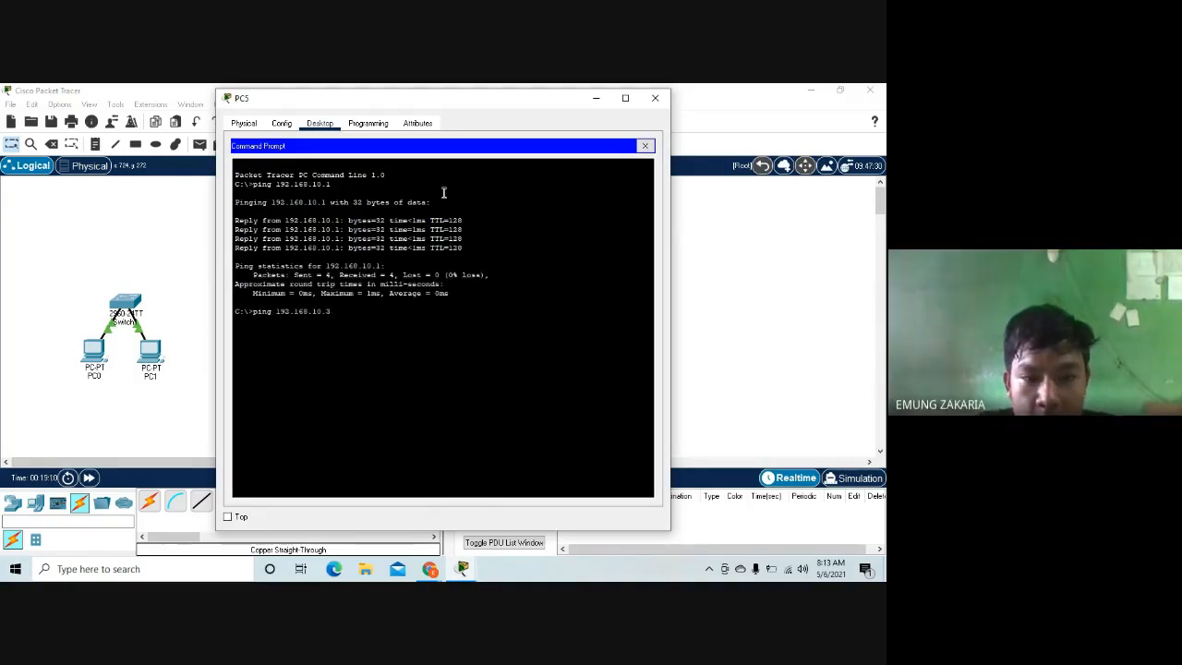
pyautogui.press('Return')
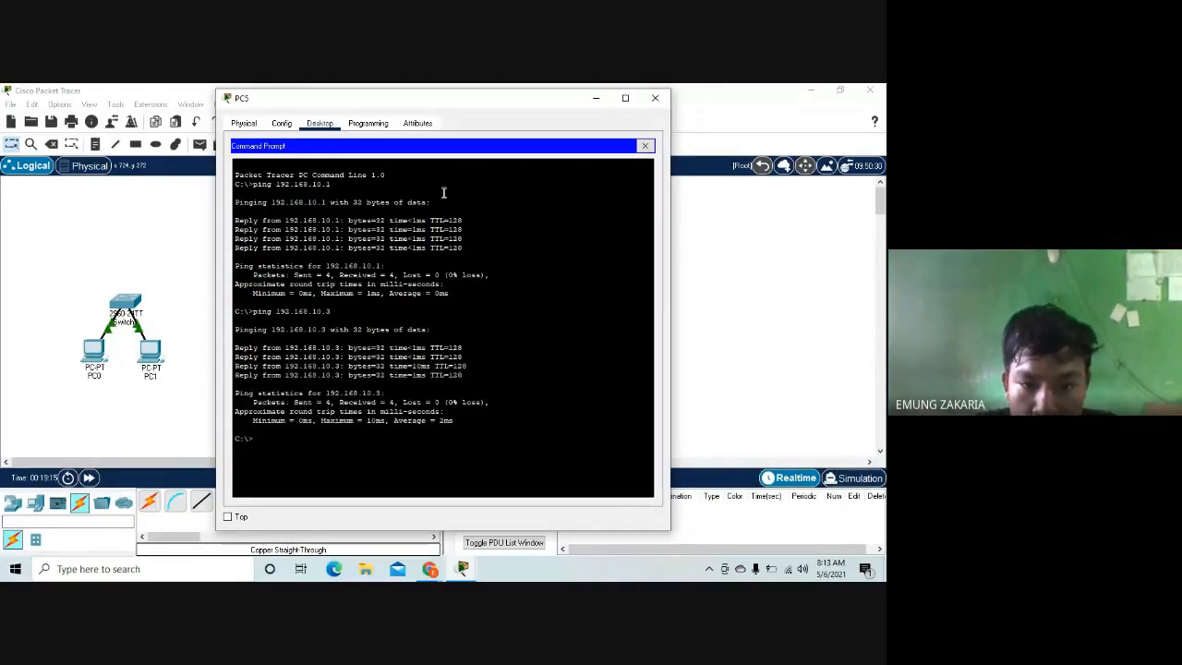
# Ping 192.168.10.4 from PC5's Command Prompt and close the PC5 window.
pyautogui.press('Up')
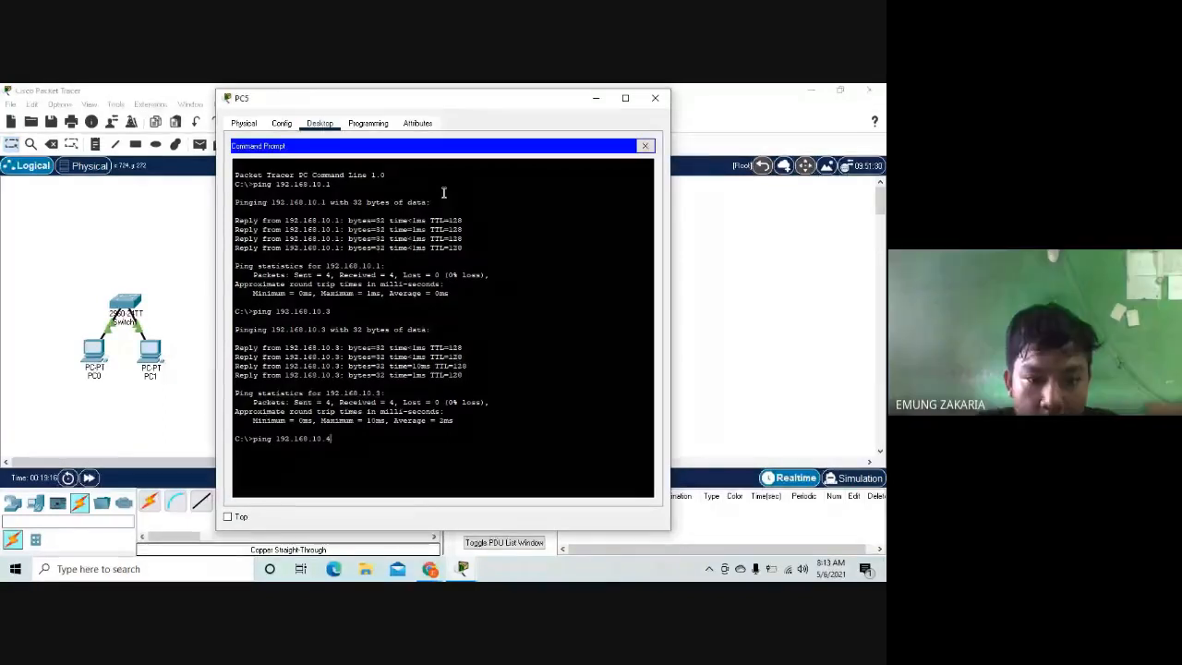
pyautogui.press('Return')
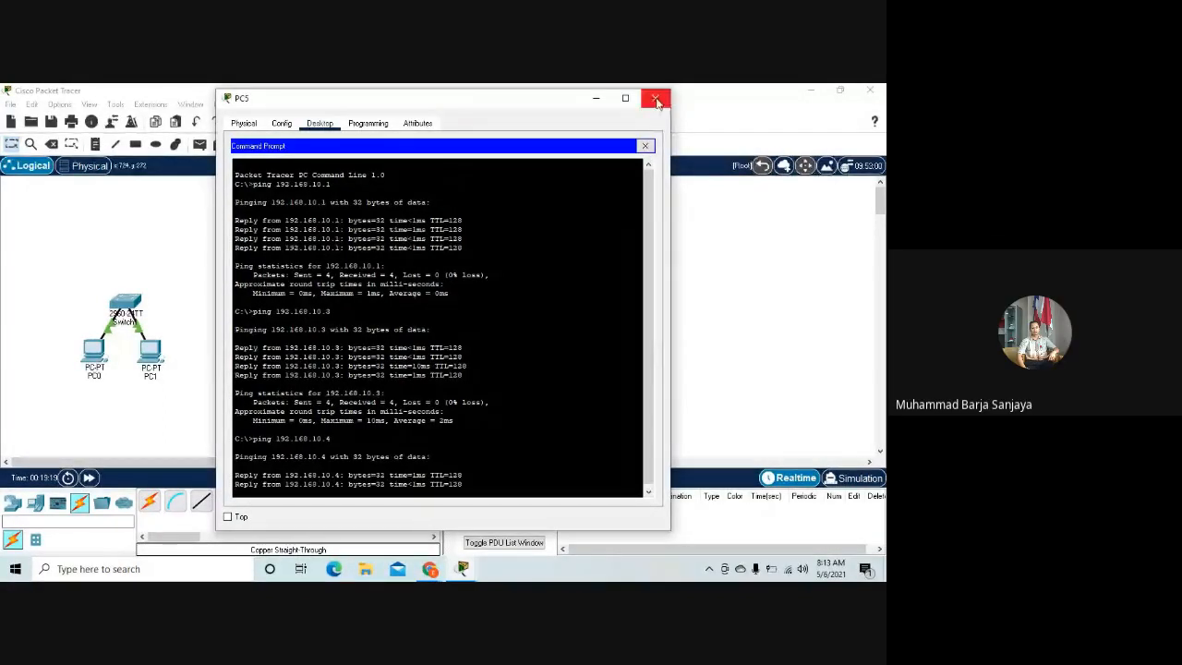
pyautogui.click(654, 97)
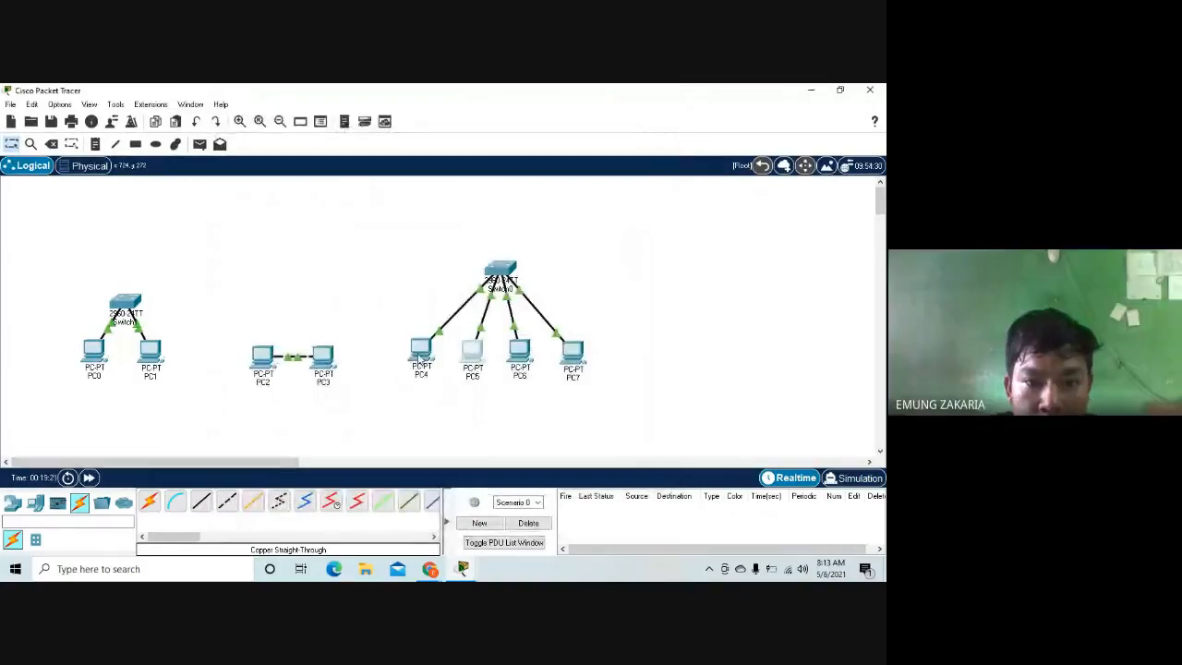
# Open PC4's Command Prompt in place of its IP configuration and ping 192.168.10.2.
pyautogui.click(421, 356)
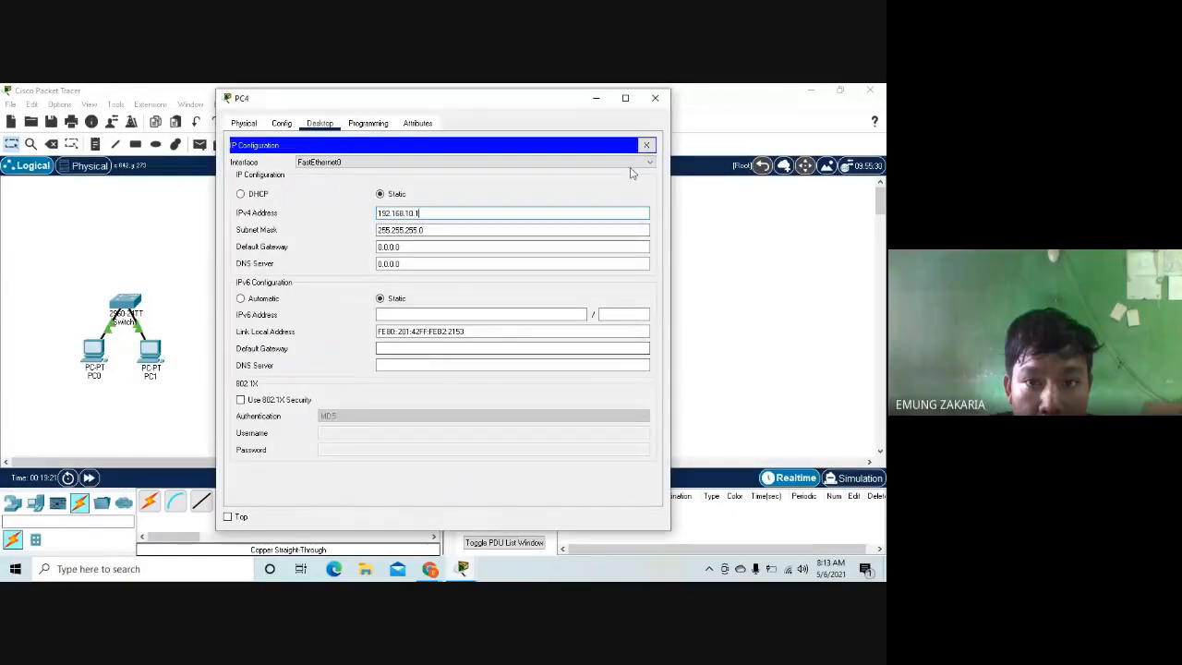
pyautogui.click(647, 146)
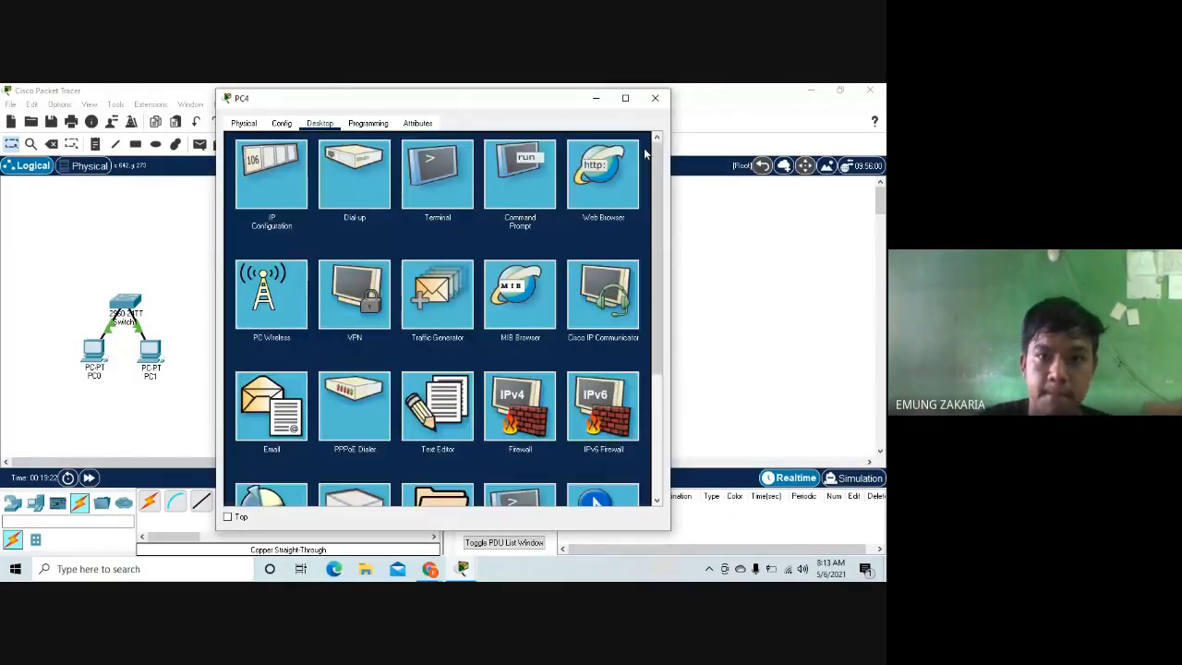
pyautogui.click(506, 189)
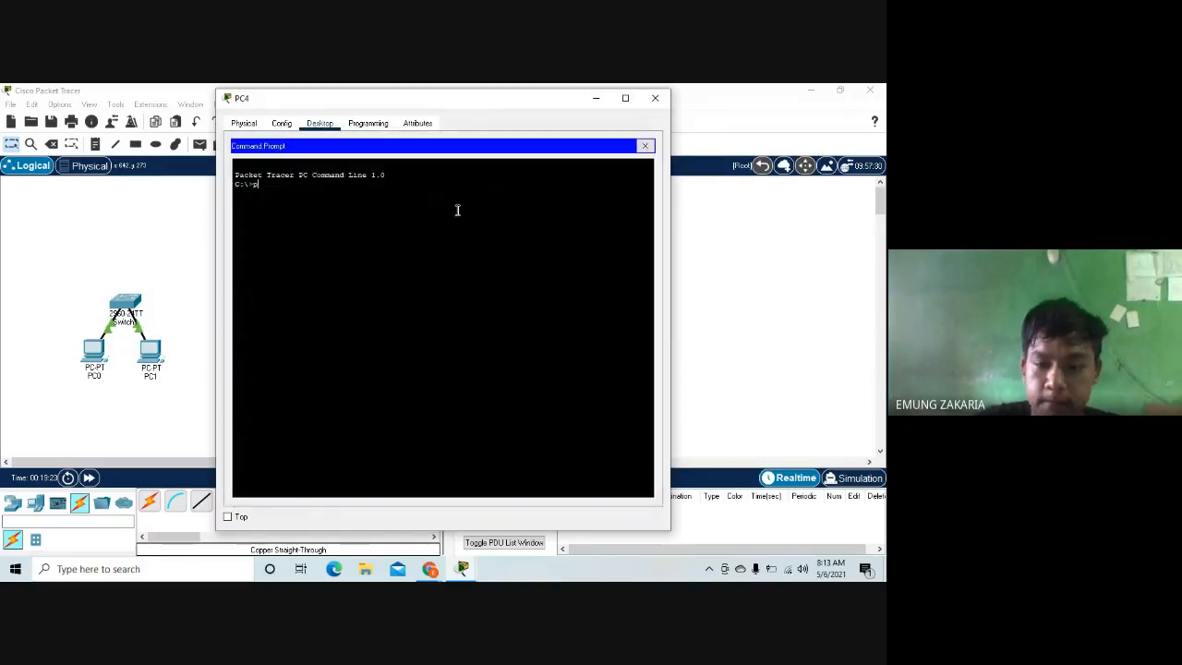
pyautogui.write('ping 192.1')
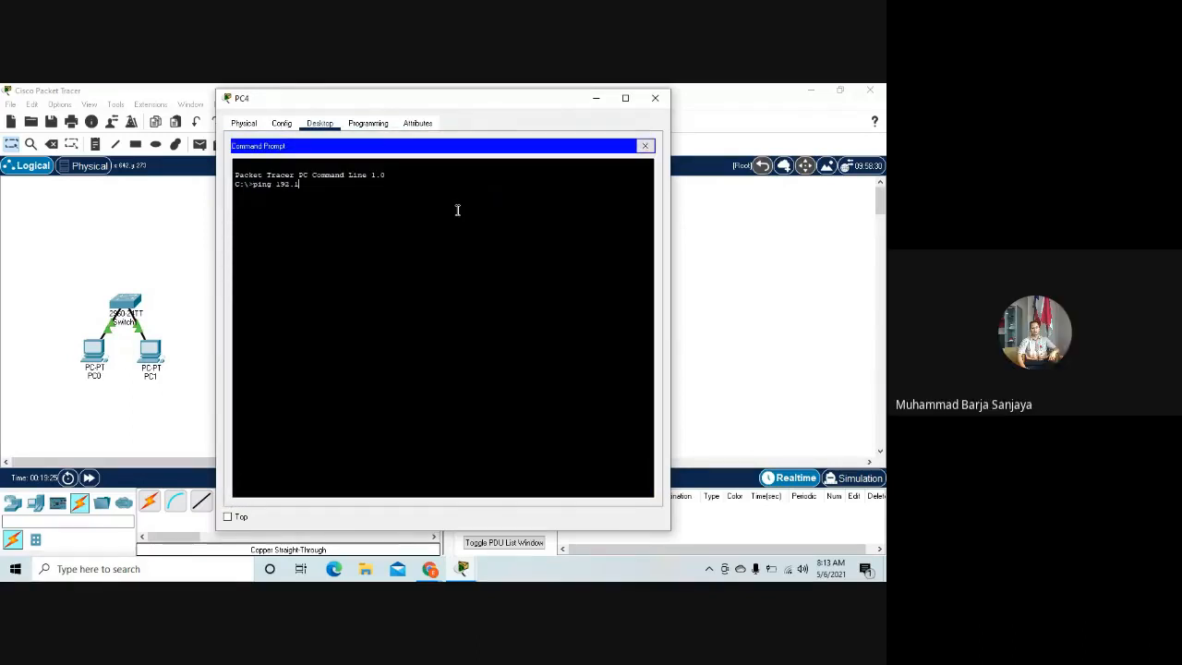
pyautogui.write('68.10.2')
pyautogui.press('Return')
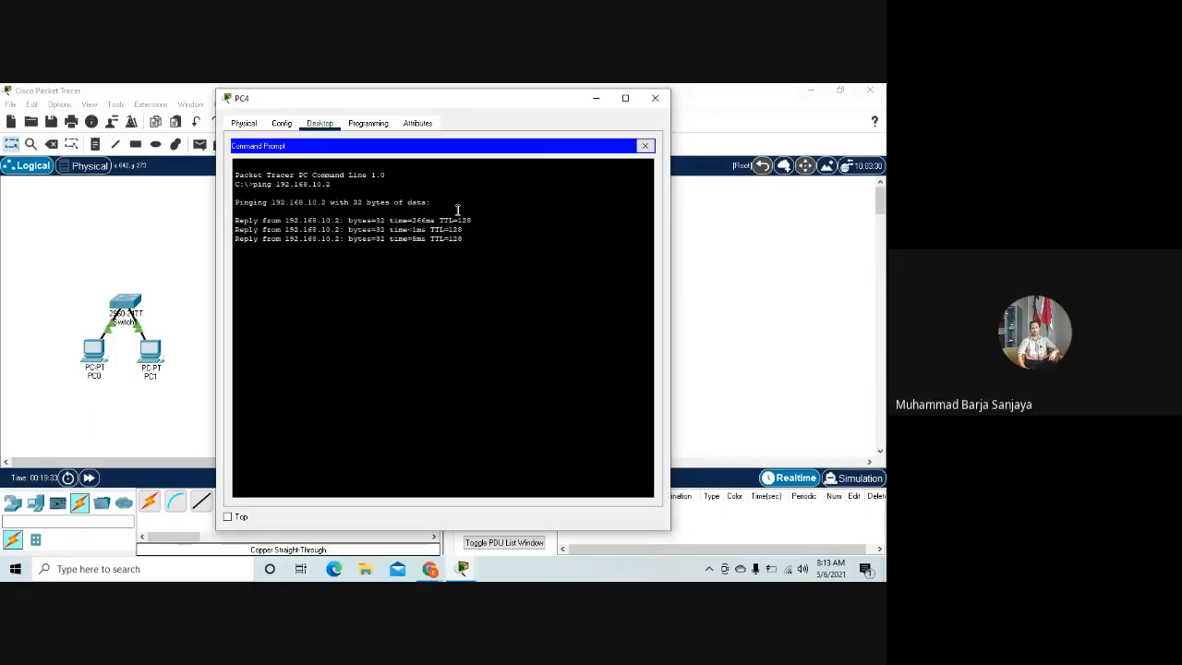
# Ping 192.168.10.1 and 192.168.10.3 from PC4's Command Prompt.
pyautogui.write('ping 192.168.10.')
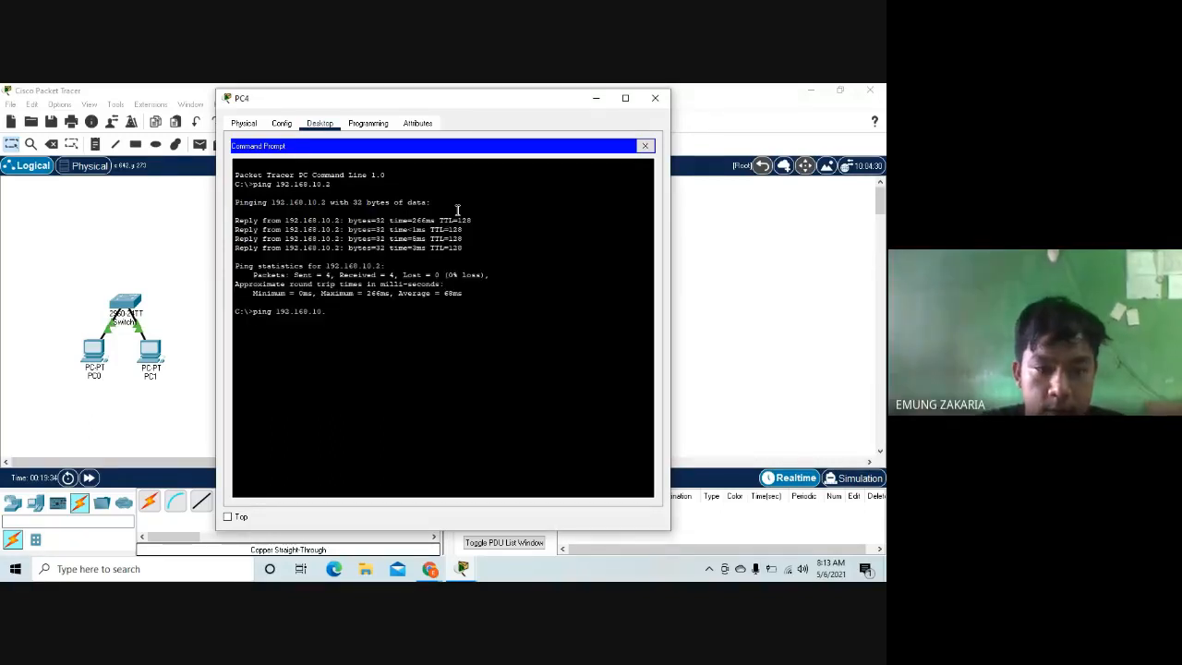
pyautogui.write('1')
pyautogui.press('Return')
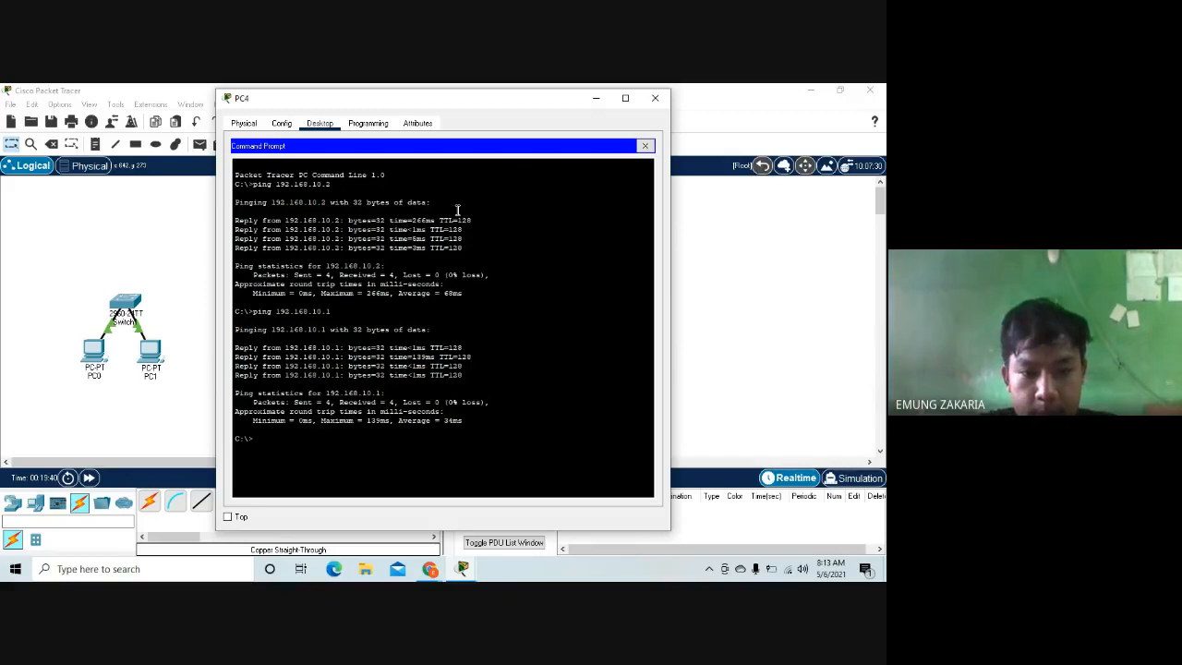
pyautogui.press('Up')
pyautogui.press('BackSpace')
pyautogui.write('3')
pyautogui.press('Return')
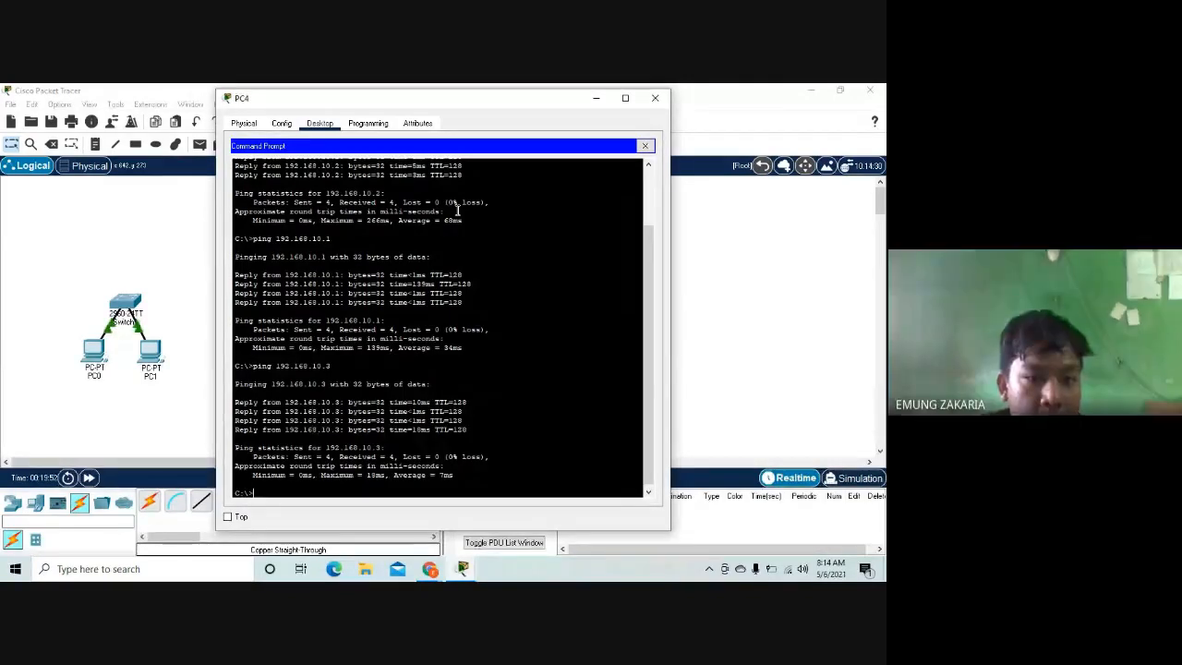
# Ping 192.168.10.4 from PC4's Command Prompt and close the PC4 window.
pyautogui.press('Up')
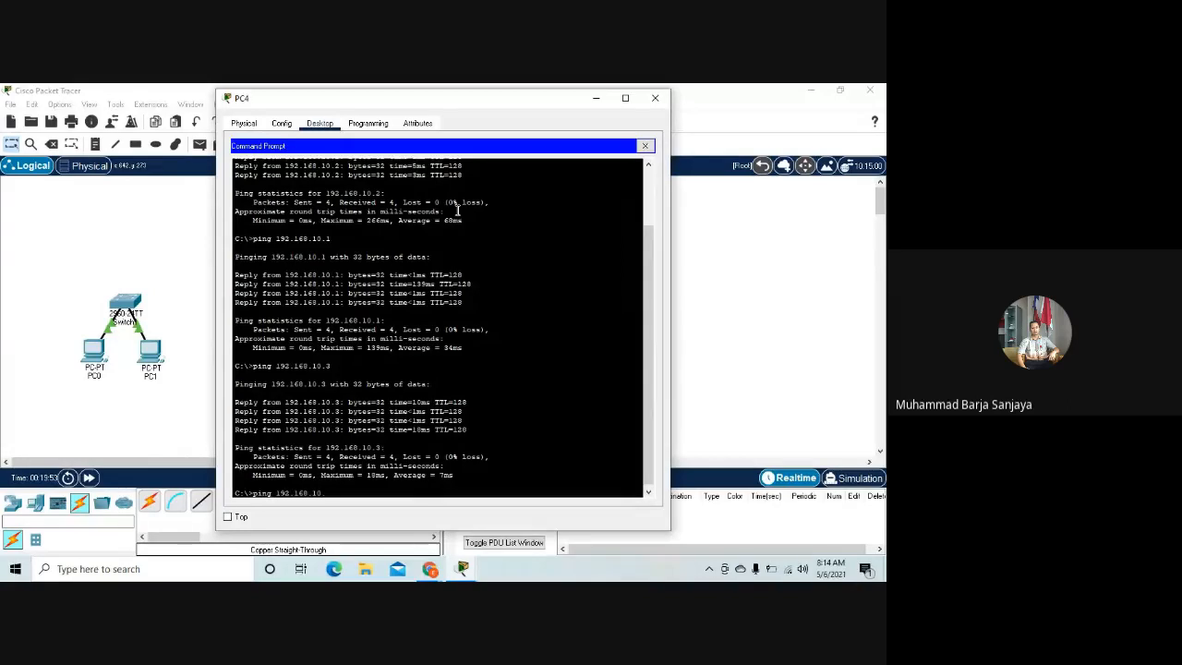
pyautogui.write('4')
pyautogui.press('Return')
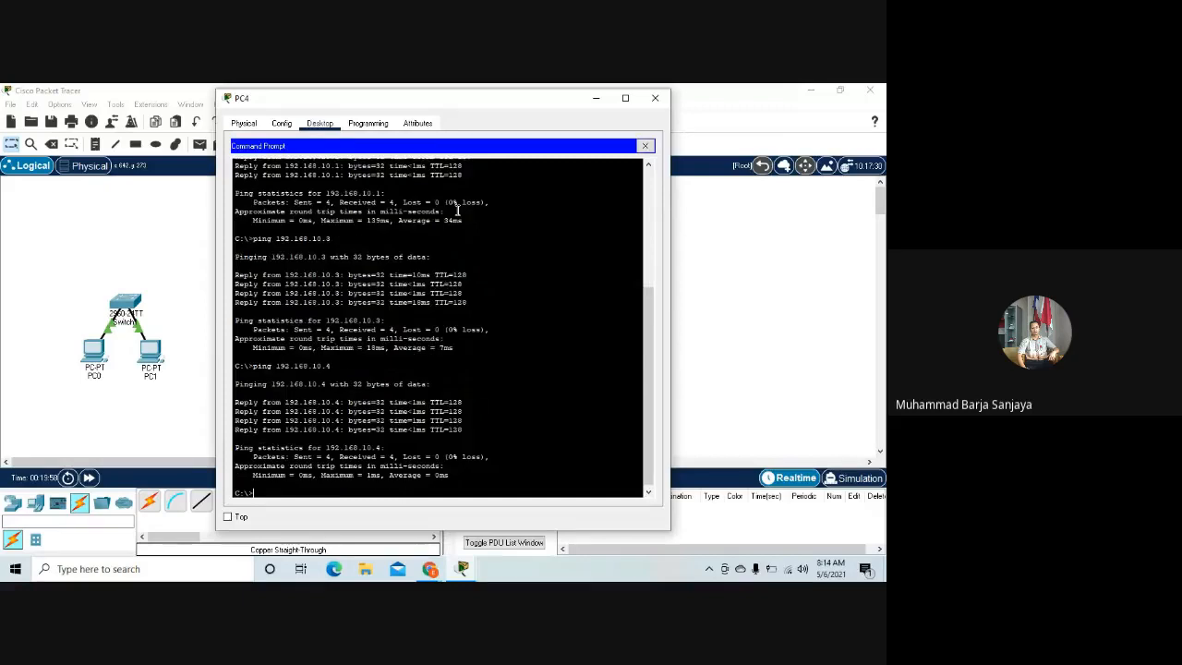
pyautogui.click(655, 99)
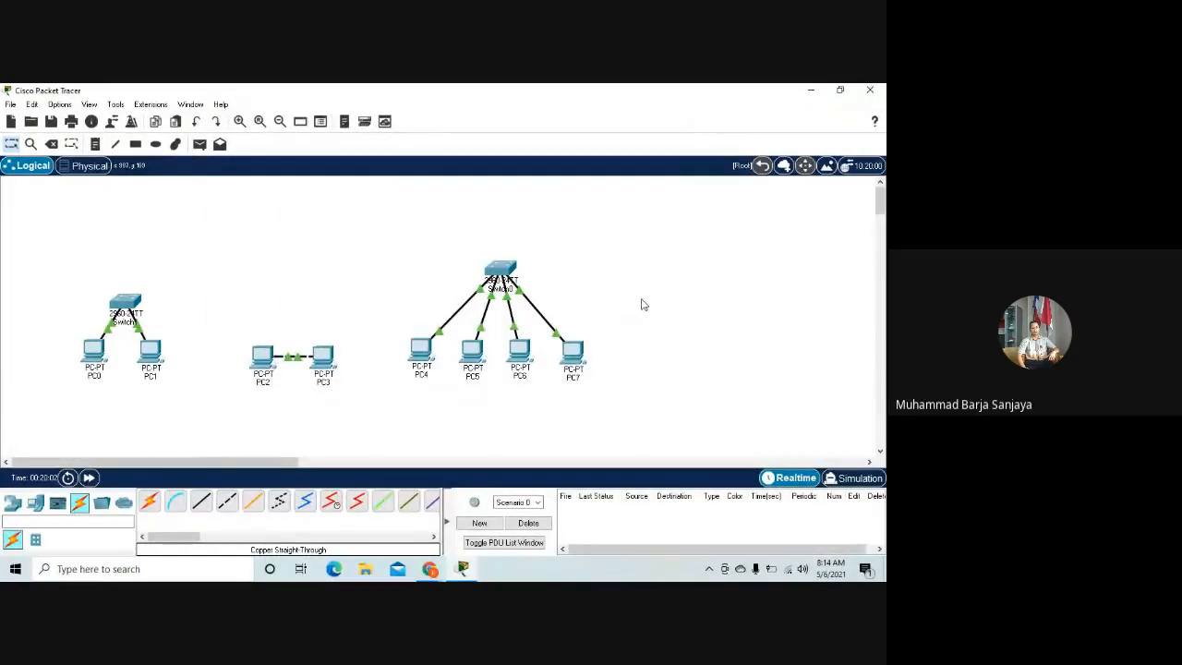
# Reopen PC6's Command Prompt and run ipconfig at the end of its ping history to show its IP settings.
pyautogui.click(521, 359)
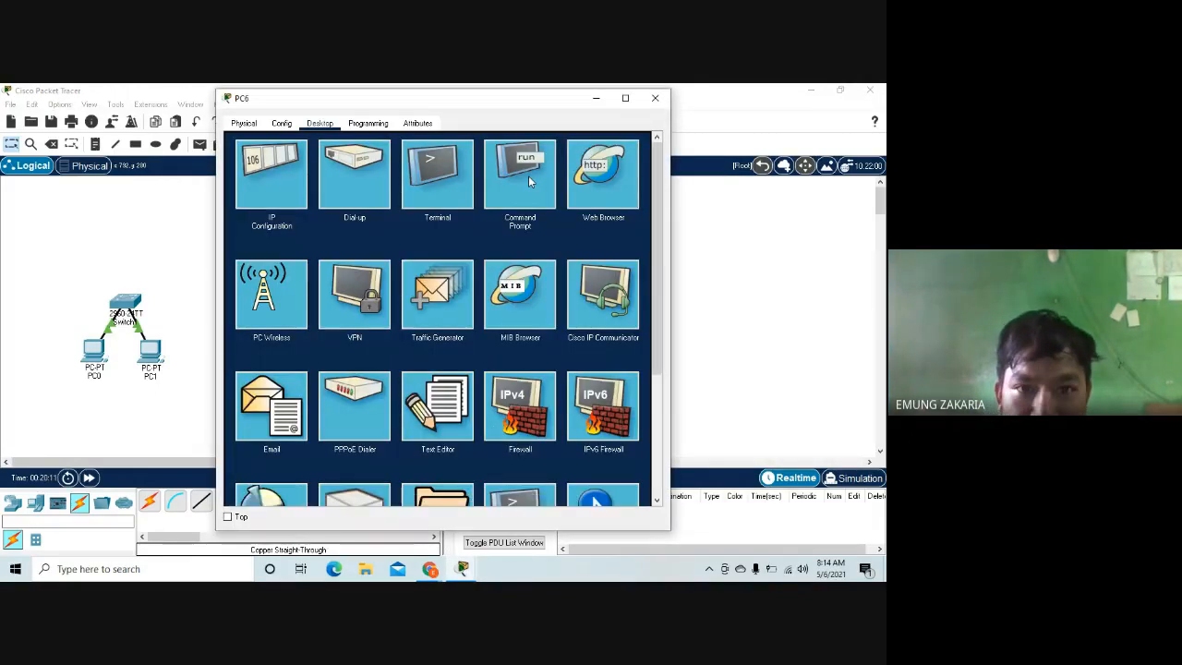
pyautogui.click(529, 180)
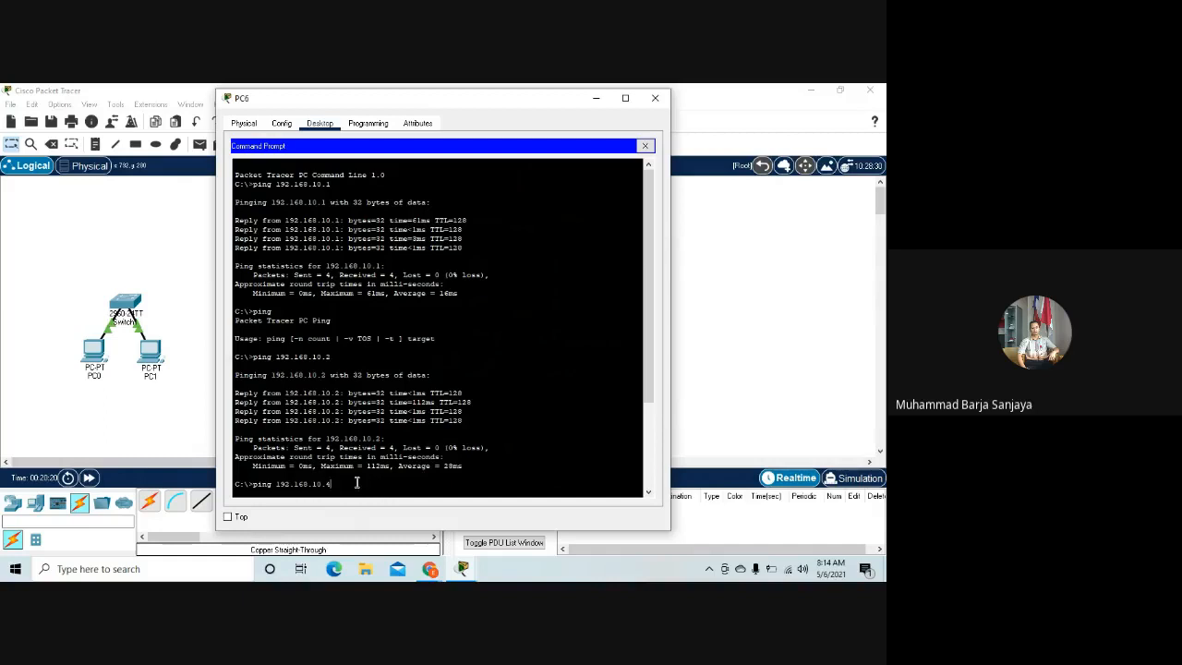
pyautogui.moveTo(342, 484); pyautogui.dragTo(261, 485)
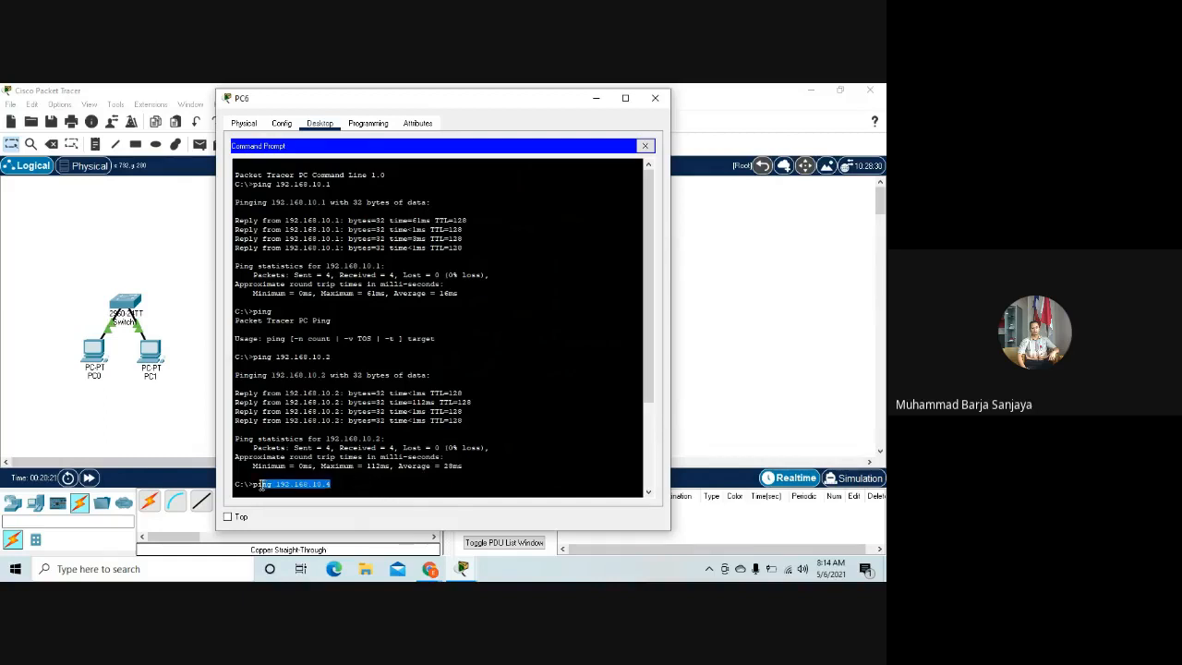
pyautogui.click(465, 392)
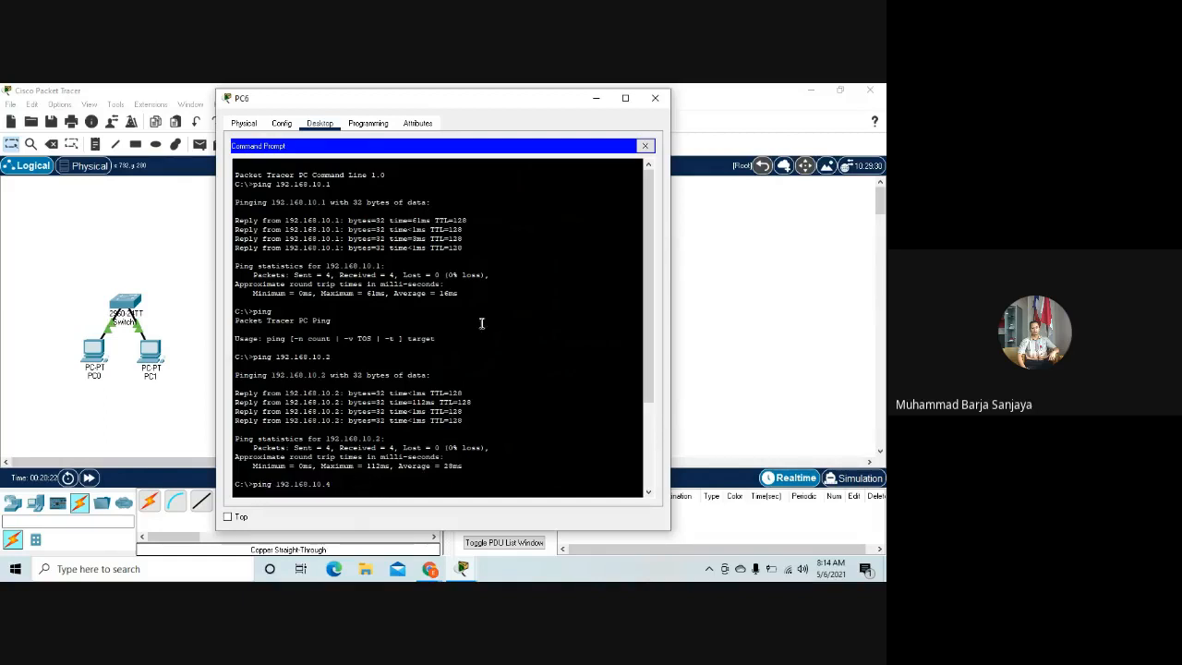
pyautogui.click(415, 476)
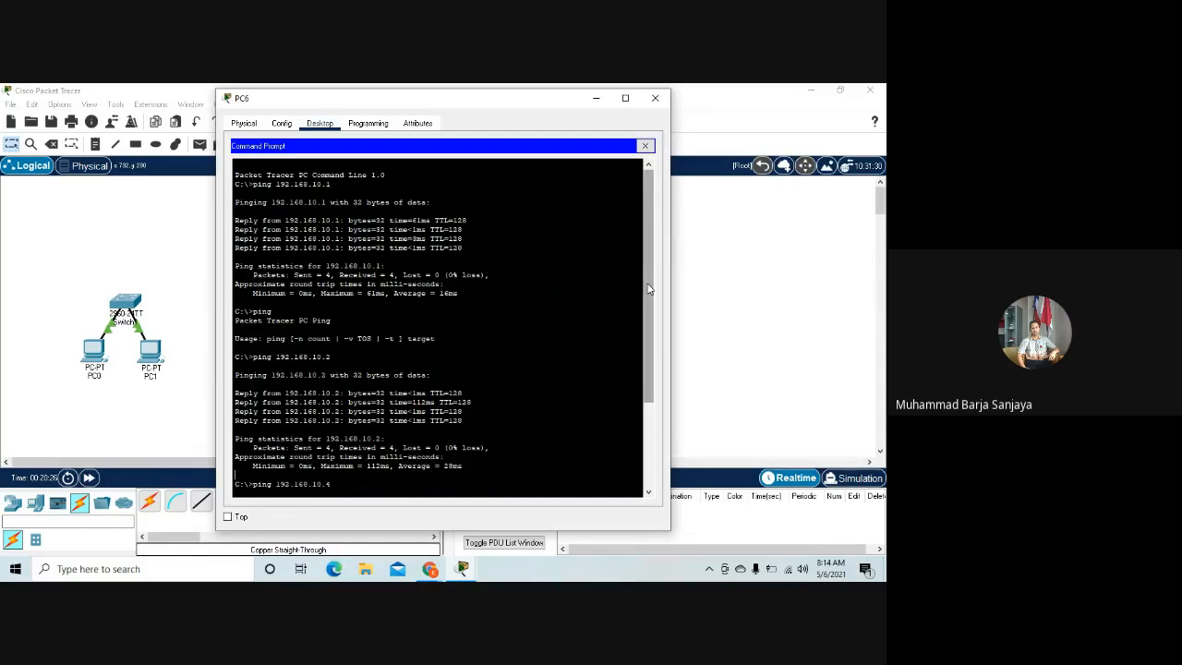
pyautogui.moveTo(649, 289); pyautogui.dragTo(649, 375)
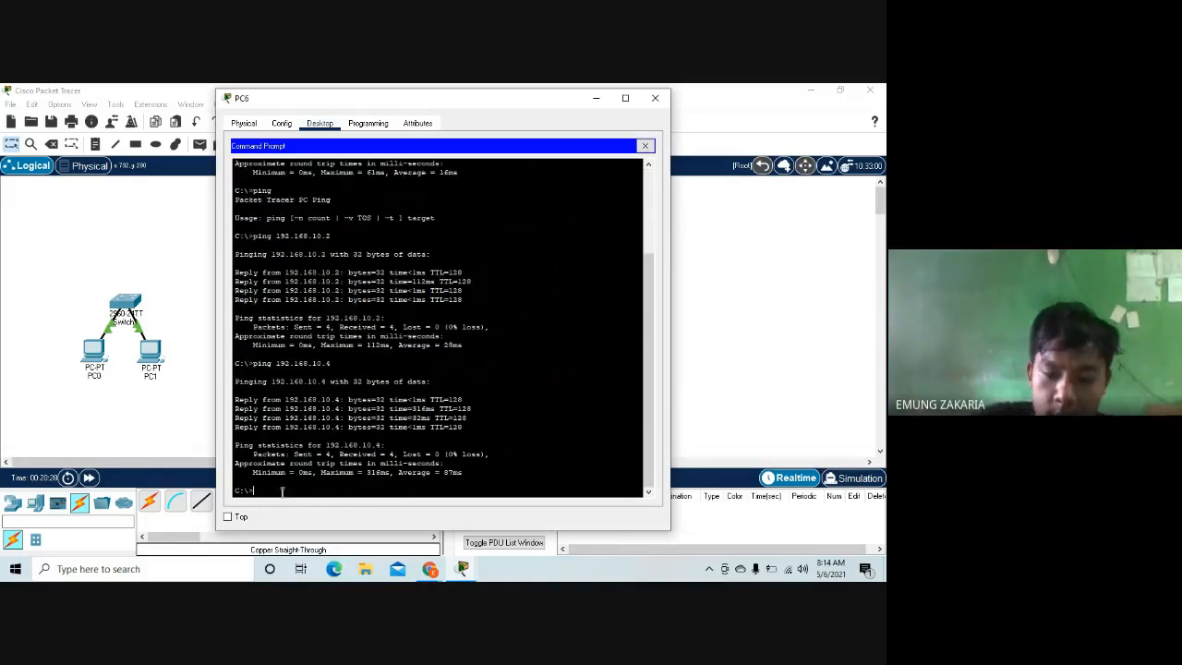
pyautogui.click(269, 492)
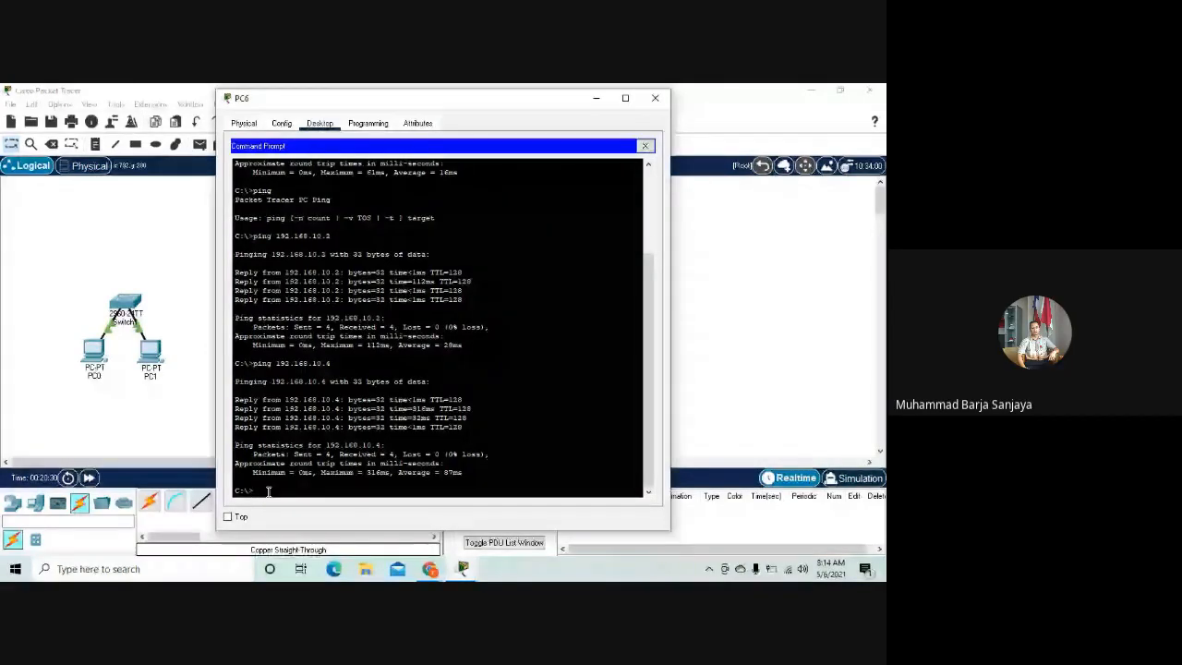
pyautogui.write('ipconfig')
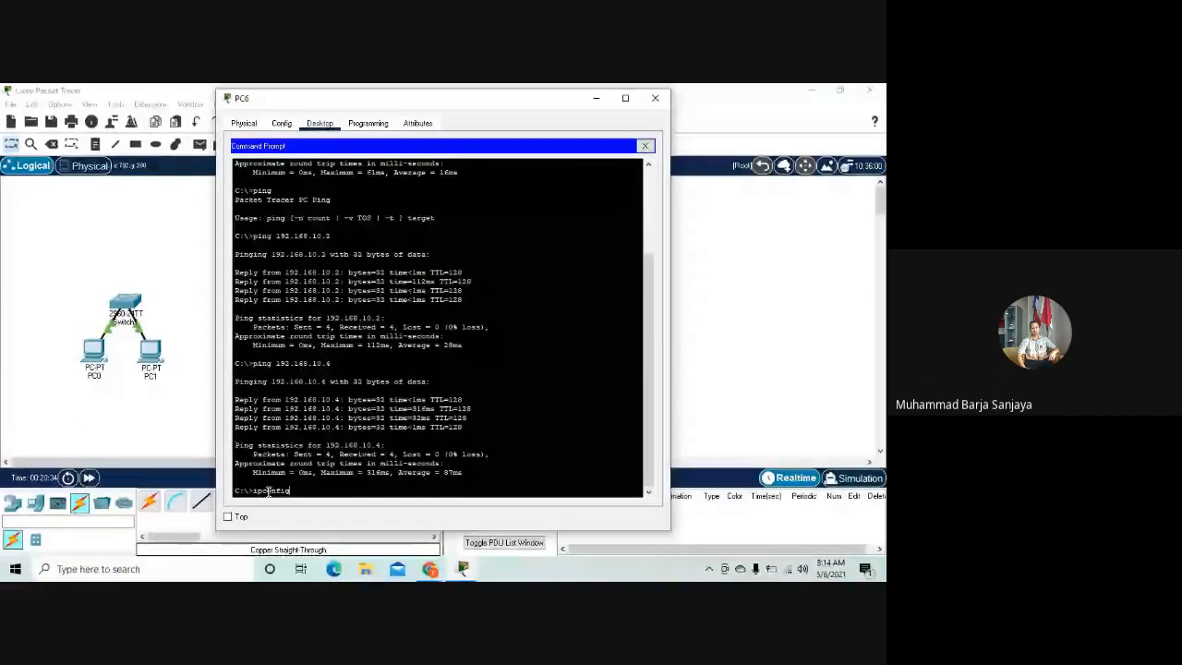
pyautogui.press('Return')
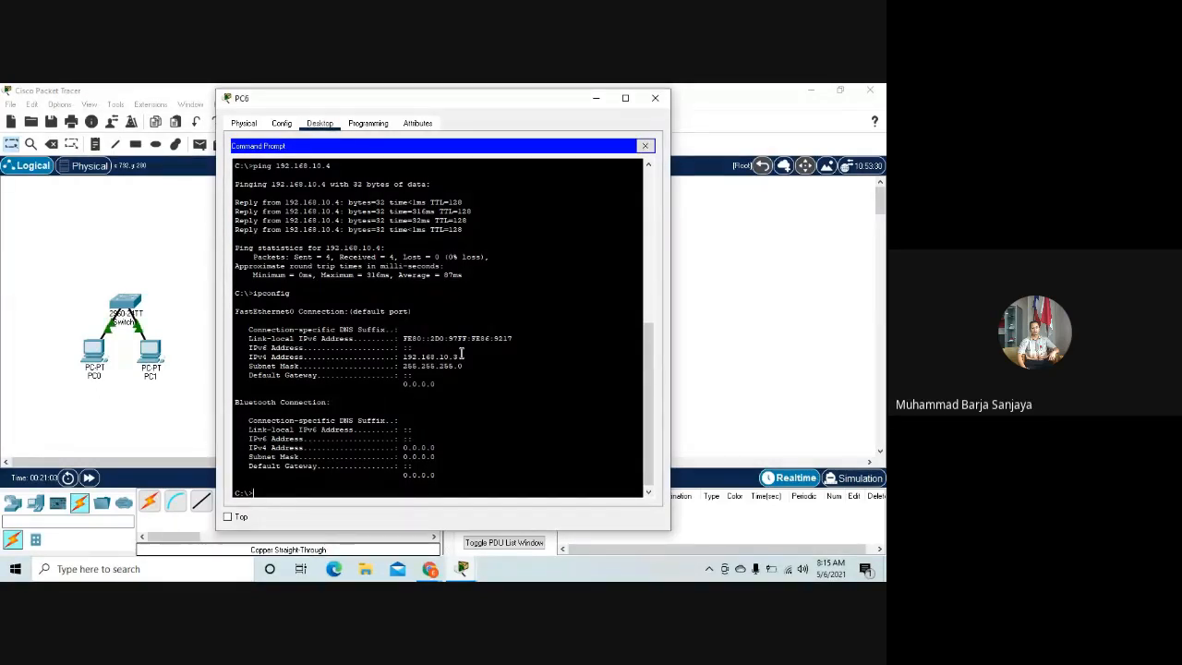
# Try to broadcast a message from PC6's Command Prompt by running "net sen" and "net send * hay".
pyautogui.write('p')
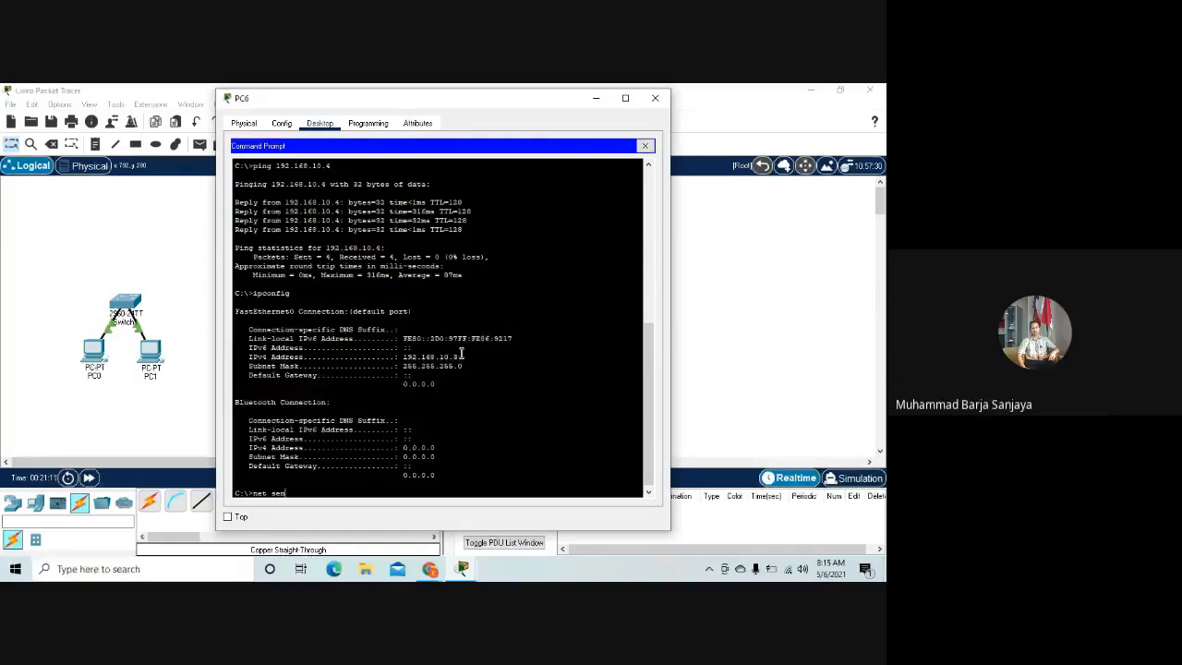
pyautogui.press('Return')
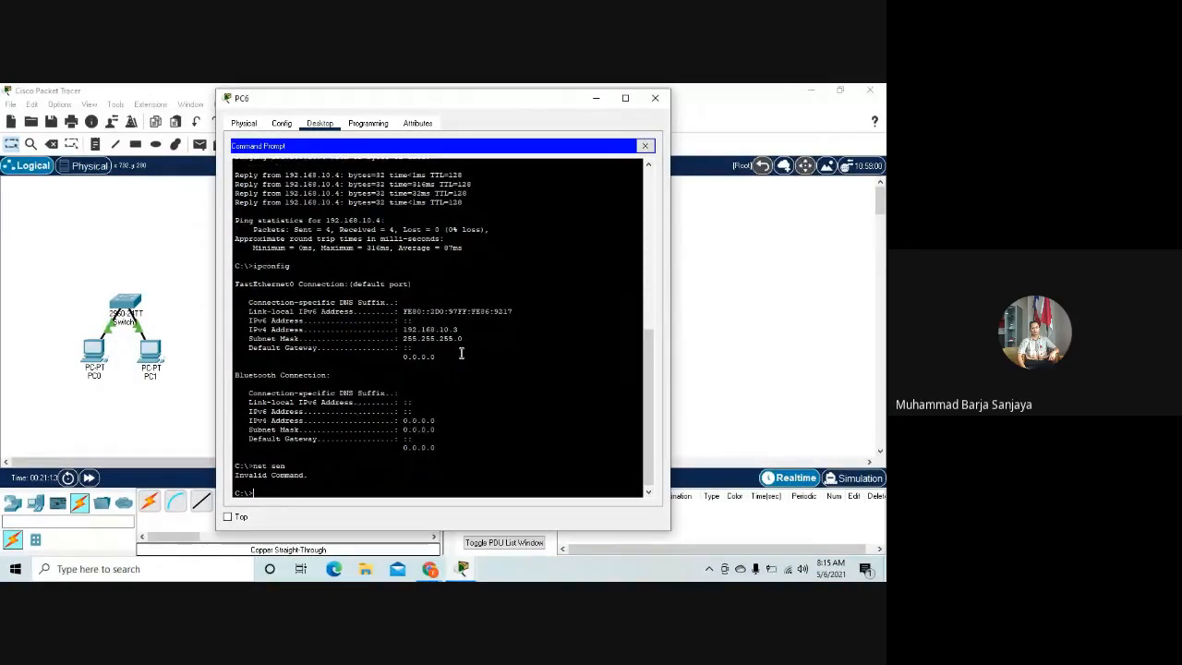
pyautogui.press('Up')
pyautogui.write('d')
pyautogui.write('hay')
pyautogui.press('Return')
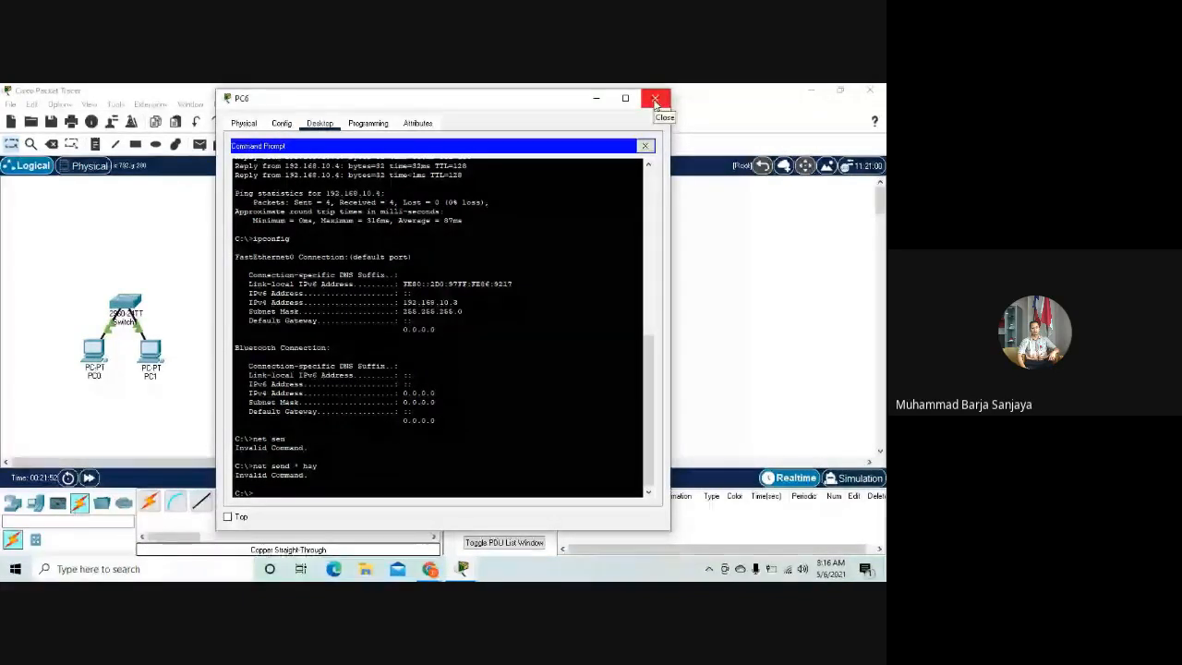
pyautogui.moveTo(431, 569)
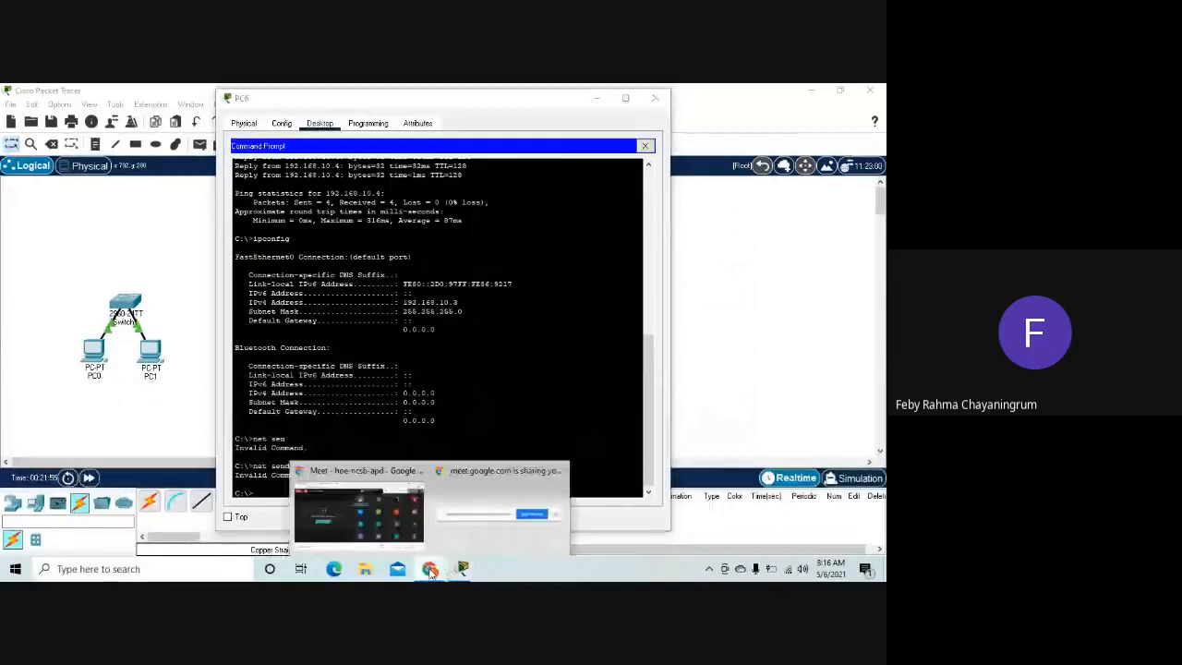
pyautogui.click(466, 527)
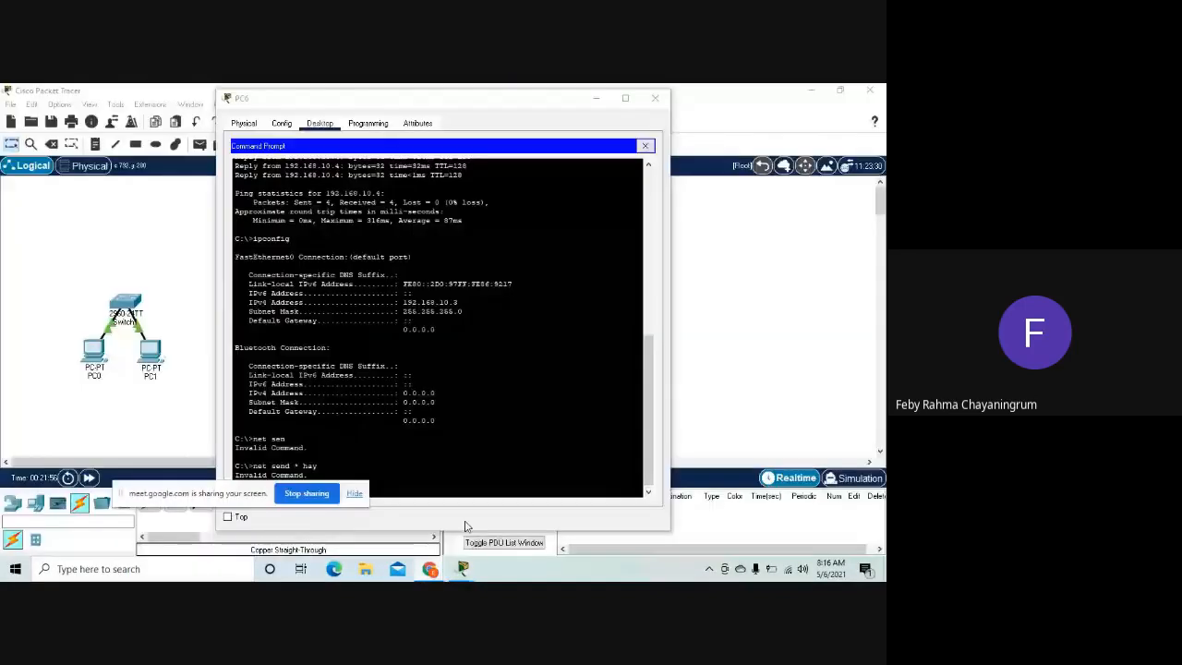
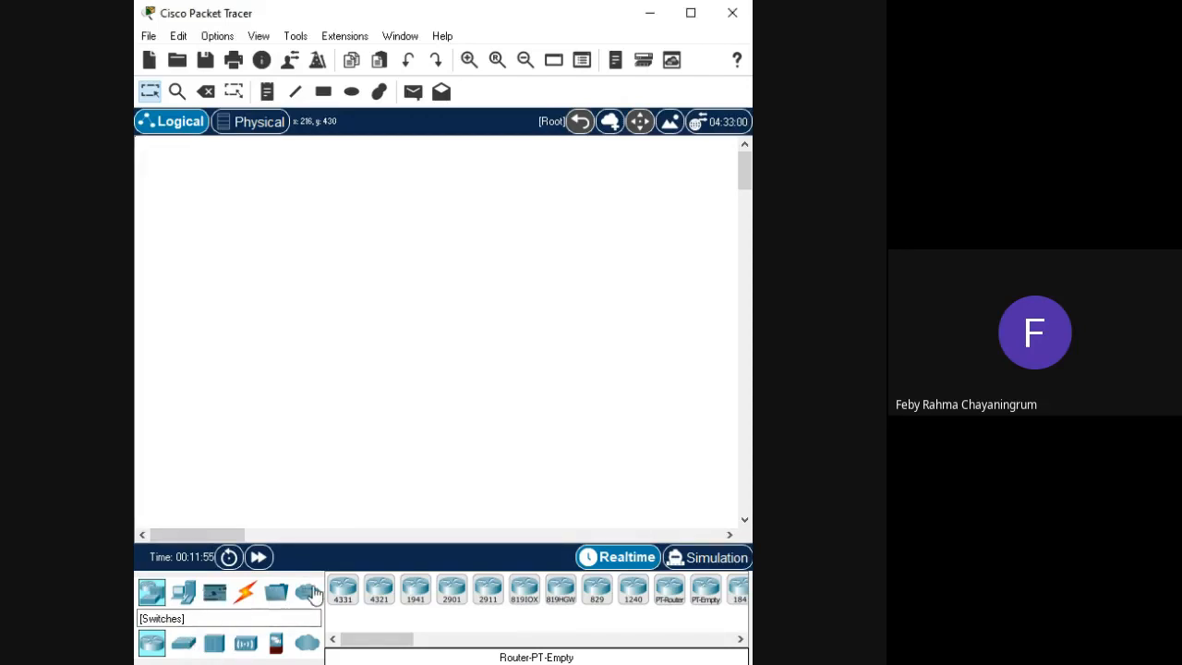
# Place two generic PT-Switch devices side by side near the middle of the empty logical workspace.
pyautogui.click(183, 643)
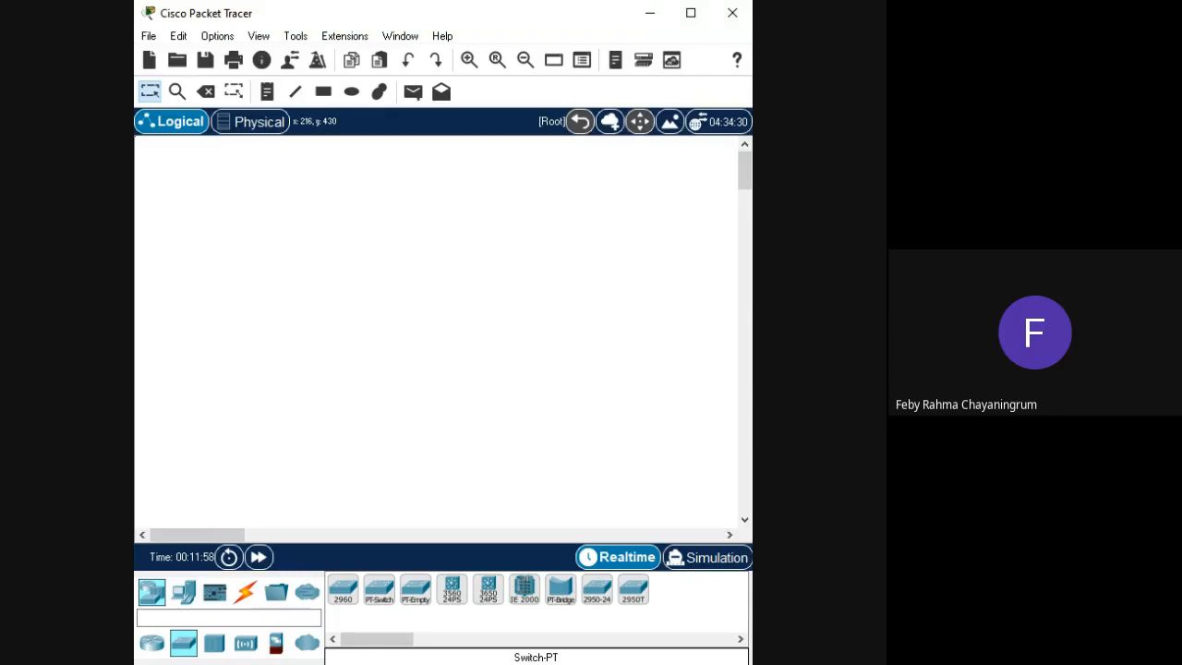
pyautogui.click(379, 589)
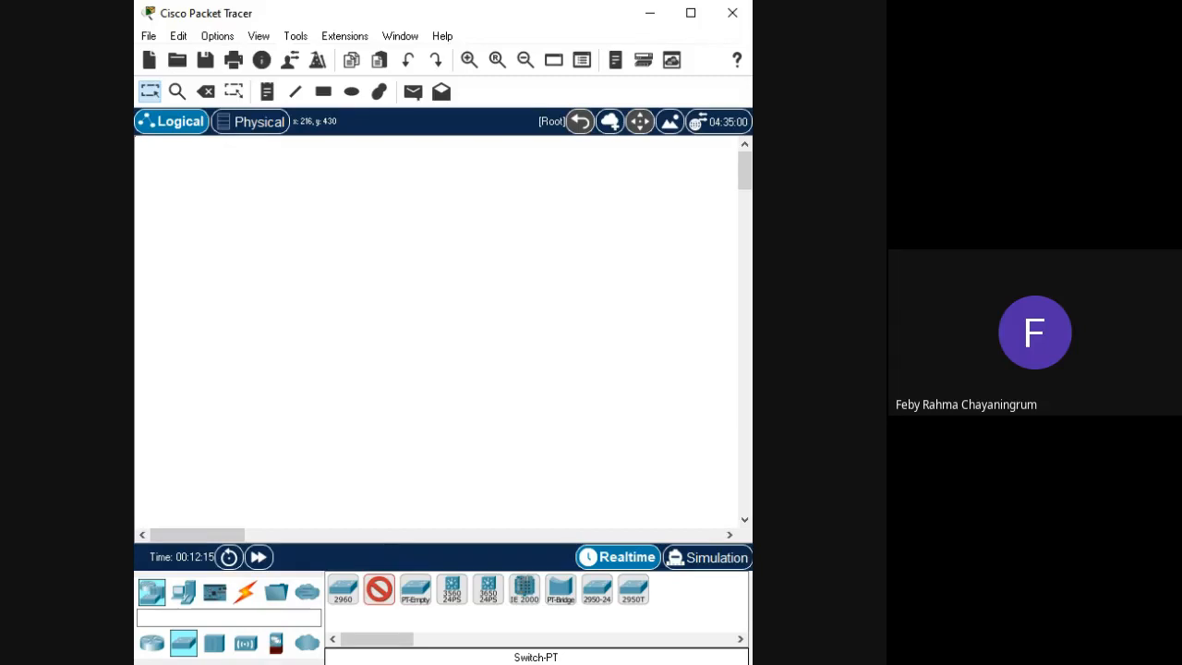
pyautogui.click(338, 331)
pyautogui.click(379, 589)
pyautogui.click(359, 334)
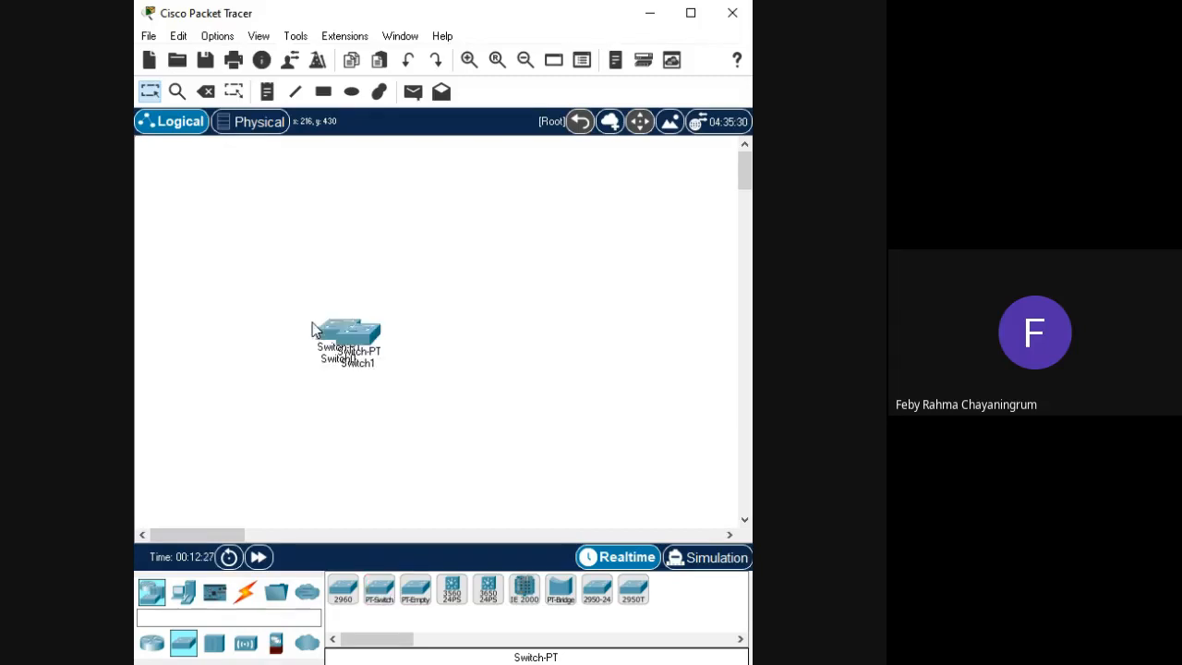
# Move Switch1 off Switch0 to a free spot well to its right and slightly higher in the workspace.
pyautogui.click(364, 332)
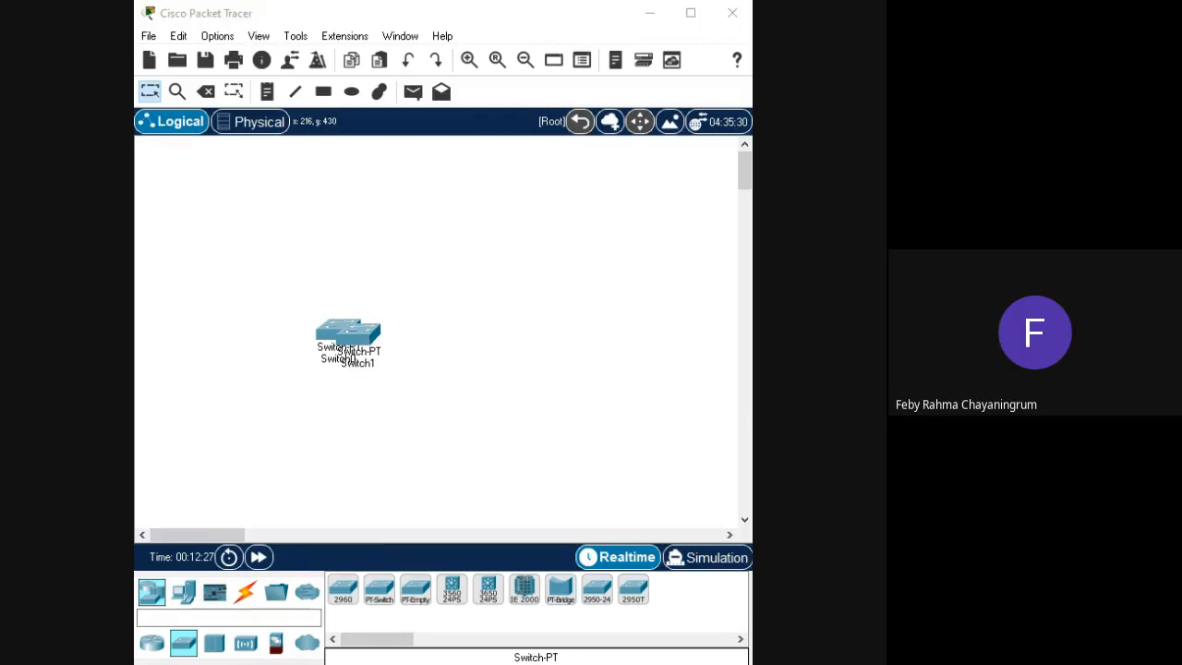
pyautogui.click(652, 256)
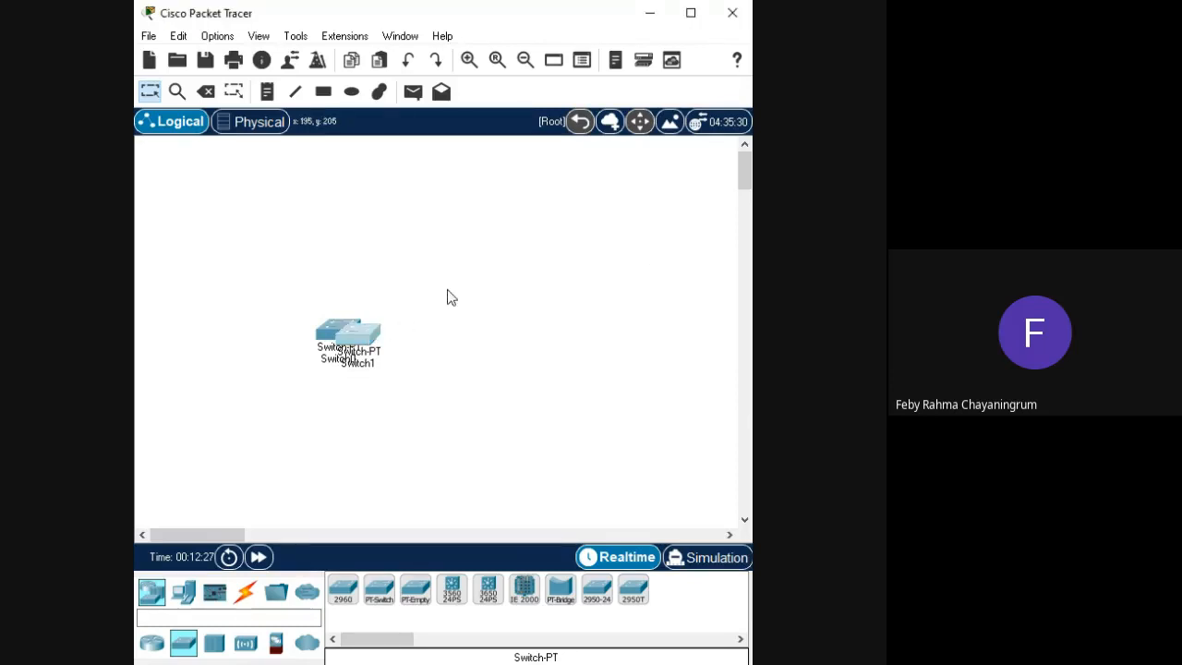
pyautogui.moveTo(366, 340); pyautogui.dragTo(630, 287)
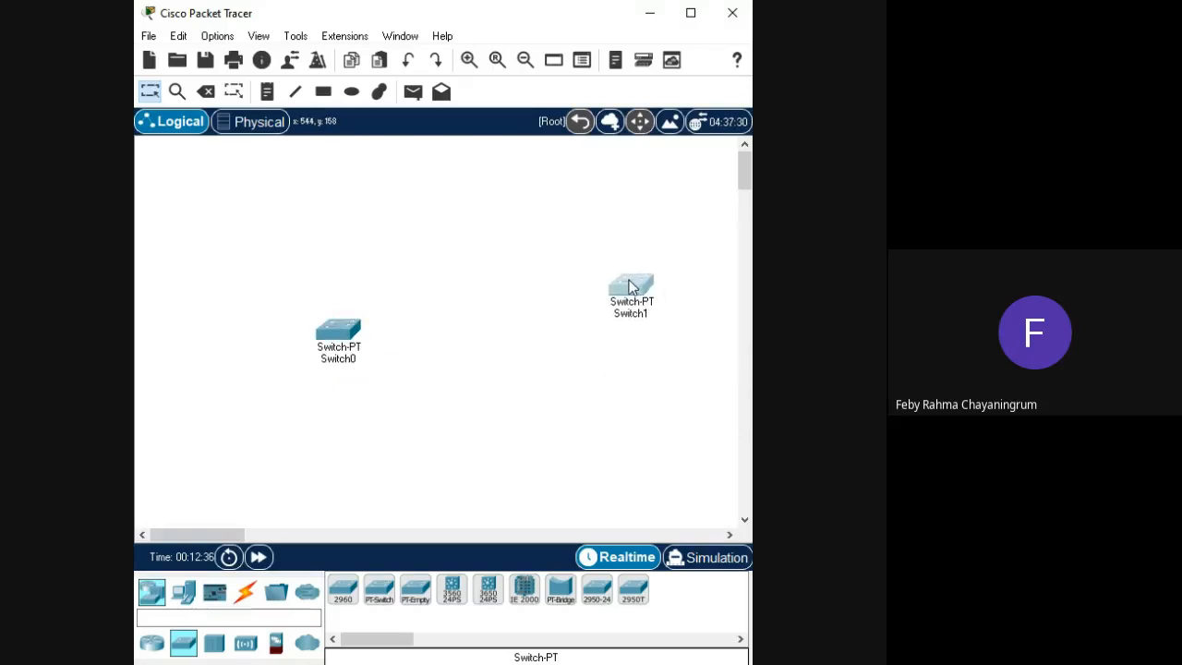
# Place two generic PC-PT end devices in the workspace, one on each side of Switch0 and slightly lower than it.
pyautogui.click(182, 592)
pyautogui.click(340, 596)
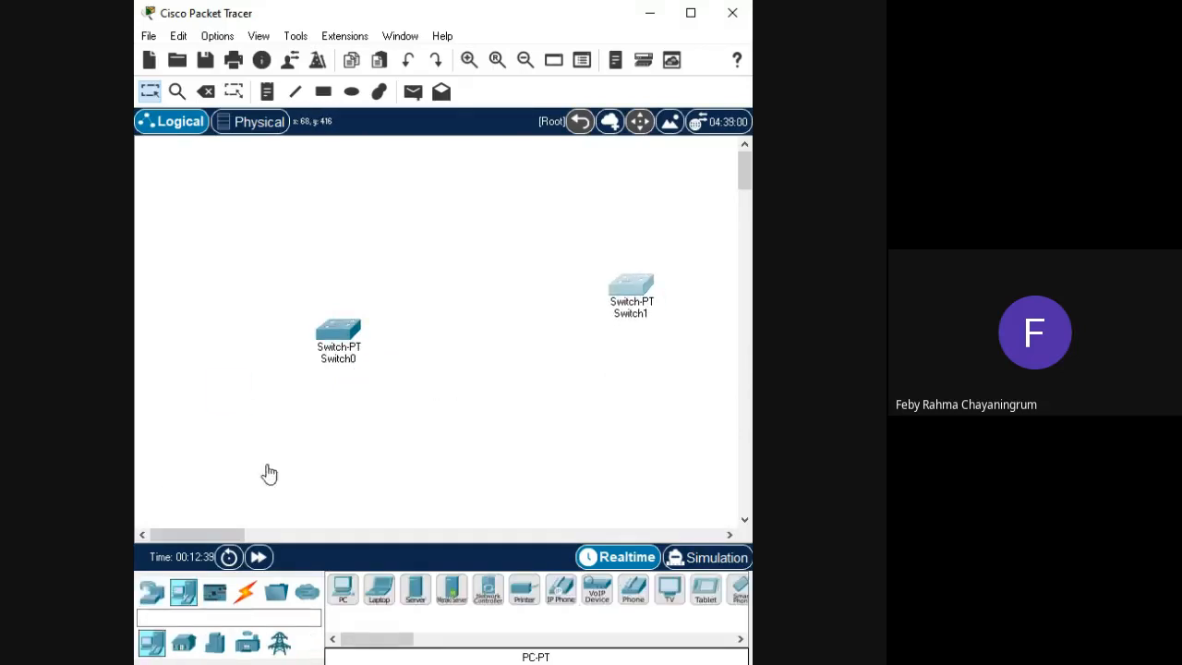
pyautogui.click(222, 354)
pyautogui.click(223, 359)
pyautogui.click(342, 593)
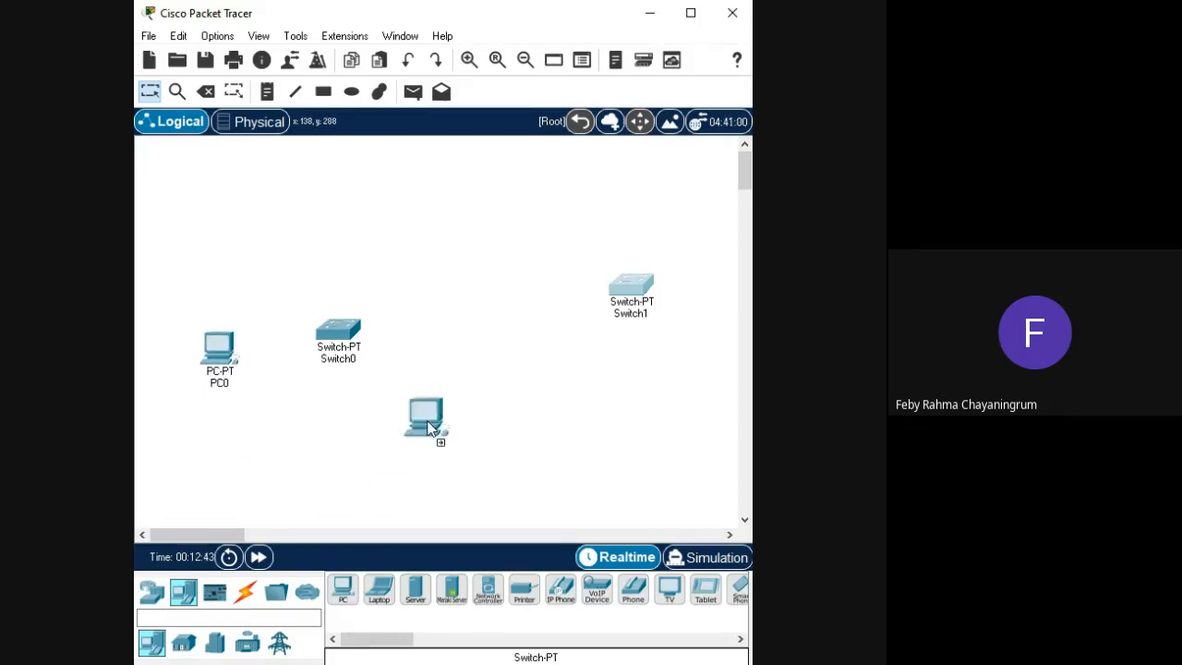
pyautogui.click(436, 355)
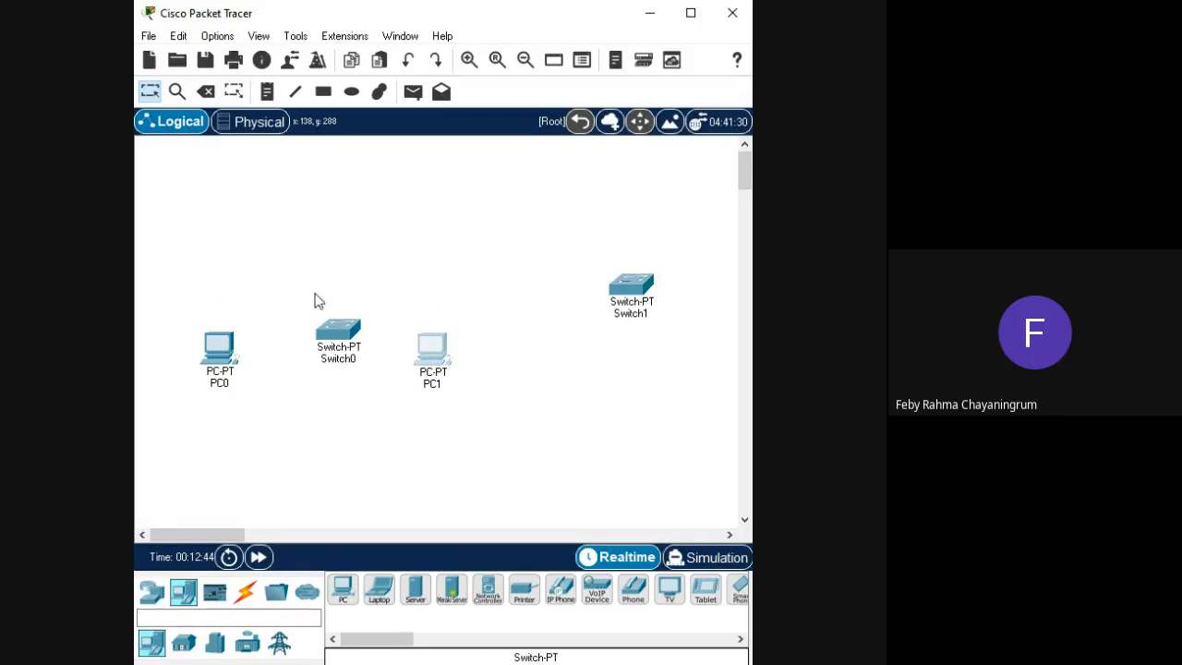
pyautogui.click(349, 346)
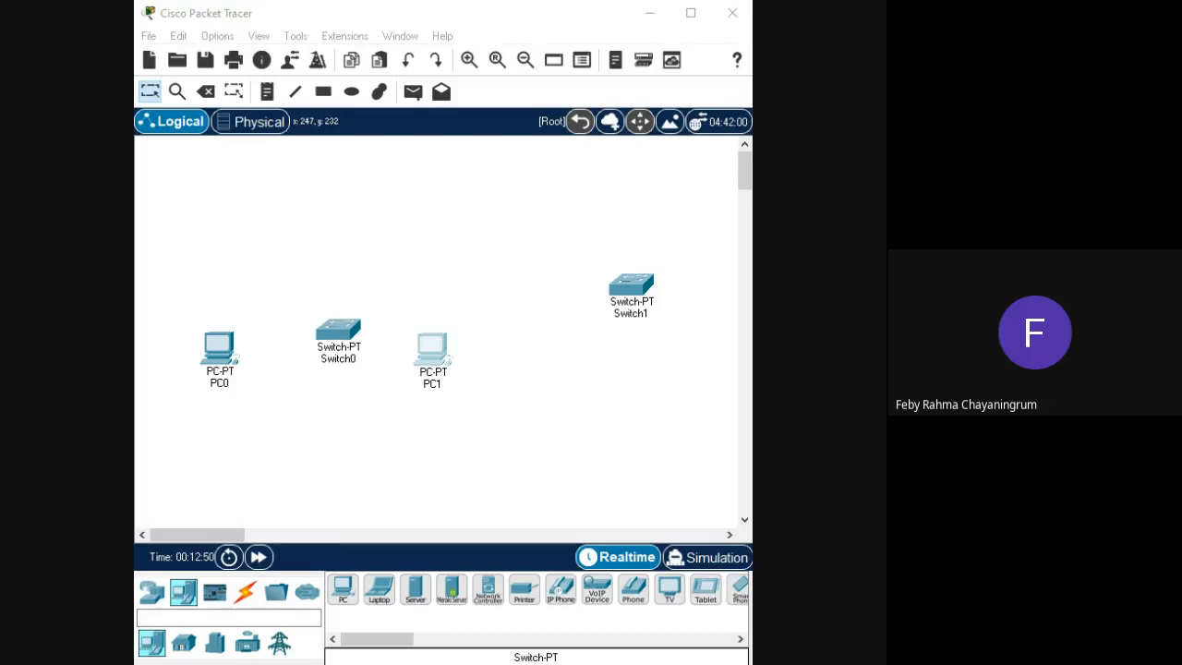
pyautogui.click(452, 186)
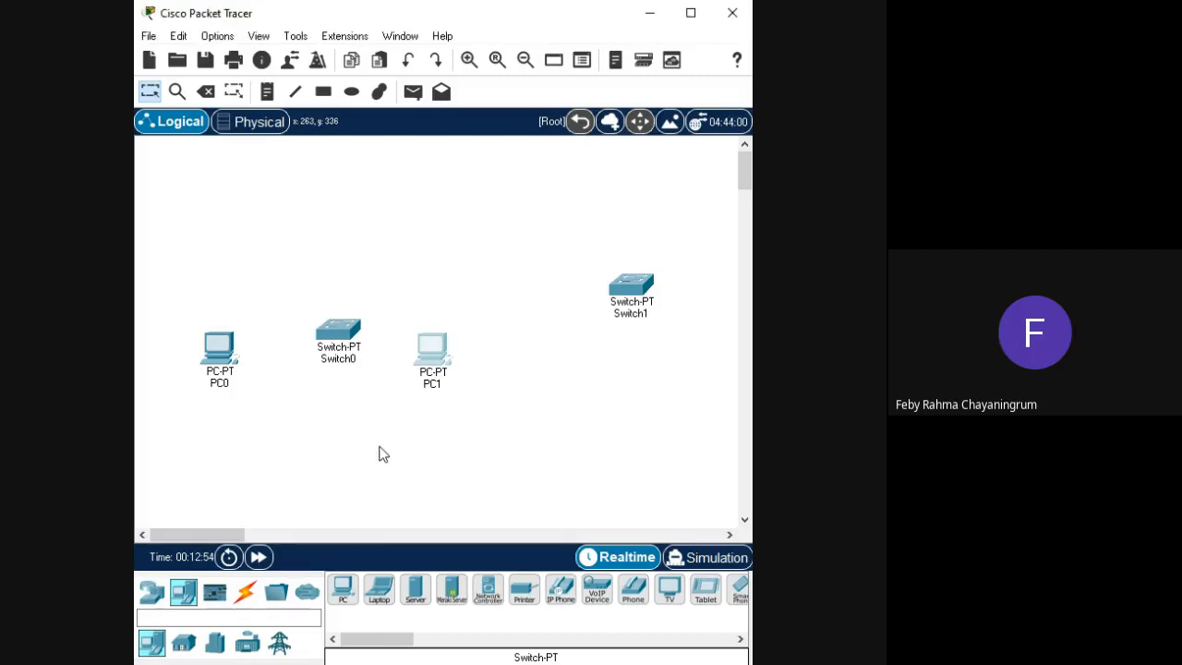
# Connect PC0 and PC1 to Switch0 with Copper Straight-Through cables.
pyautogui.click(249, 602)
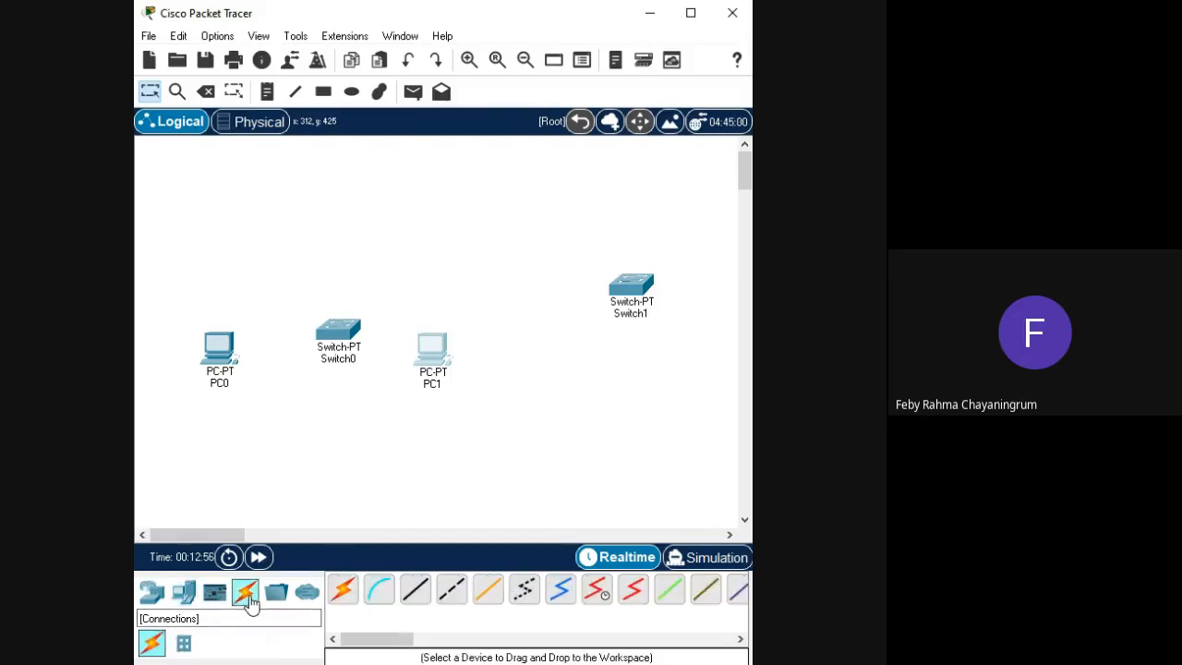
pyautogui.click(415, 592)
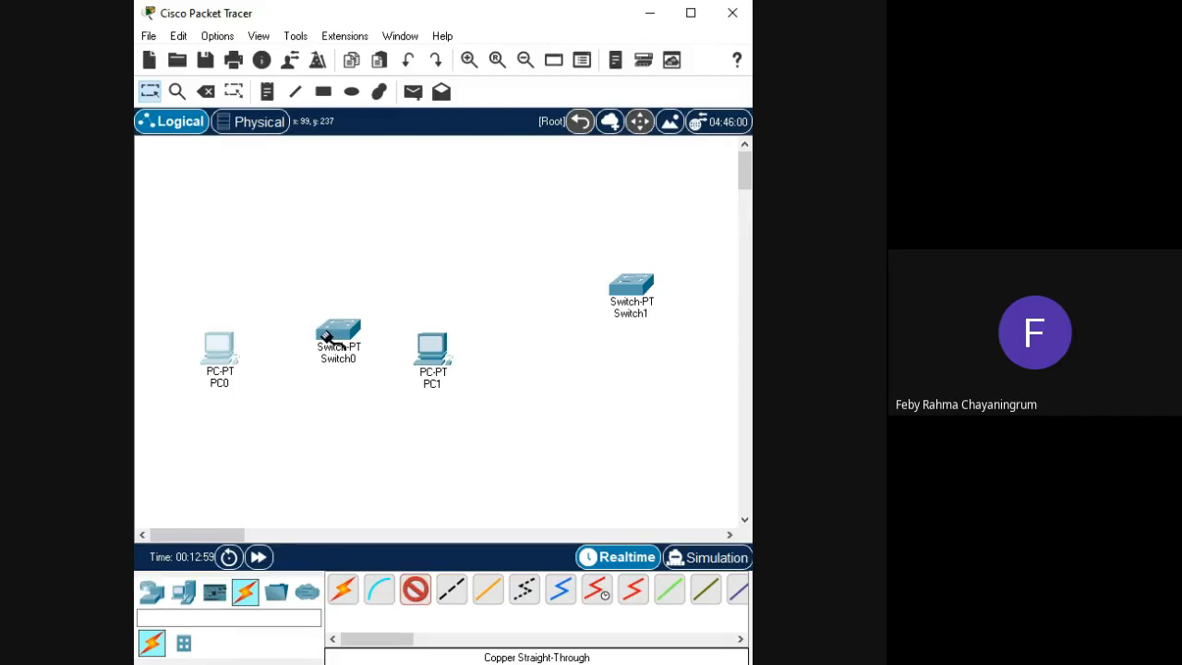
pyautogui.click(225, 360)
pyautogui.click(335, 335)
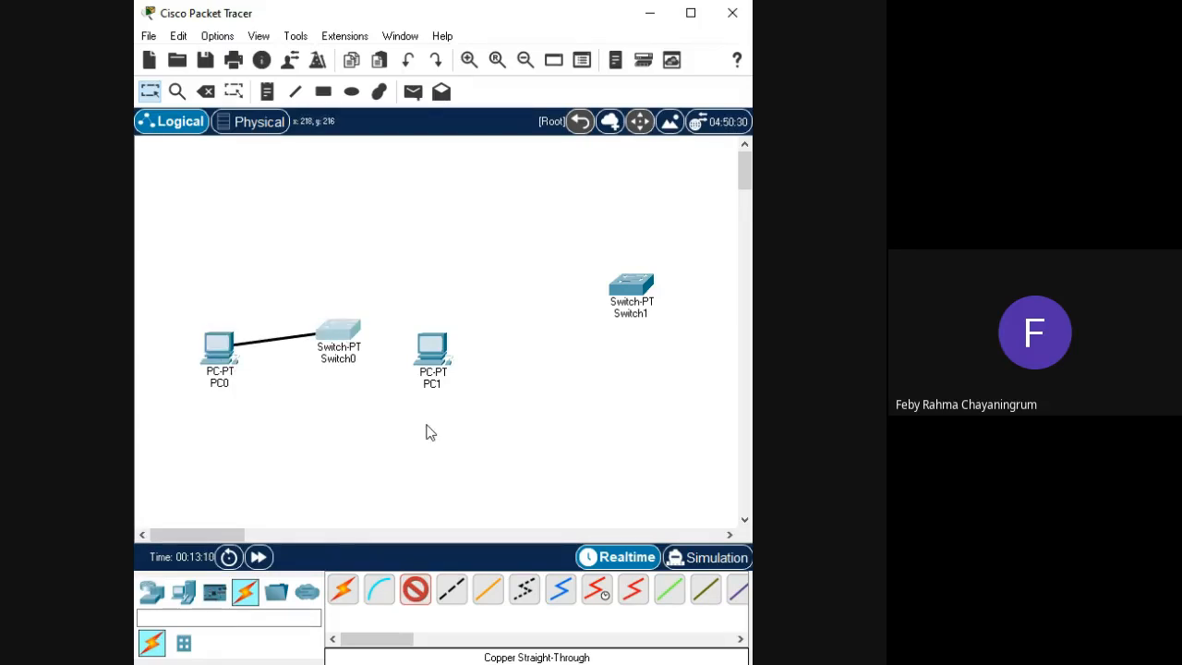
pyautogui.click(416, 589)
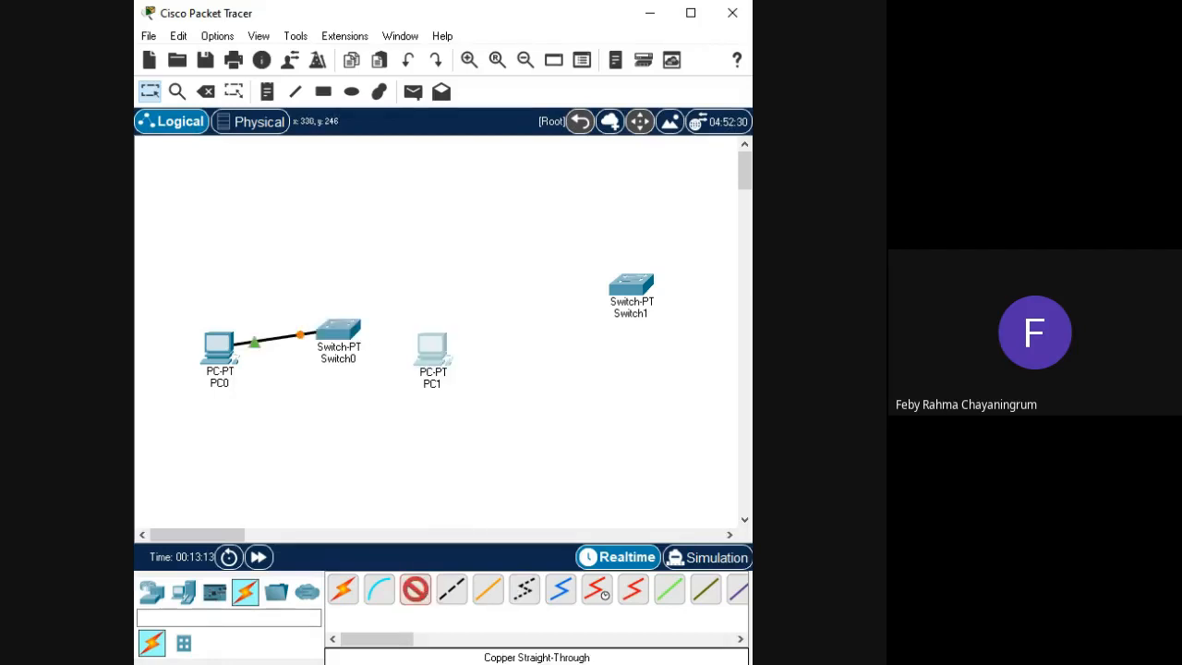
pyautogui.click(432, 351)
pyautogui.click(338, 334)
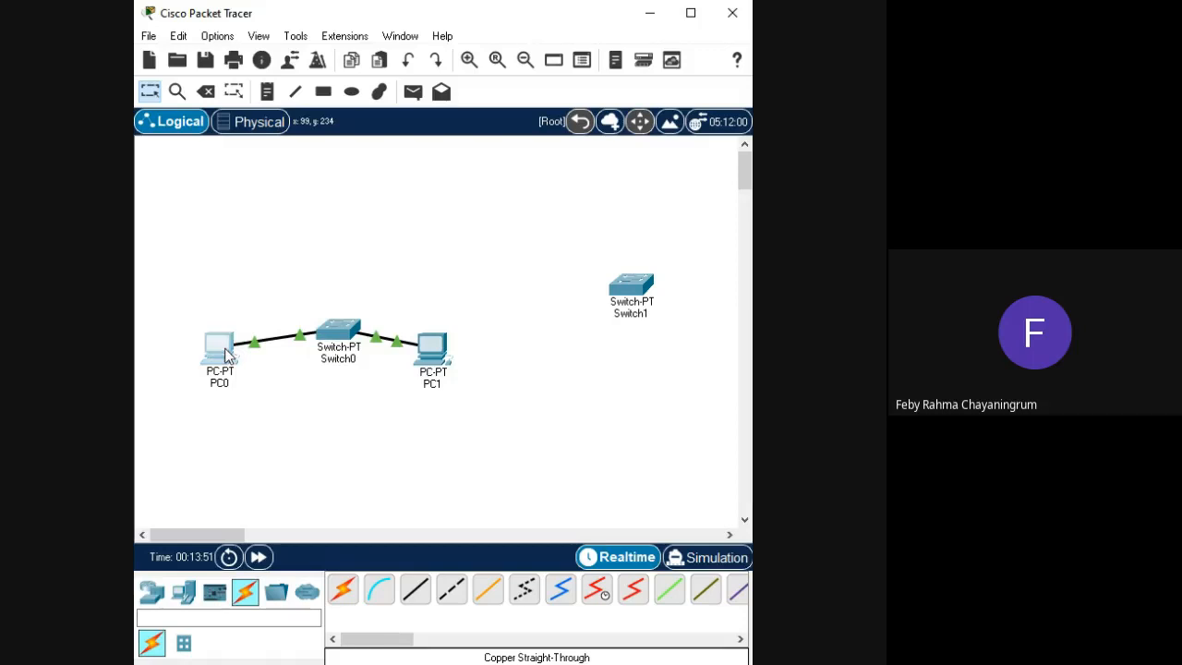
# Open the device windows of PC0 and PC1 alternately, twice each.
pyautogui.click(229, 356)
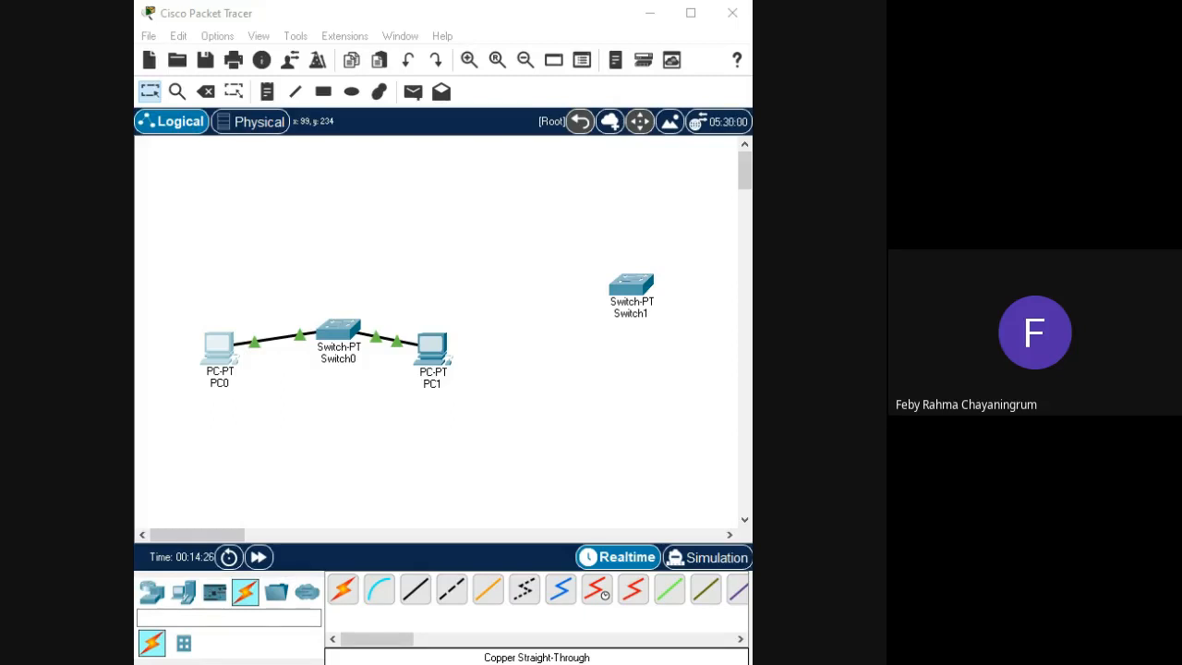
pyautogui.click(438, 354)
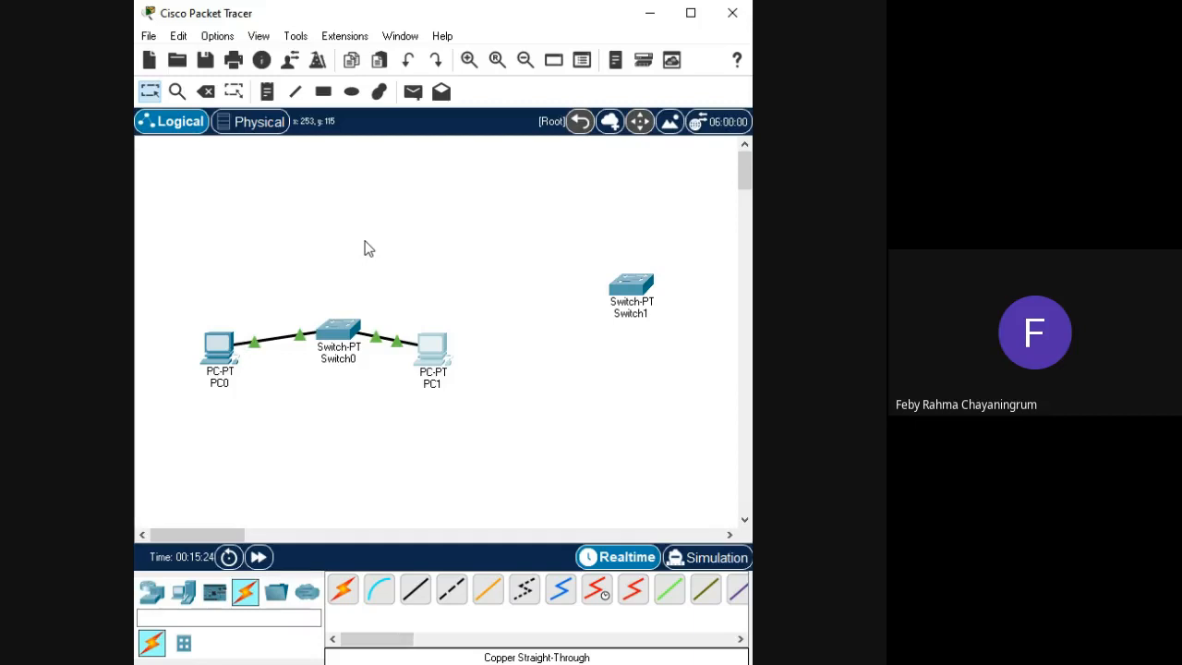
pyautogui.click(224, 348)
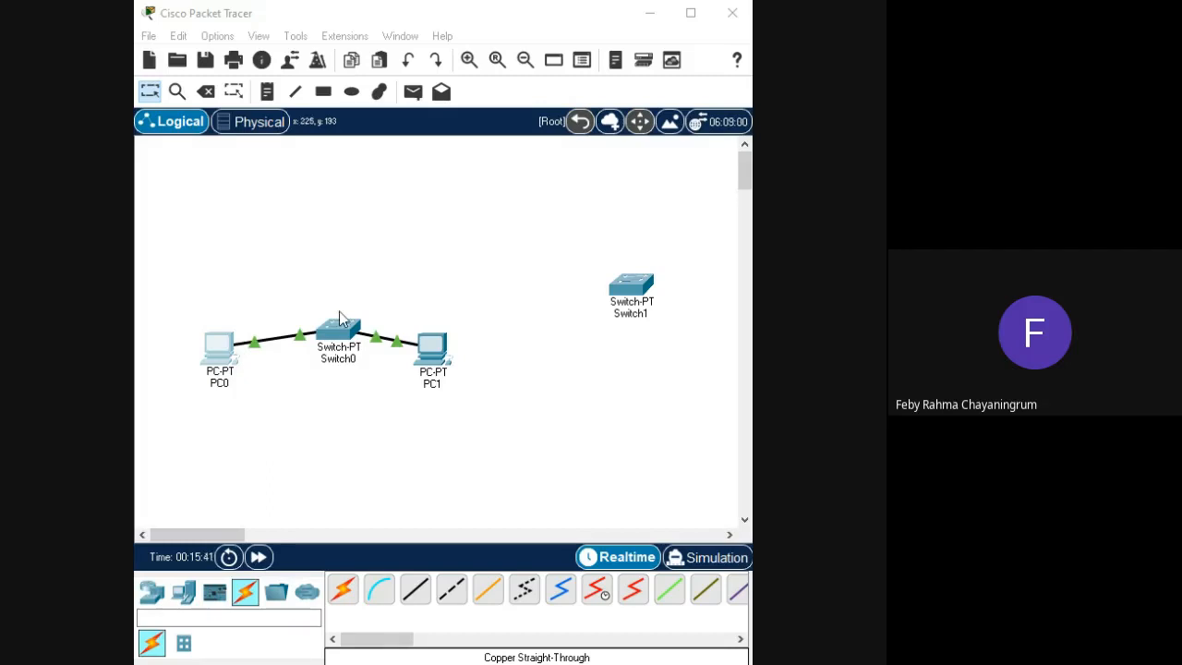
pyautogui.click(427, 354)
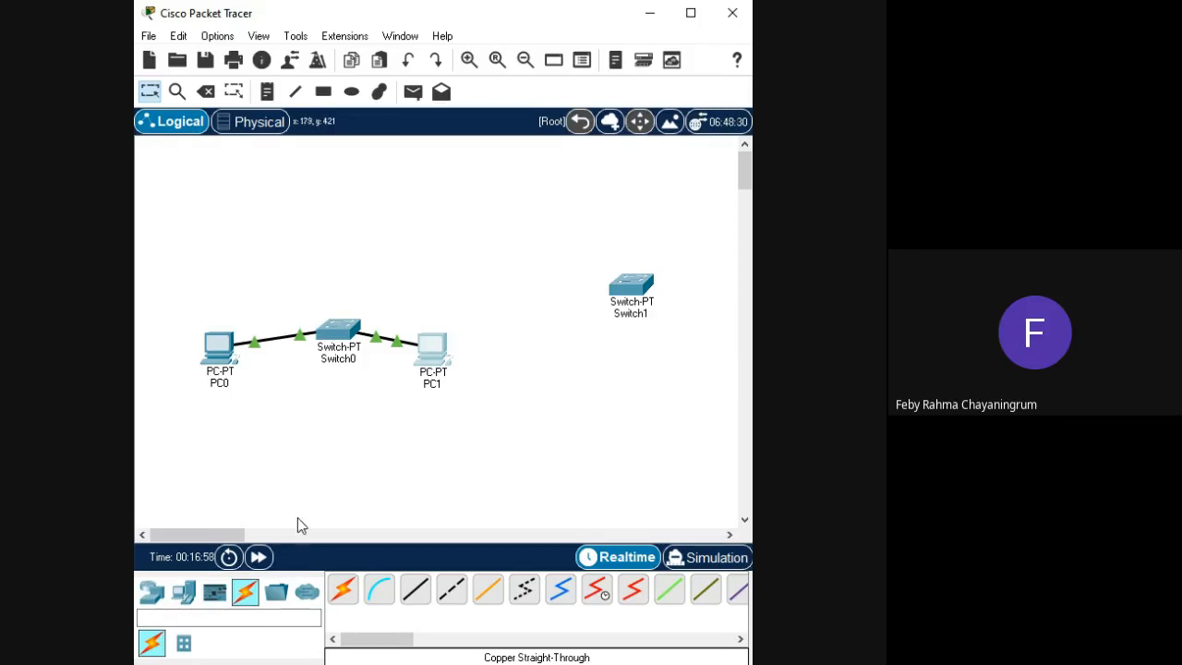
# Place two more generic PCs side by side in the free area below PC1.
pyautogui.click(189, 596)
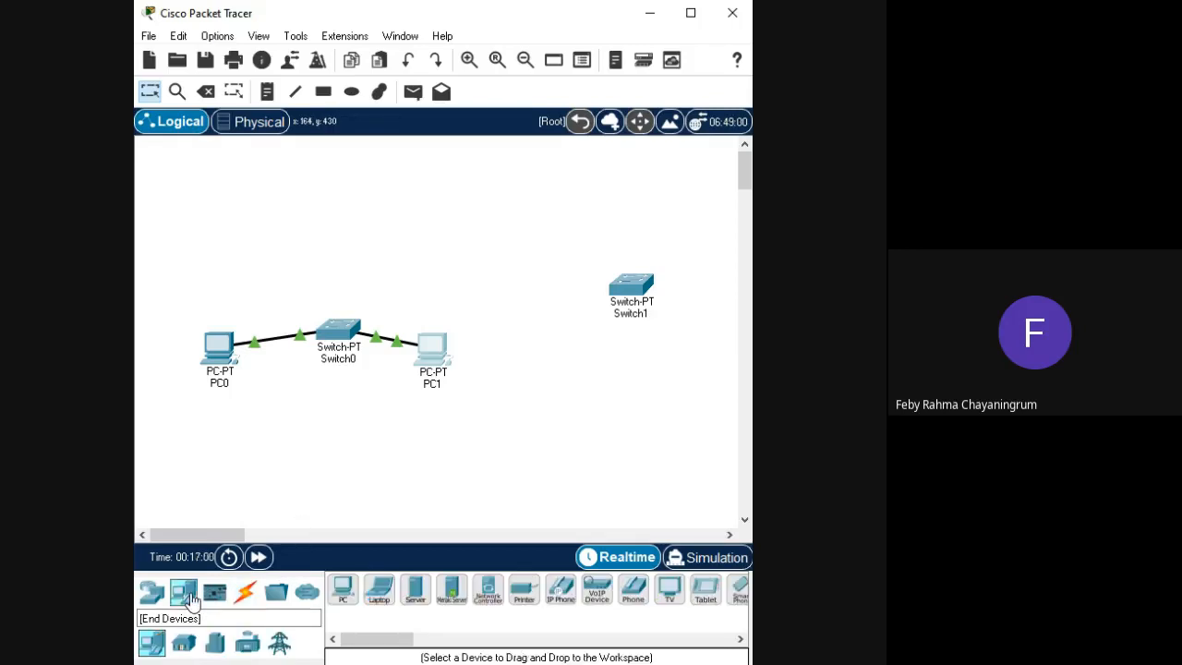
pyautogui.click(342, 589)
pyautogui.click(420, 455)
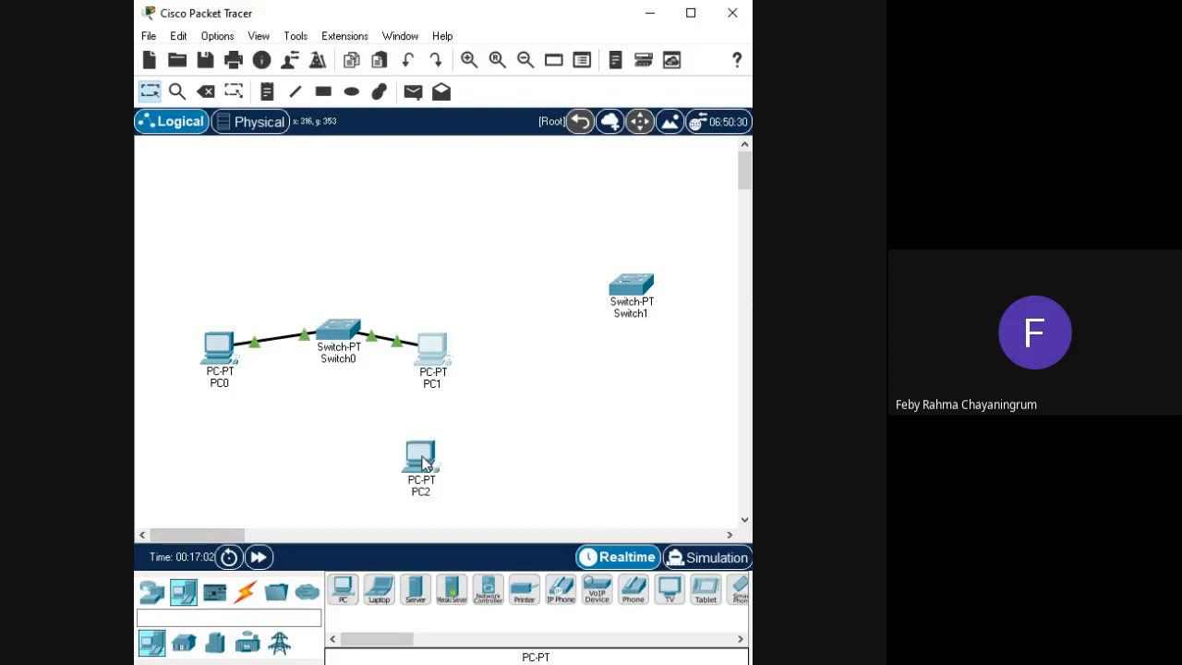
pyautogui.click(245, 593)
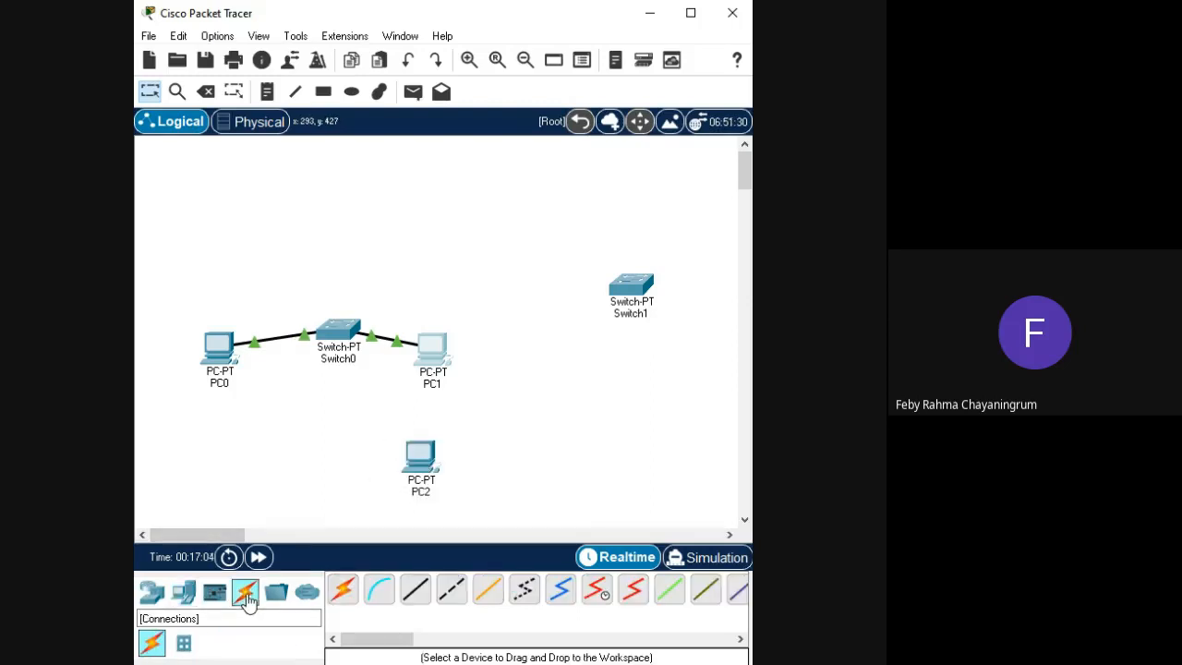
pyautogui.click(190, 596)
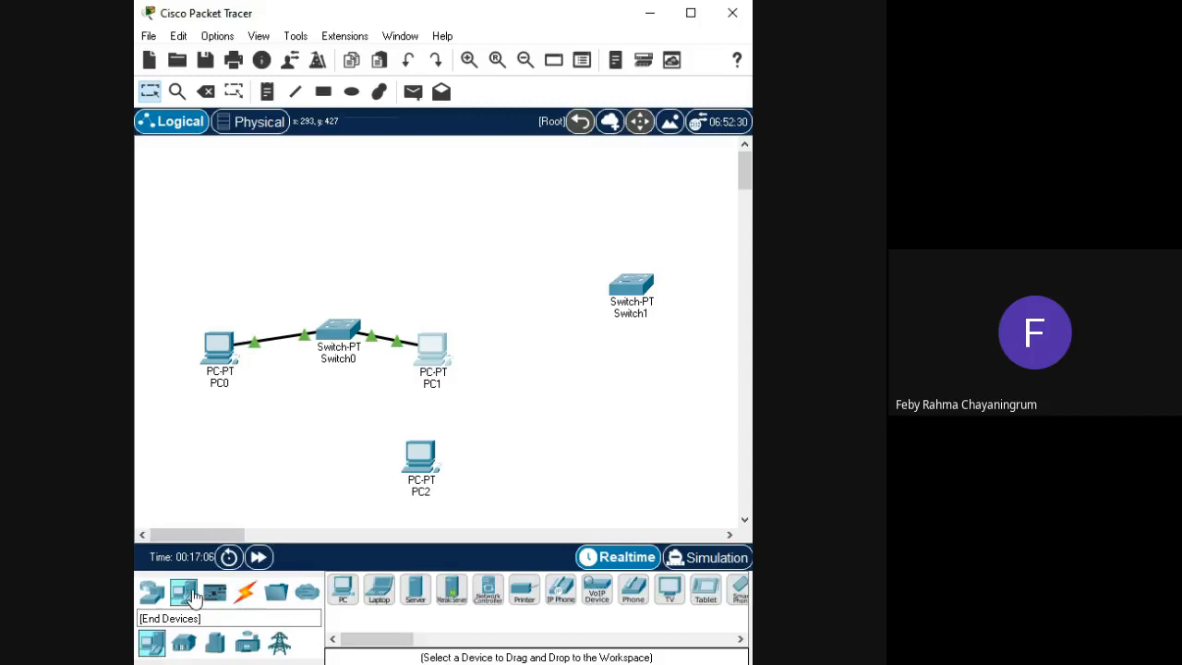
pyautogui.click(344, 589)
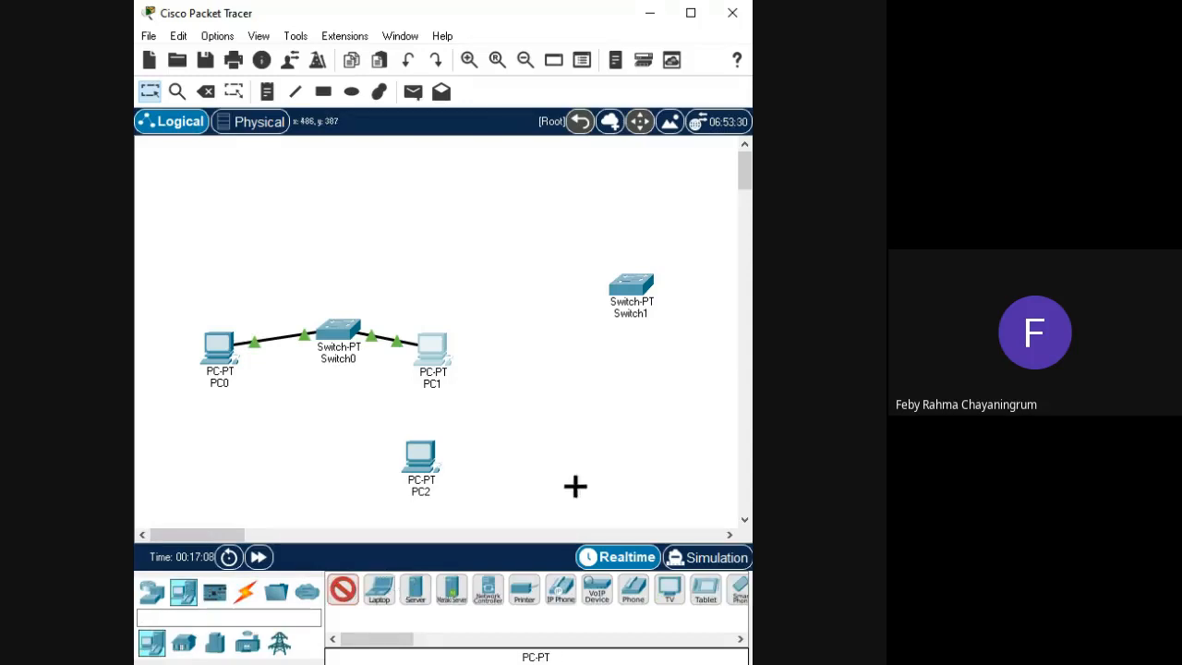
pyautogui.click(549, 472)
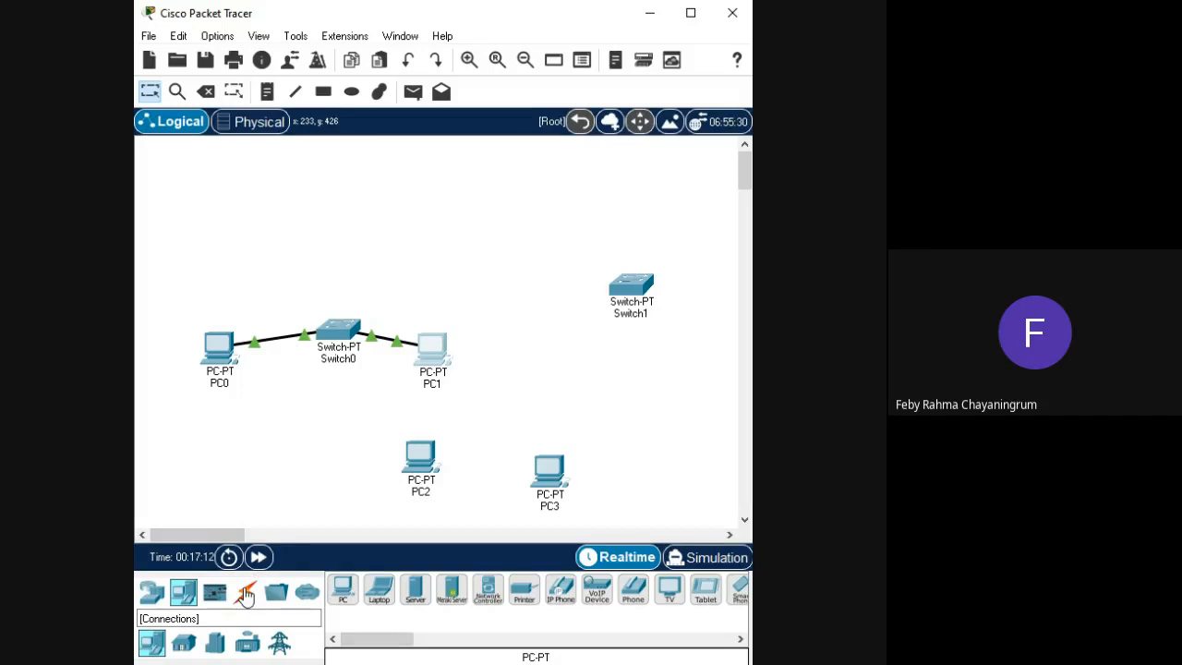
# Connect PC2 directly to PC3 with a Copper Cross-Over cable.
pyautogui.click(245, 594)
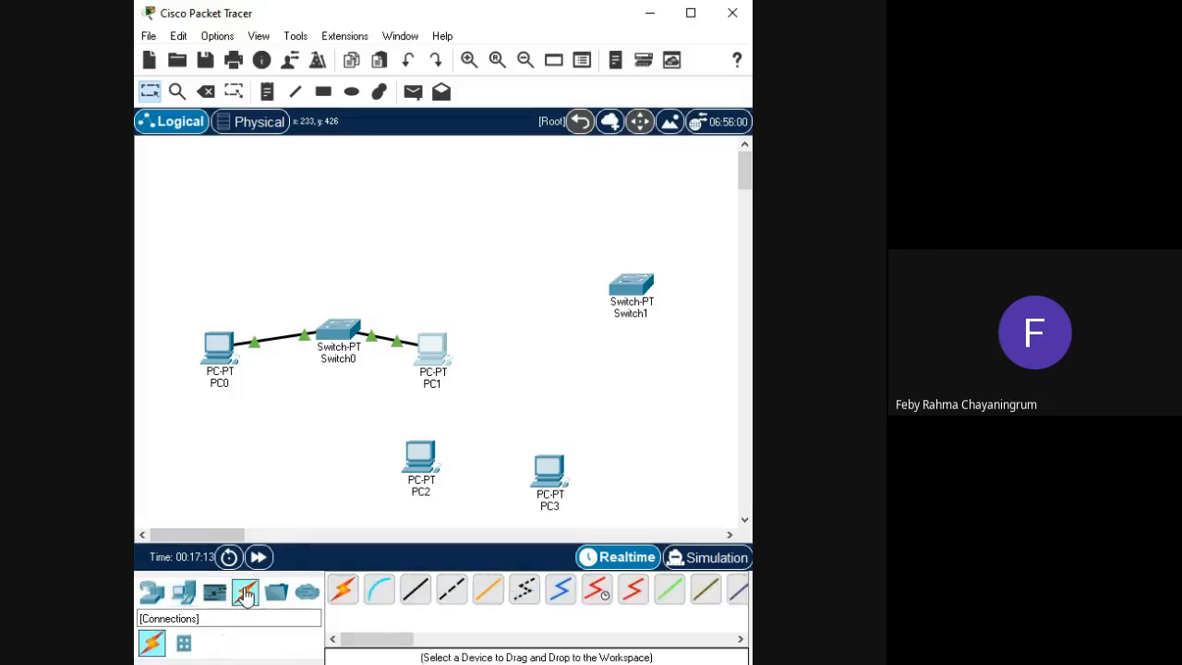
pyautogui.click(451, 592)
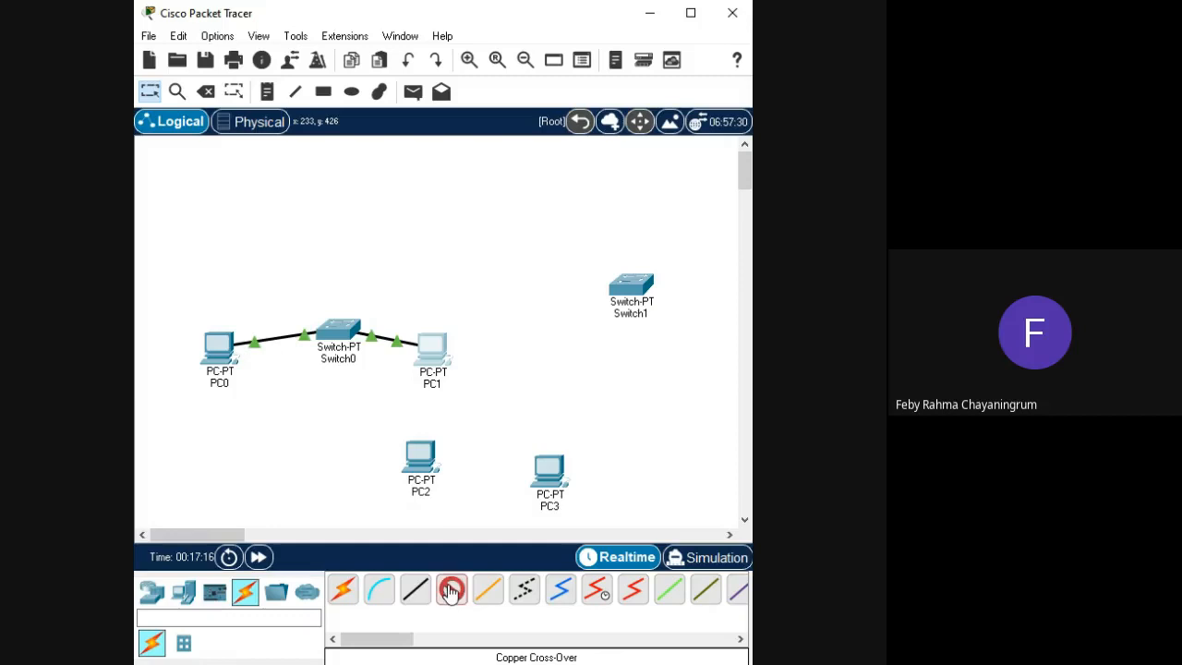
pyautogui.click(420, 457)
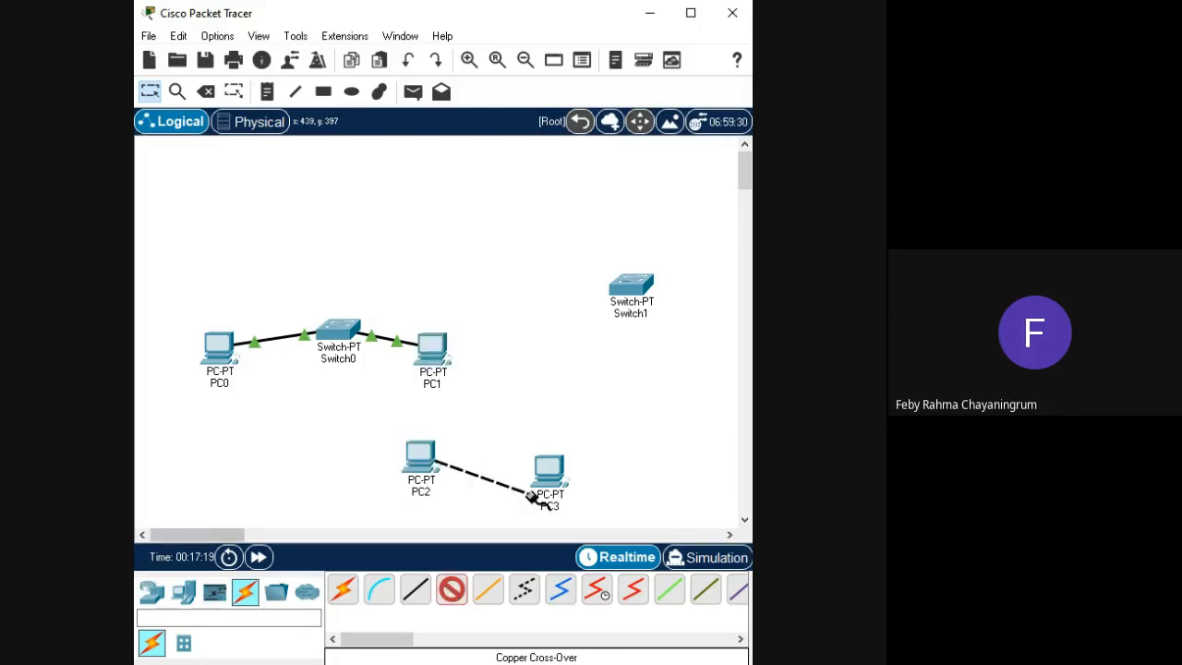
pyautogui.click(549, 472)
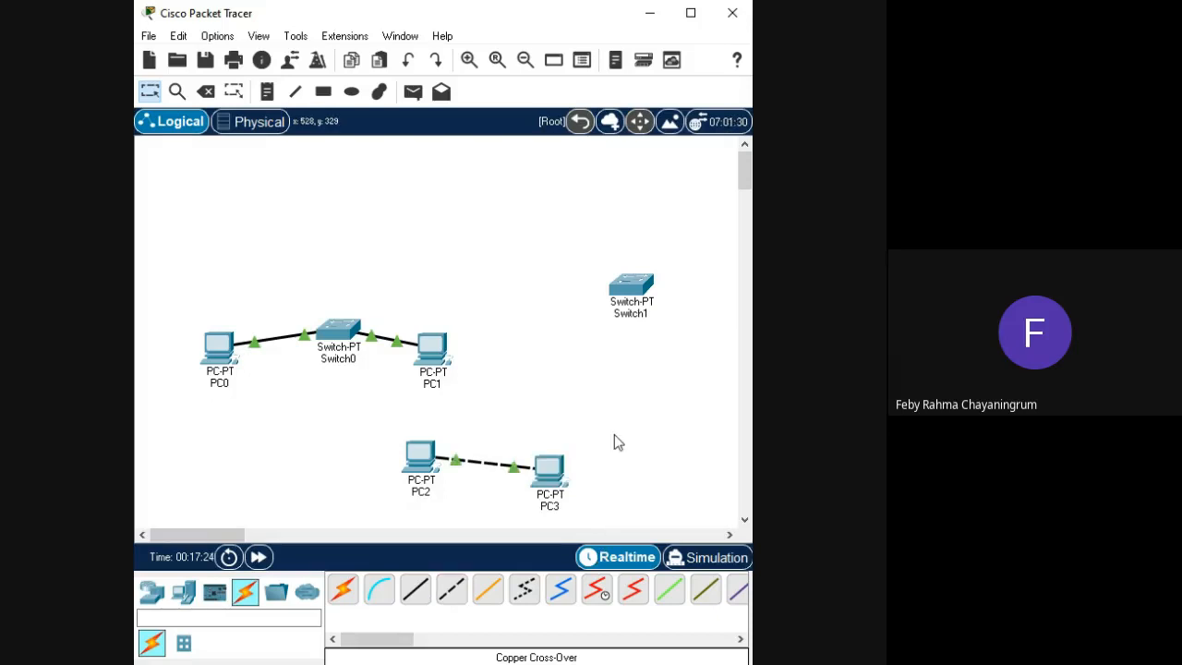
# Open the device windows of PC2 and PC3 in turn, returning to PC2.
pyautogui.click(420, 460)
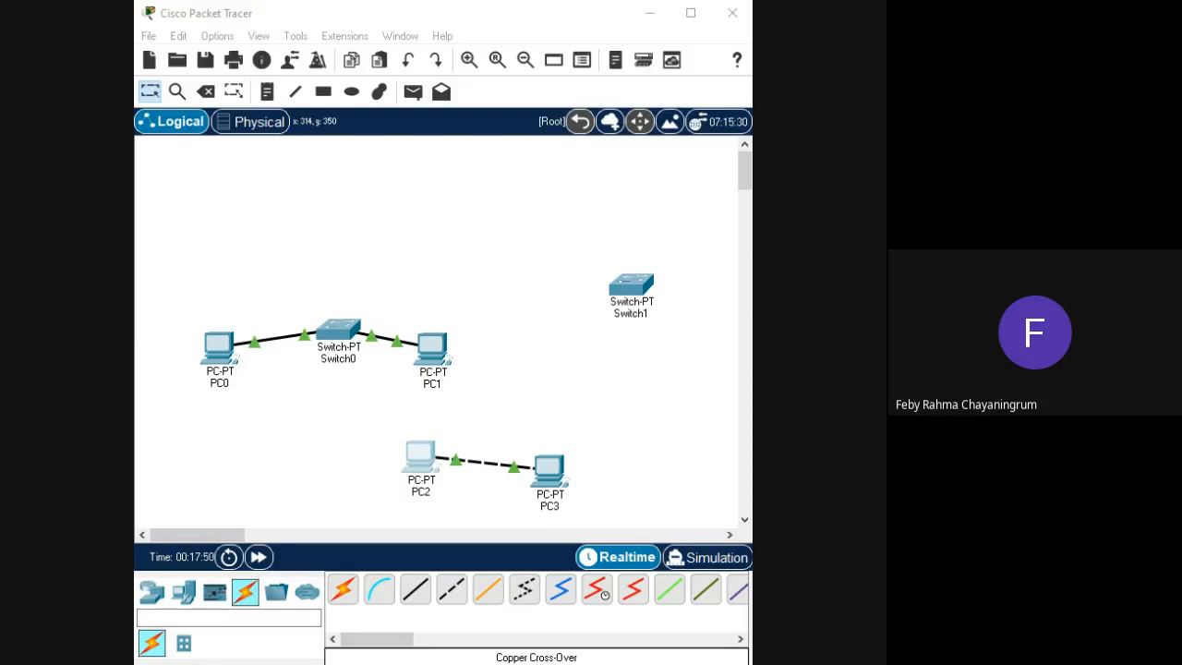
pyautogui.click(548, 474)
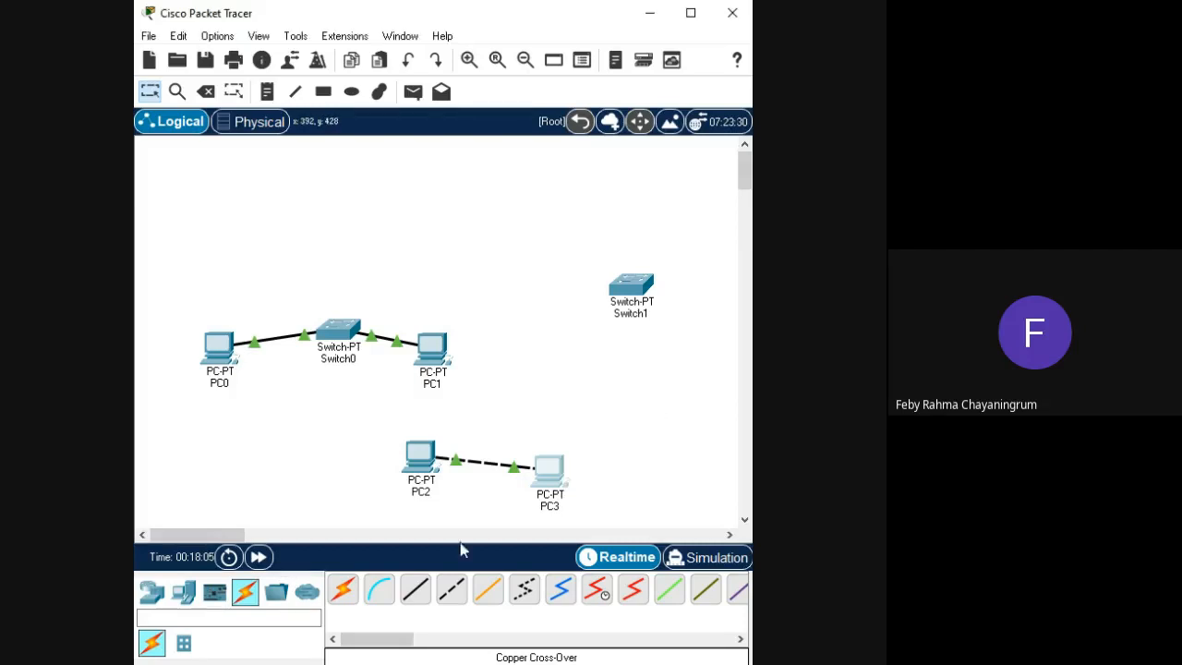
pyautogui.click(421, 461)
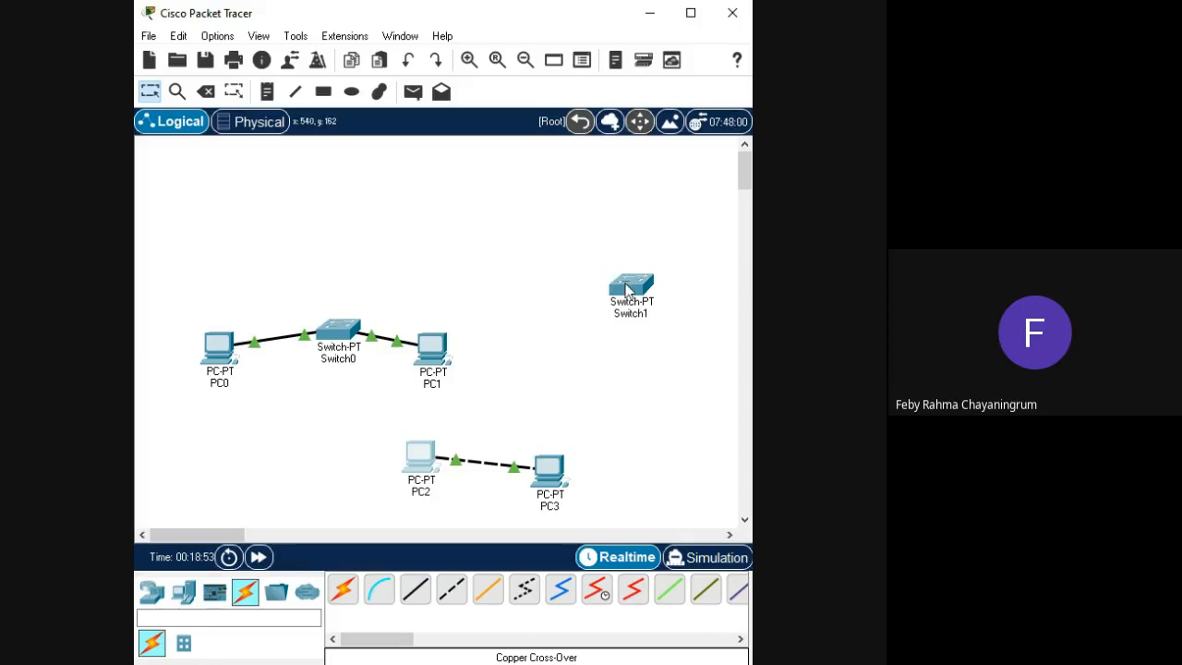
# Move Switch1 higher in the workspace, surround it with four generic PCs above, below and on both sides, and centre the switch between them.
pyautogui.moveTo(628, 292); pyautogui.dragTo(583, 238)
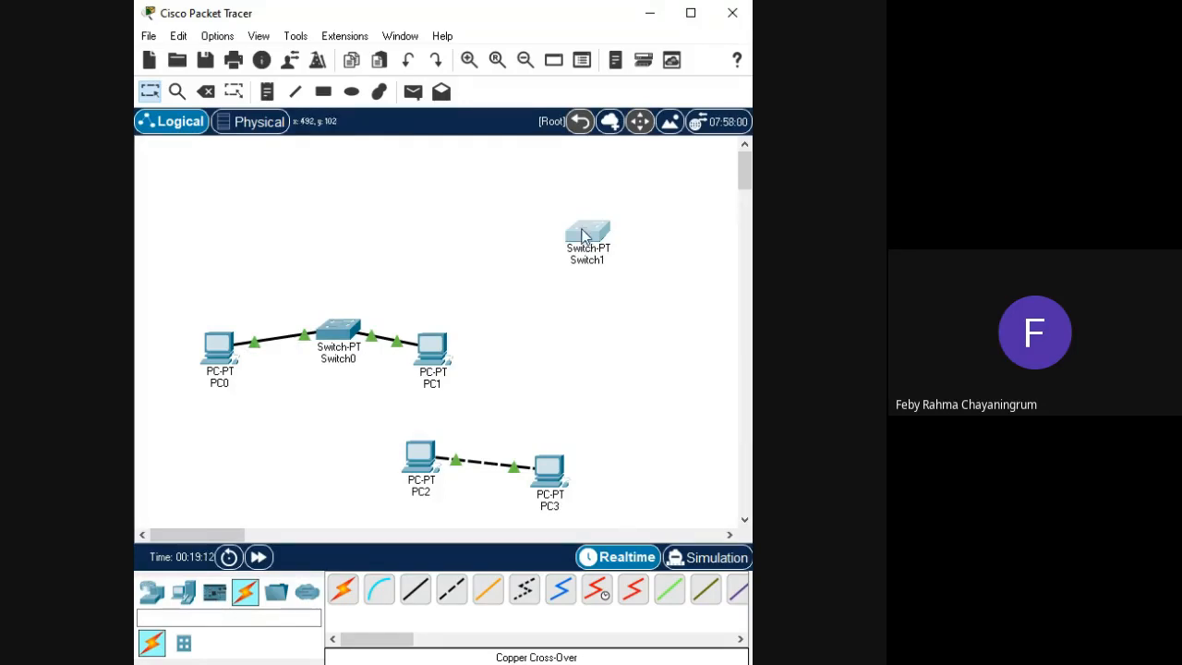
pyautogui.moveTo(587, 236); pyautogui.dragTo(617, 238)
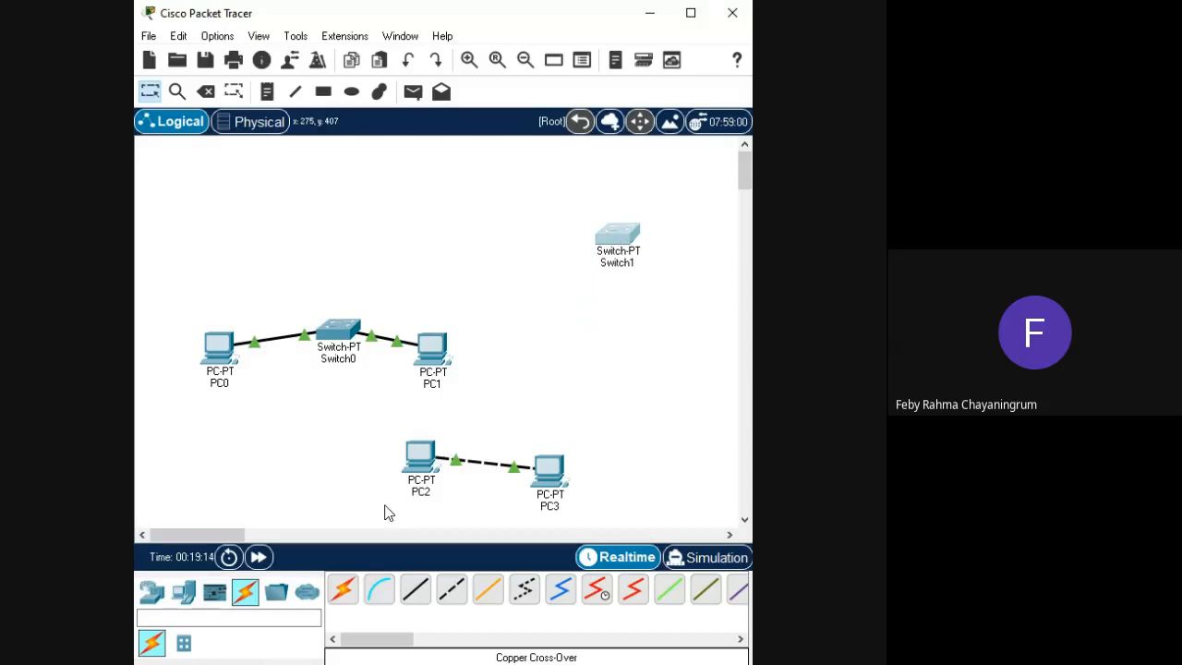
pyautogui.click(185, 593)
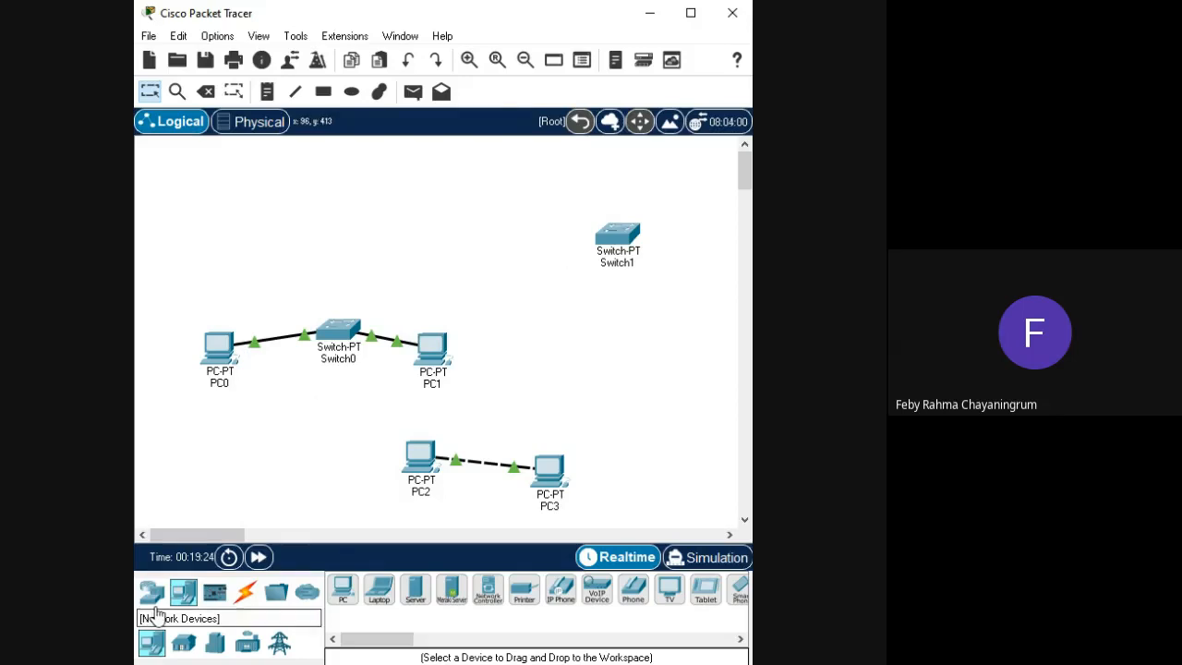
pyautogui.click(343, 588)
pyautogui.click(523, 255)
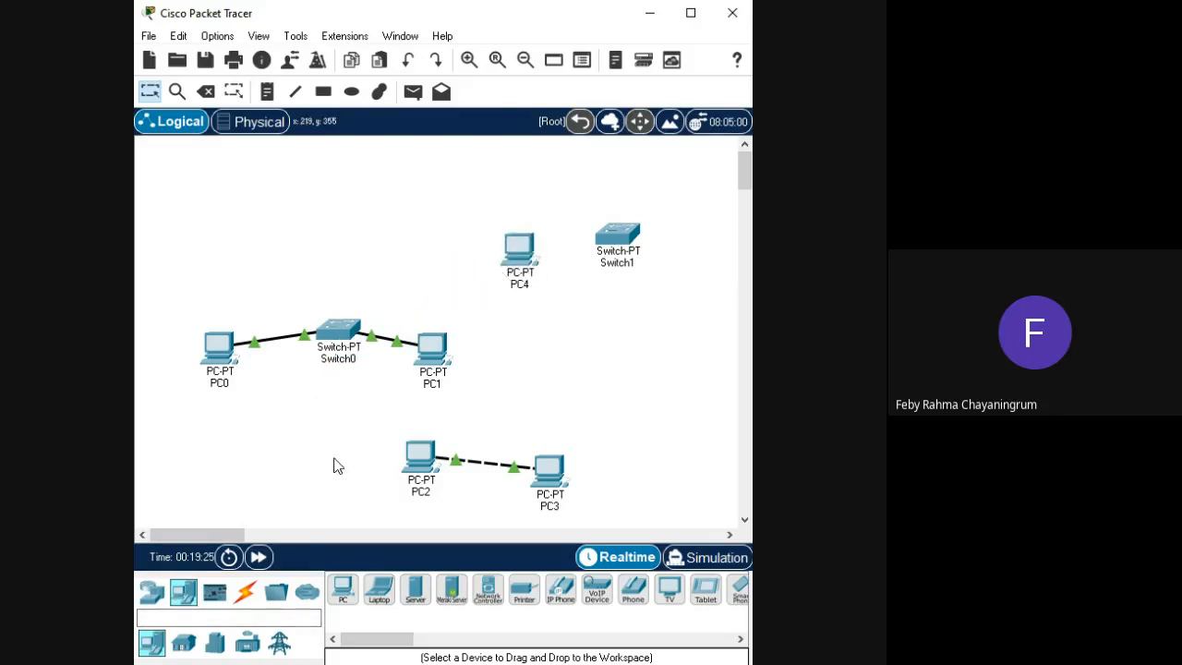
pyautogui.click(343, 588)
pyautogui.click(616, 184)
pyautogui.click(342, 588)
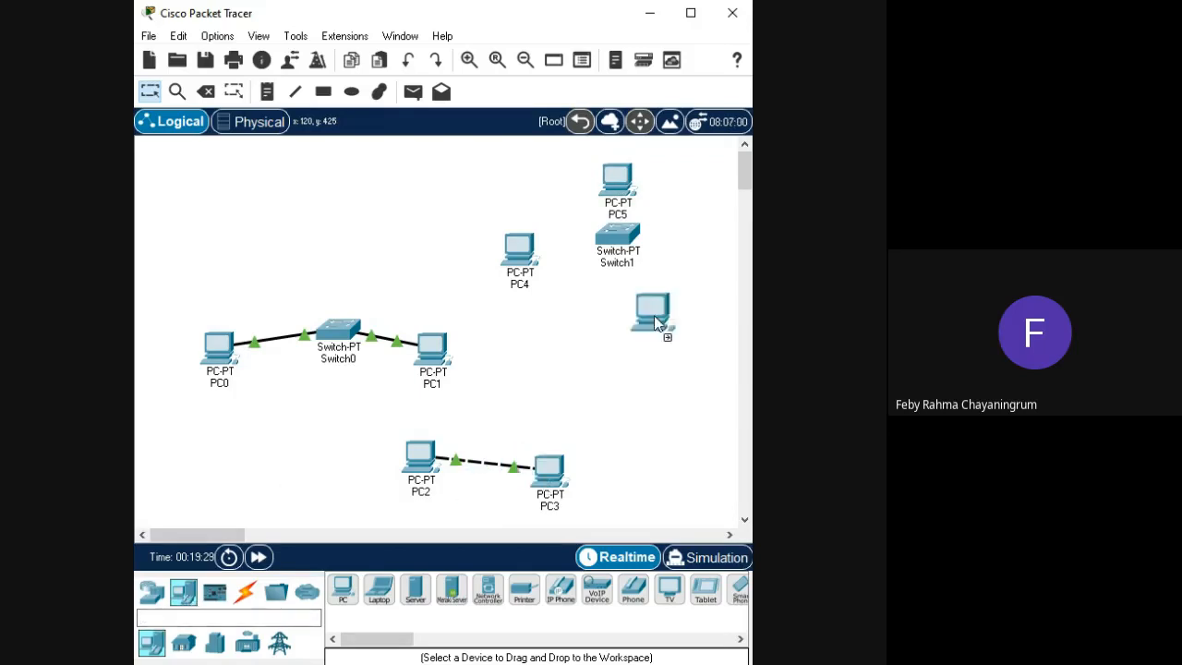
pyautogui.click(616, 349)
pyautogui.click(343, 588)
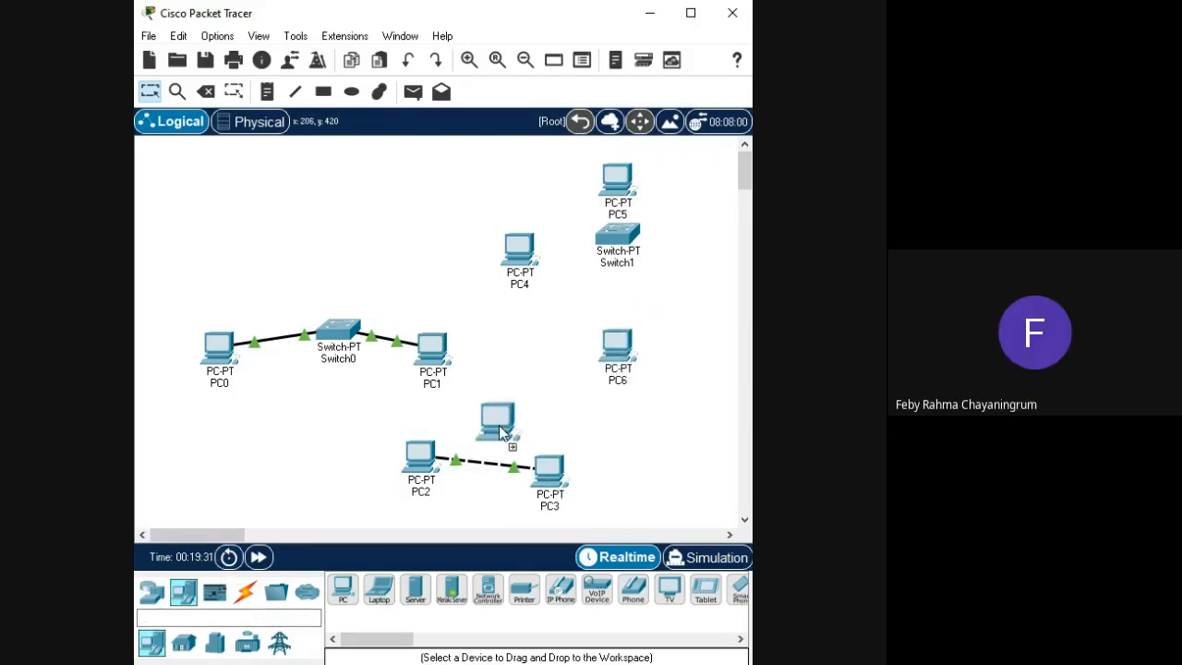
pyautogui.click(683, 262)
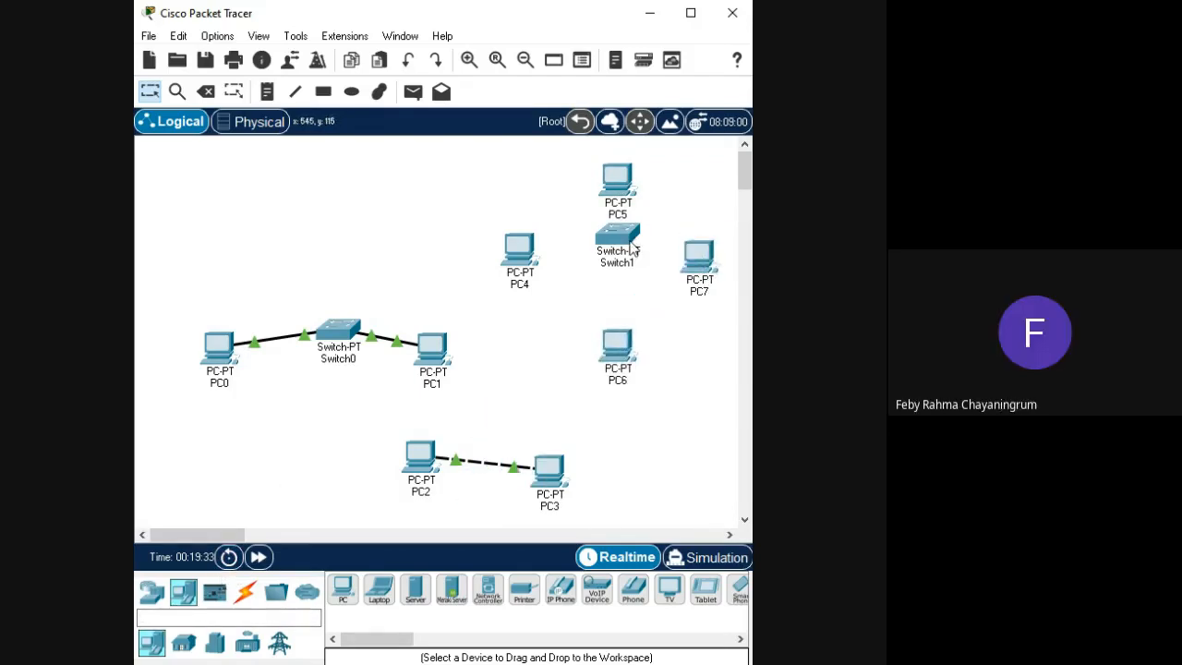
pyautogui.moveTo(620, 248); pyautogui.dragTo(609, 266)
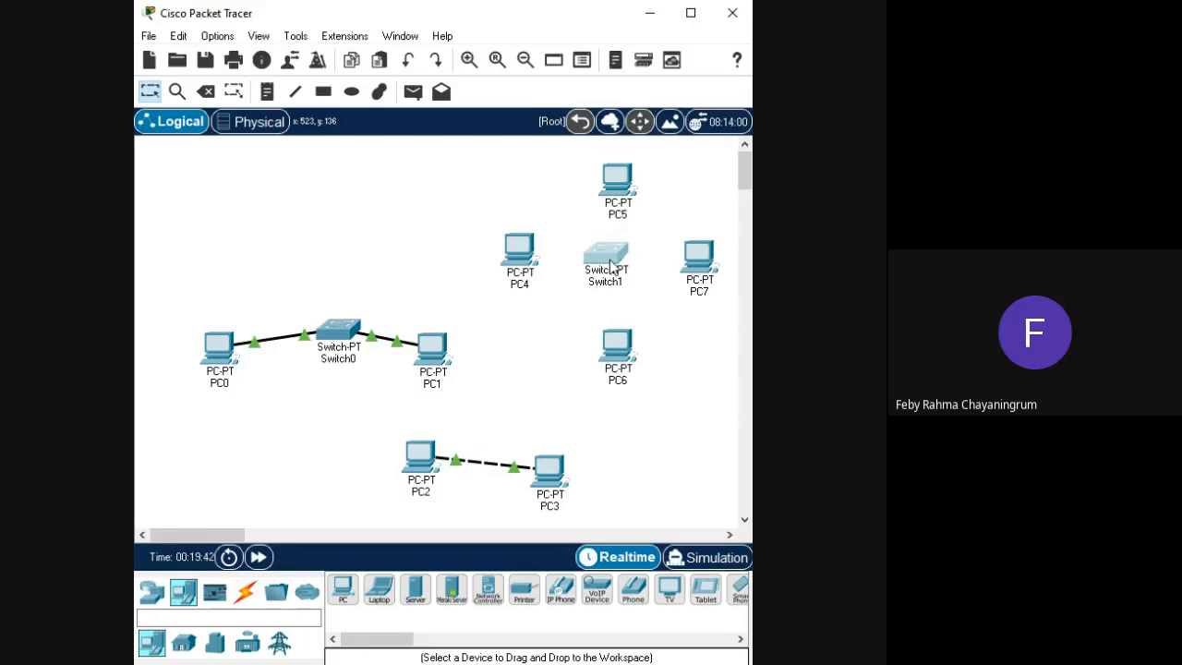
# Connect PC4 and PC5 to Switch1 with Copper Straight-Through cables.
pyautogui.click(246, 595)
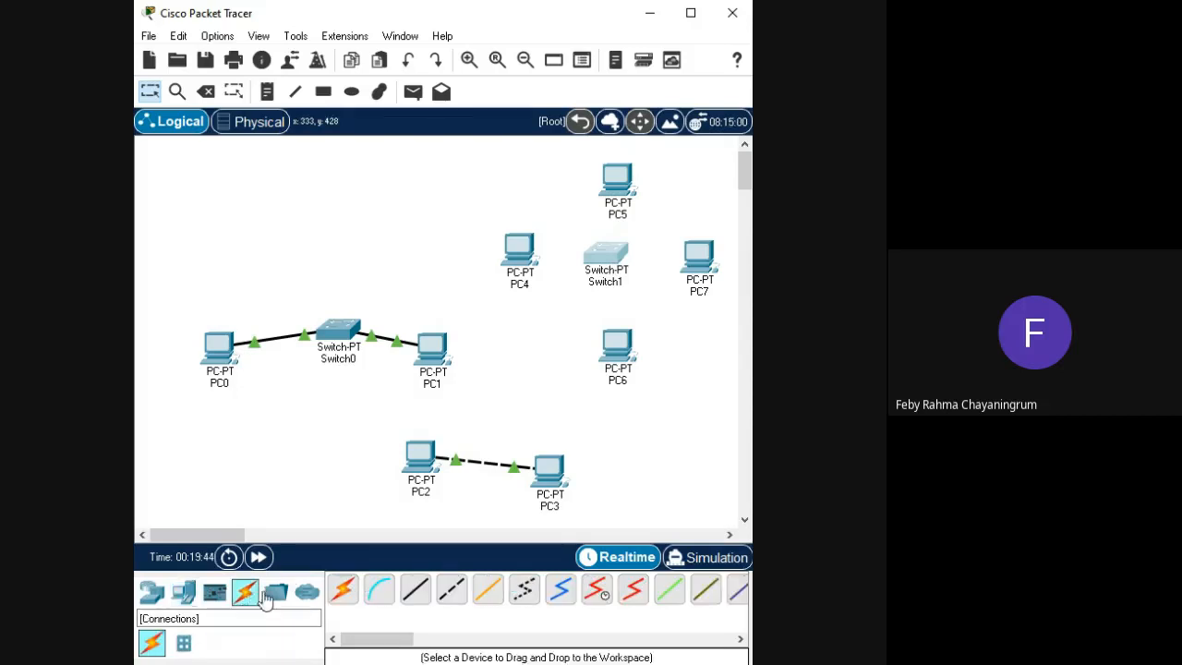
pyautogui.click(414, 588)
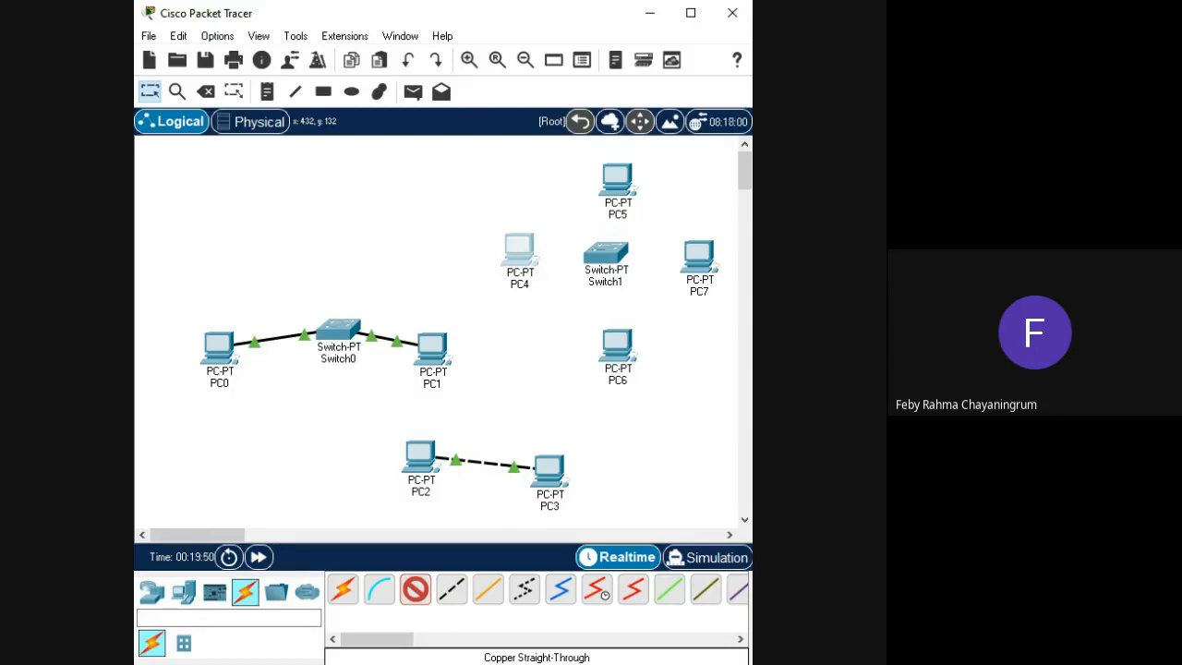
pyautogui.click(585, 330)
pyautogui.click(619, 256)
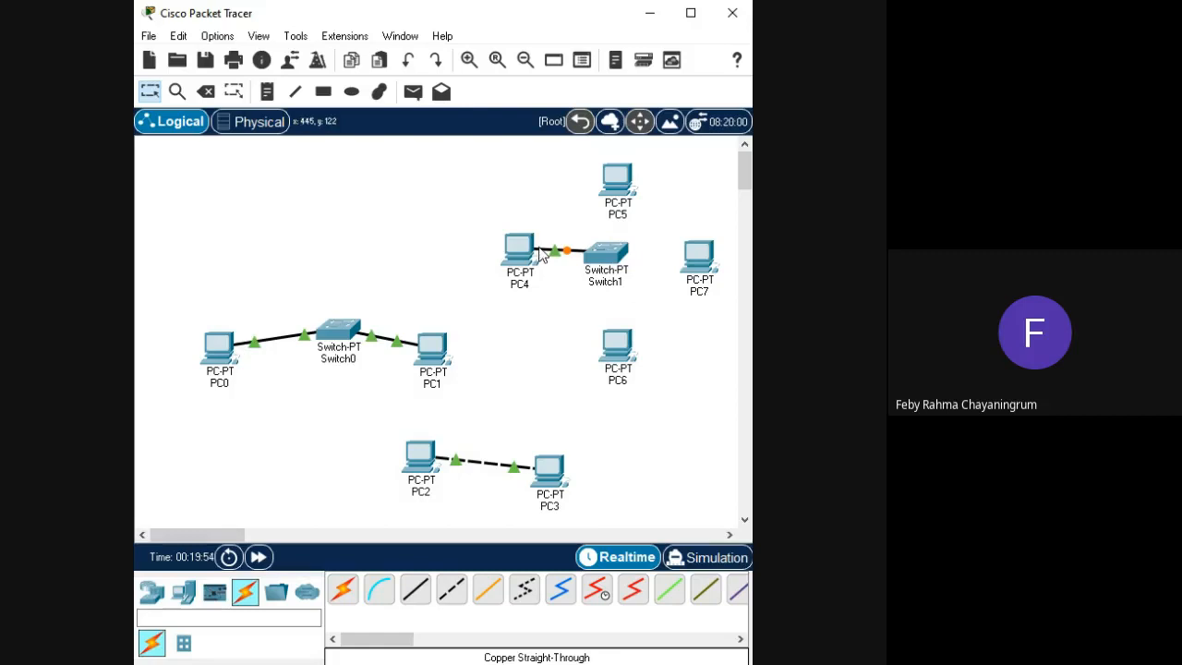
pyautogui.click(416, 588)
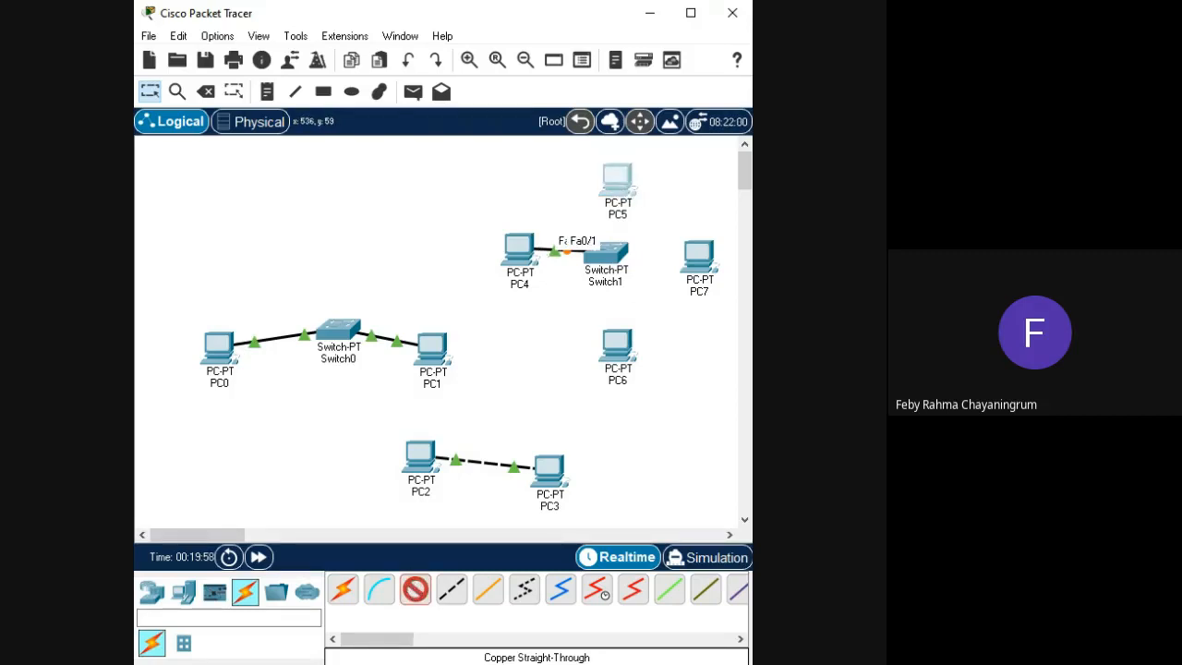
pyautogui.click(631, 259)
pyautogui.click(611, 259)
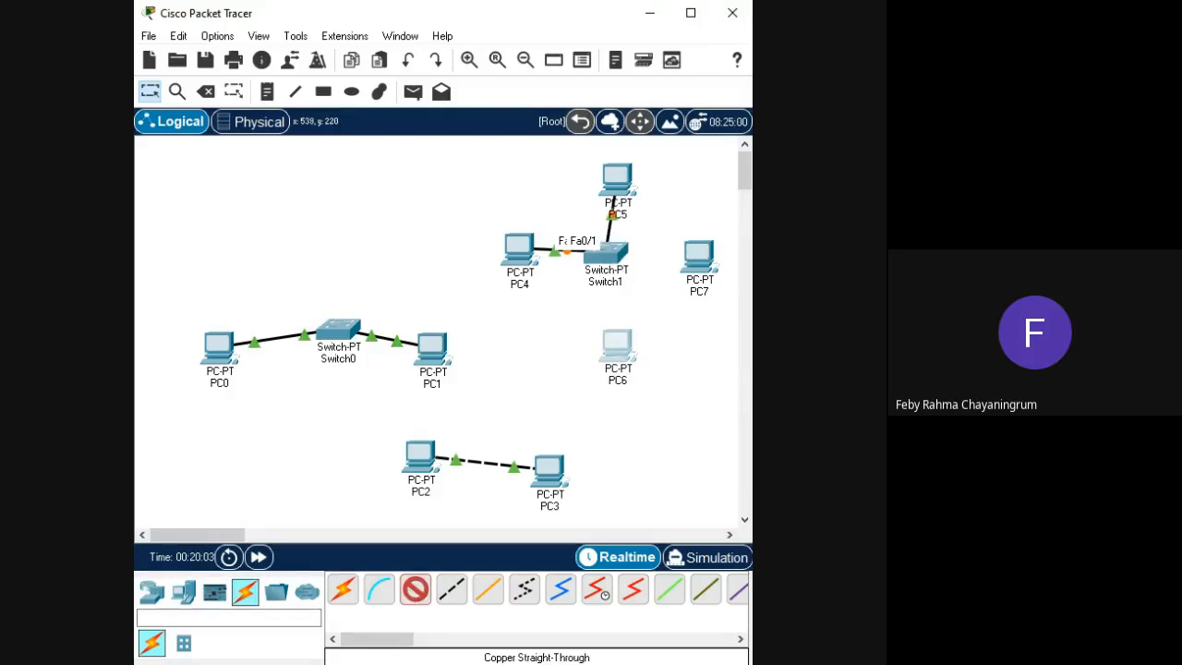
# Connect PC6 and PC7 to Switch1 with Copper Straight-Through cables.
pyautogui.click(617, 347)
pyautogui.click(605, 258)
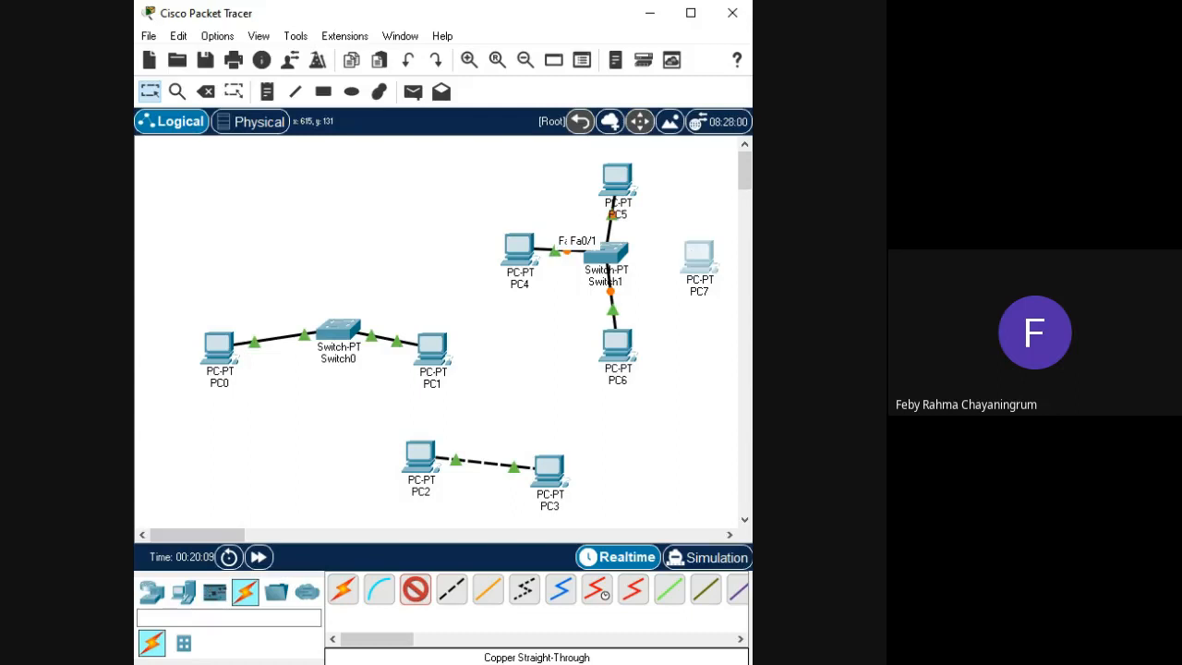
pyautogui.click(699, 259)
pyautogui.click(605, 254)
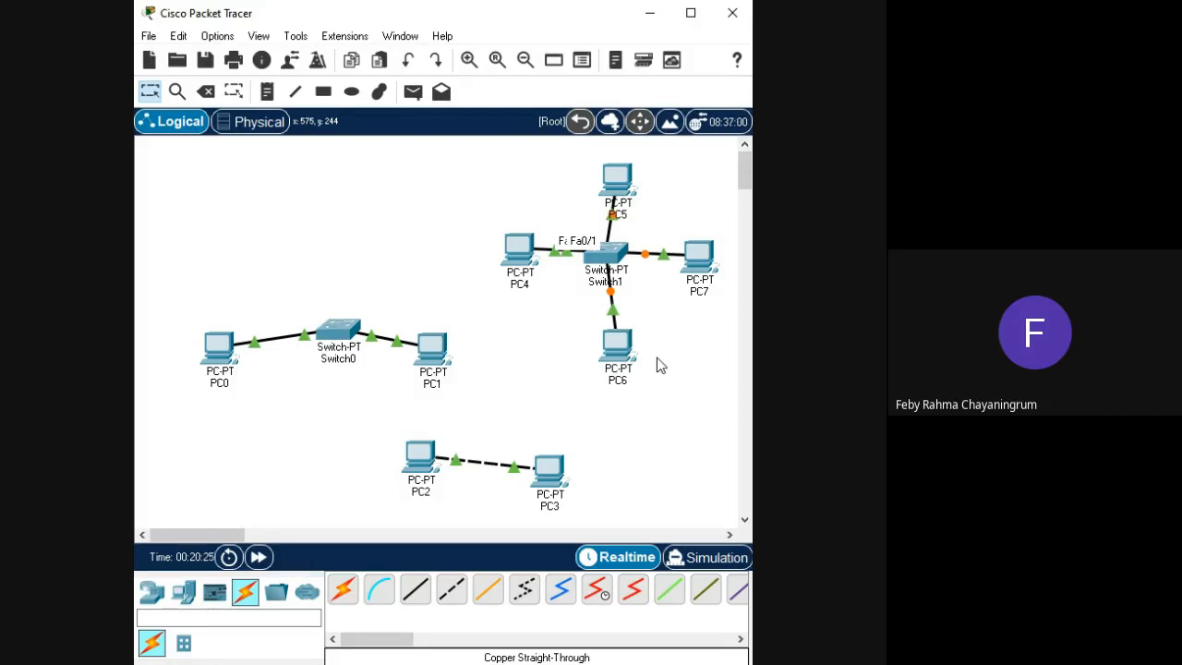
# Open the device windows of PC4, PC5, PC6 and PC7 in turn, return to PC4, and minimize the program window.
pyautogui.click(528, 244)
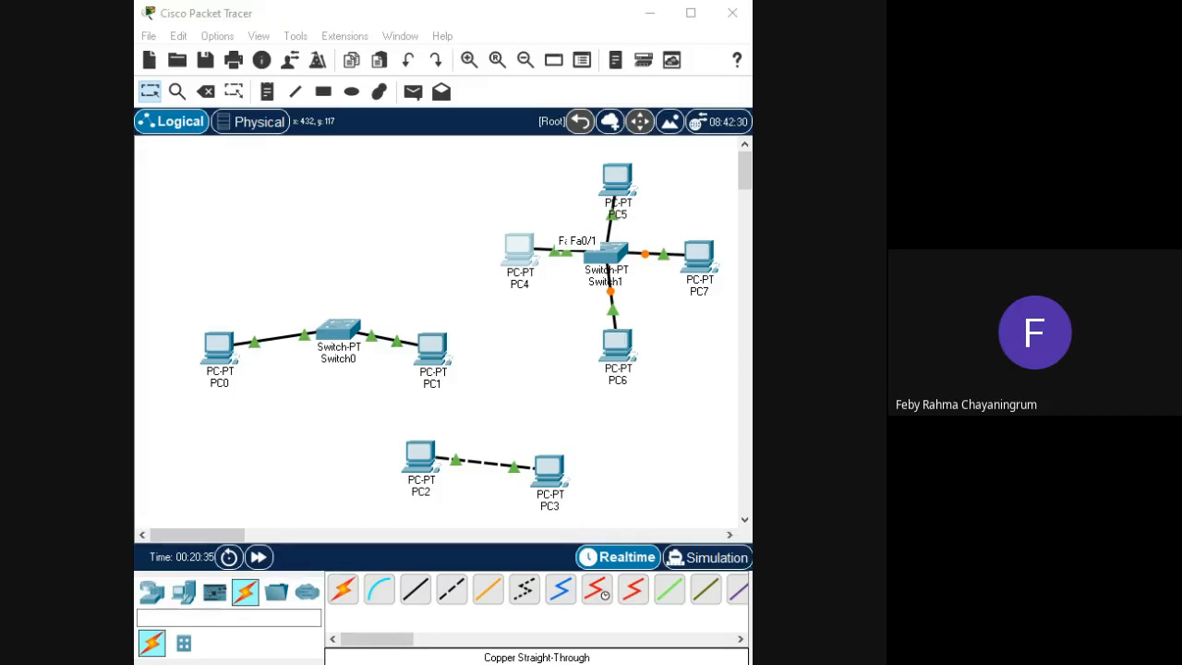
pyautogui.click(524, 256)
pyautogui.click(610, 194)
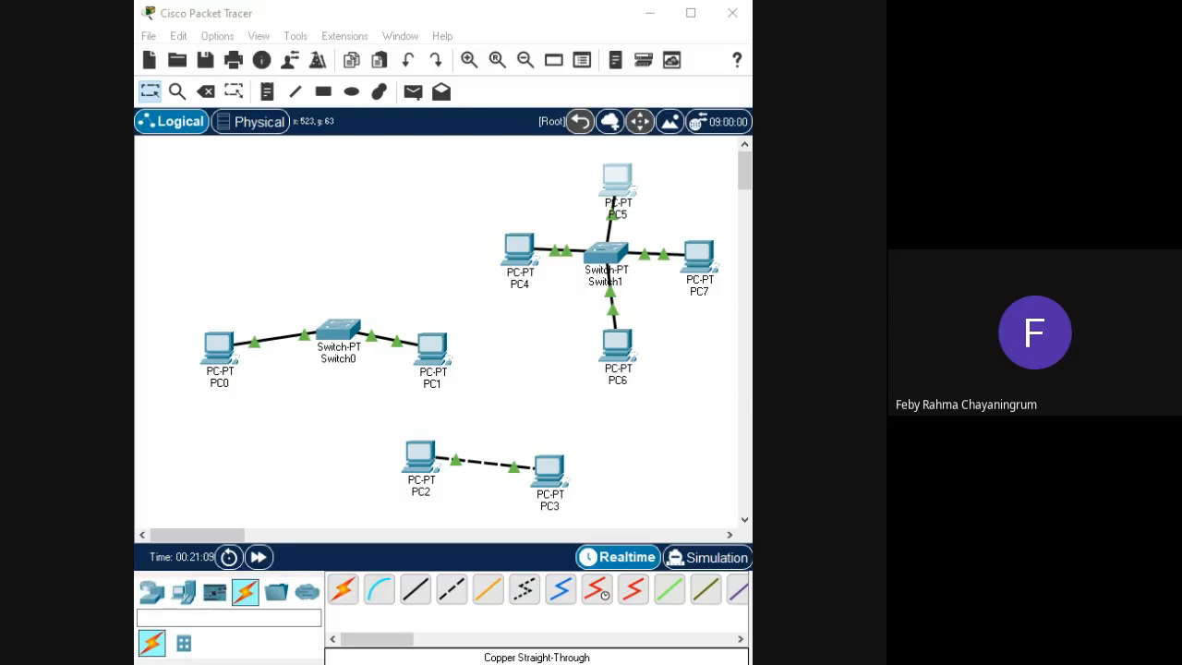
pyautogui.click(616, 343)
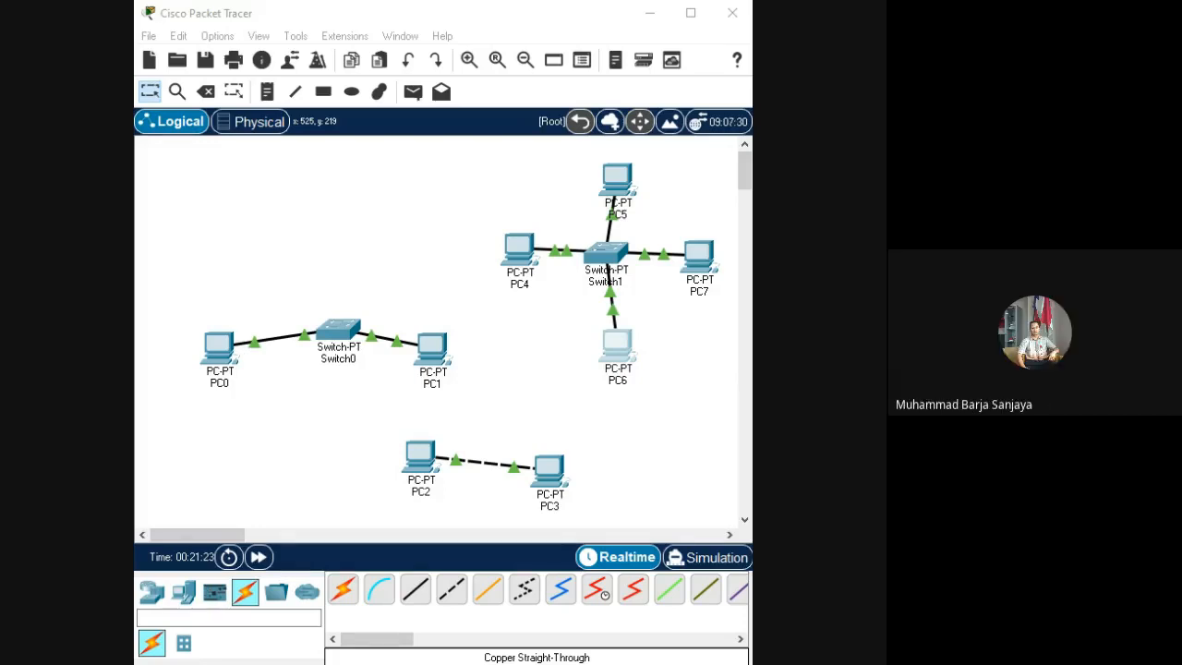
pyautogui.click(703, 258)
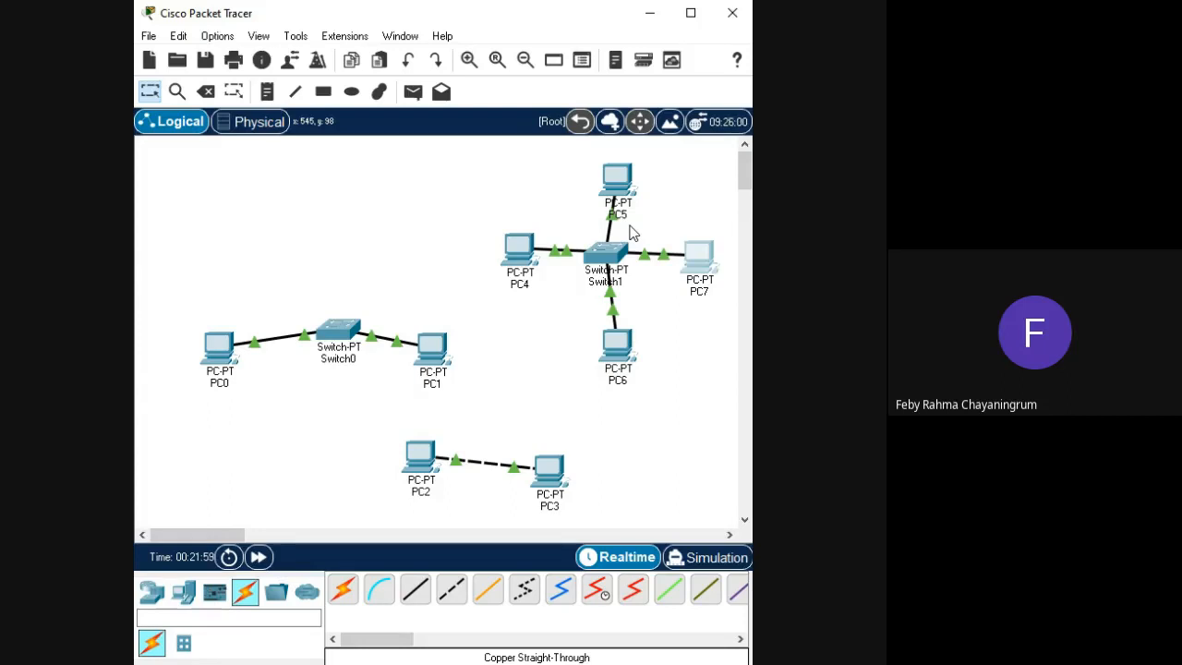
pyautogui.click(514, 259)
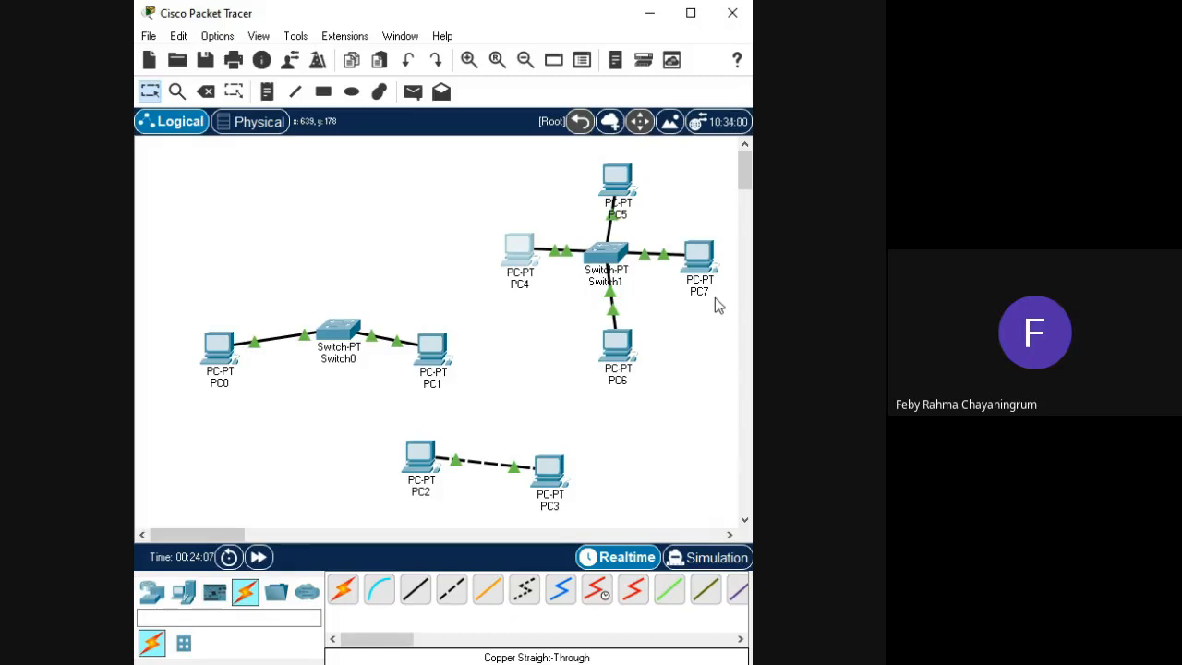
pyautogui.click(649, 19)
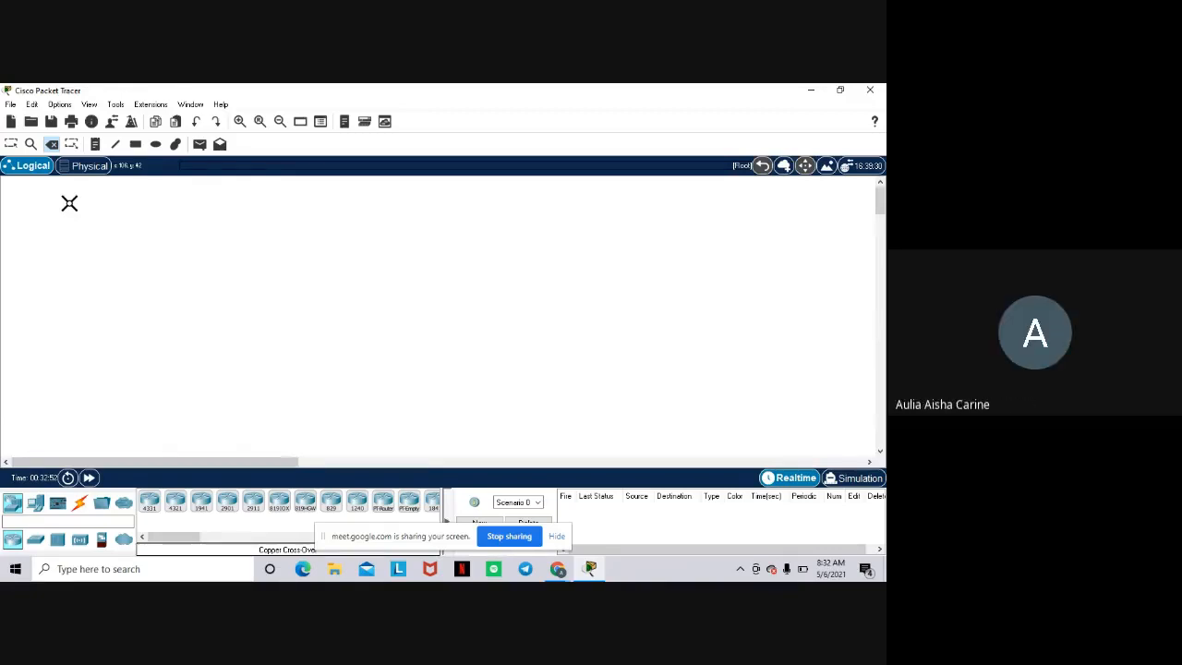
# Place two generic PCs side by side in the empty workspace, leaving room for a switch between them.
pyautogui.click(36, 501)
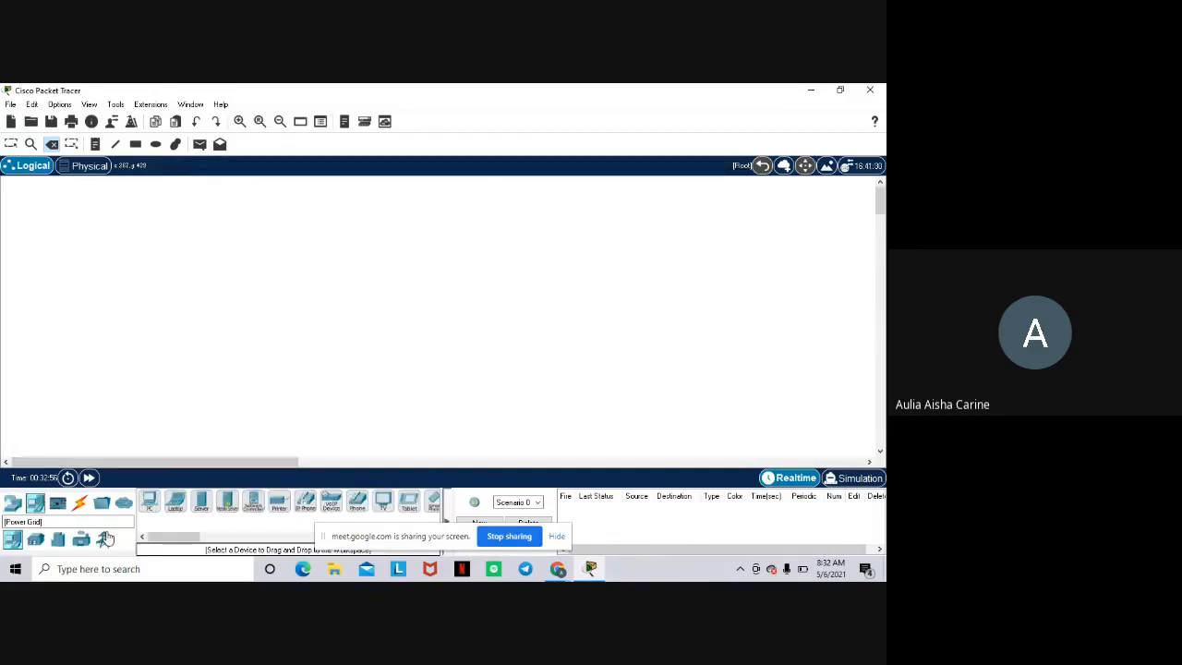
pyautogui.click(149, 501)
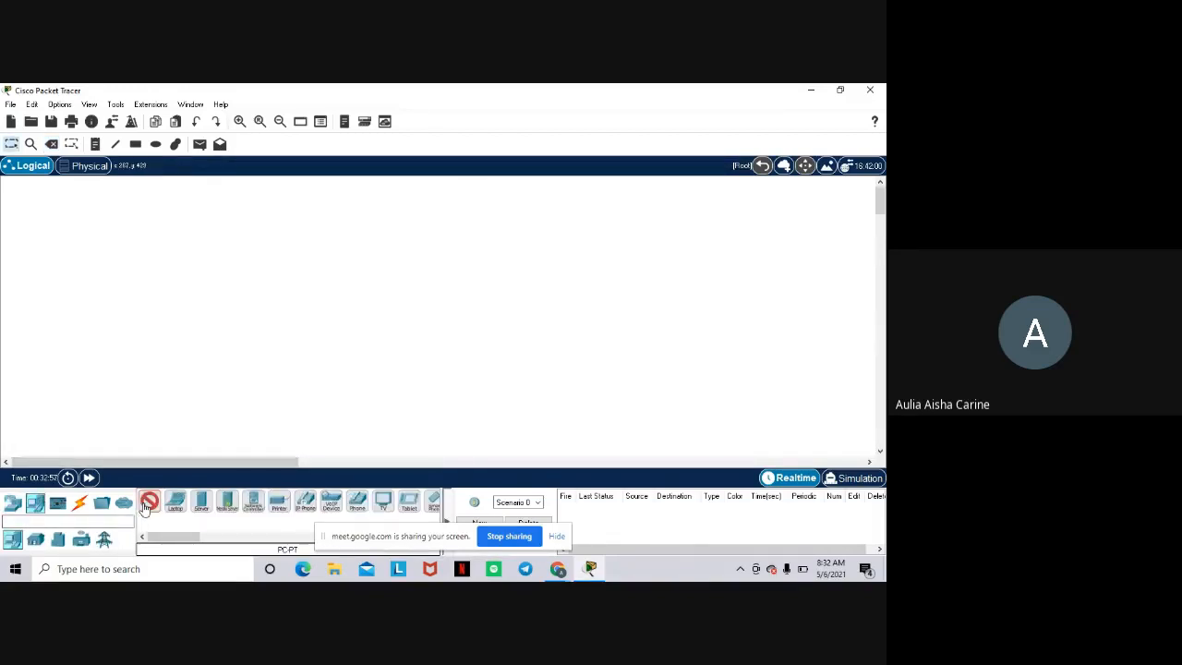
pyautogui.click(145, 294)
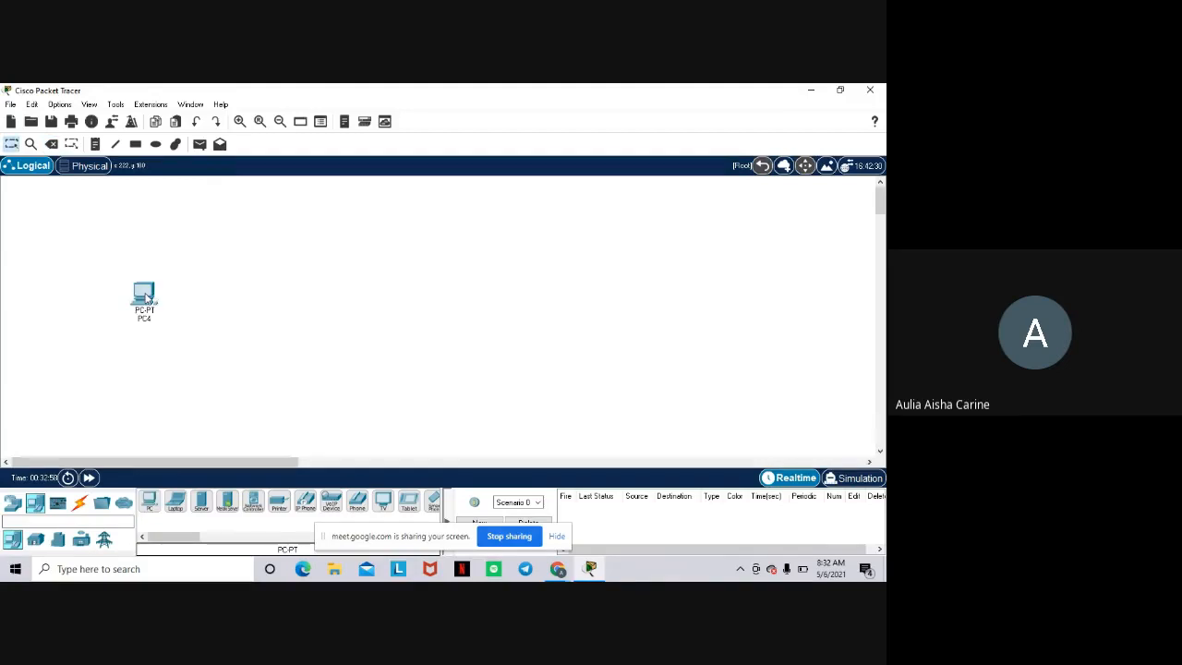
pyautogui.click(150, 503)
pyautogui.click(295, 295)
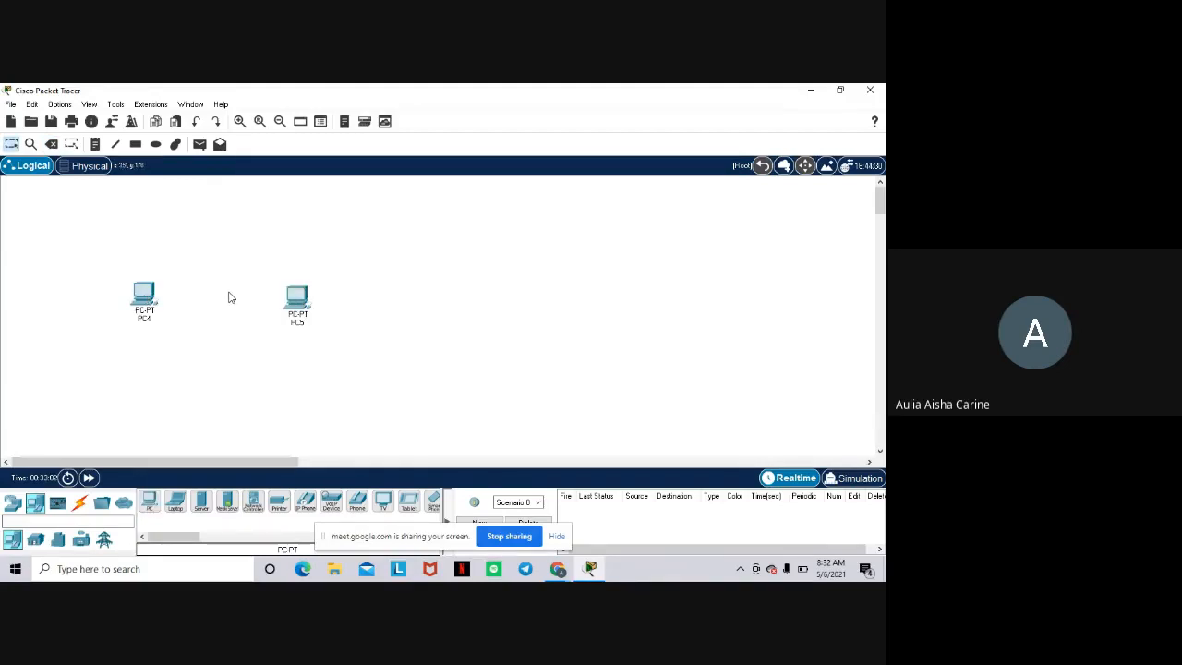
# Place a 2960 switch between the two PCs.
pyautogui.click(19, 504)
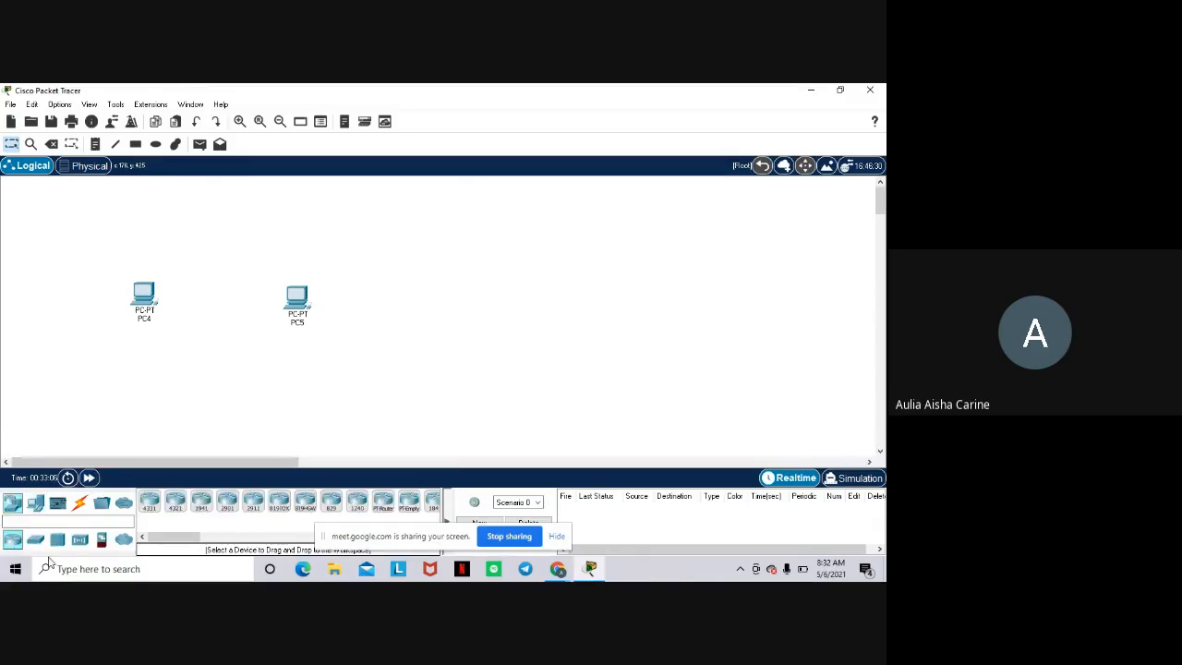
pyautogui.click(35, 540)
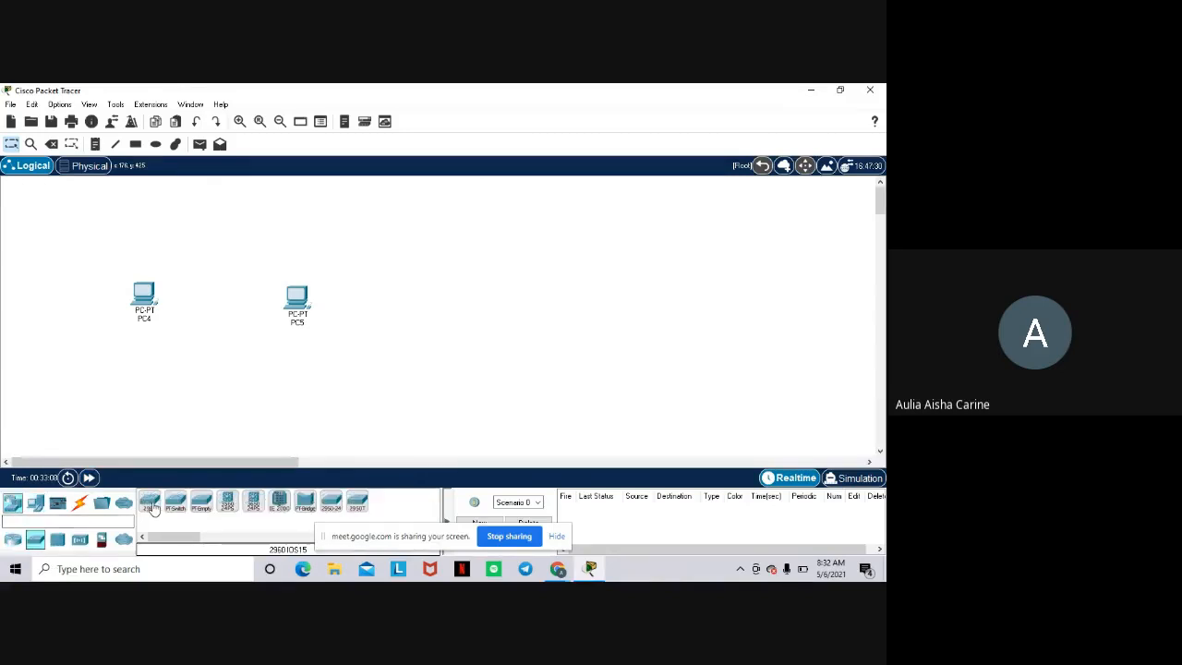
pyautogui.click(151, 504)
pyautogui.click(213, 302)
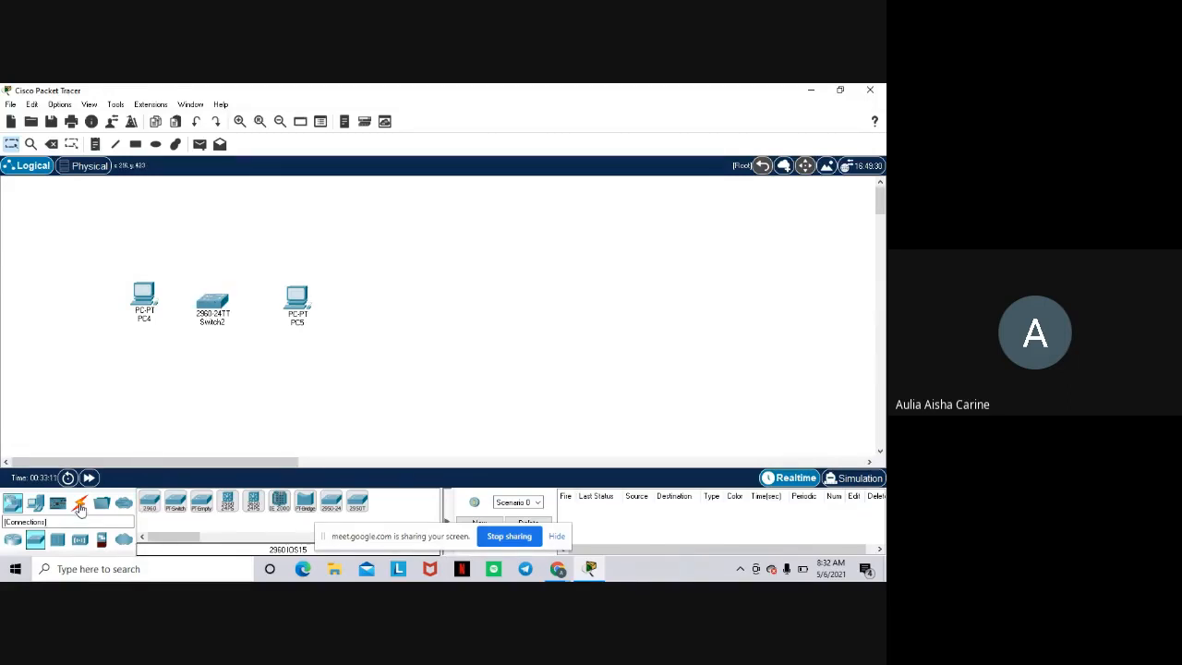
# Connect FastEthernet0 of PC4 to FastEthernet0/1 of Switch2 with a Copper Straight-Through cable.
pyautogui.click(80, 507)
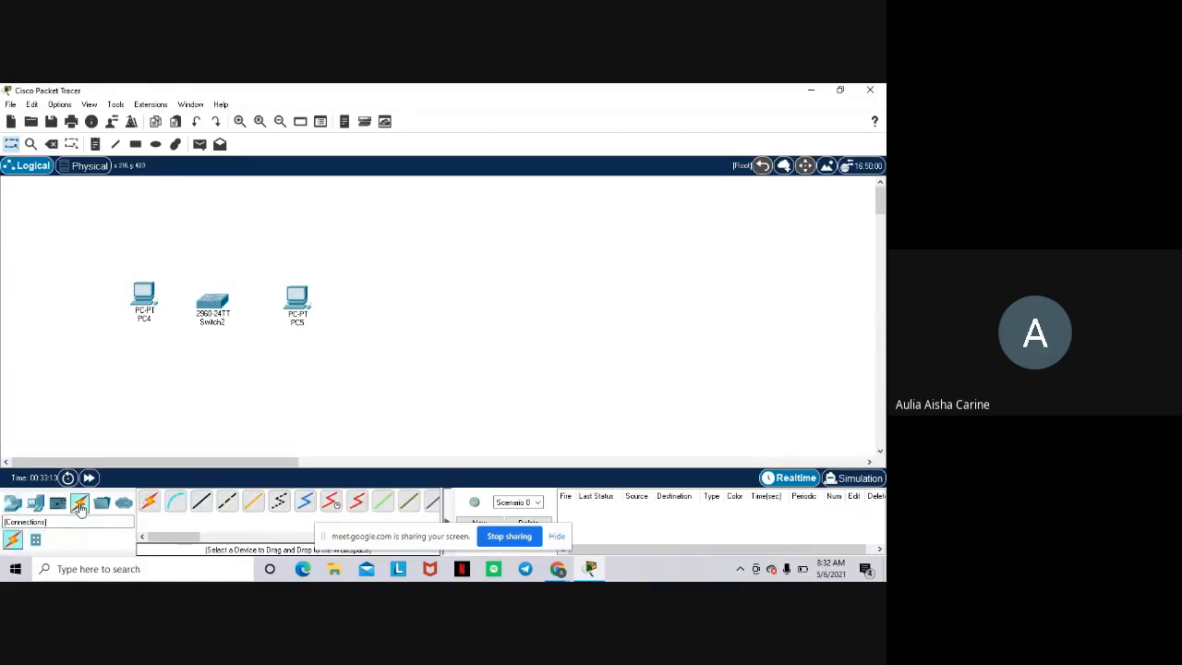
pyautogui.click(202, 502)
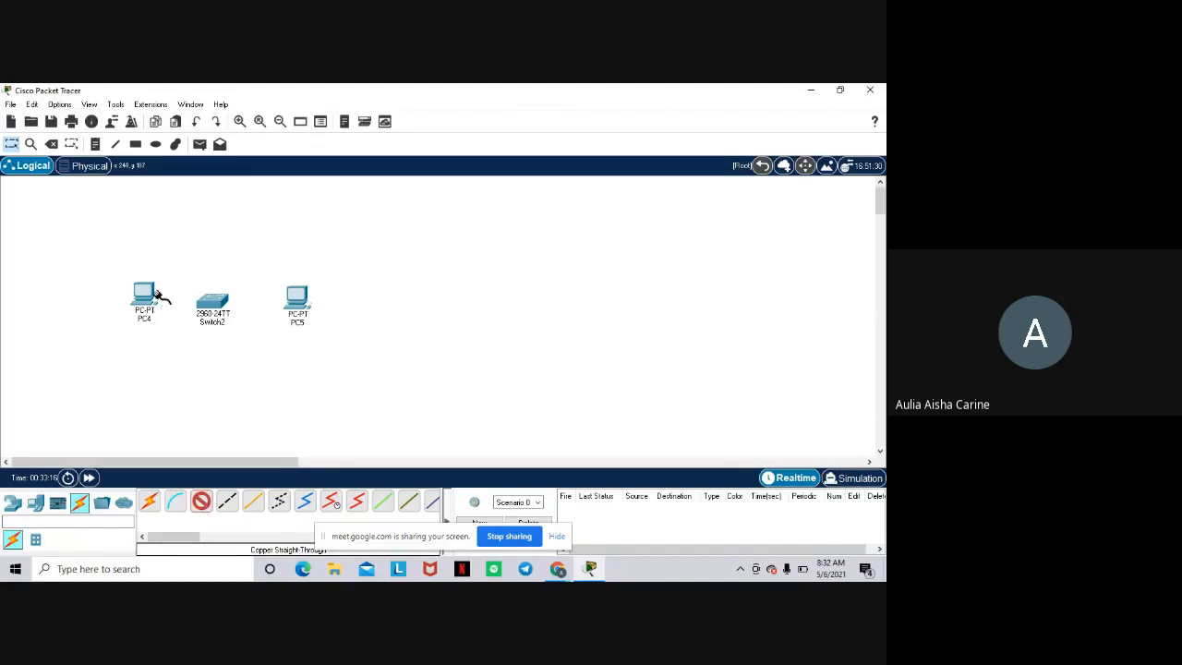
pyautogui.click(143, 293)
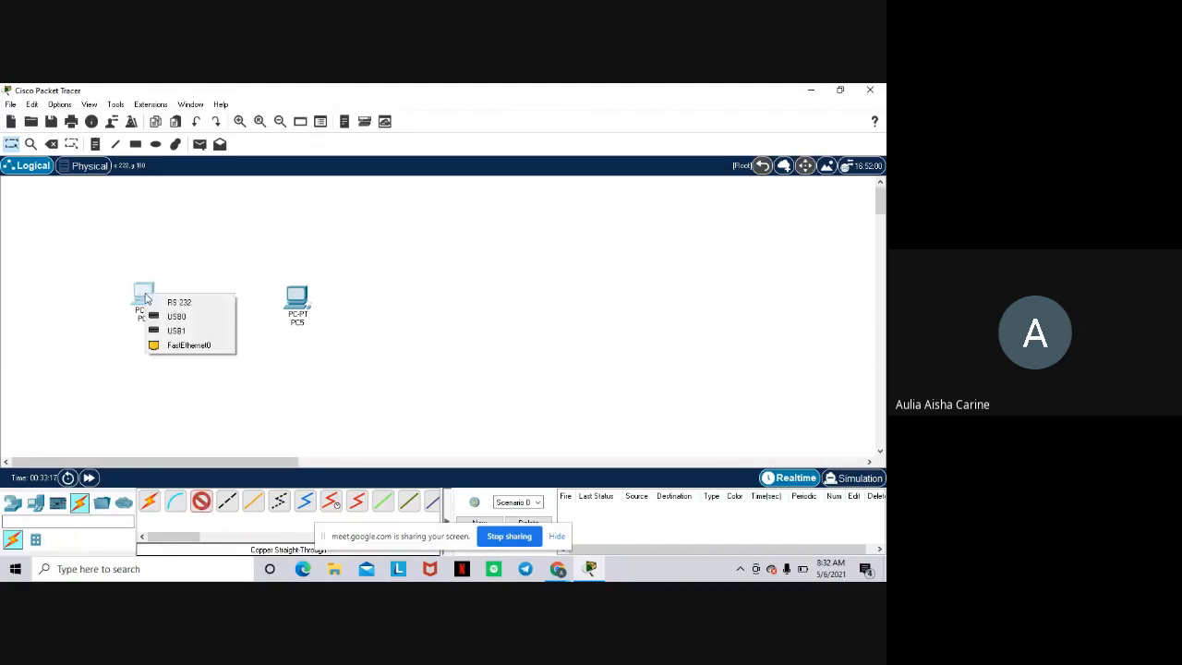
pyautogui.click(172, 345)
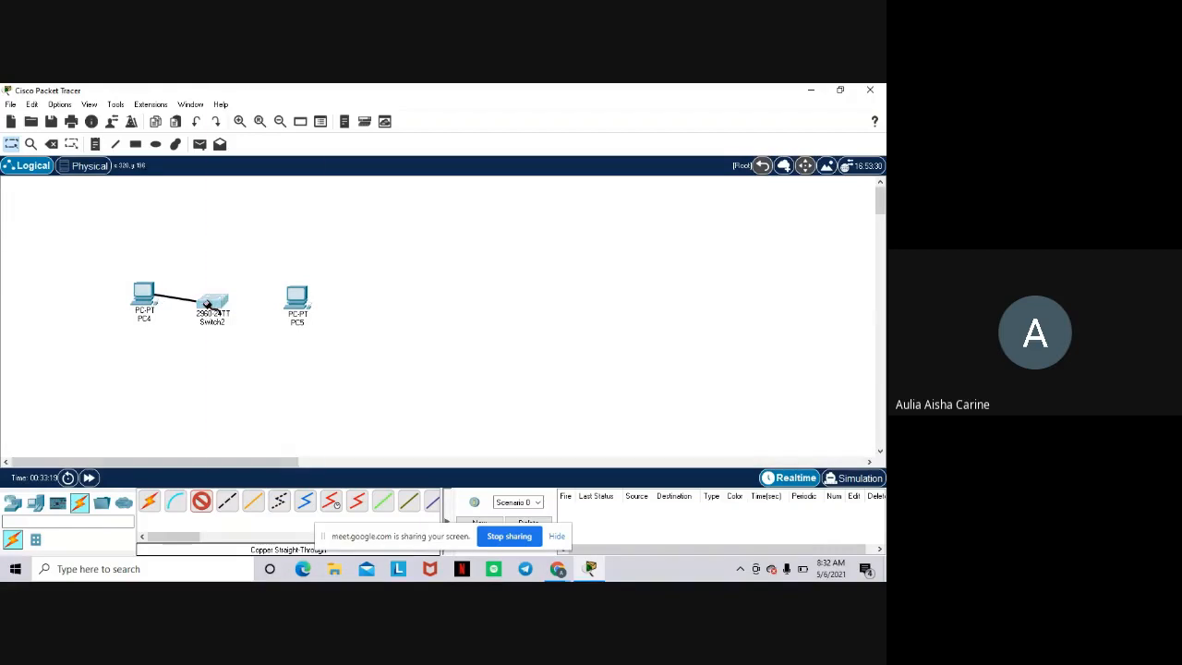
pyautogui.click(212, 301)
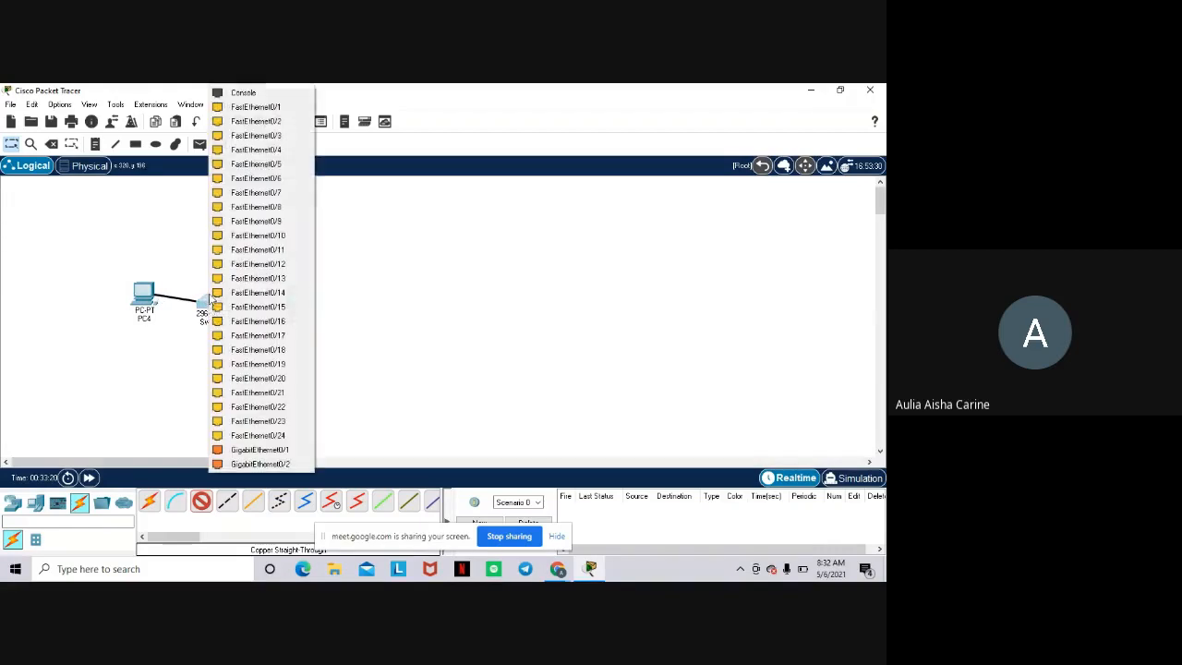
pyautogui.click(232, 107)
# Connect FastEthernet0/2 of Switch2 to FastEthernet0 of PC5 with a Copper Straight-Through cable.
pyautogui.click(199, 505)
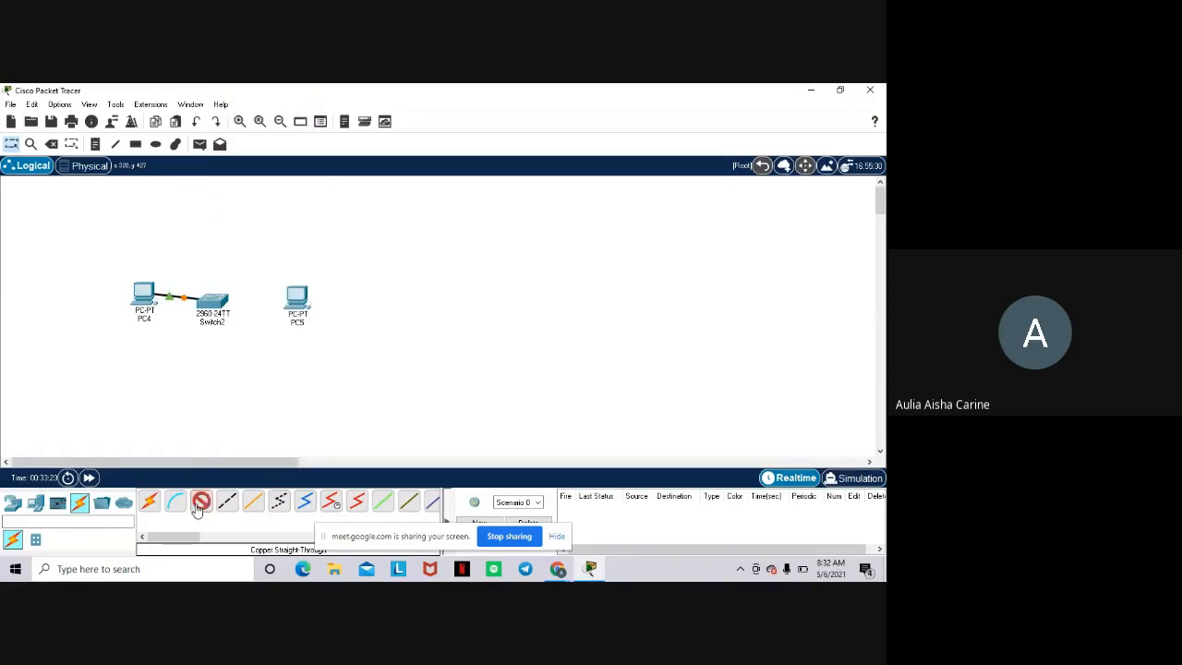
pyautogui.click(214, 302)
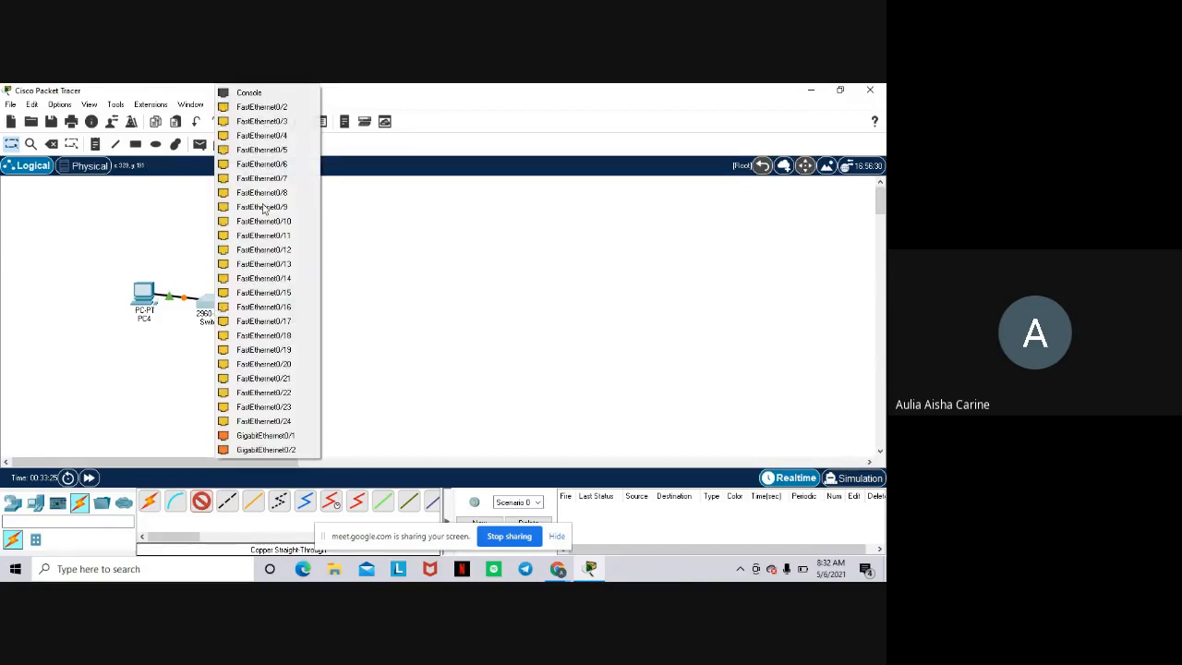
pyautogui.click(265, 108)
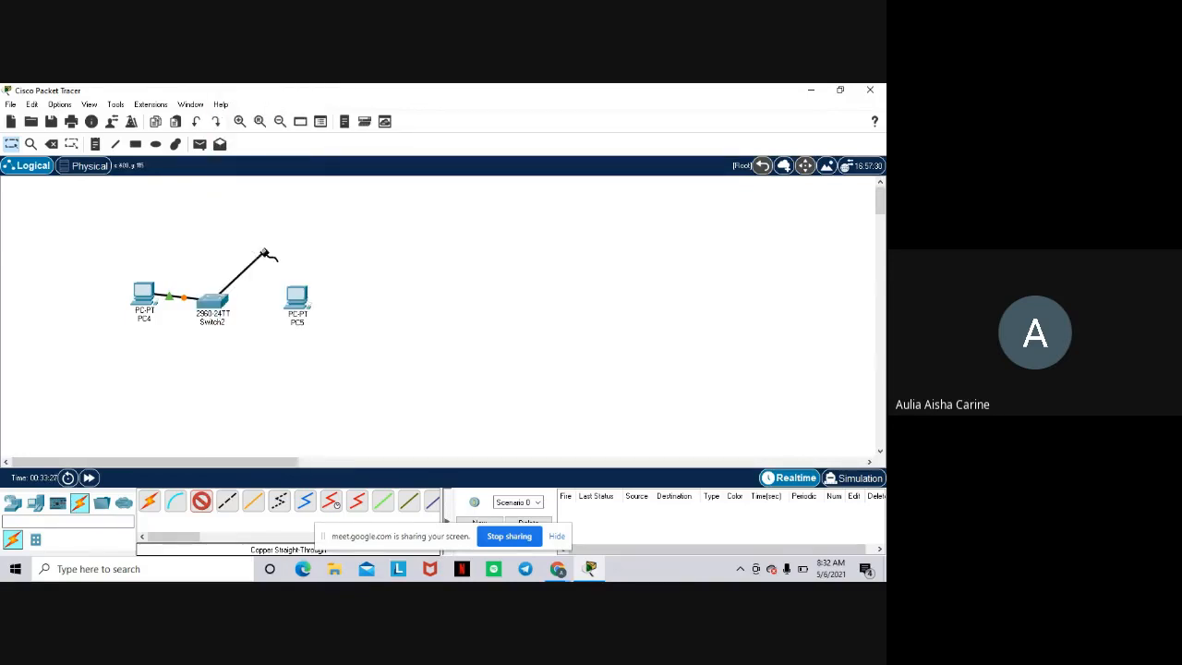
pyautogui.click(295, 301)
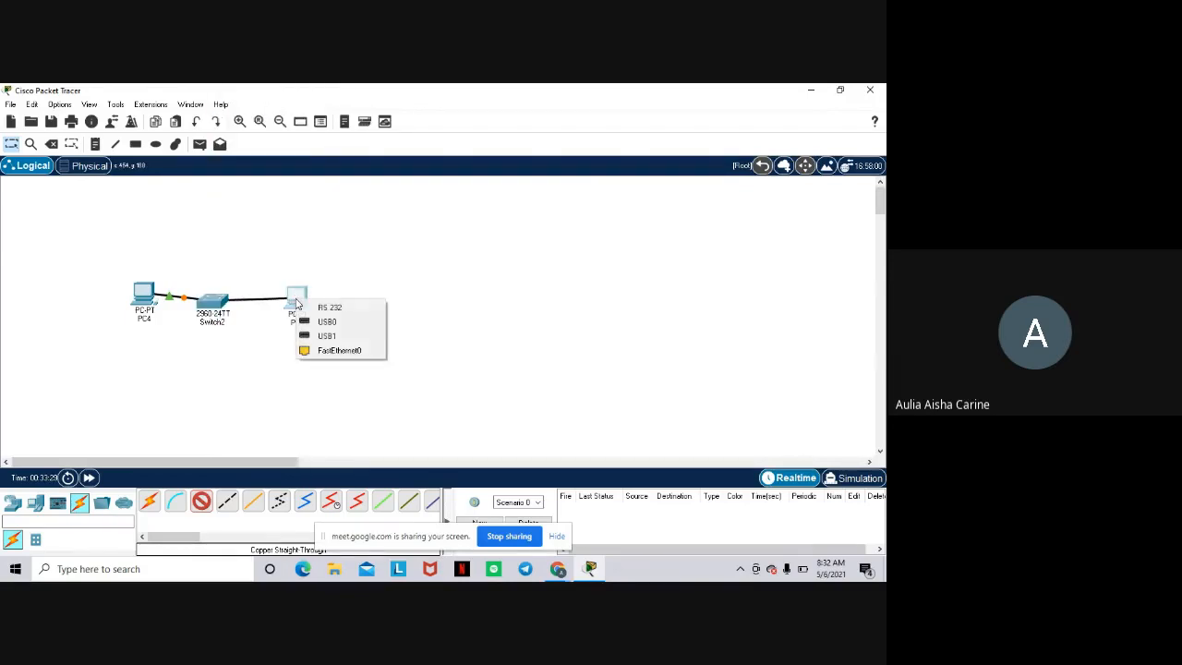
pyautogui.click(313, 350)
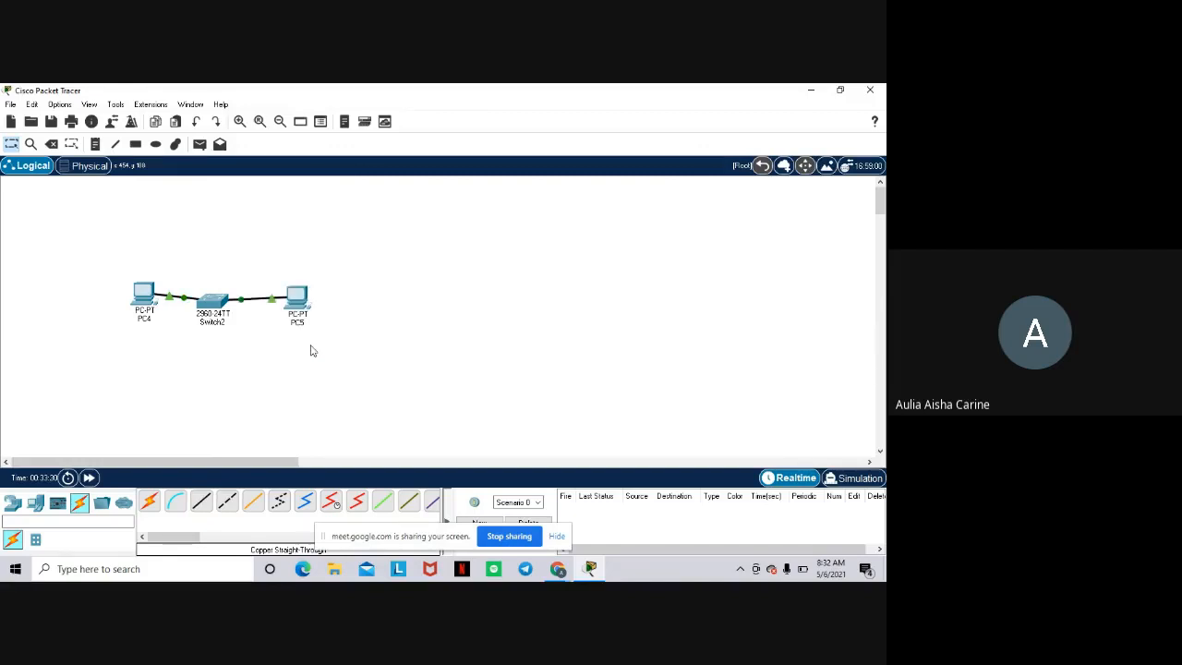
# Configure PC4 with the static IPv4 address 192.168.1.1 and subnet mask 255.255.255.0, and close its device window.
pyautogui.click(141, 297)
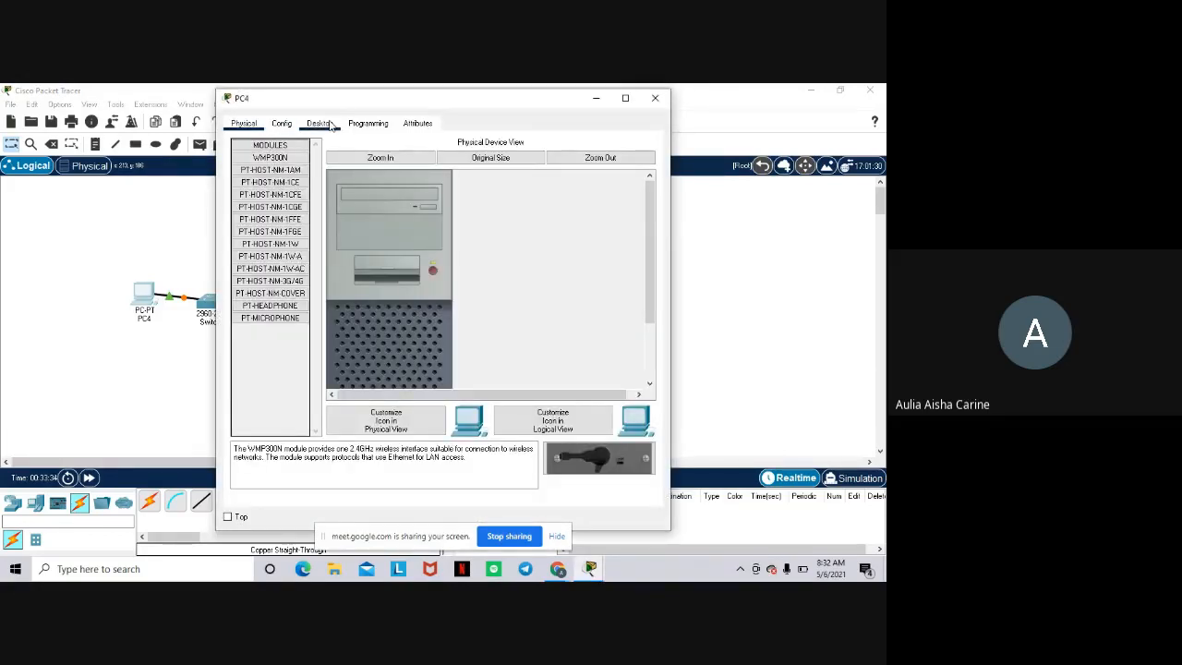
pyautogui.click(319, 123)
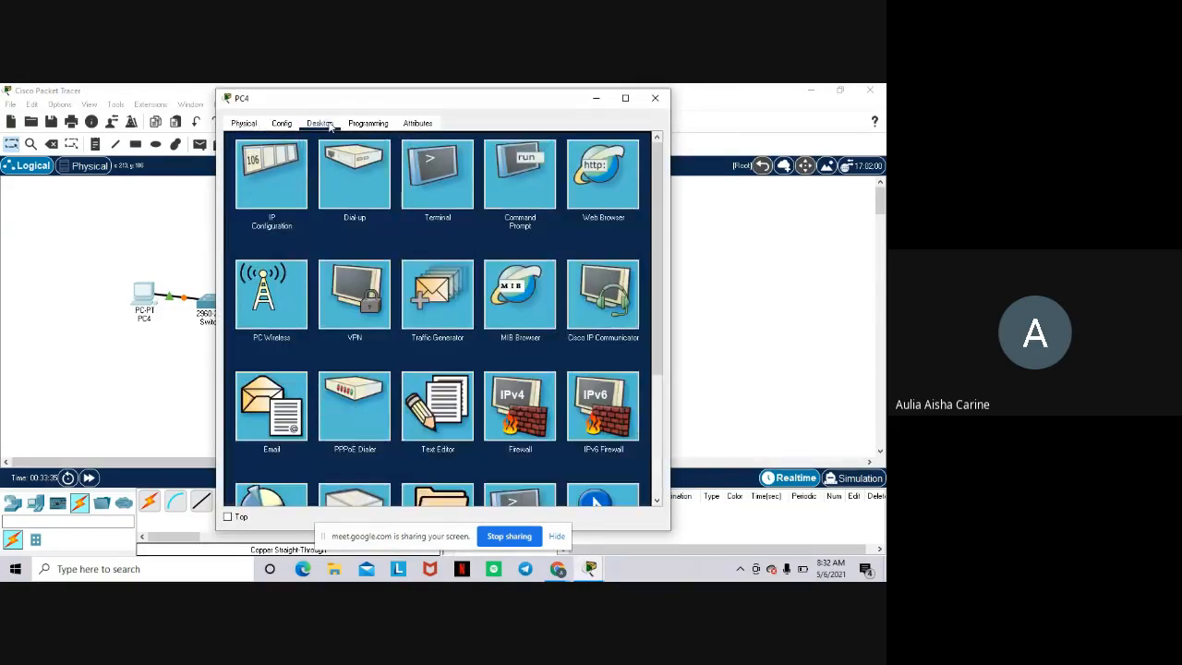
pyautogui.click(277, 180)
pyautogui.click(386, 212)
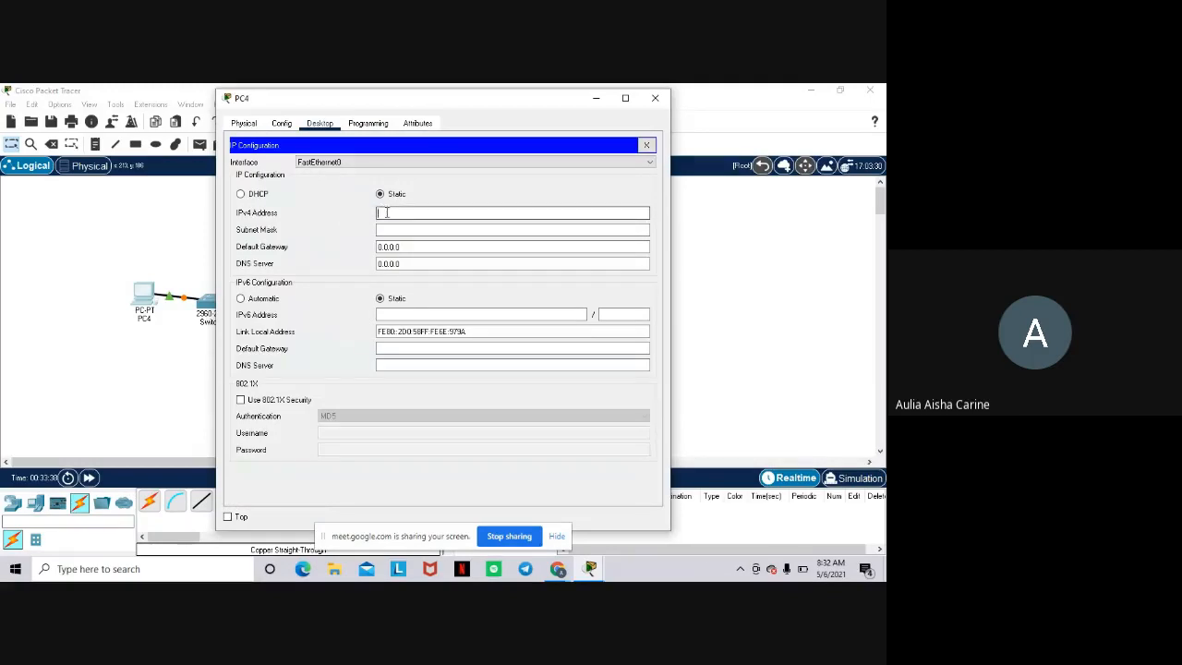
pyautogui.write('192.168.1.1')
pyautogui.click(394, 229)
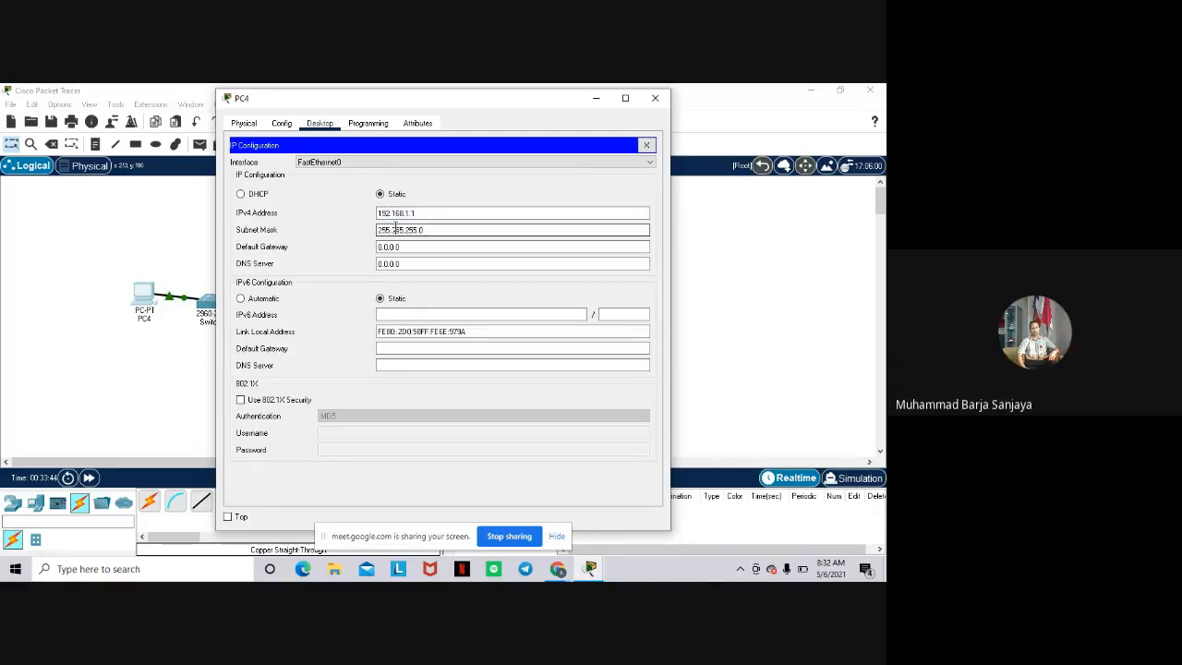
pyautogui.click(653, 99)
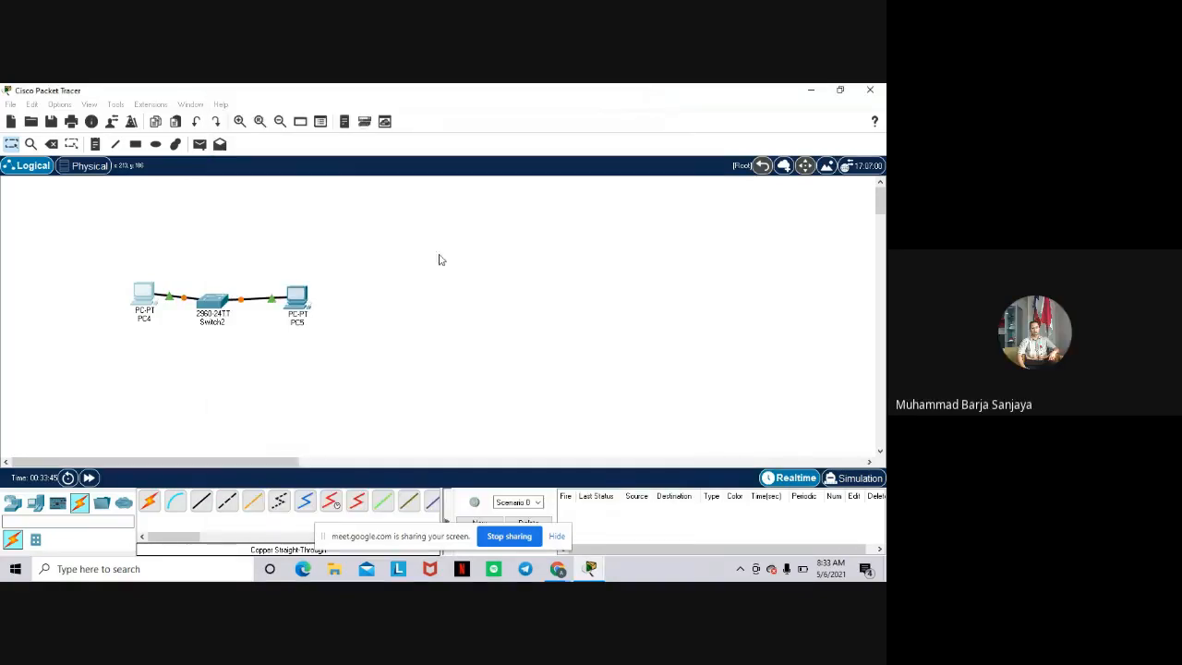
# Configure PC5 with the static IPv4 address 192.168.1.2 and subnet mask 255.255.255.0, and close its device window.
pyautogui.click(297, 305)
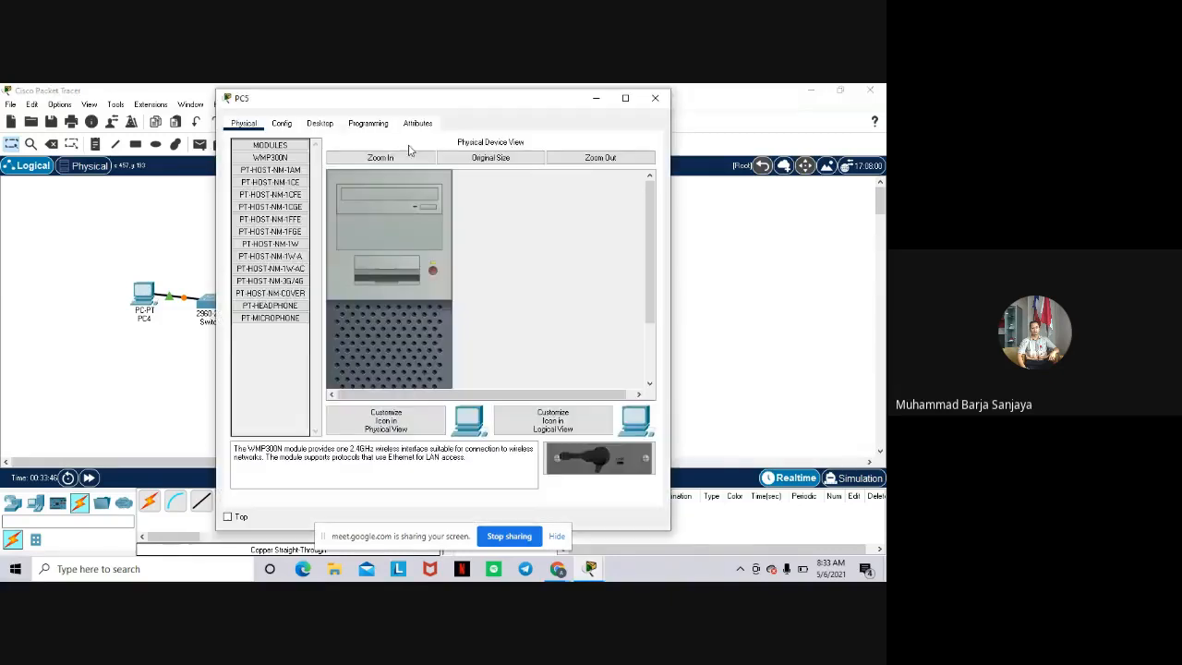
pyautogui.click(330, 129)
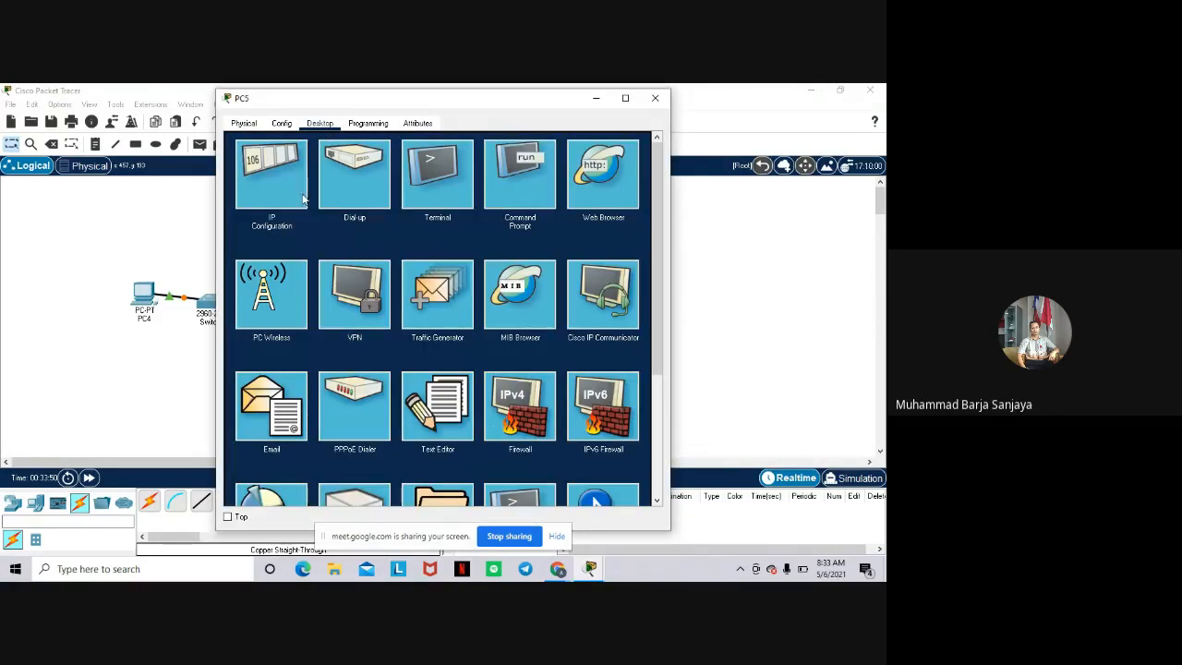
pyautogui.click(275, 200)
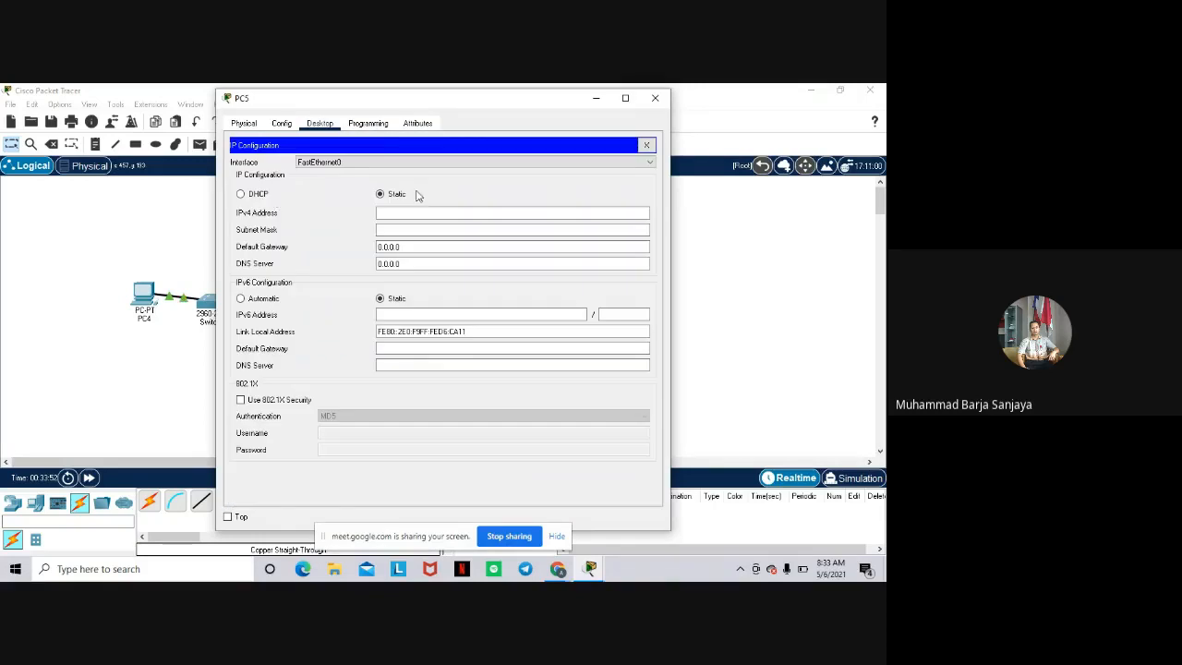
pyautogui.click(421, 211)
pyautogui.write('192')
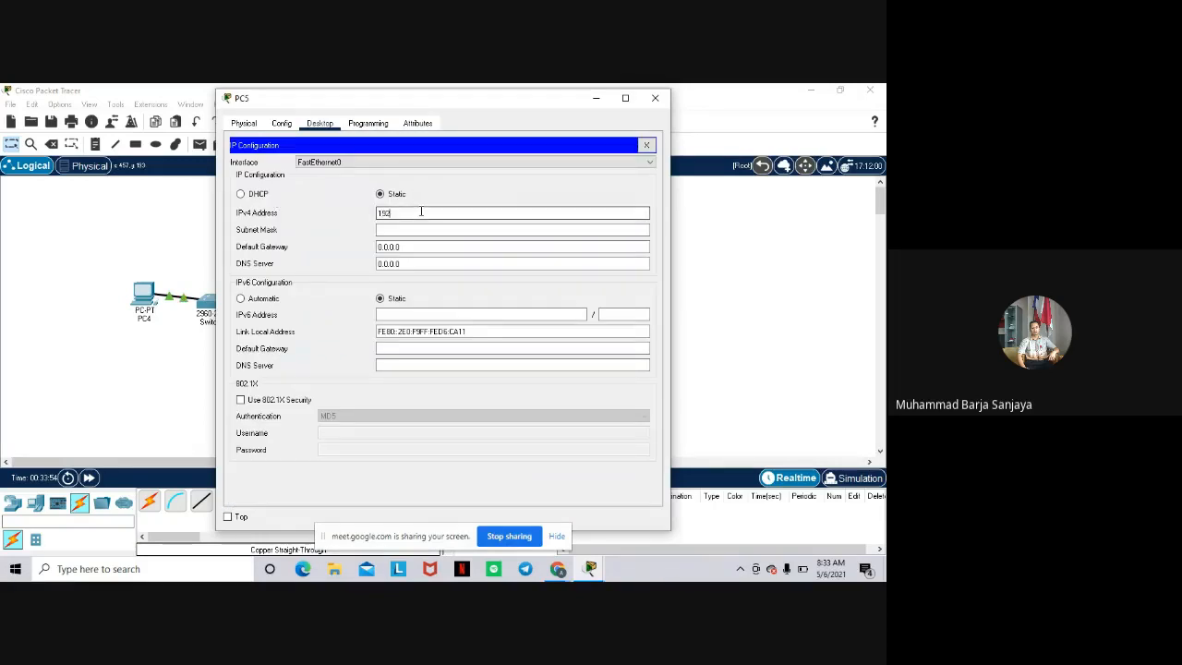
pyautogui.write('.168.1.2')
pyautogui.press('Tab')
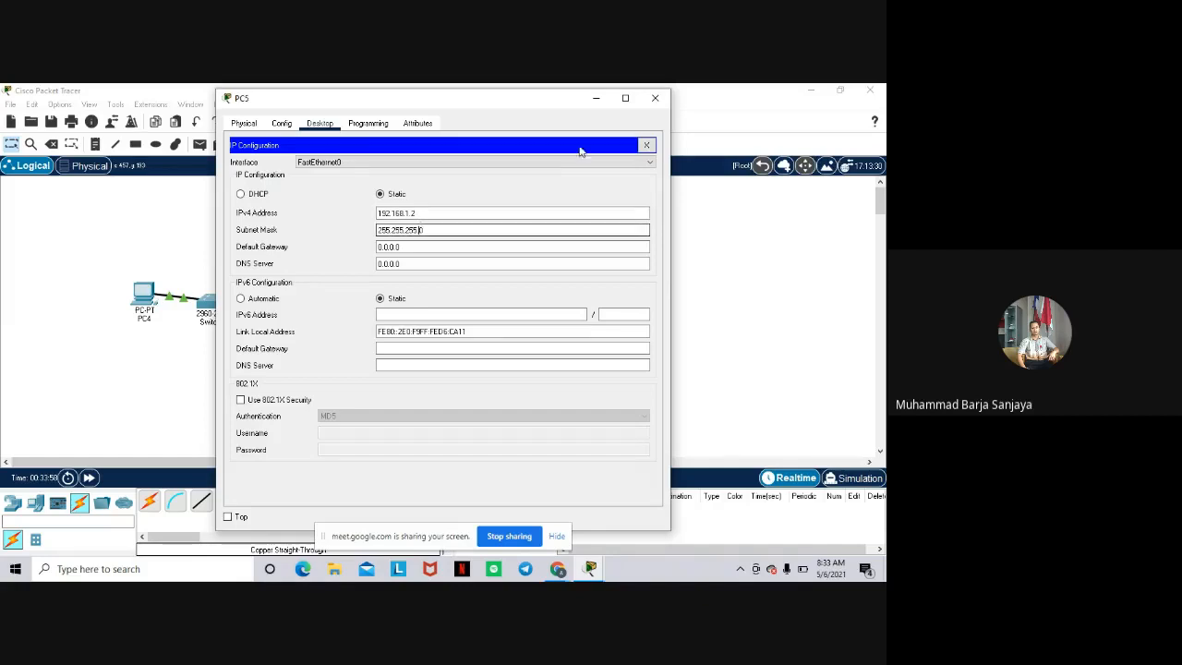
pyautogui.click(654, 97)
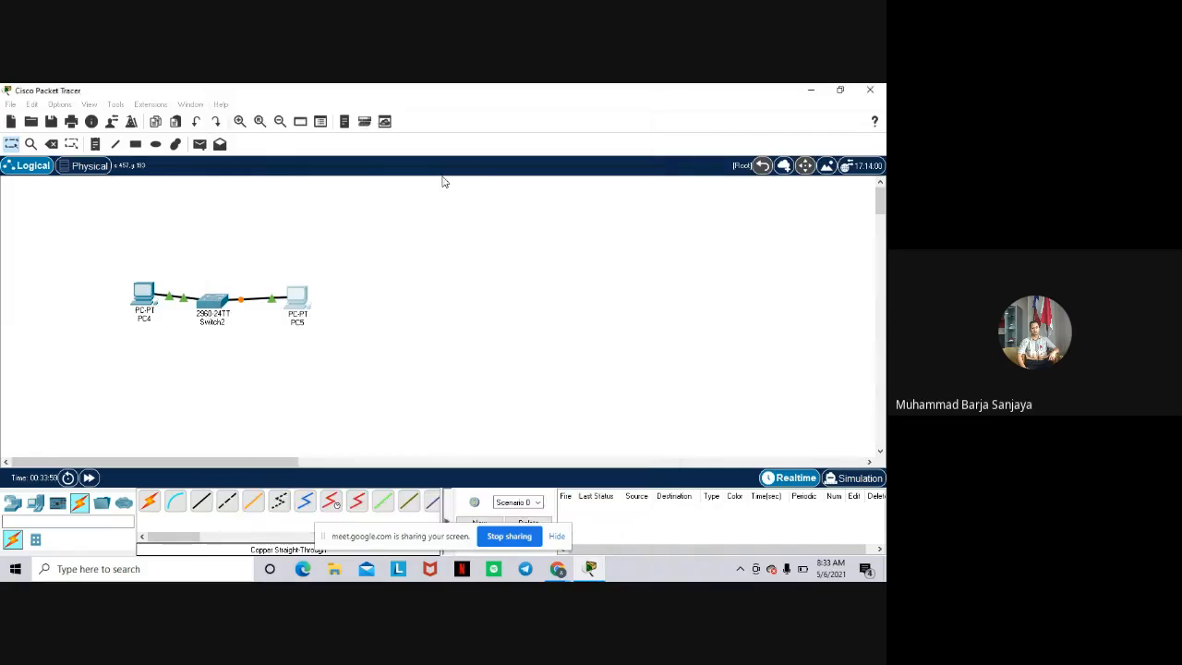
# Send a simple PDU from PC4 to PC5 to test the switch network.
pyautogui.click(199, 144)
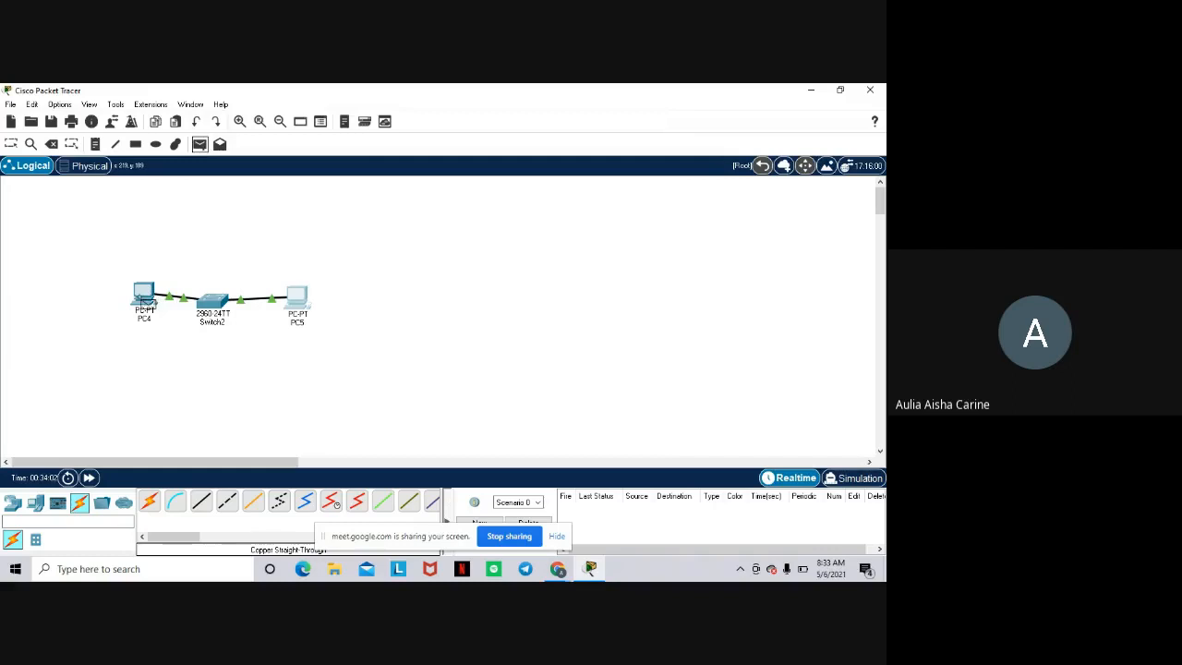
pyautogui.click(143, 297)
pyautogui.click(297, 299)
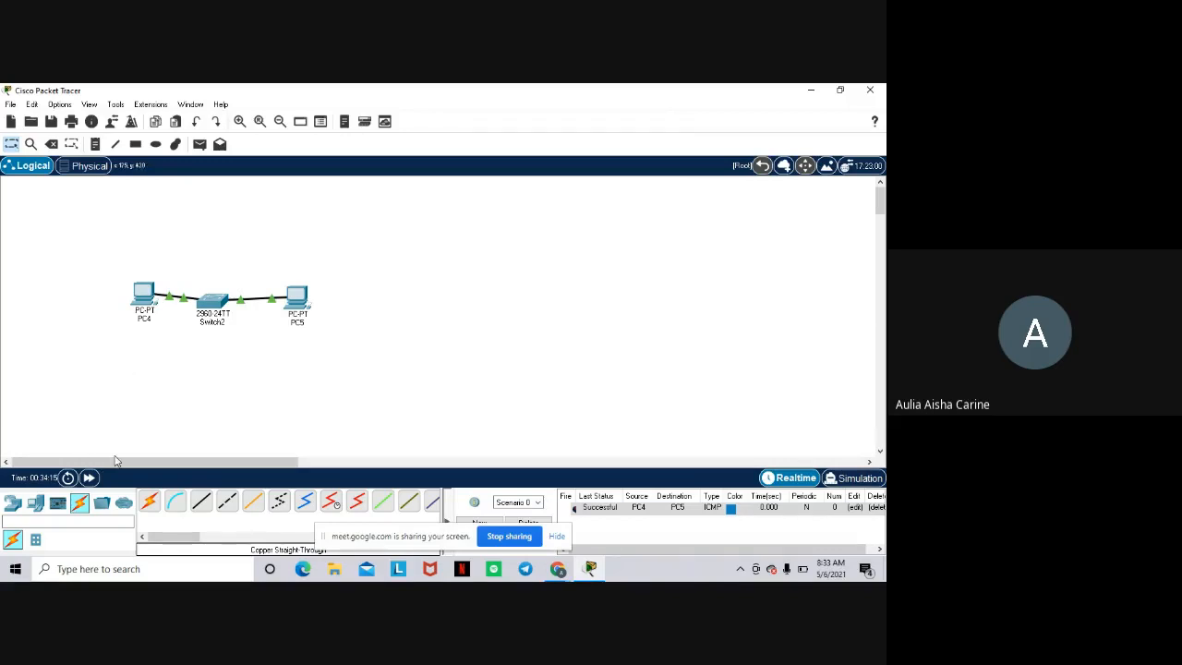
# Place two more PCs side by side below the switch network.
pyautogui.click(41, 505)
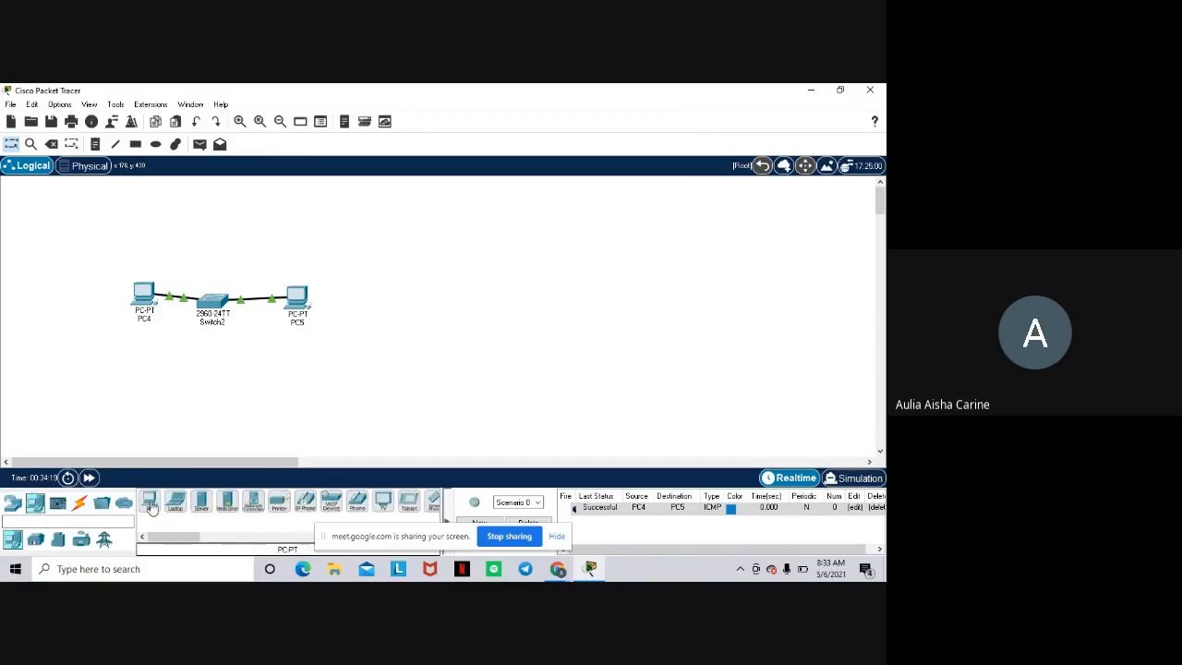
pyautogui.click(149, 502)
pyautogui.click(138, 400)
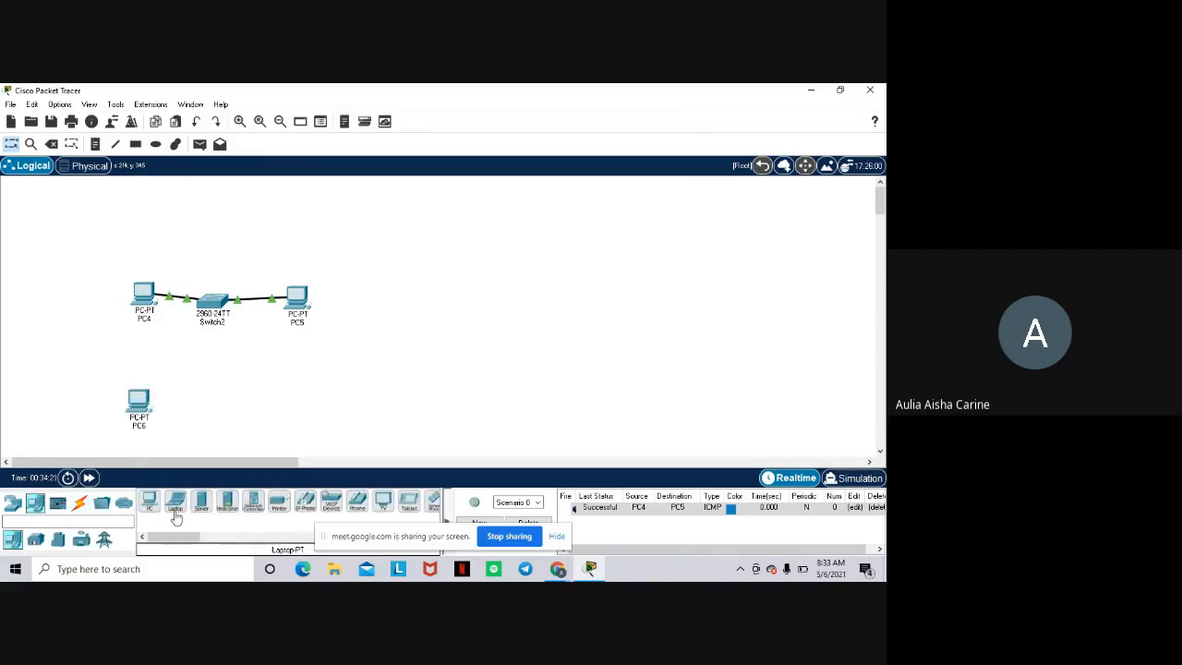
pyautogui.click(283, 404)
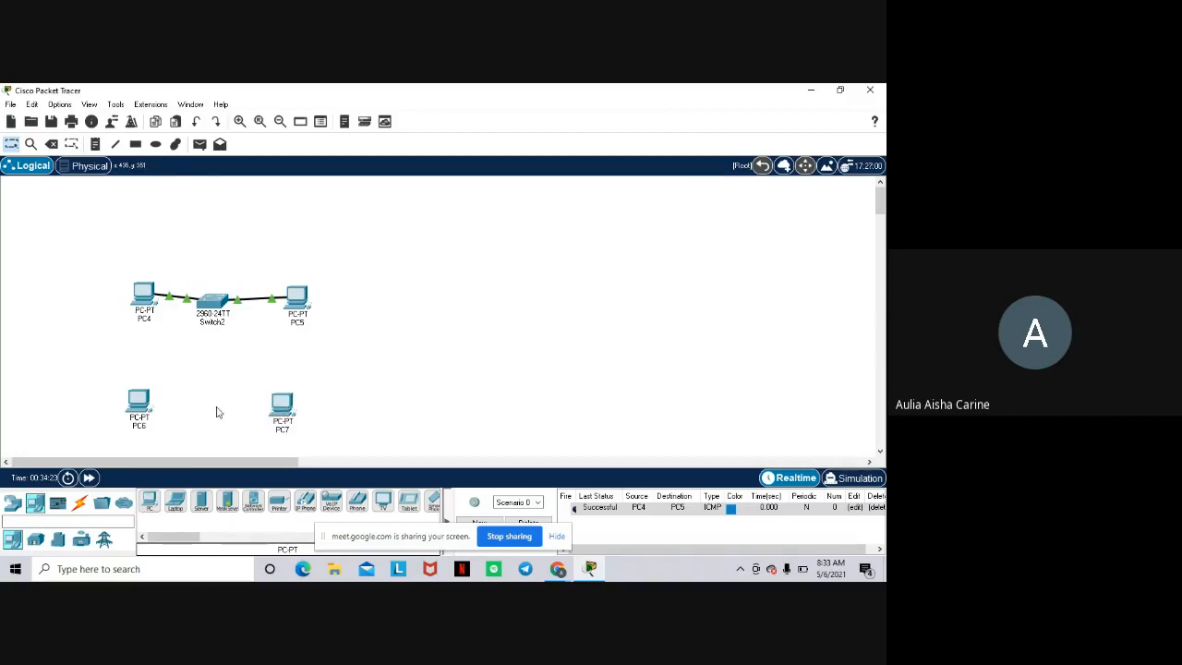
# Connect FastEthernet0 of PC6 to FastEthernet0 of PC7 with a Copper Cross-Over cable.
pyautogui.click(81, 504)
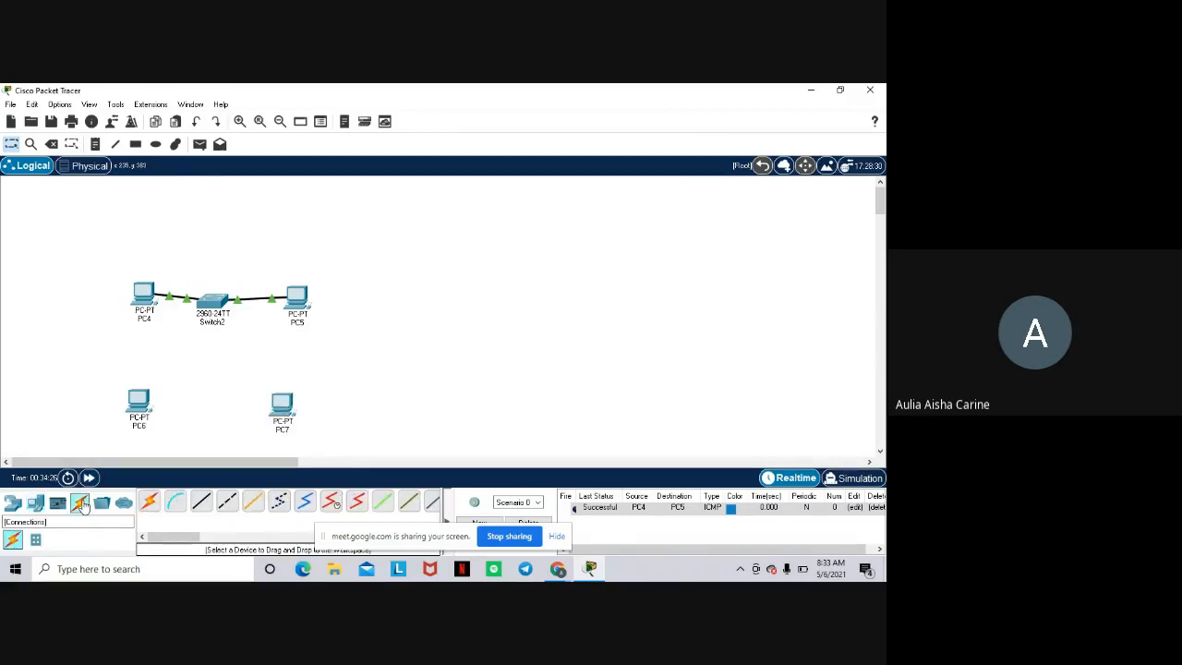
pyautogui.click(228, 504)
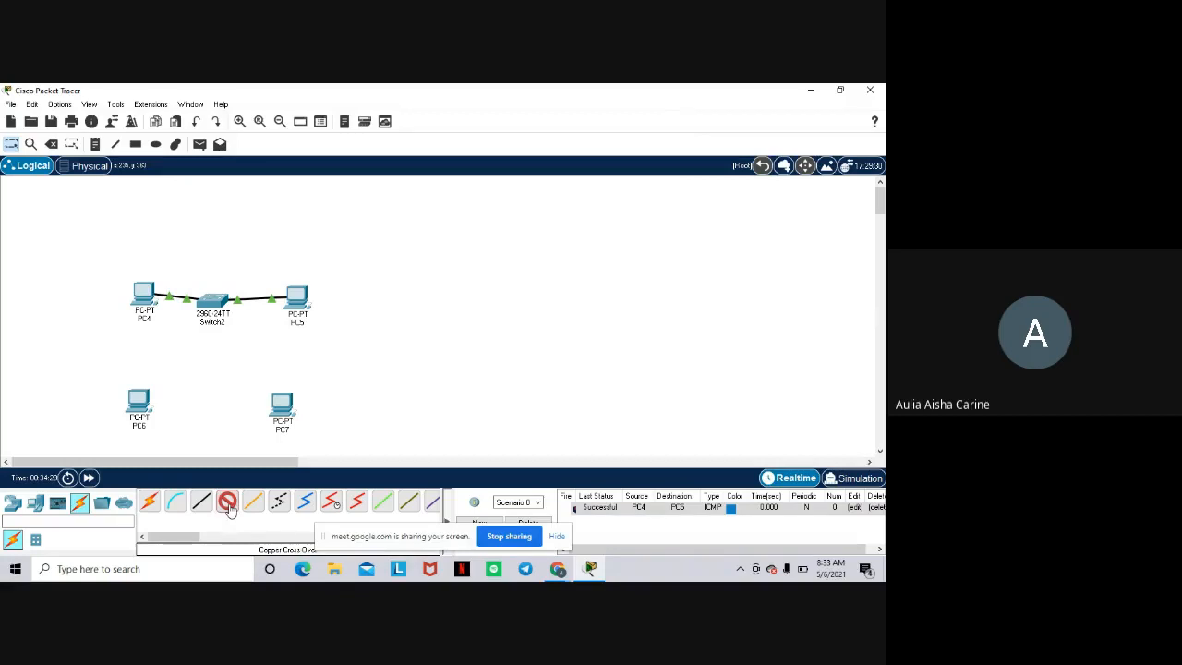
pyautogui.click(137, 406)
pyautogui.click(213, 456)
pyautogui.click(281, 406)
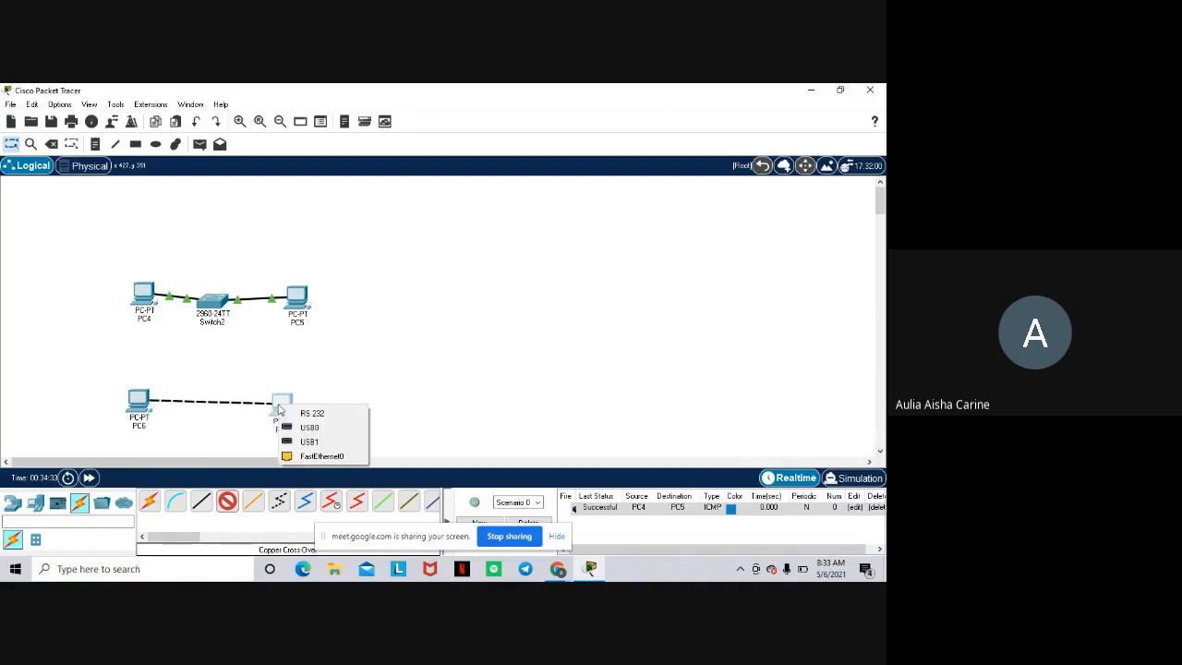
pyautogui.click(306, 456)
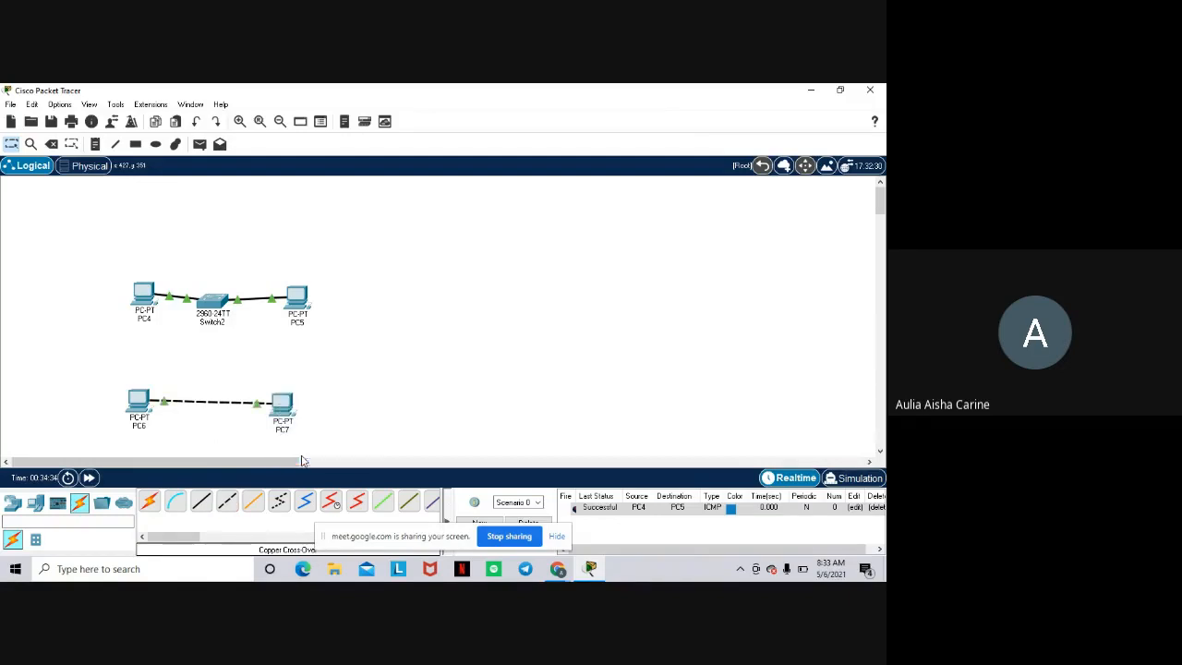
# Configure PC6 with the static IPv4 address 192.168.1.1 and subnet mask 255.255.255.0, and close its device window.
pyautogui.click(139, 406)
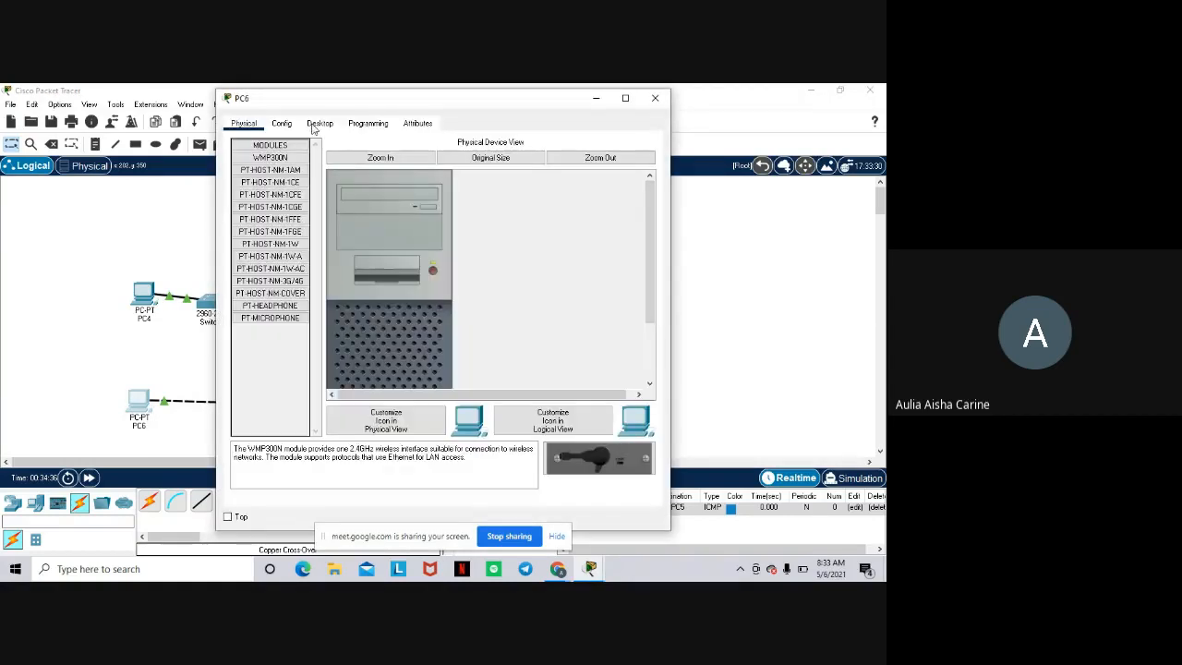
pyautogui.click(318, 124)
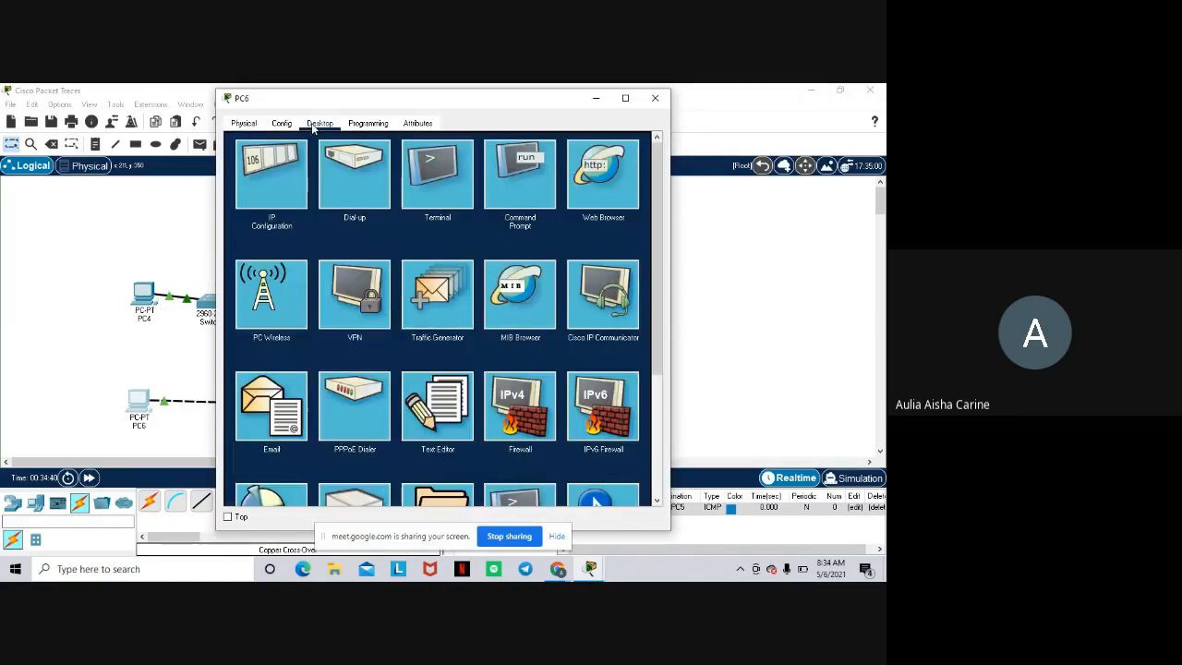
pyautogui.click(273, 172)
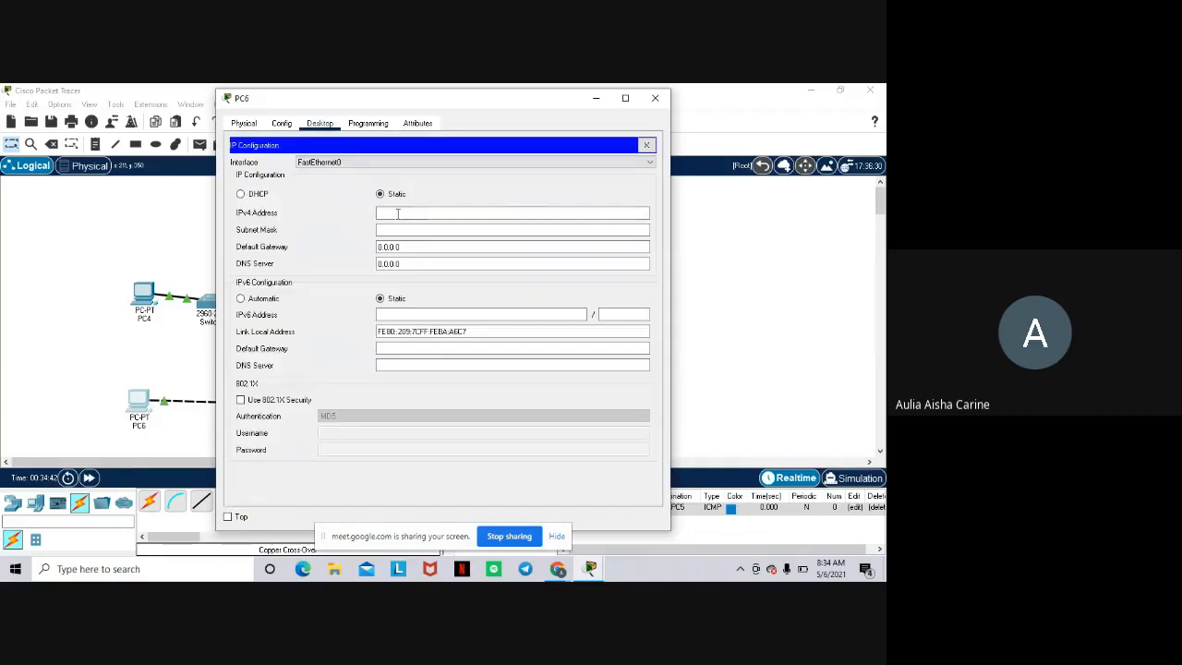
pyautogui.click(398, 212)
pyautogui.write('192')
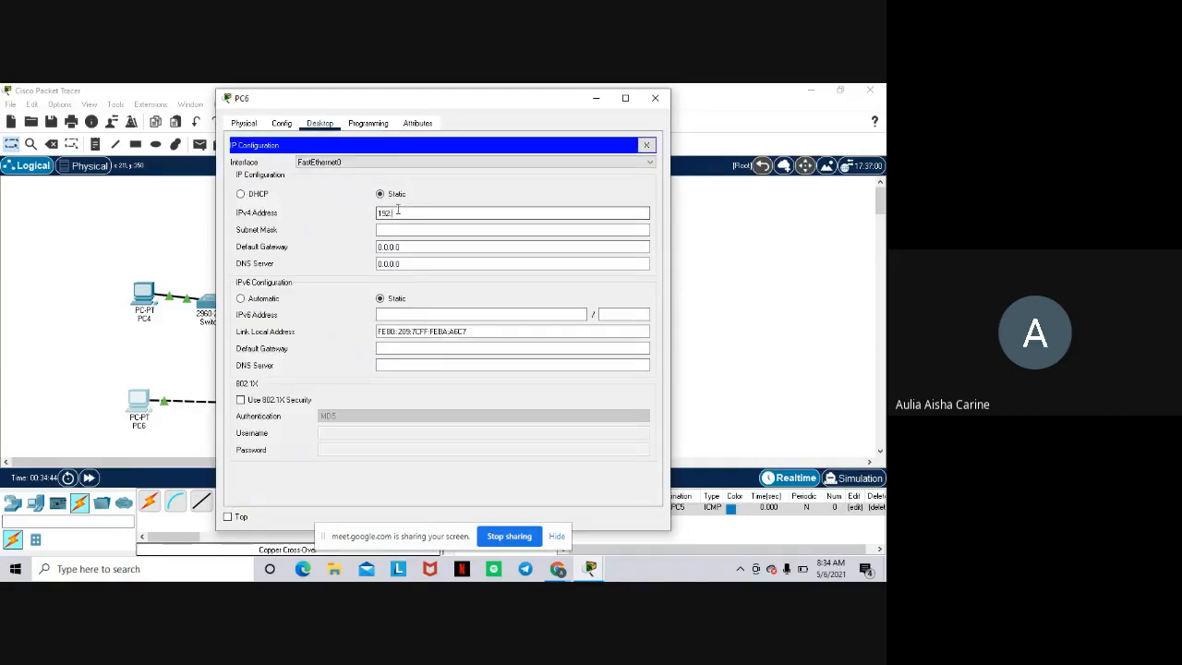
pyautogui.write('.168.1.1')
pyautogui.click(403, 230)
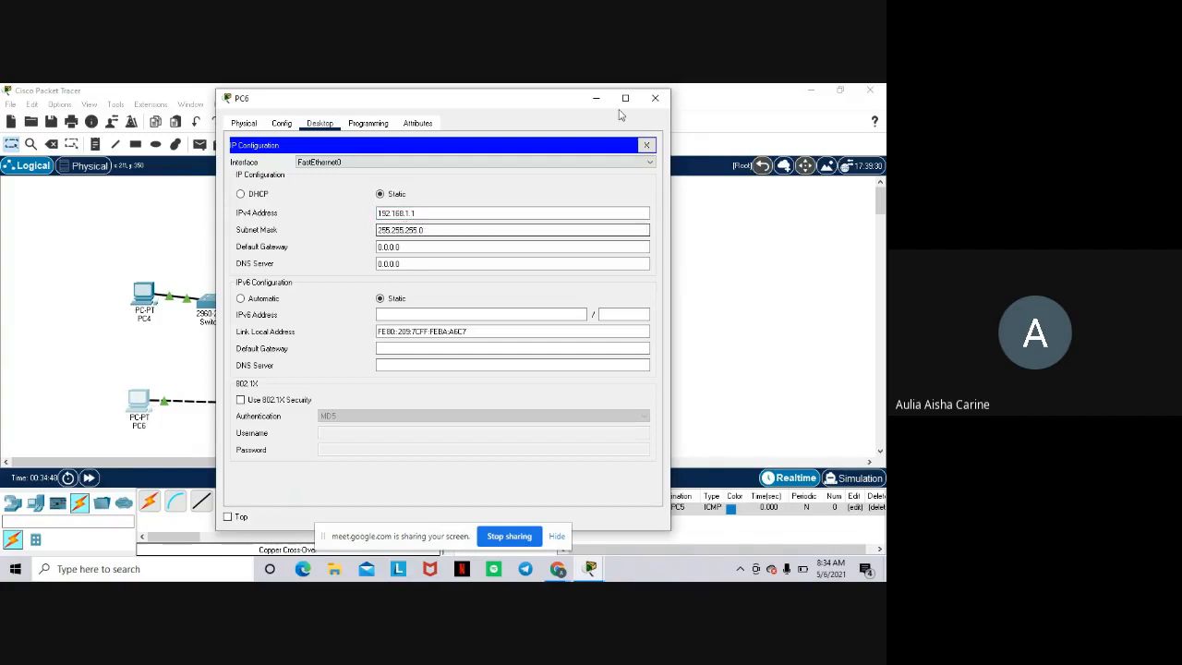
pyautogui.click(655, 98)
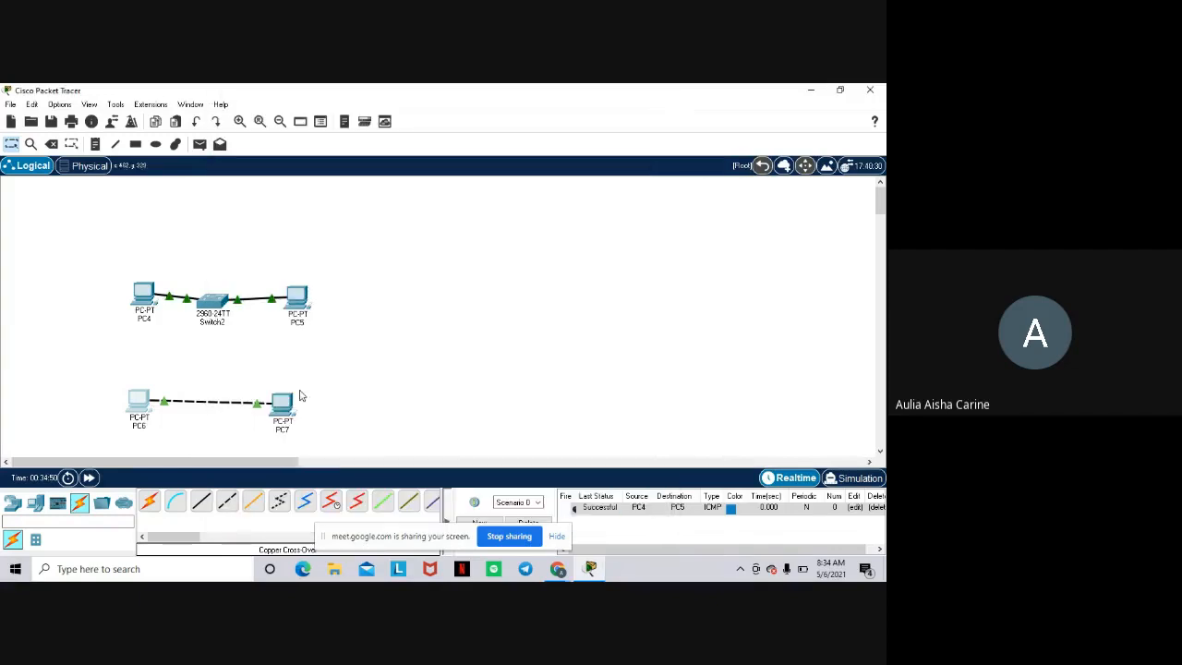
# Configure PC7 with the static IPv4 address 192.168.1.2 and subnet mask 255.255.255.0, and close its device window.
pyautogui.click(286, 404)
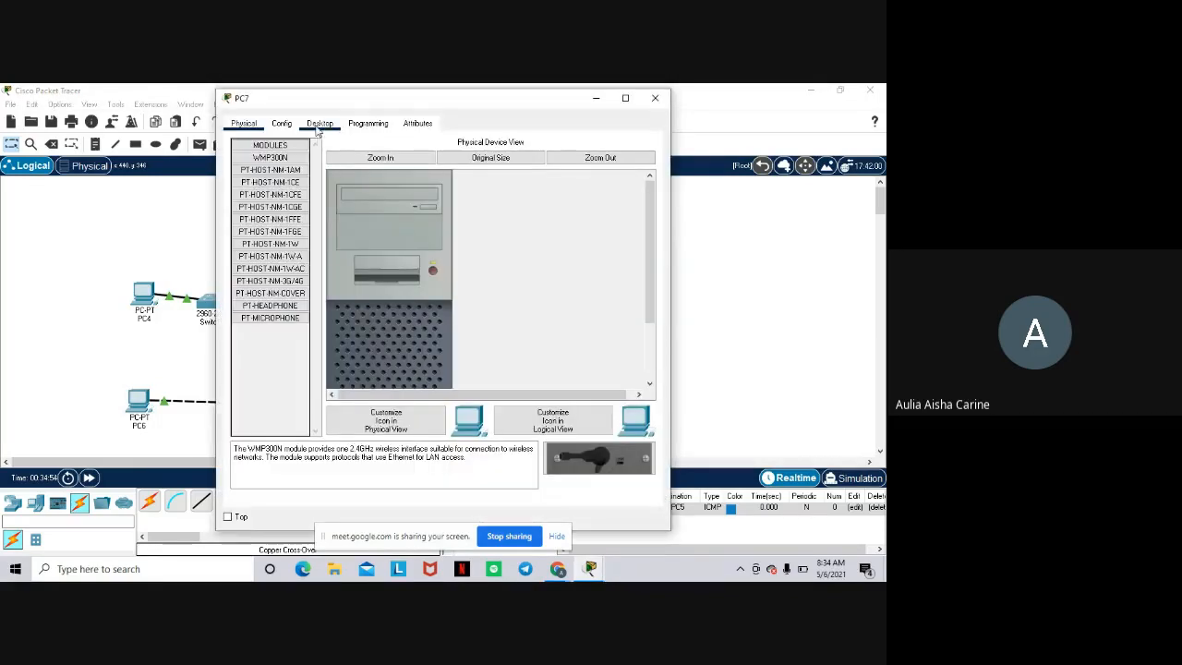
pyautogui.click(319, 125)
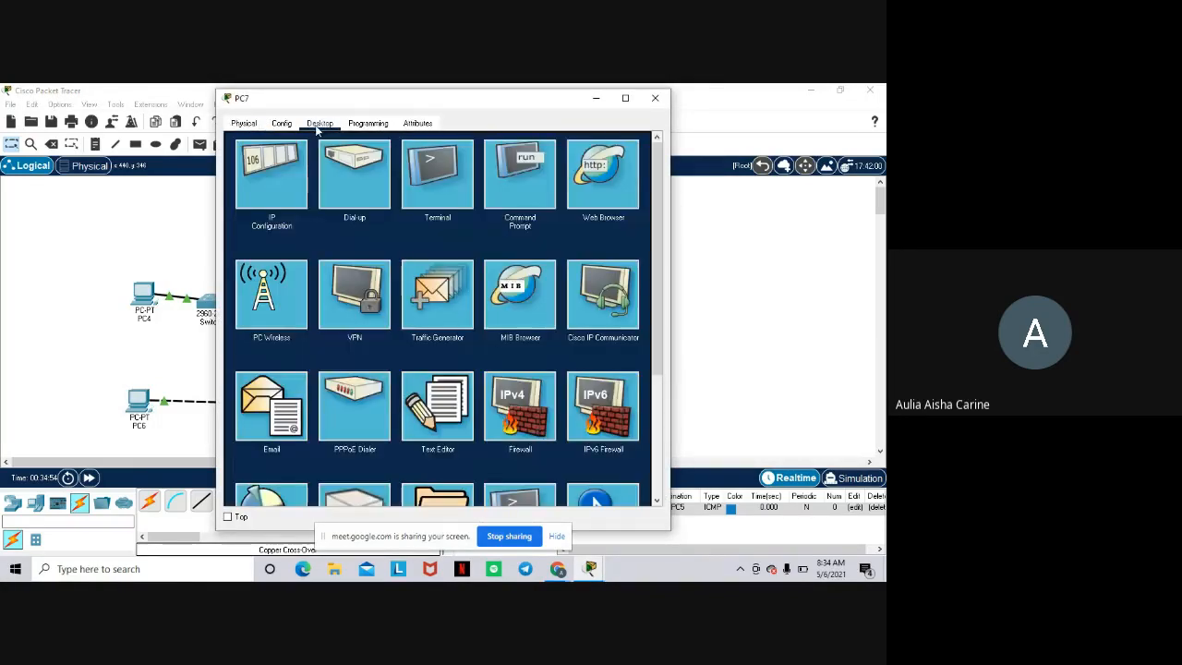
pyautogui.click(301, 191)
pyautogui.click(392, 213)
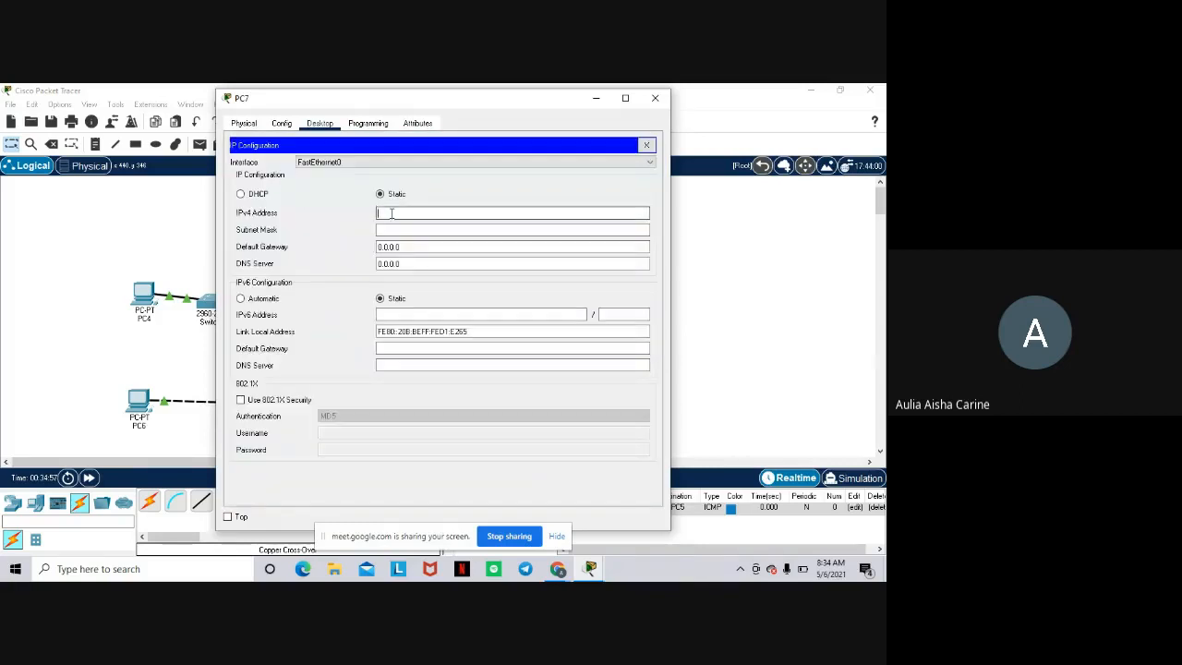
pyautogui.write('192.168')
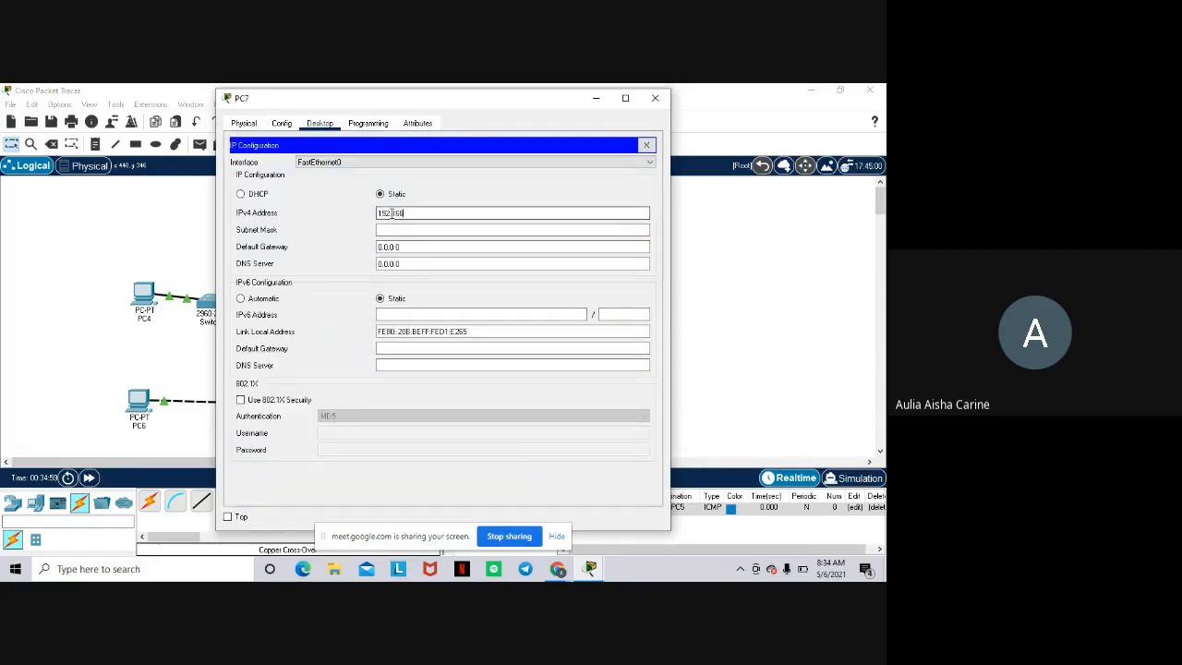
pyautogui.write('.1.2')
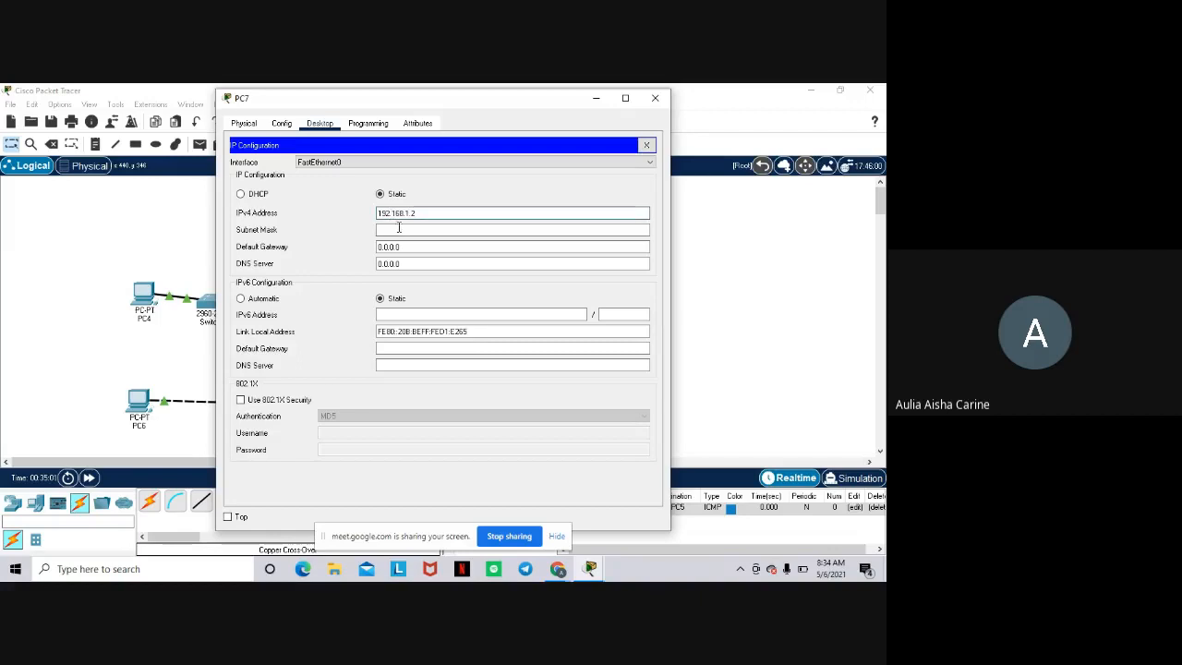
pyautogui.click(399, 230)
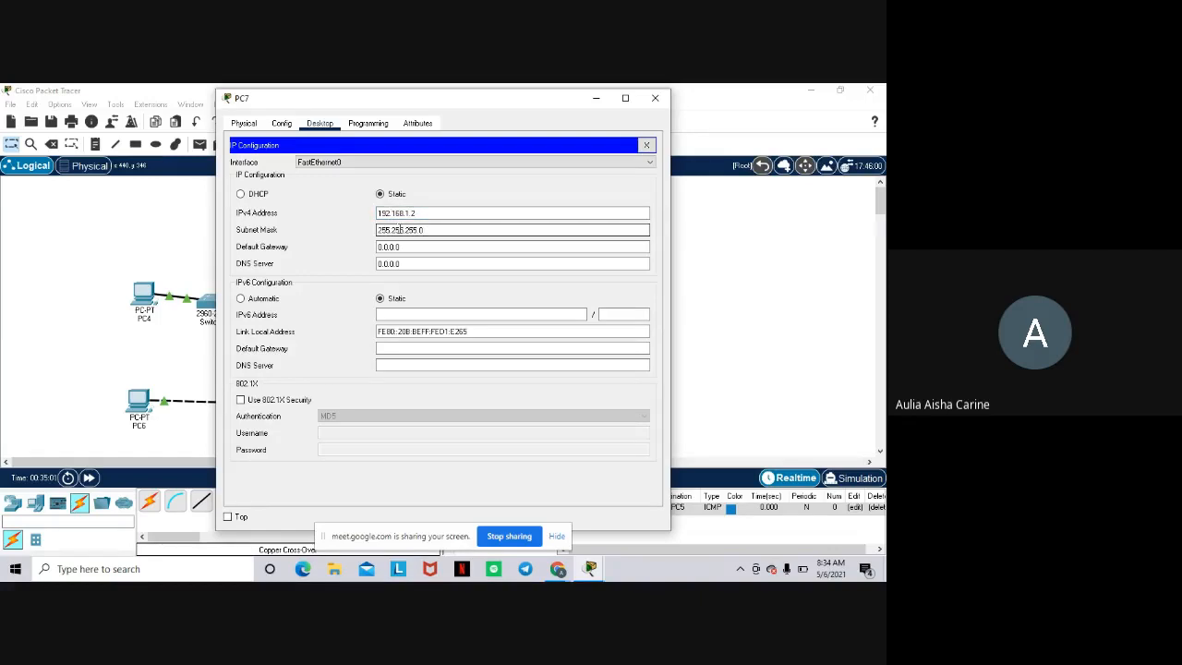
pyautogui.click(655, 97)
# Send a simple PDU from PC6 to PC7 to test the direct cross-over link.
pyautogui.click(200, 144)
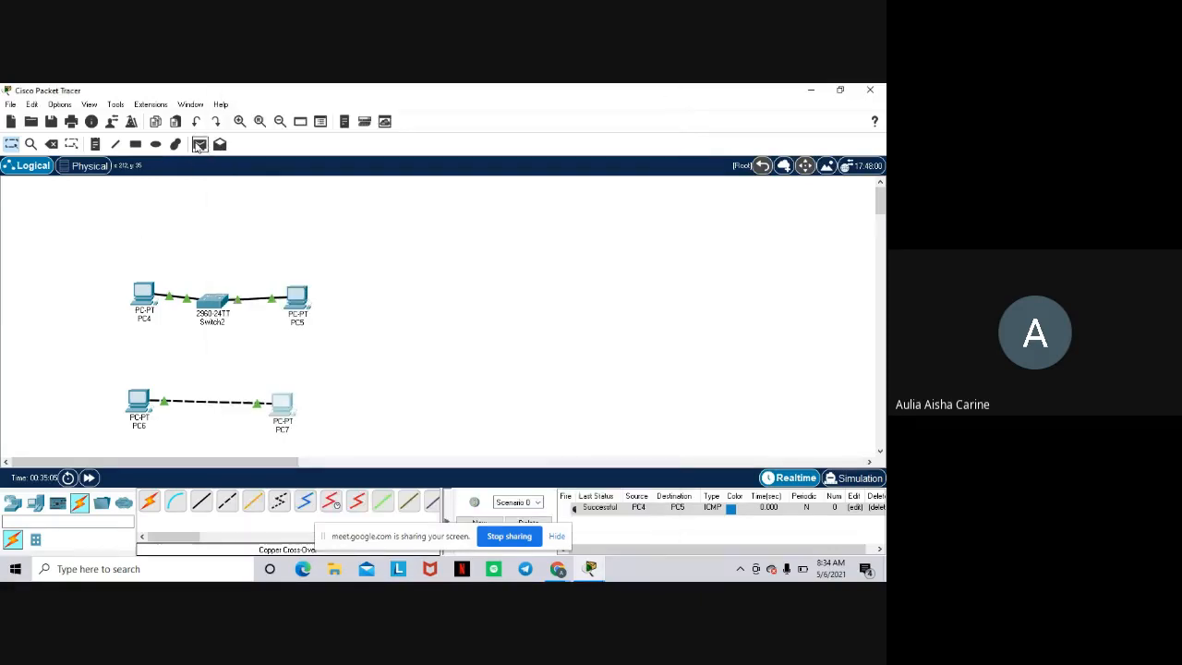
pyautogui.click(138, 400)
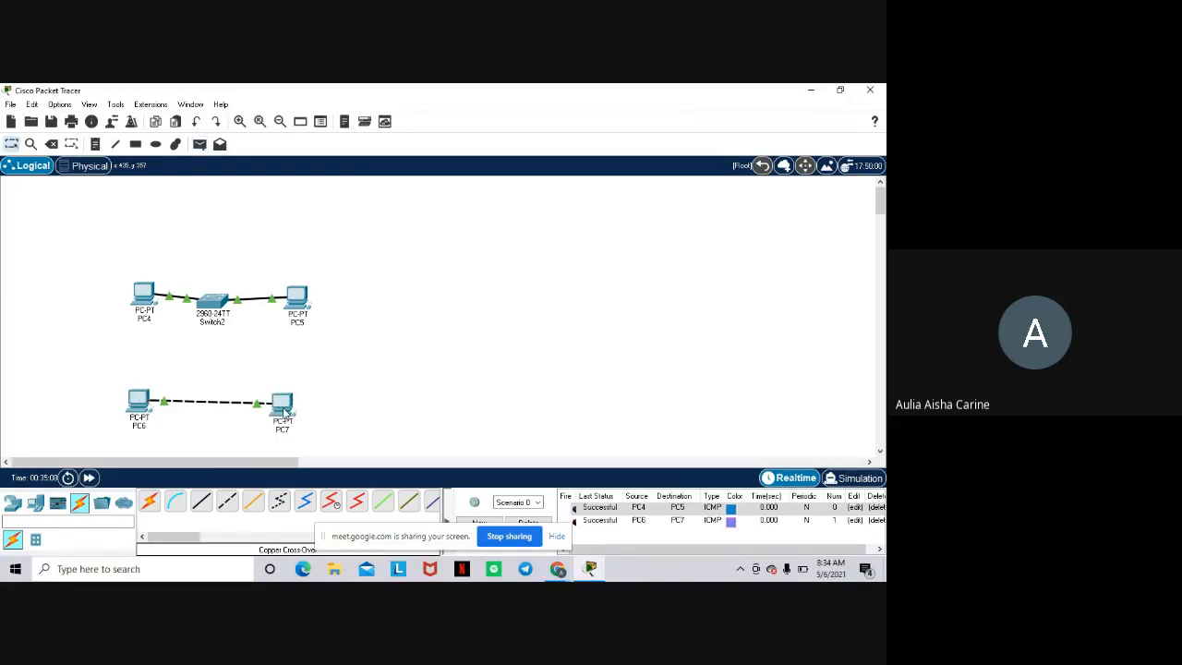
pyautogui.click(644, 520)
# Place four PCs in a two-by-two arrangement in the empty area beside the existing networks.
pyautogui.click(36, 505)
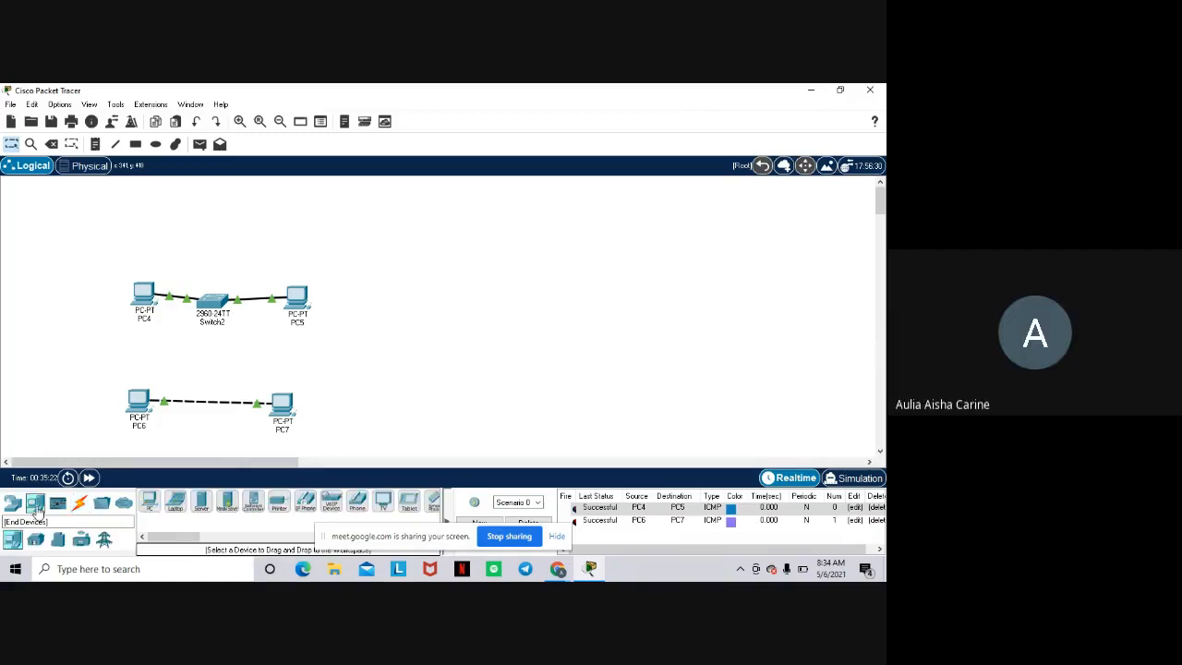
pyautogui.click(150, 501)
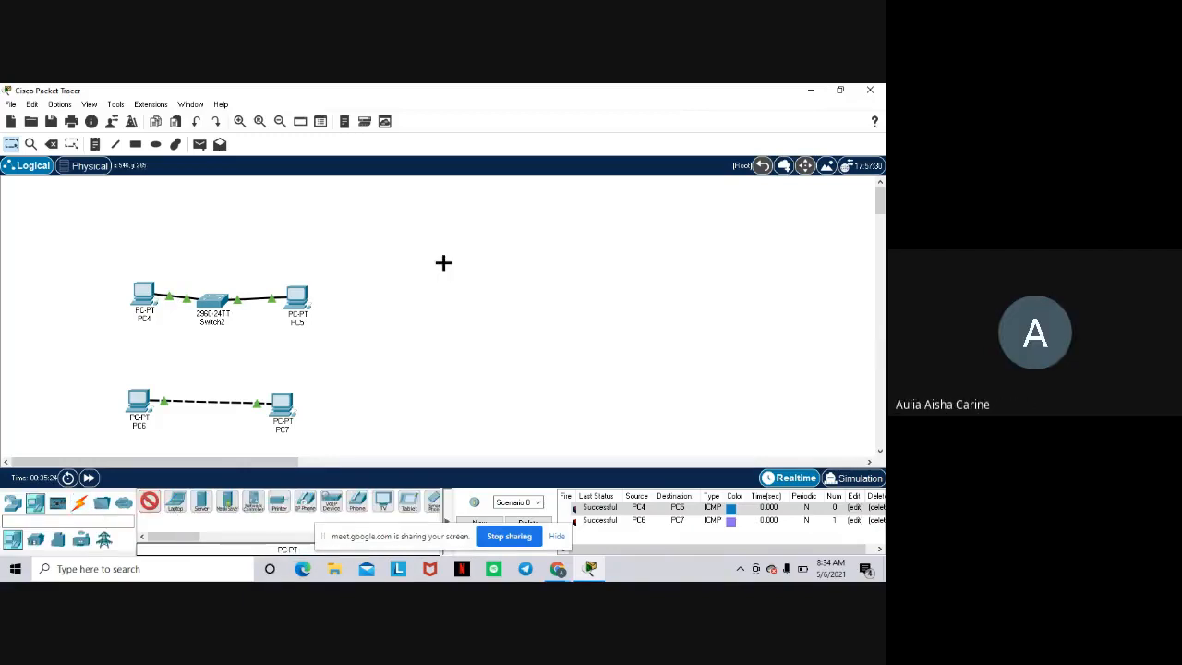
pyautogui.click(443, 263)
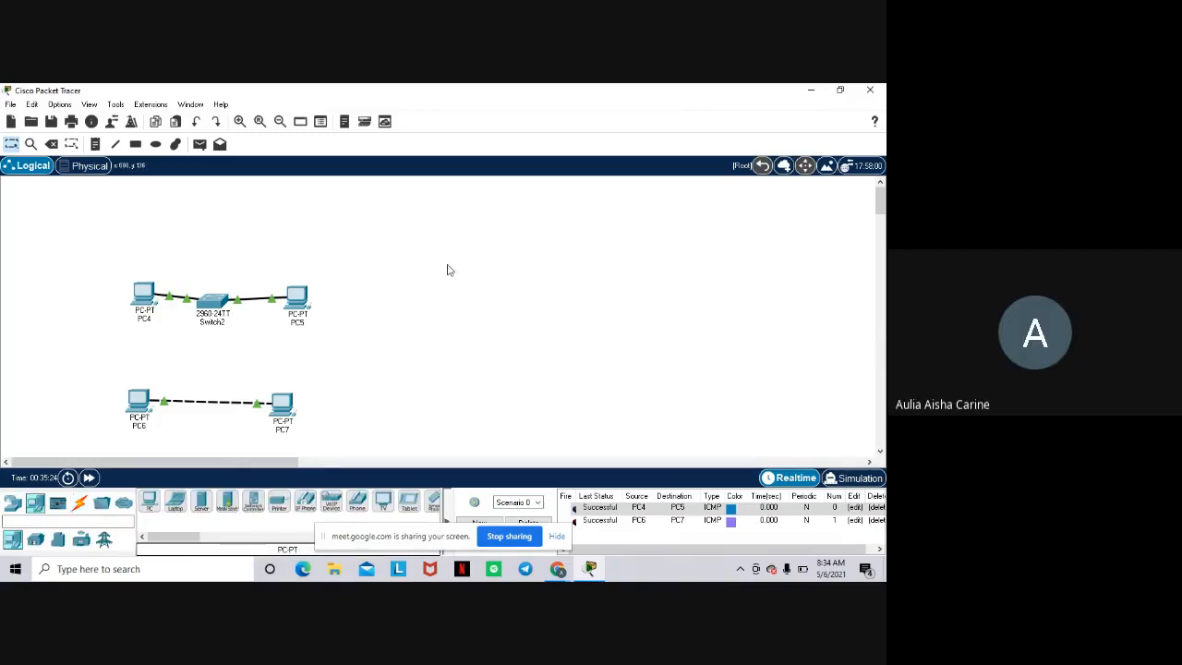
pyautogui.click(150, 503)
pyautogui.click(451, 370)
pyautogui.click(152, 503)
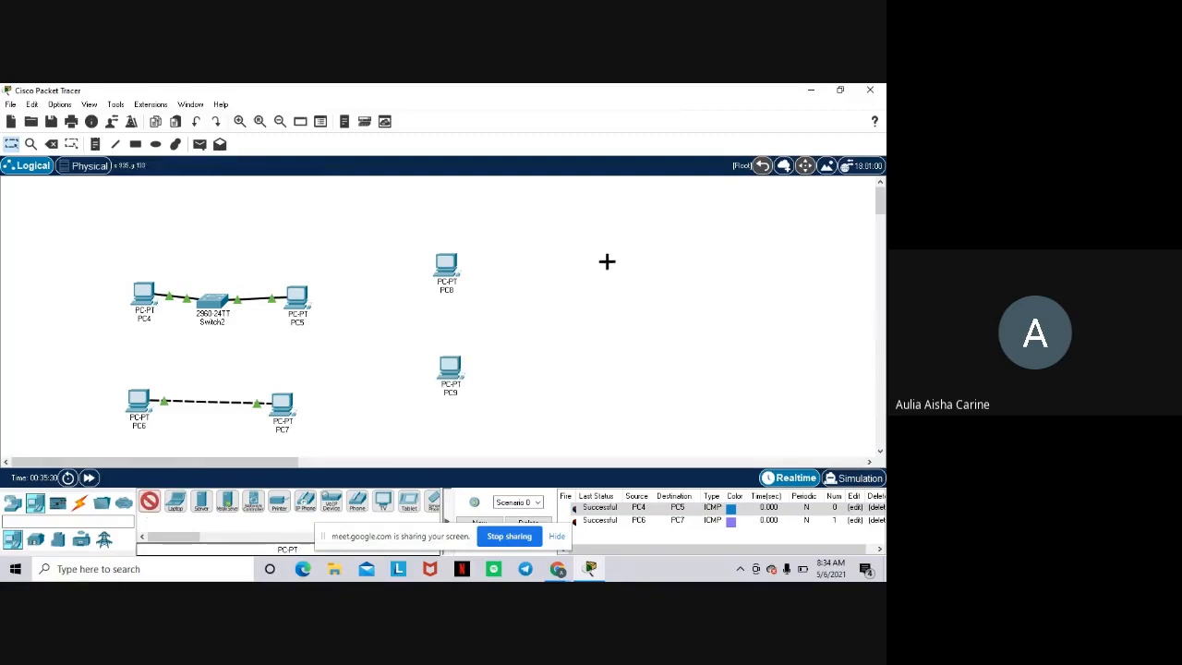
pyautogui.click(606, 262)
pyautogui.click(151, 504)
pyautogui.click(601, 367)
# Place a 2960 switch in the middle of the four unconnected PCs.
pyautogui.click(11, 506)
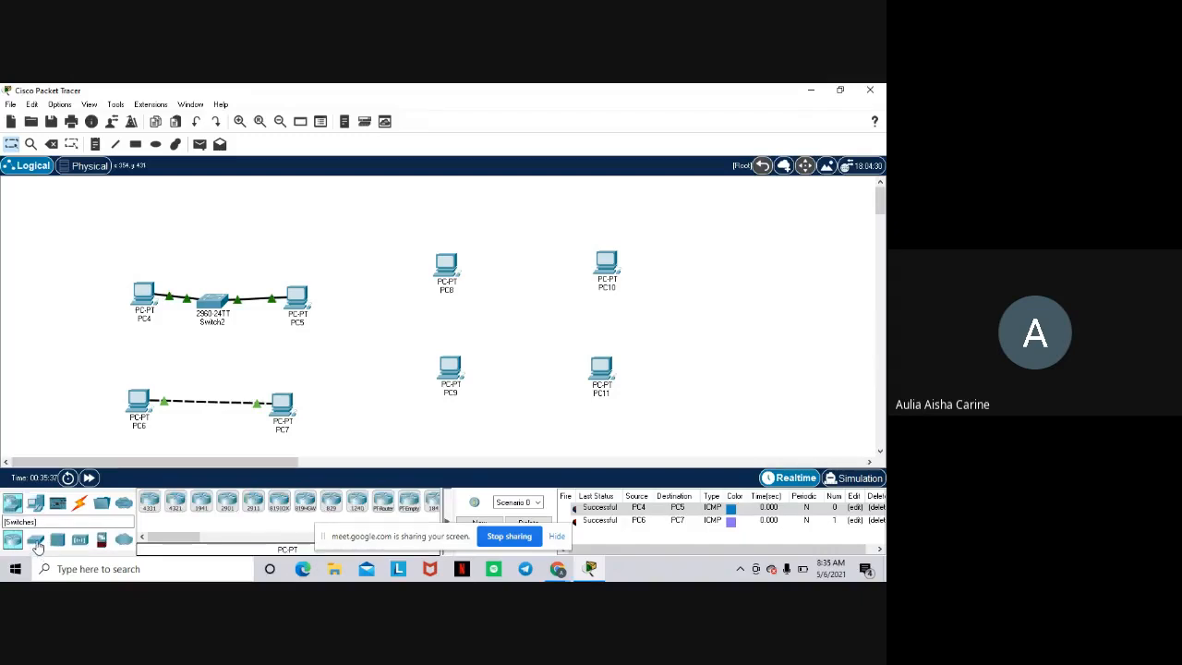
pyautogui.click(35, 539)
pyautogui.click(154, 500)
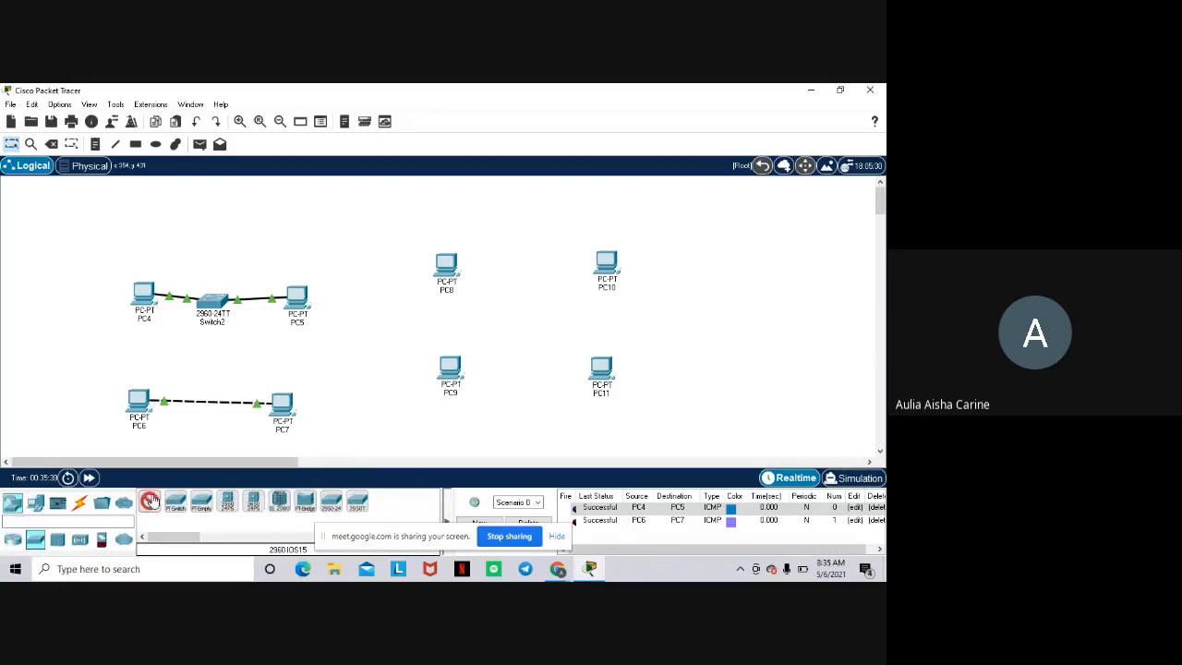
pyautogui.click(521, 322)
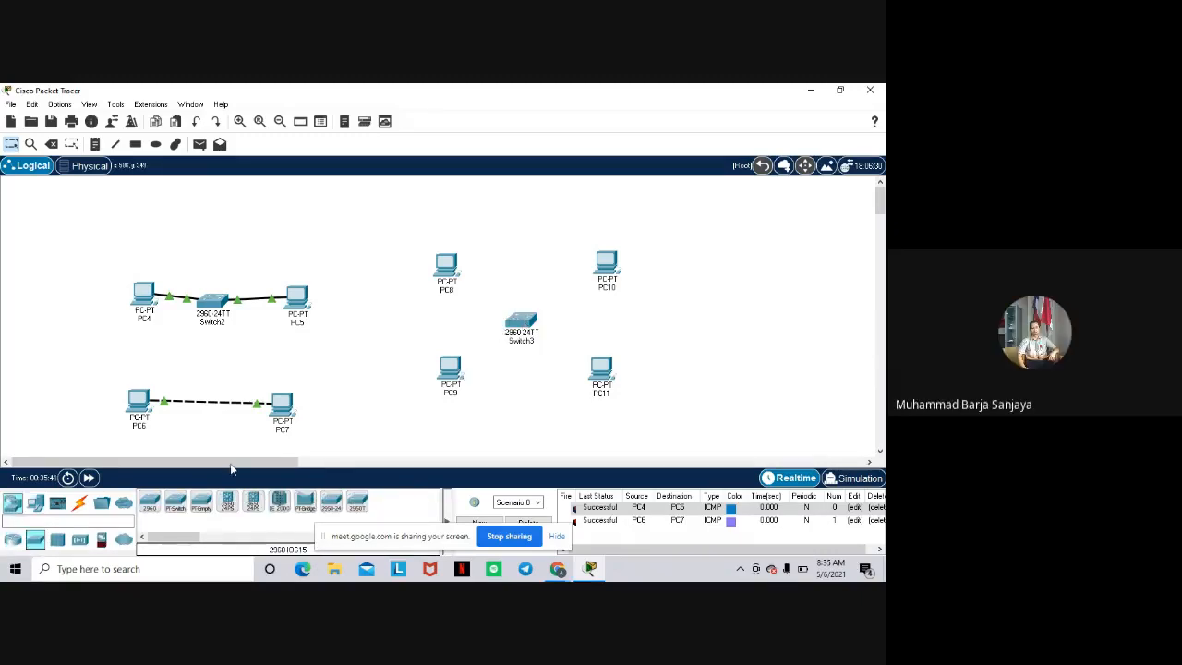
# Connect PC8's FastEthernet0 to FastEthernet0/1 on Switch3 with a copper straight-through cable.
pyautogui.click(80, 506)
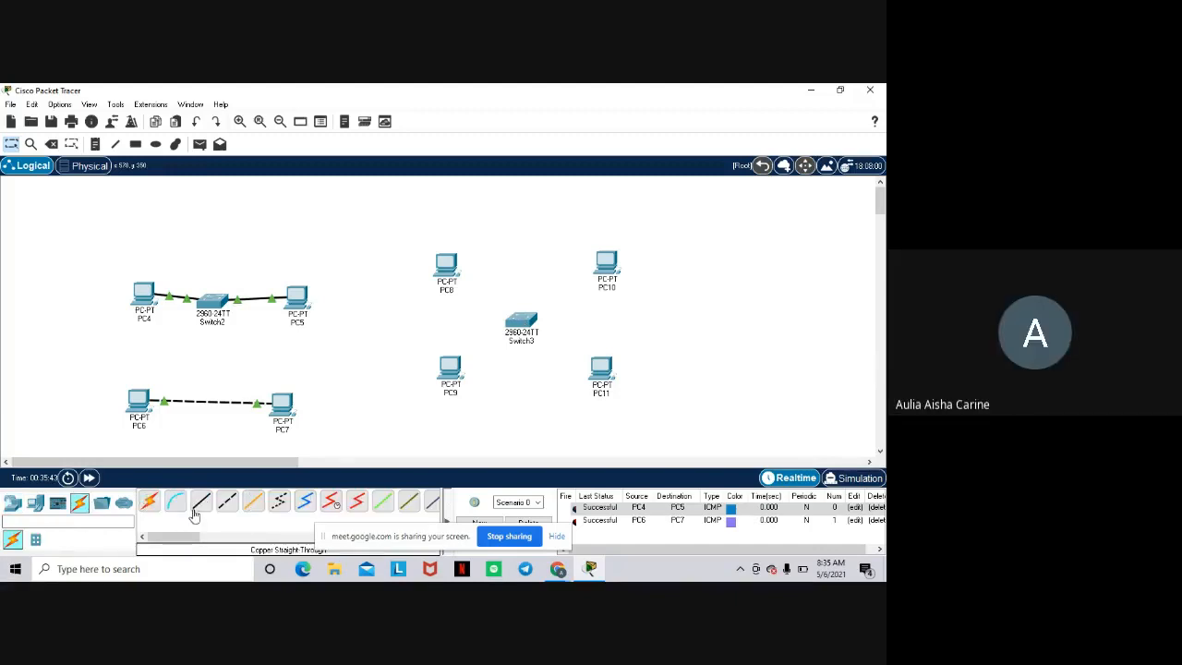
pyautogui.click(203, 510)
pyautogui.click(449, 269)
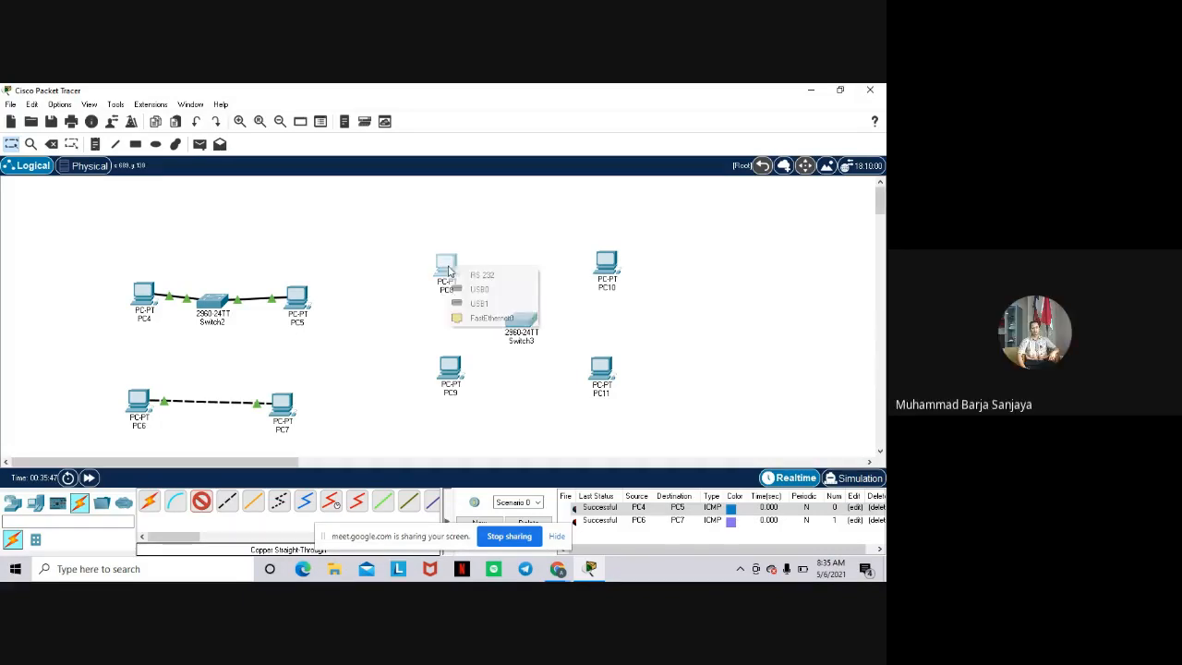
pyautogui.click(487, 317)
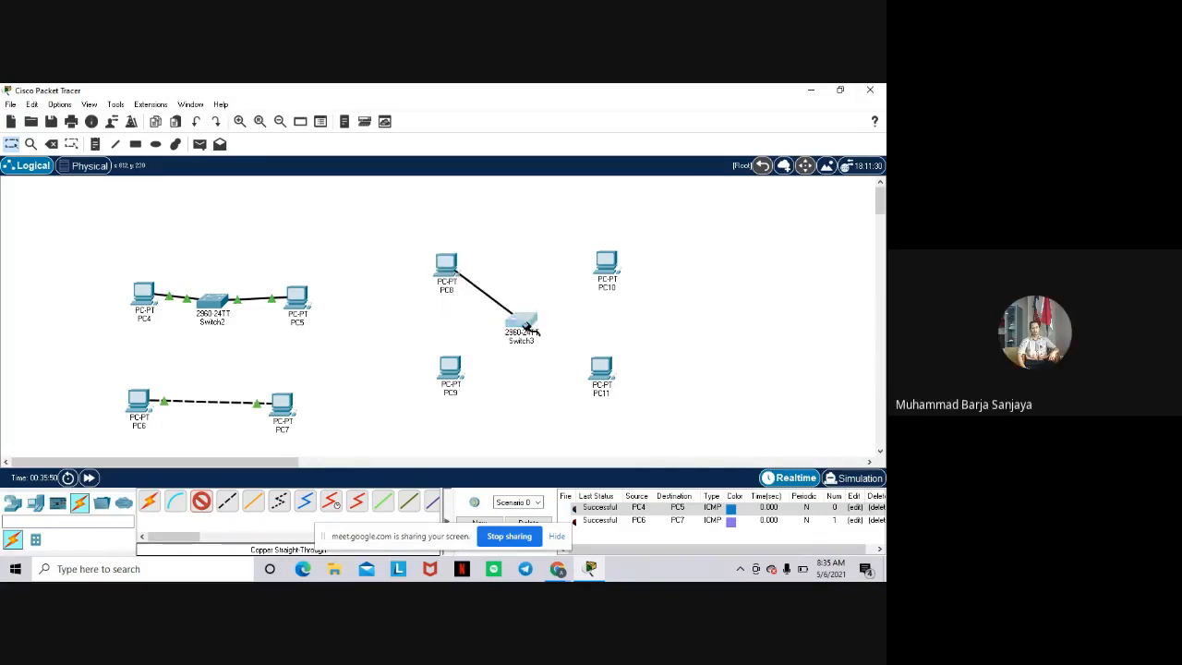
pyautogui.click(524, 323)
pyautogui.click(535, 109)
# Connect PC9's FastEthernet0 to FastEthernet0/2 on Switch3 with a copper straight-through cable.
pyautogui.click(201, 499)
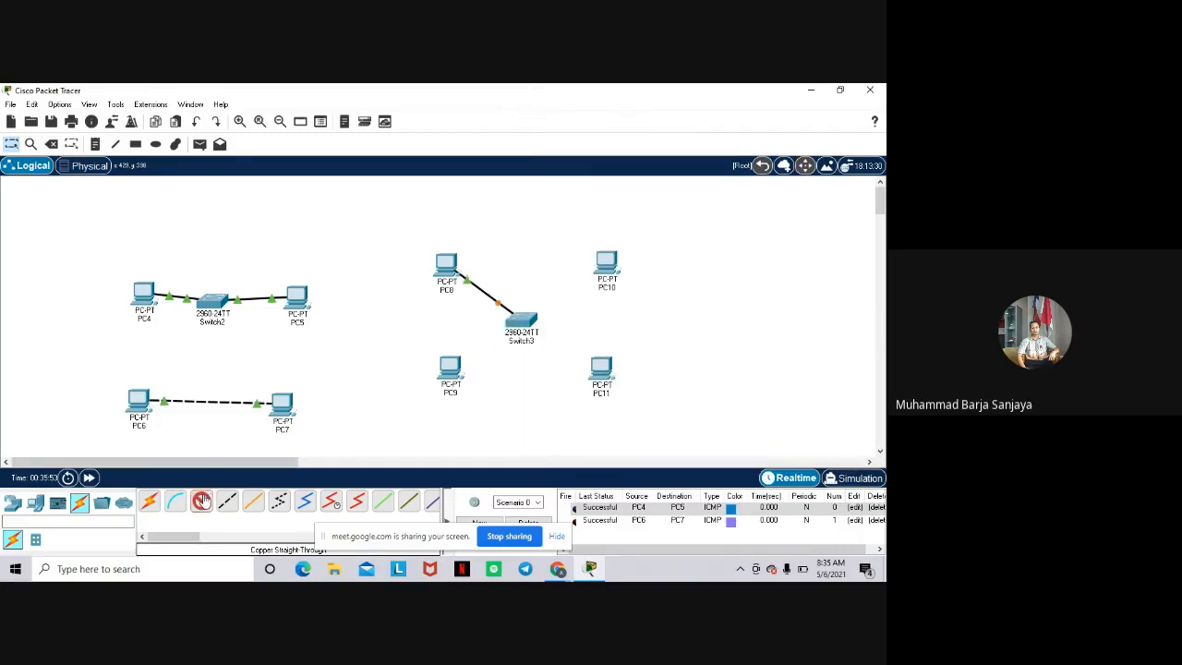
pyautogui.click(448, 374)
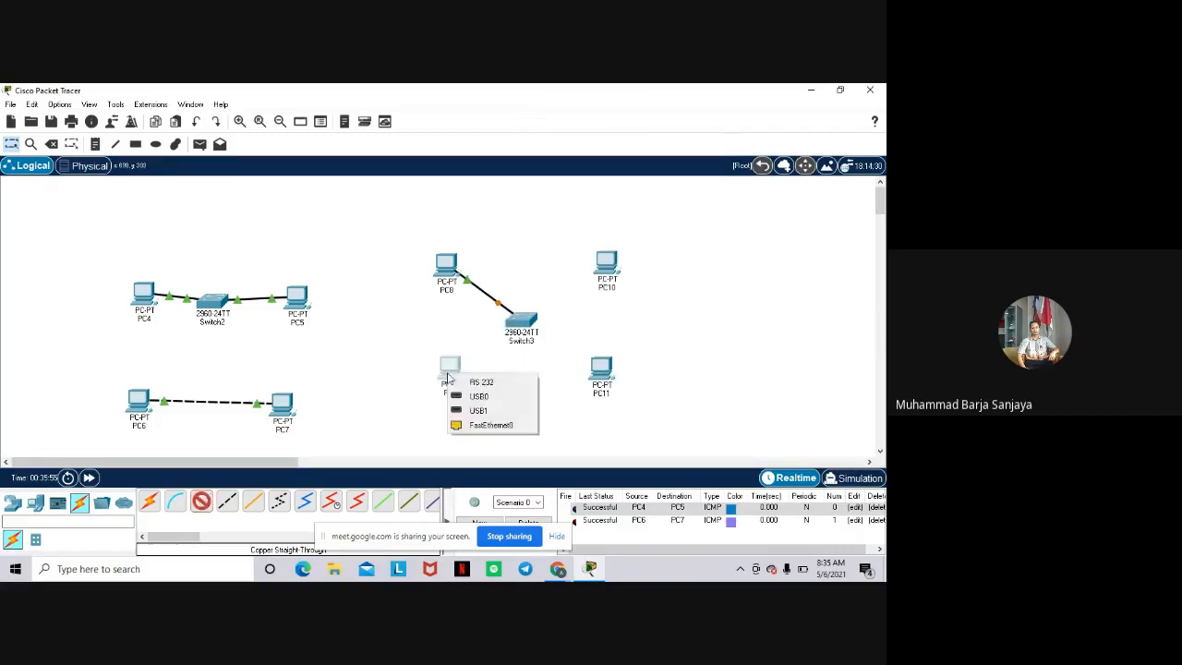
pyautogui.click(490, 425)
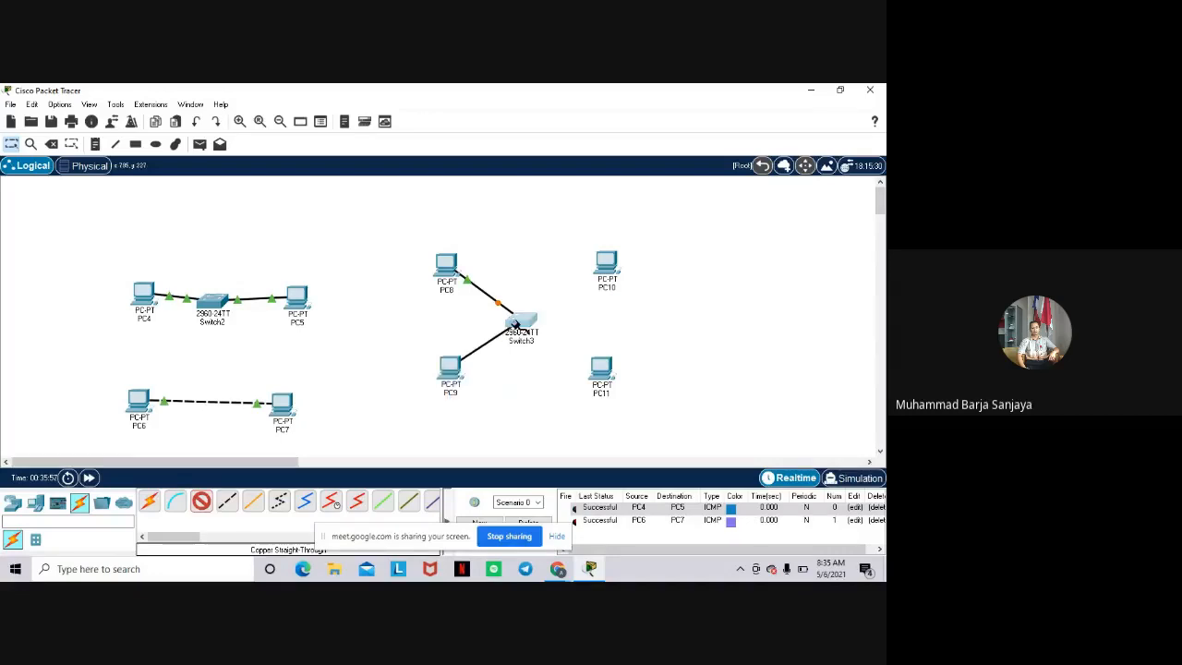
pyautogui.click(518, 327)
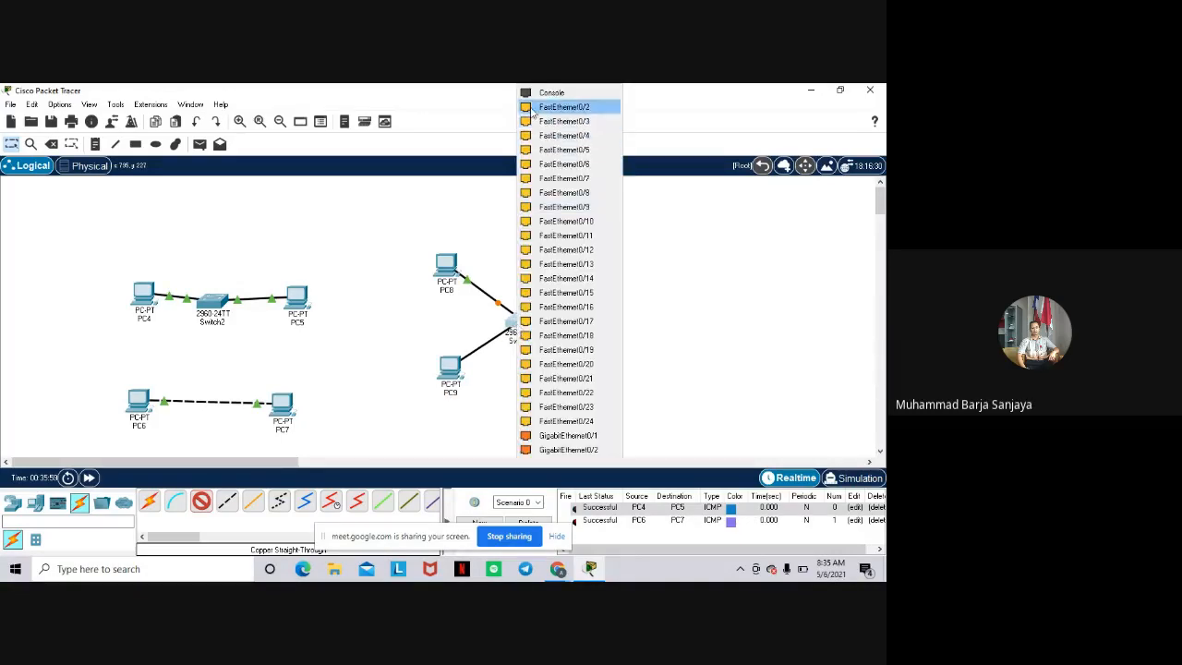
pyautogui.click(559, 107)
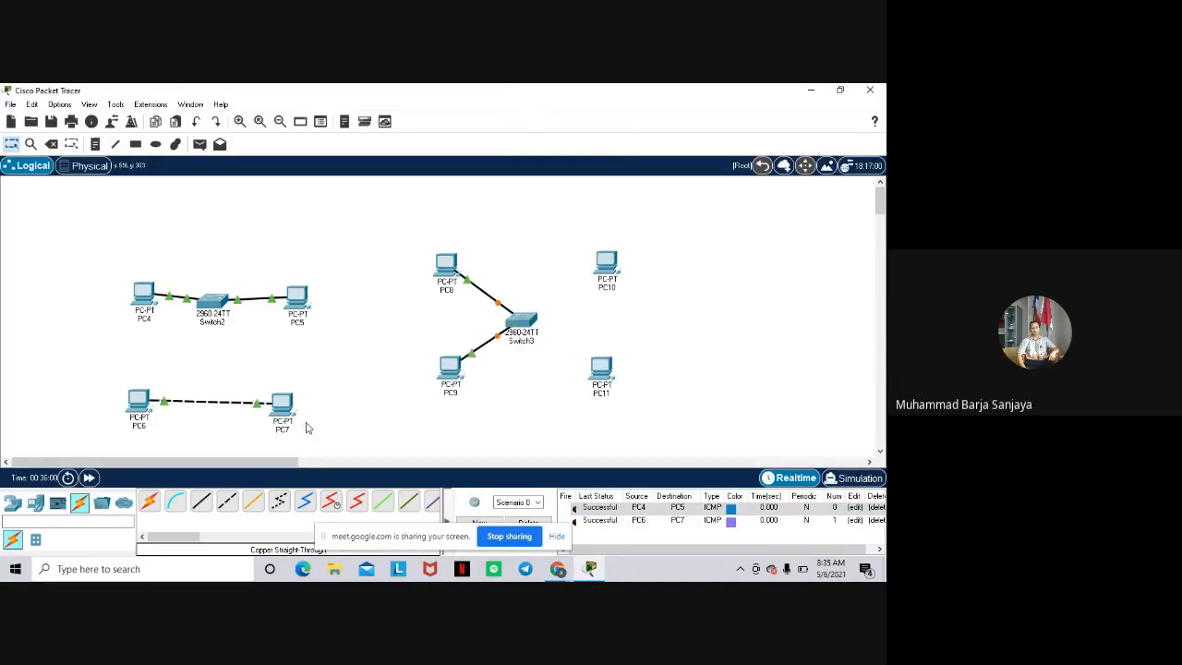
# Connect PC10's FastEthernet0 to FastEthernet0/3 on Switch3 with a copper straight-through cable.
pyautogui.click(201, 501)
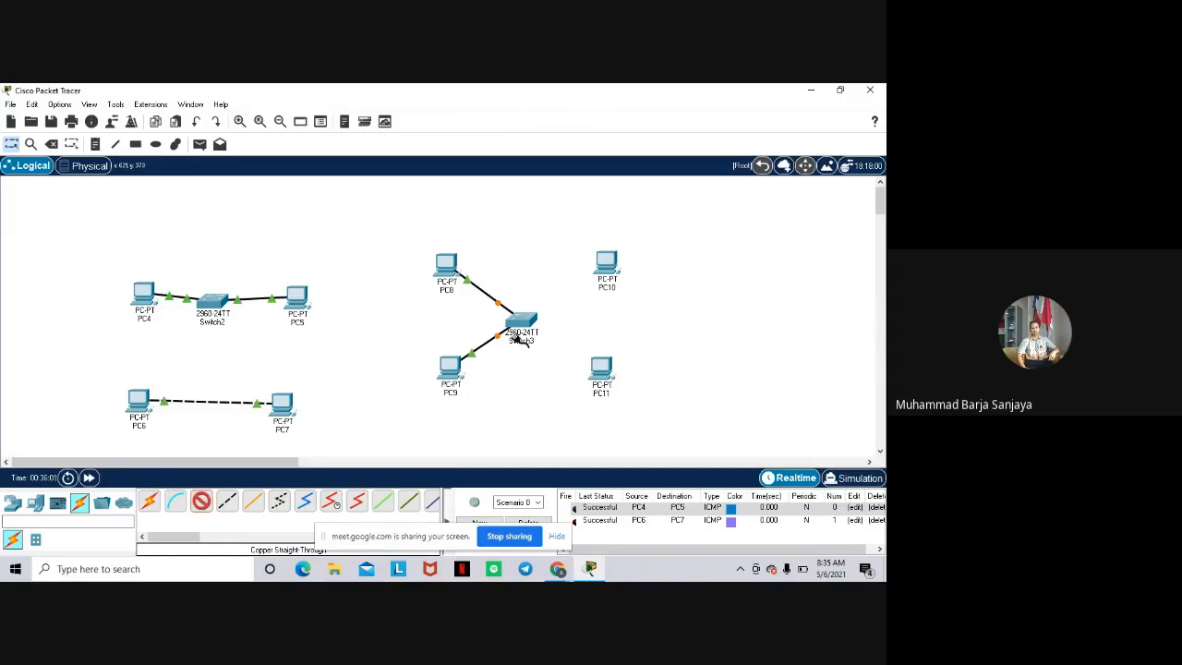
pyautogui.click(608, 265)
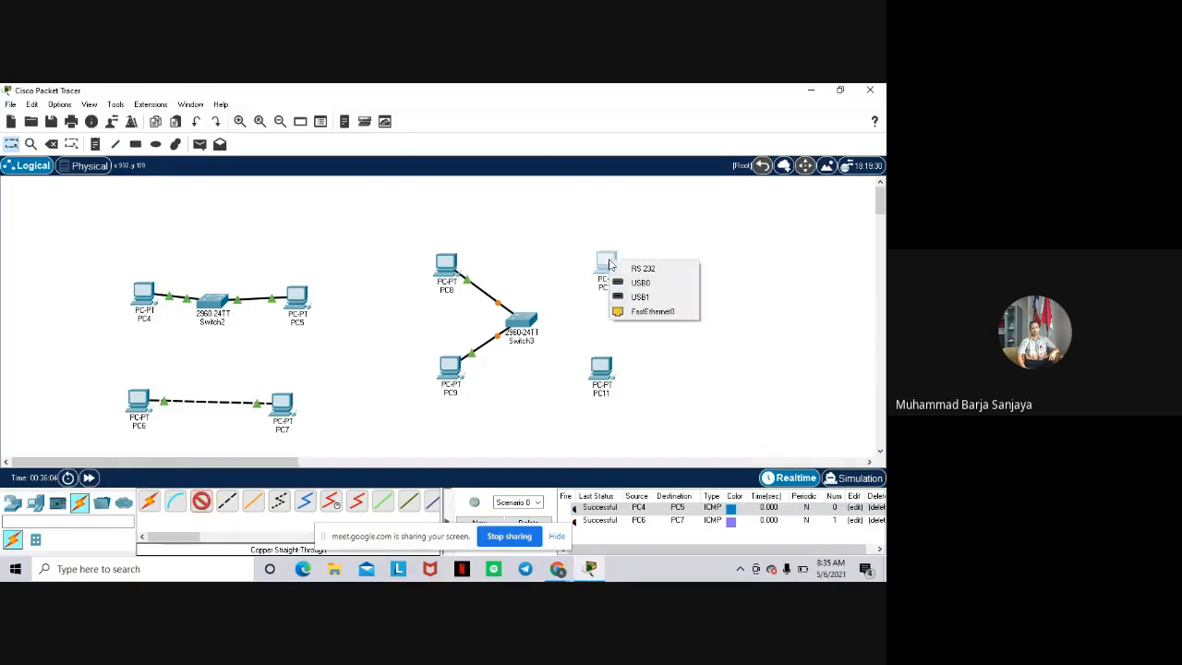
pyautogui.click(637, 312)
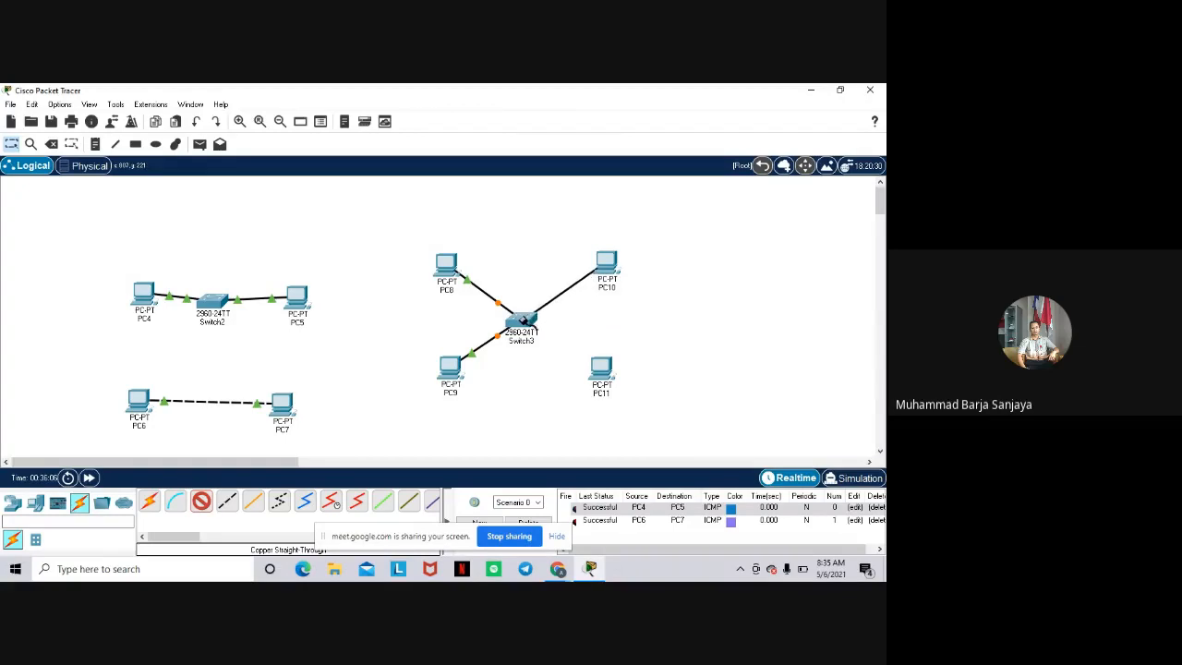
pyautogui.click(541, 323)
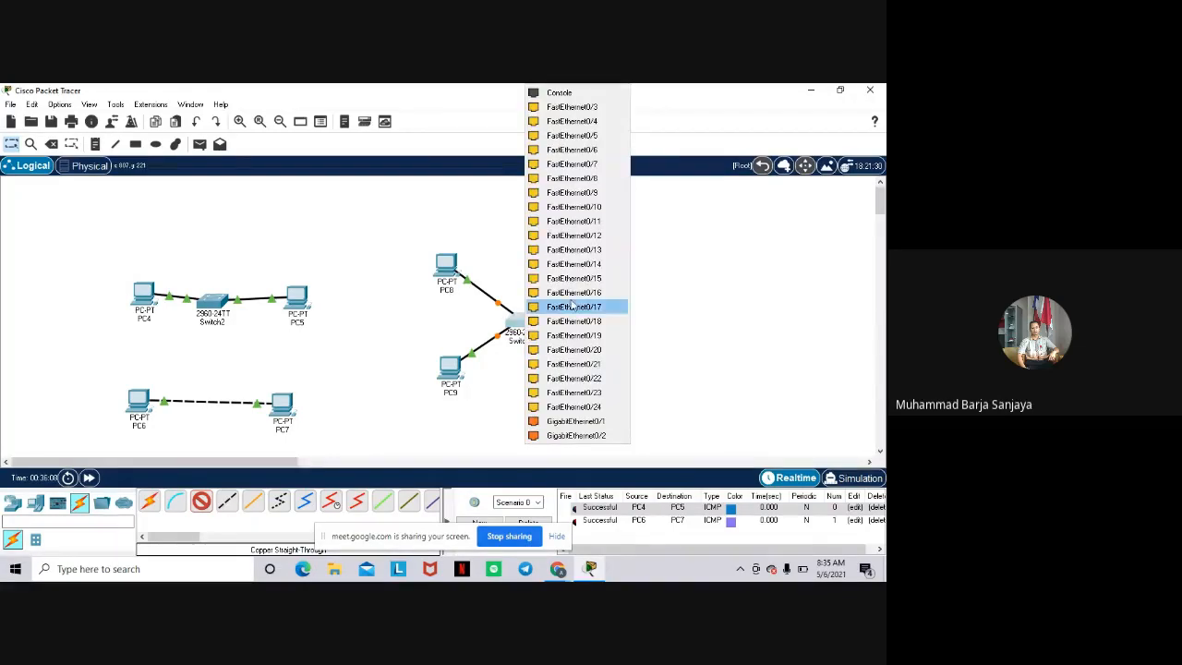
pyautogui.click(547, 110)
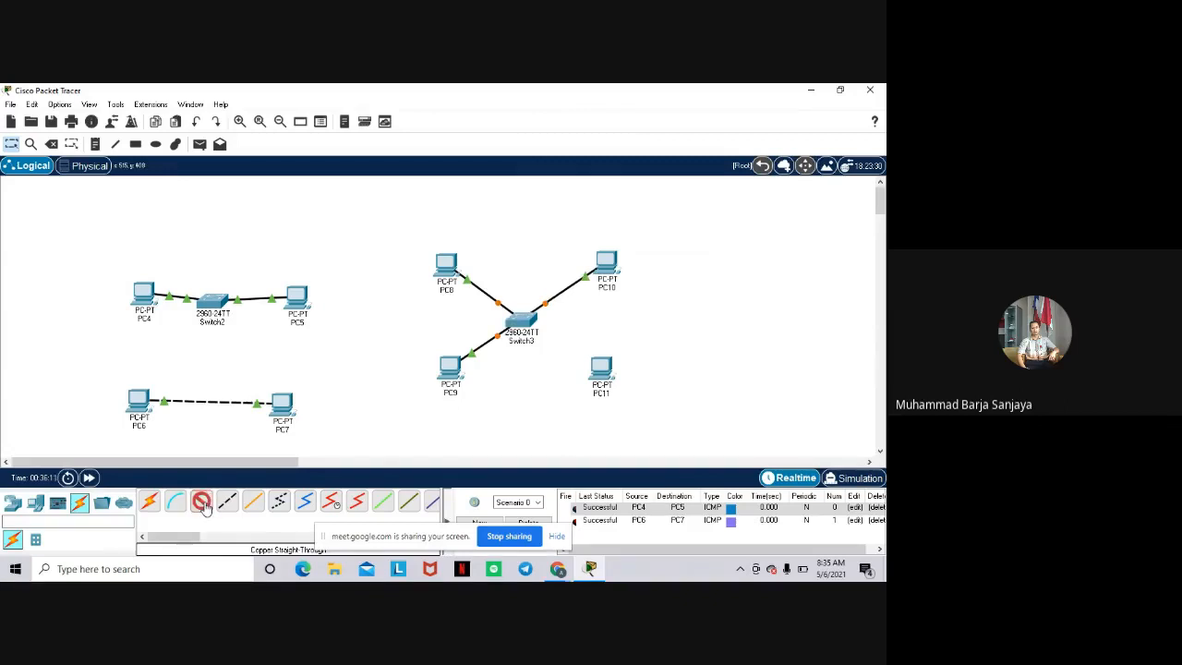
# Connect PC11's FastEthernet0 to FastEthernet0/4 on Switch3 with a copper straight-through cable.
pyautogui.click(600, 370)
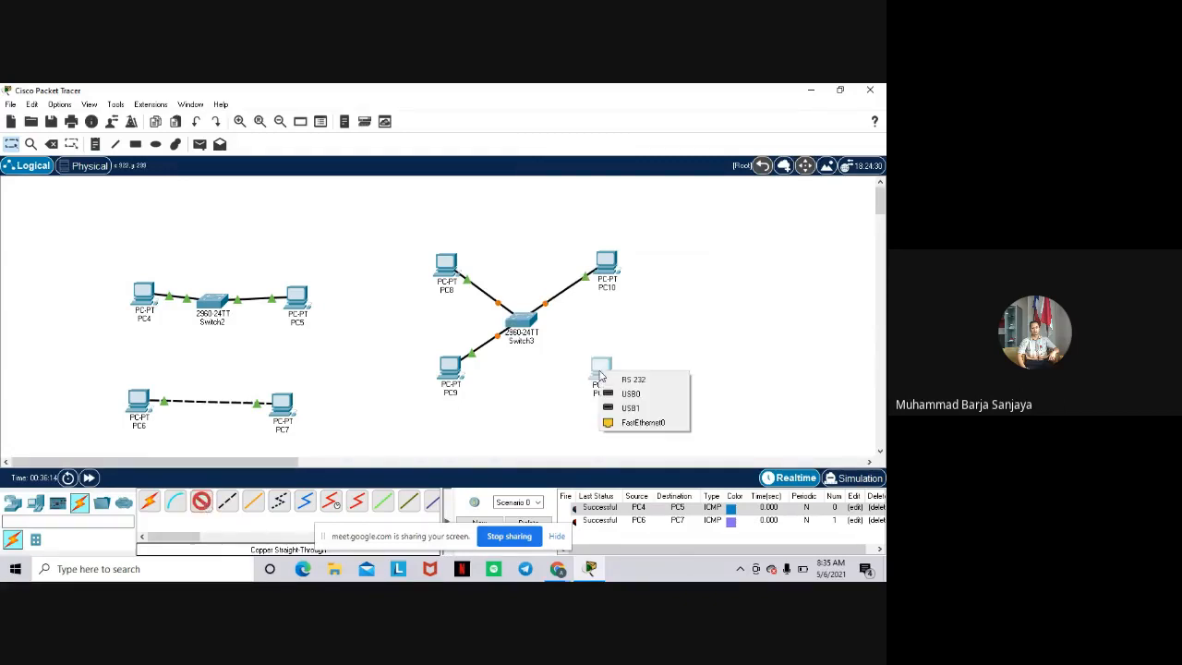
pyautogui.click(612, 422)
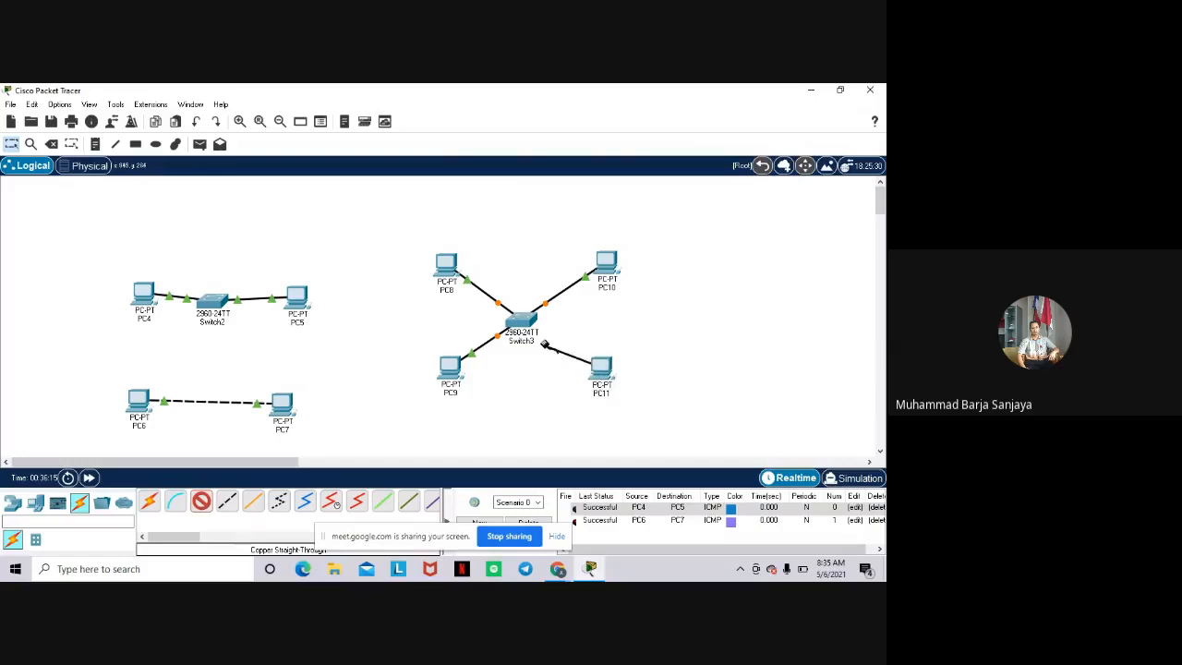
pyautogui.click(523, 320)
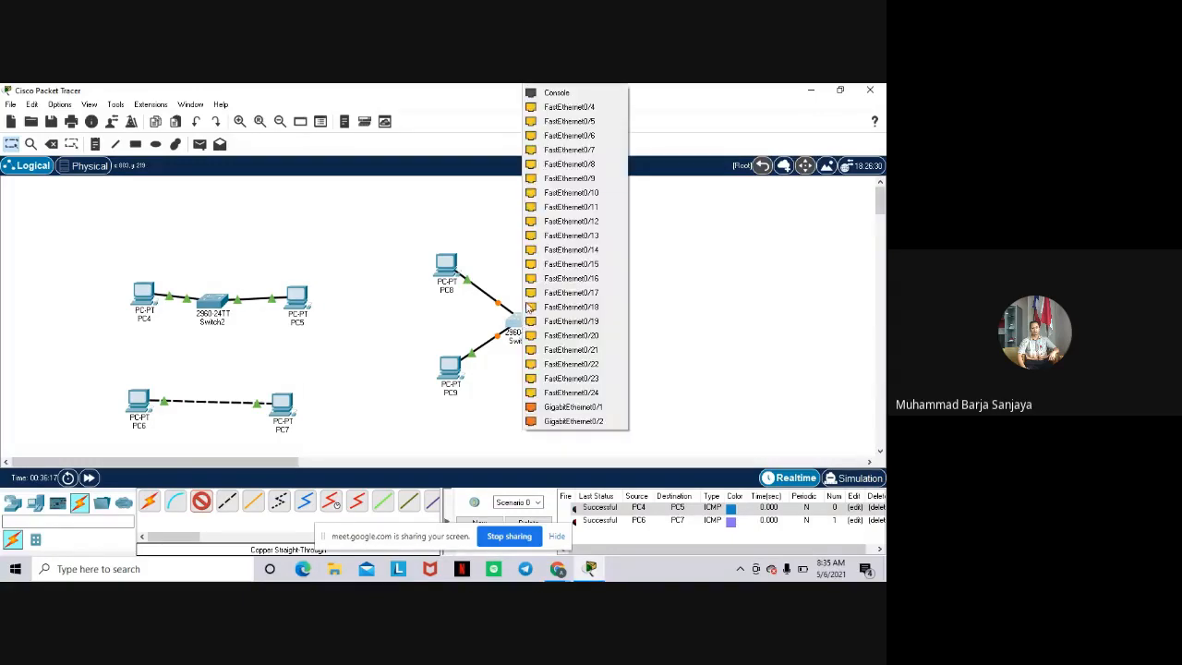
pyautogui.click(568, 108)
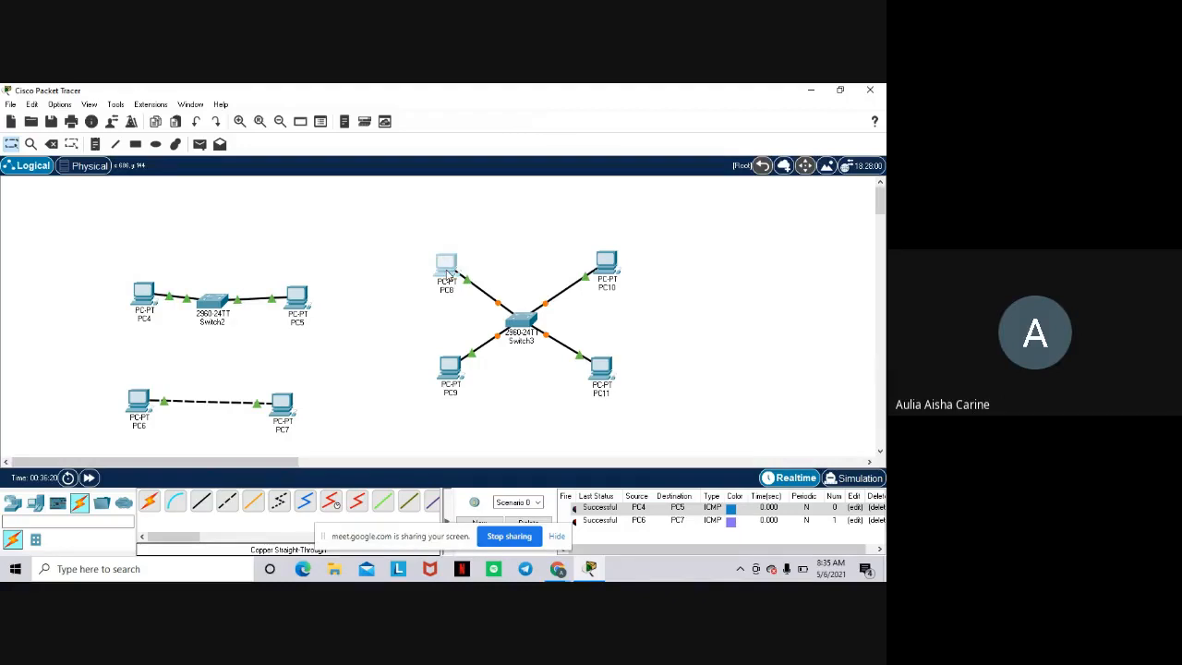
# Configure PC8 with the static IPv4 address 192.168.1.1 and subnet mask 255.255.255.0, and close its device window.
pyautogui.click(446, 273)
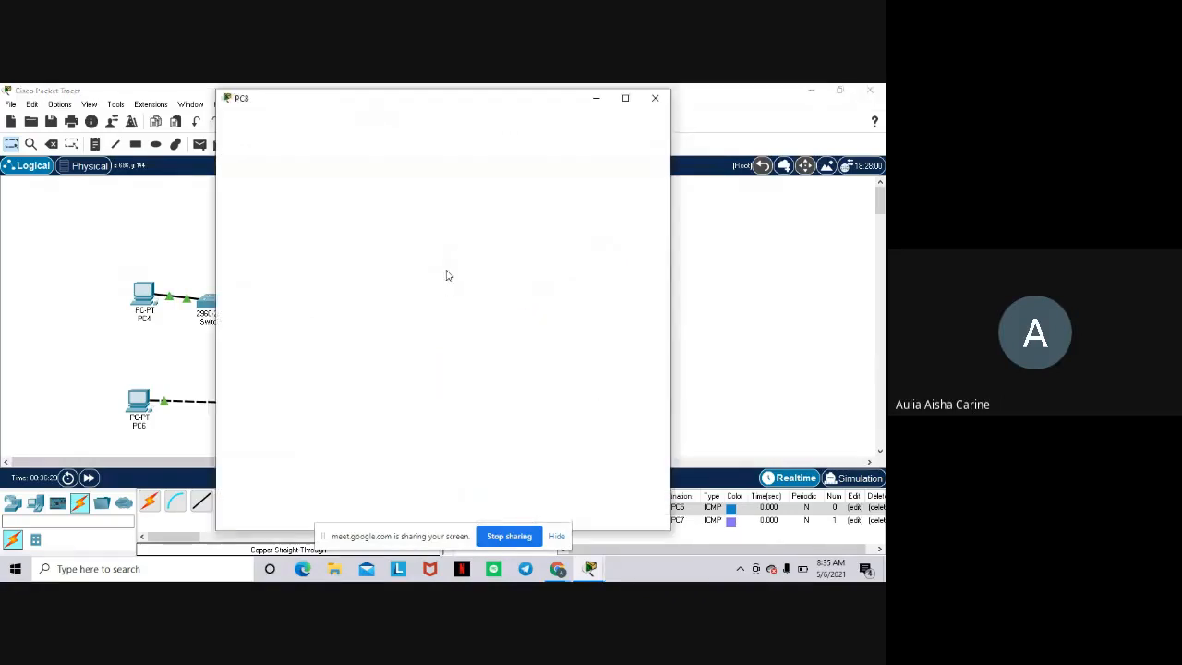
pyautogui.click(321, 124)
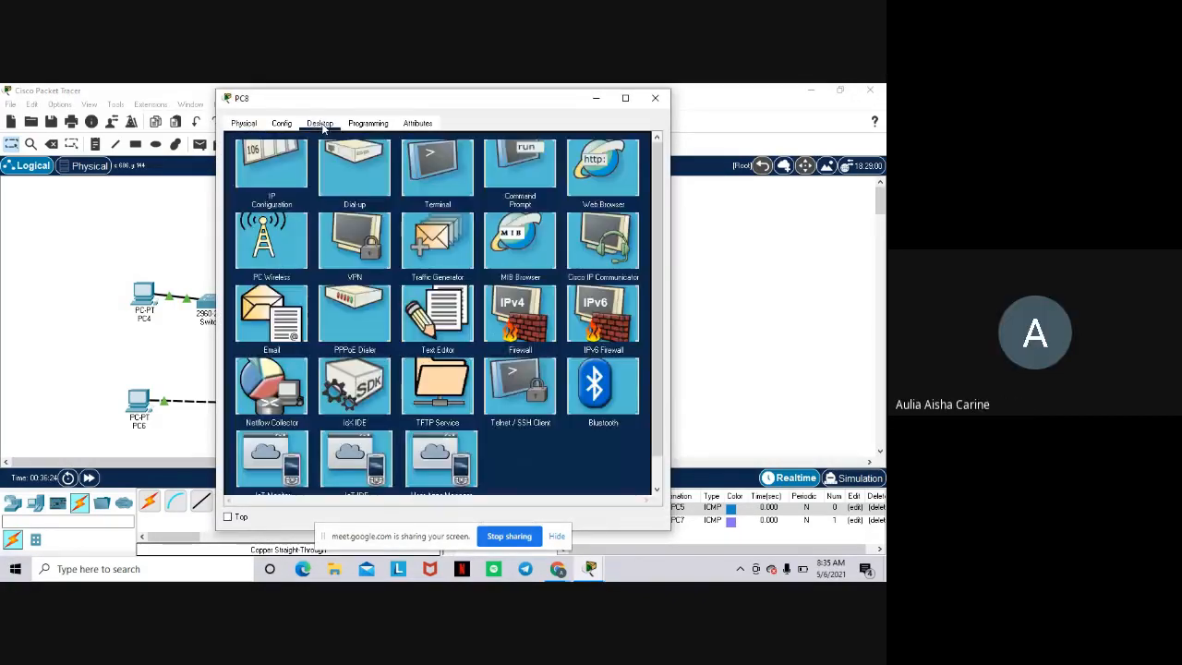
pyautogui.click(270, 177)
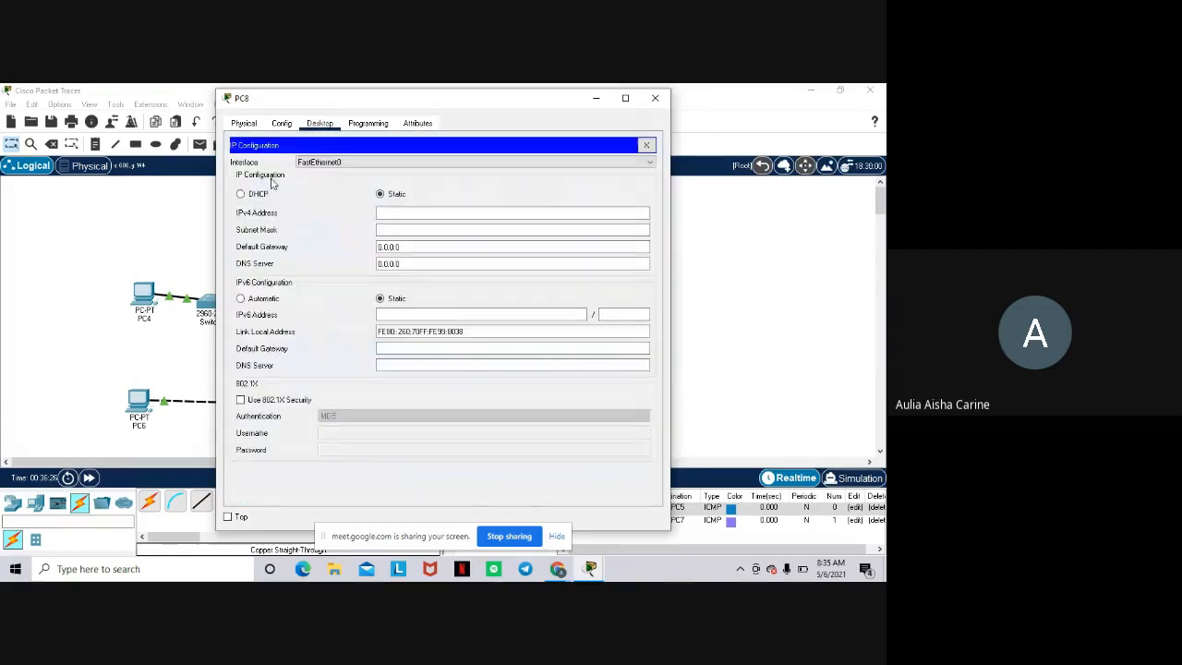
pyautogui.click(394, 212)
pyautogui.write('192.168.1')
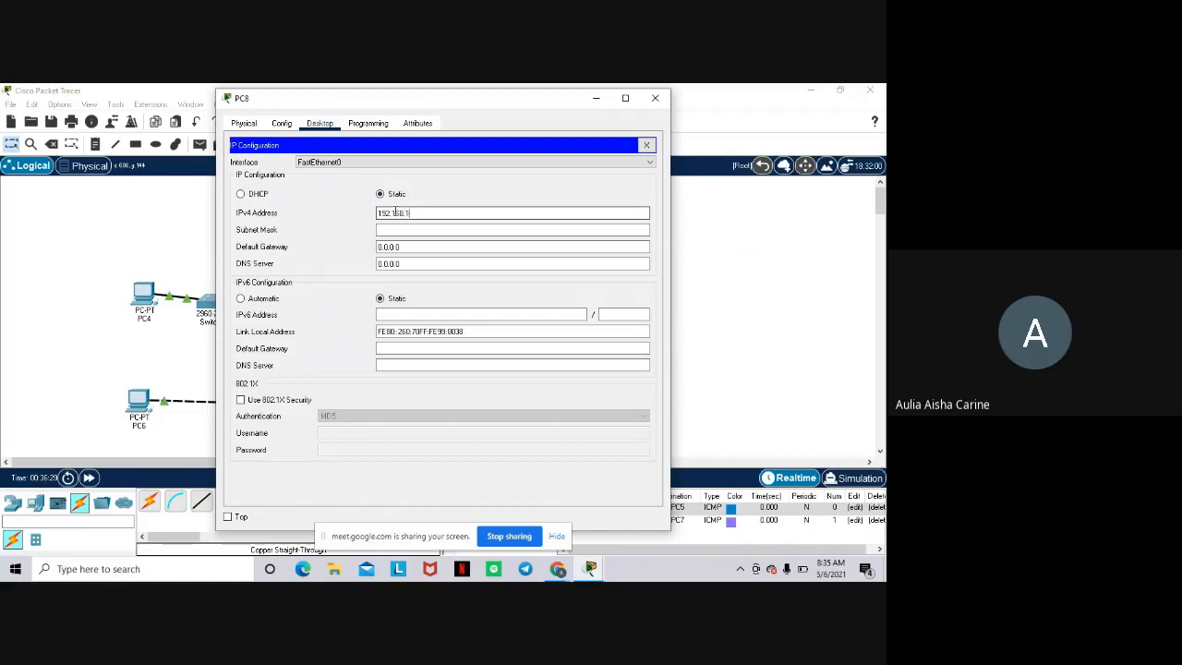
pyautogui.write('.1')
pyautogui.click(400, 229)
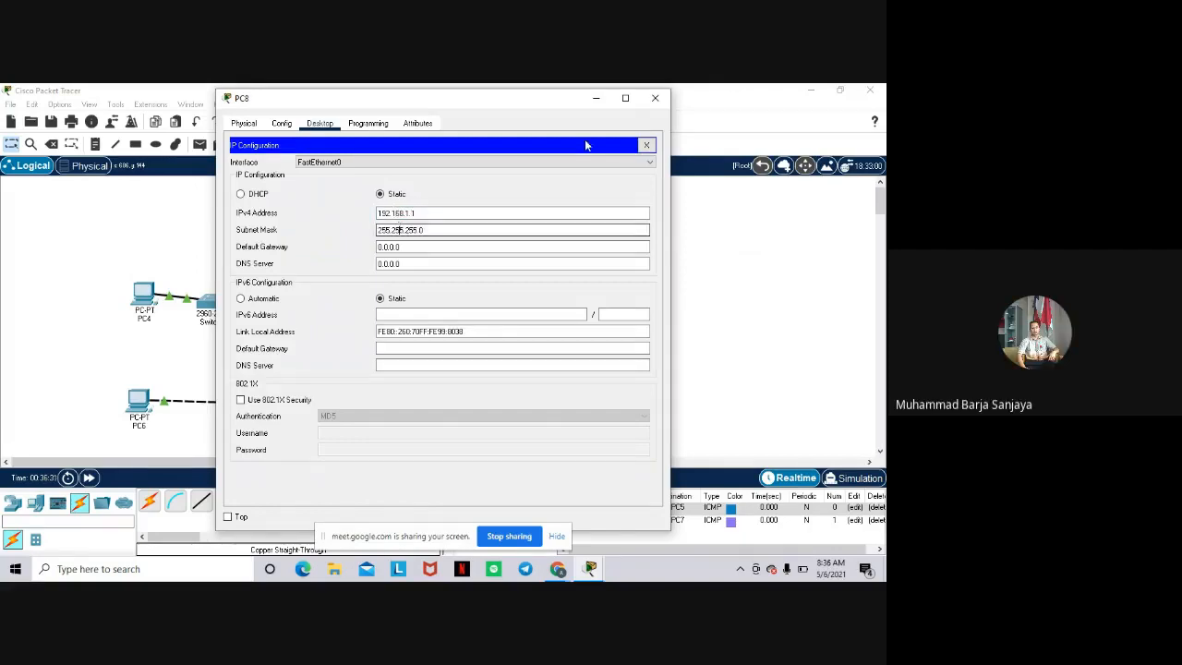
pyautogui.click(657, 99)
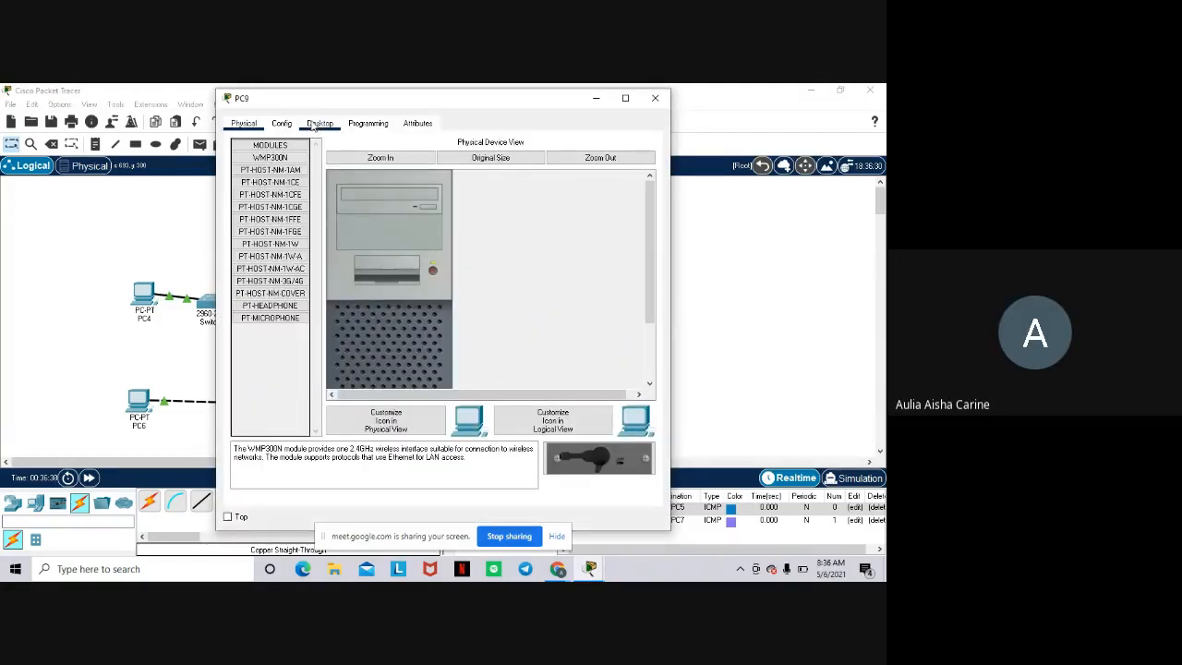
# Configure PC9 with the static IPv4 address 192.168.1.2 and subnet mask 255.255.255.0, and close its device window.
pyautogui.click(314, 127)
pyautogui.click(296, 192)
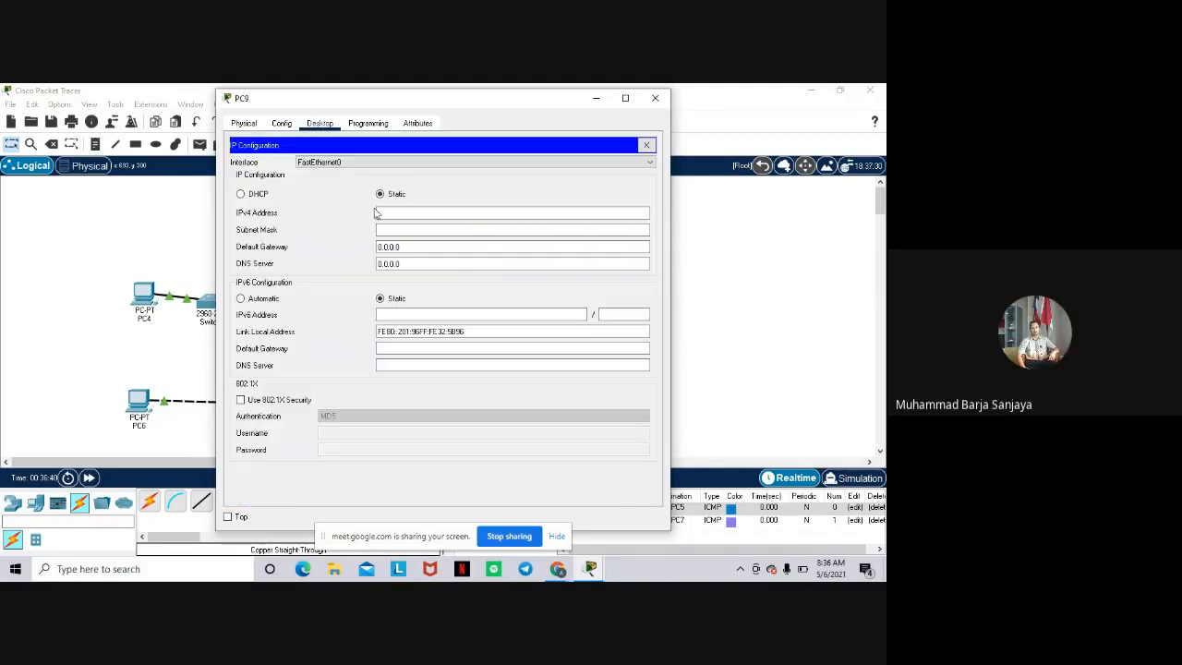
pyautogui.click(379, 212)
pyautogui.write('192')
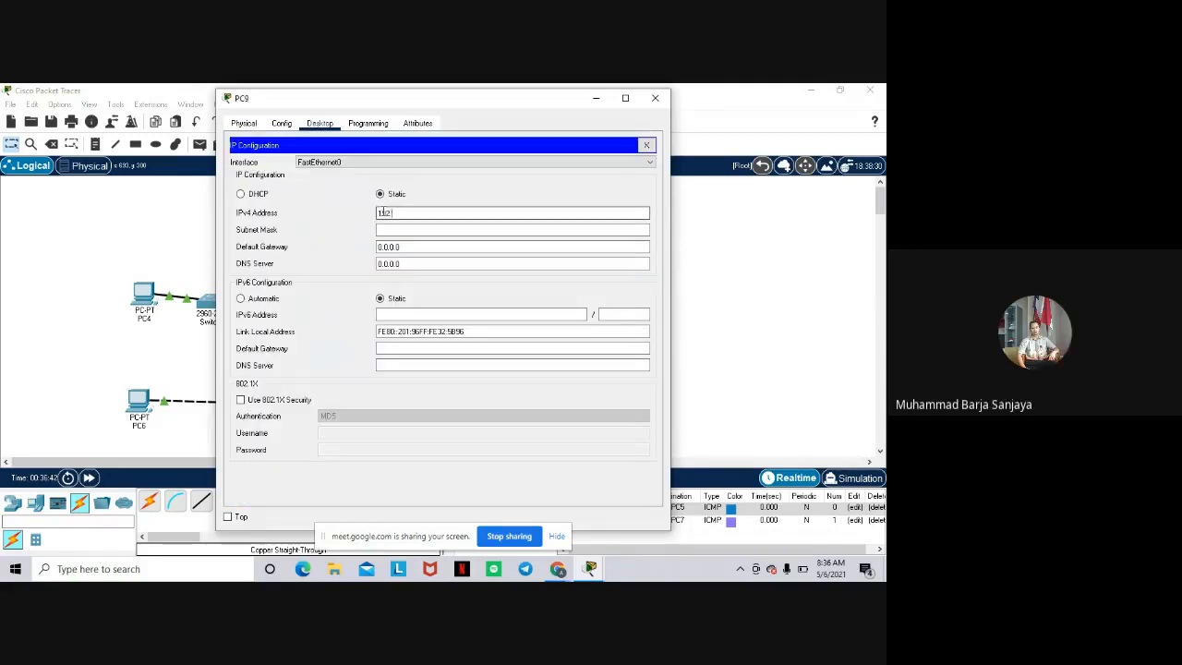
pyautogui.write('.168.1.2')
pyautogui.click(389, 229)
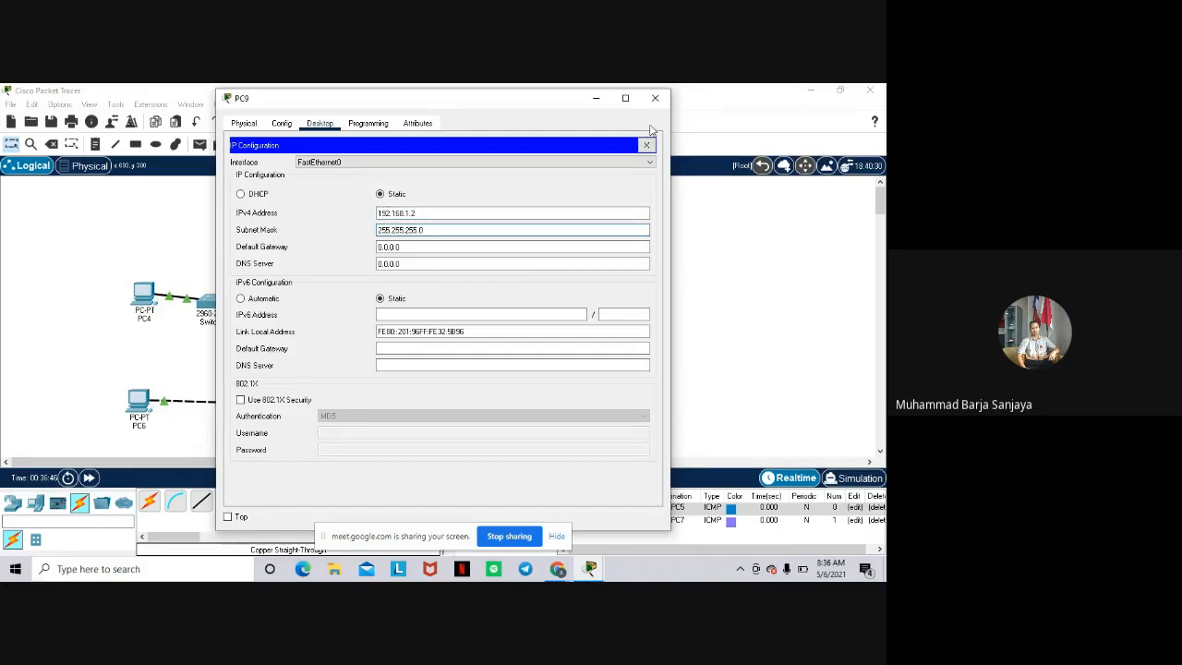
pyautogui.click(654, 99)
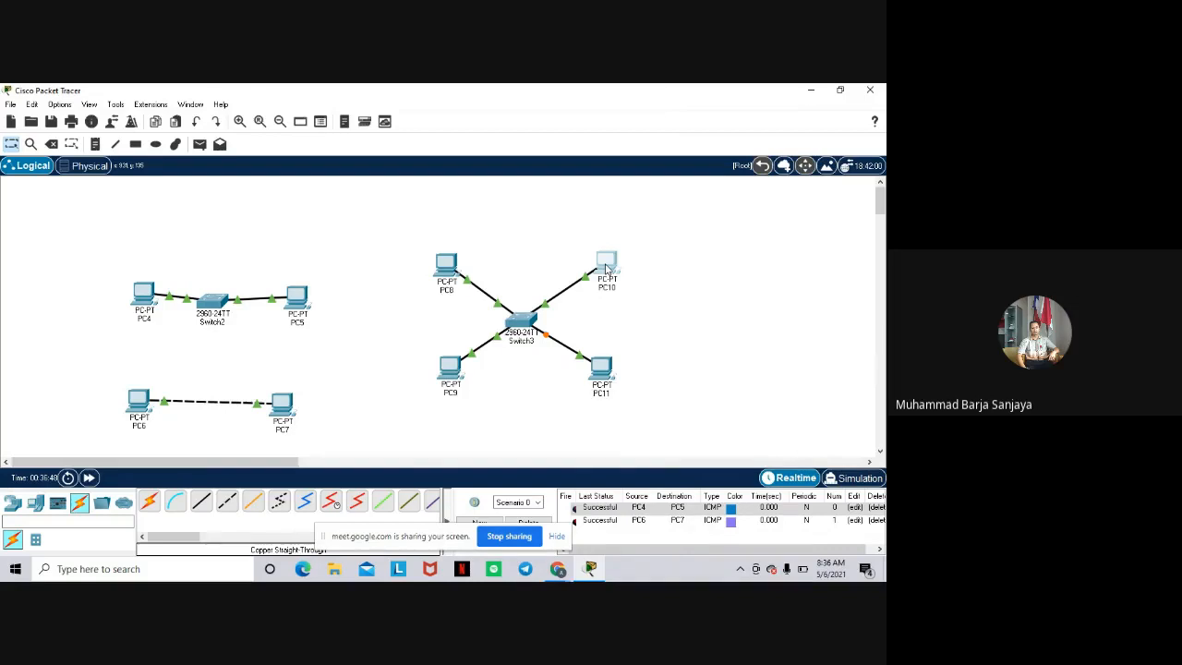
# Configure PC10 with the static IPv4 address 192.168.1.3 and subnet mask 255.255.255.0, and close its device window.
pyautogui.click(606, 267)
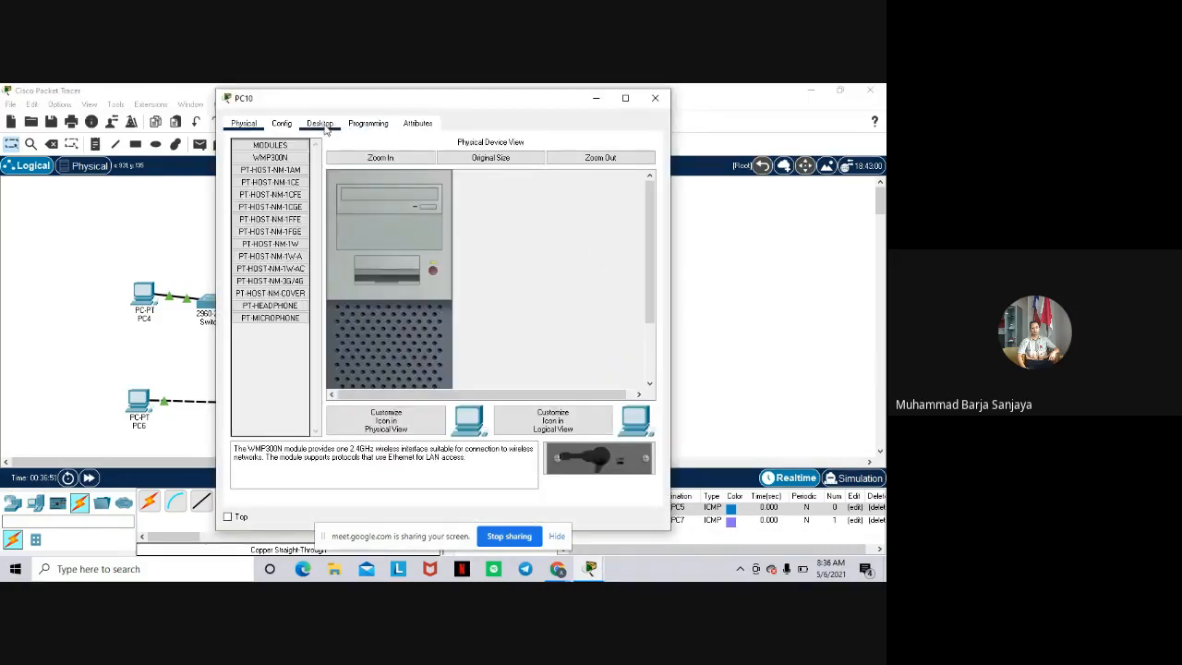
pyautogui.click(324, 130)
pyautogui.click(285, 203)
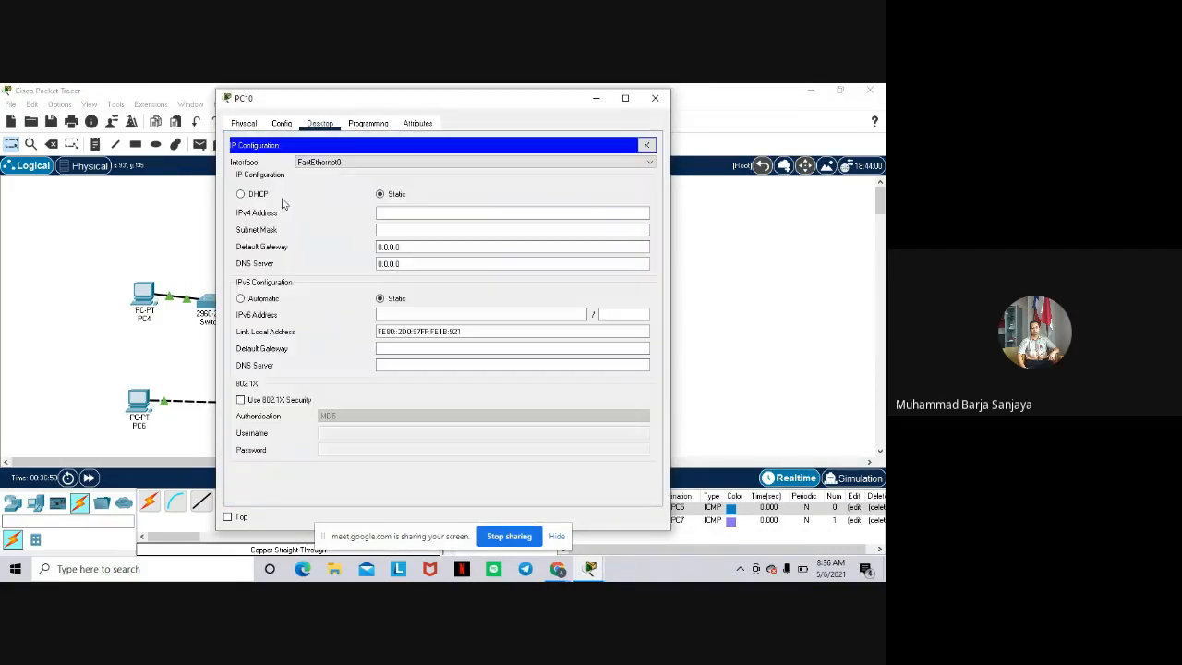
pyautogui.click(386, 212)
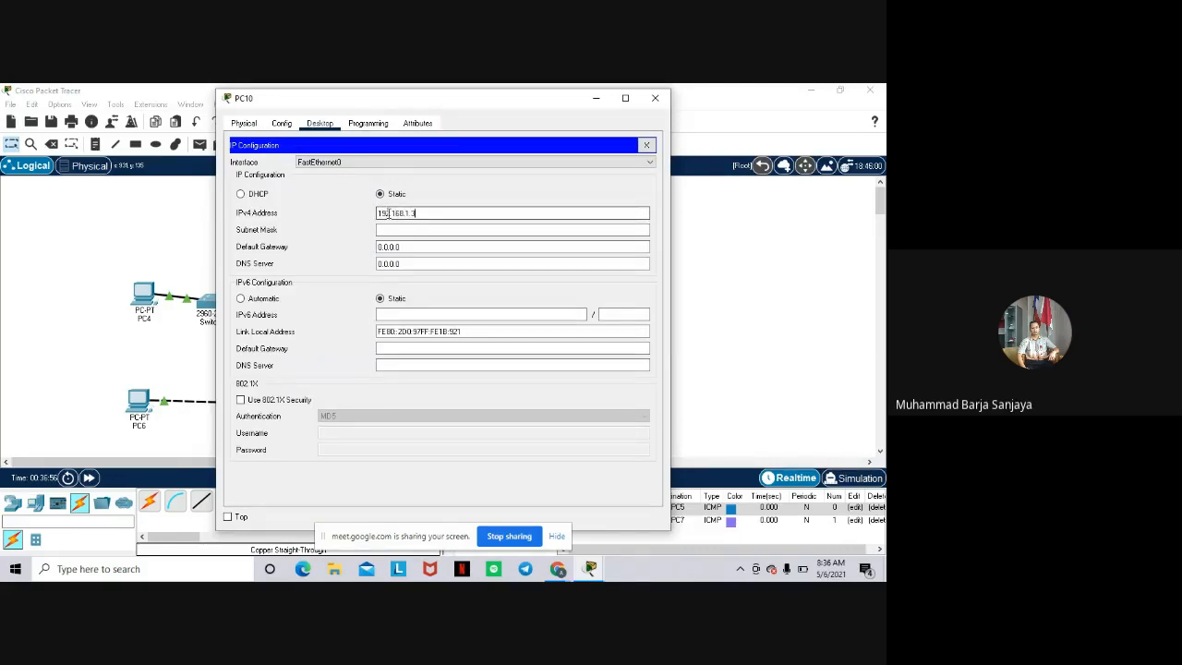
pyautogui.write('192.168.1.3')
pyautogui.click(395, 230)
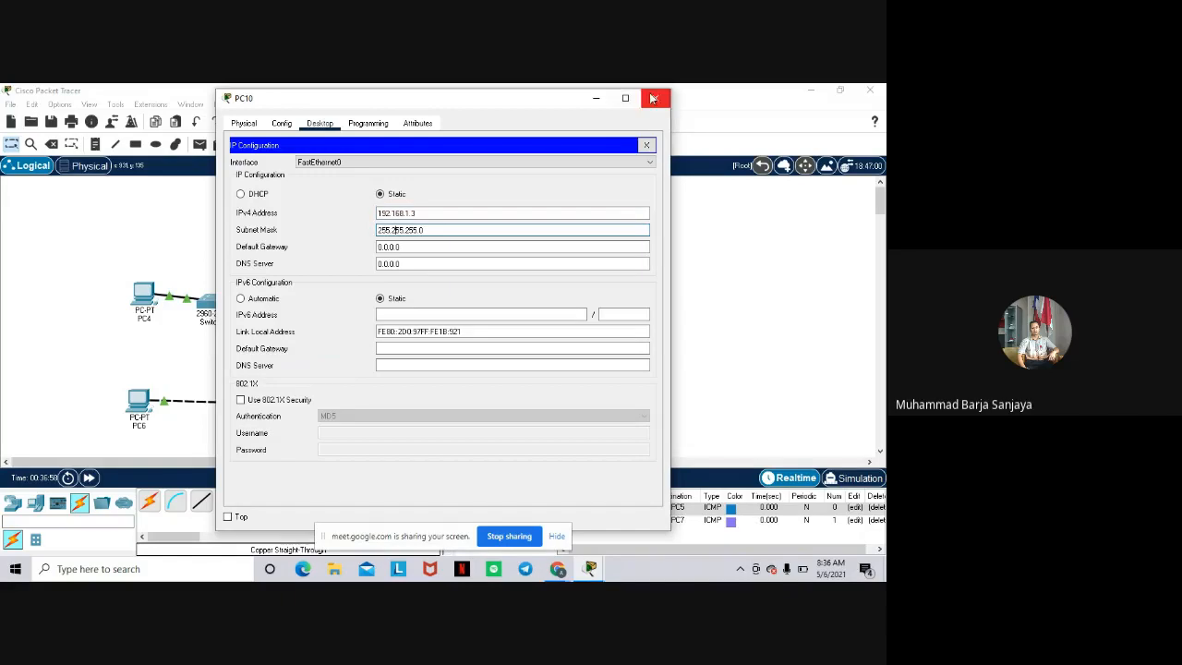
pyautogui.click(654, 98)
# Configure PC11 with the static IPv4 address 192.168.1.4 and subnet mask 255.255.255.0, and close its device window.
pyautogui.click(600, 373)
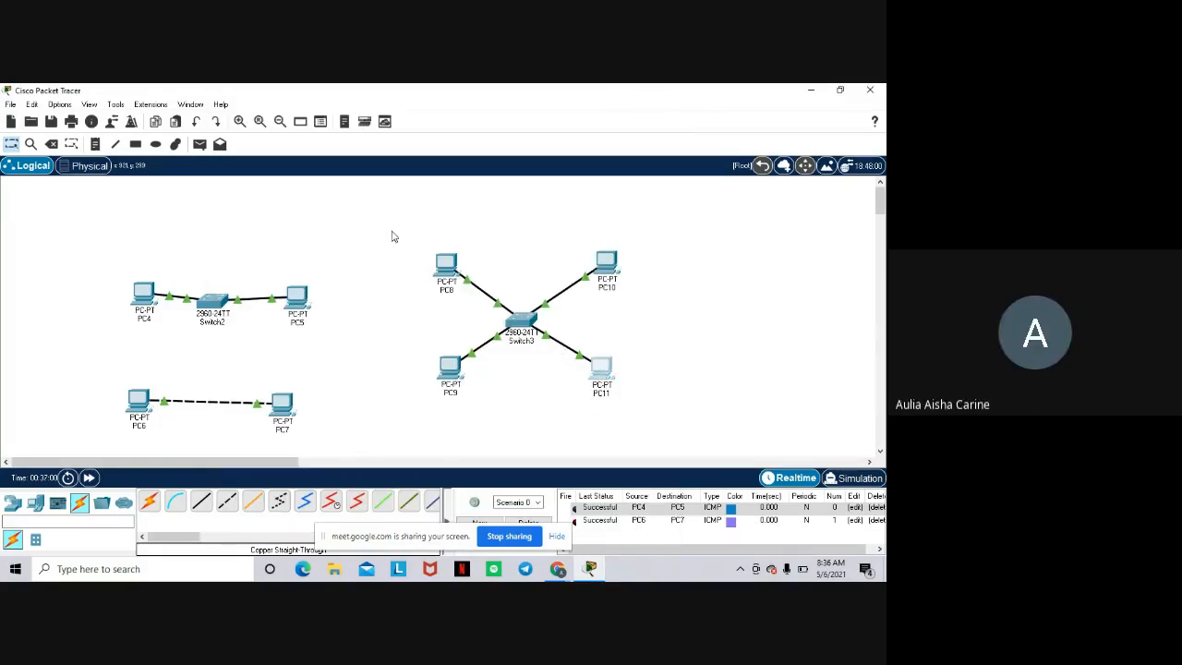
pyautogui.click(595, 368)
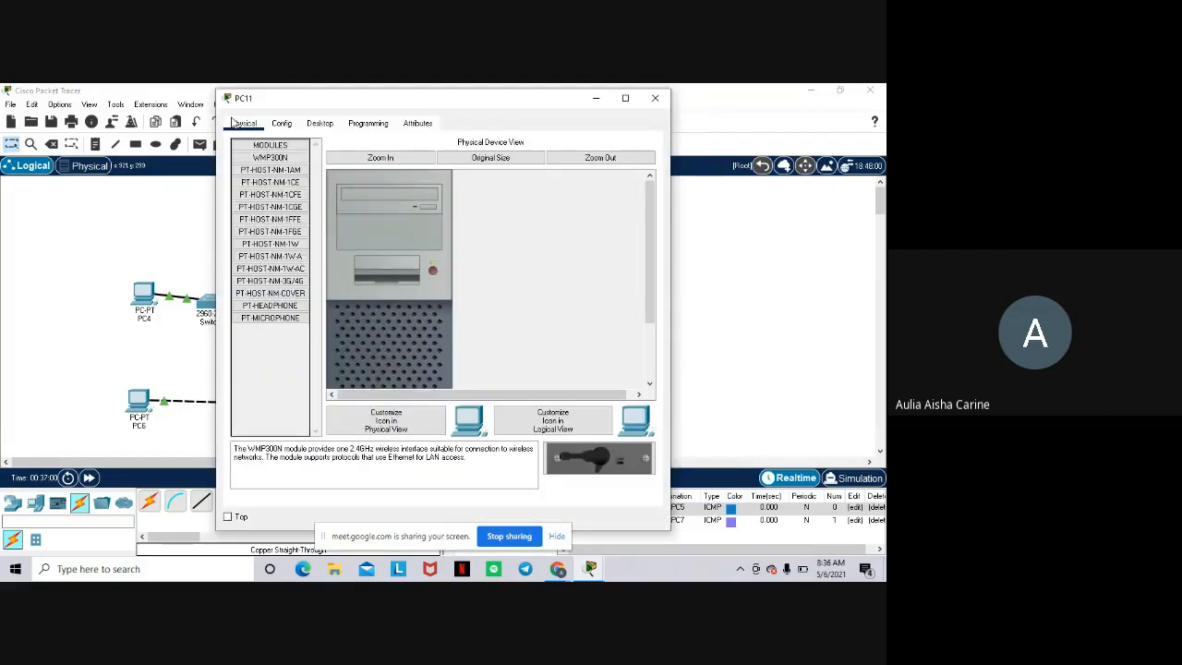
pyautogui.click(321, 128)
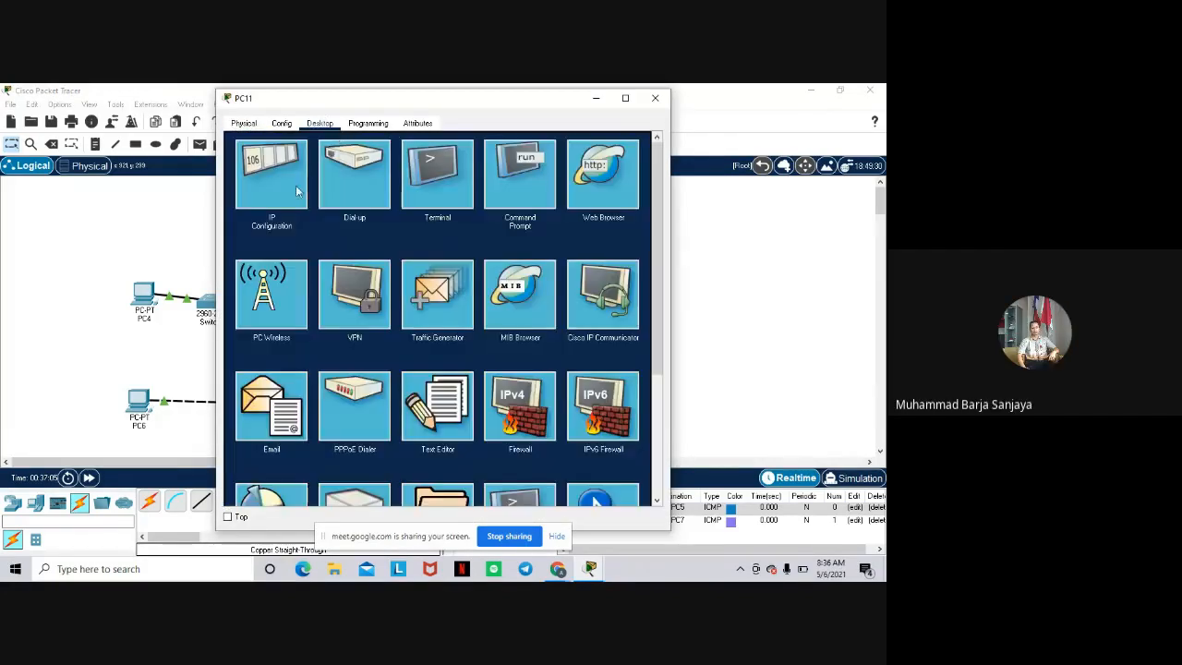
pyautogui.click(279, 180)
pyautogui.click(407, 211)
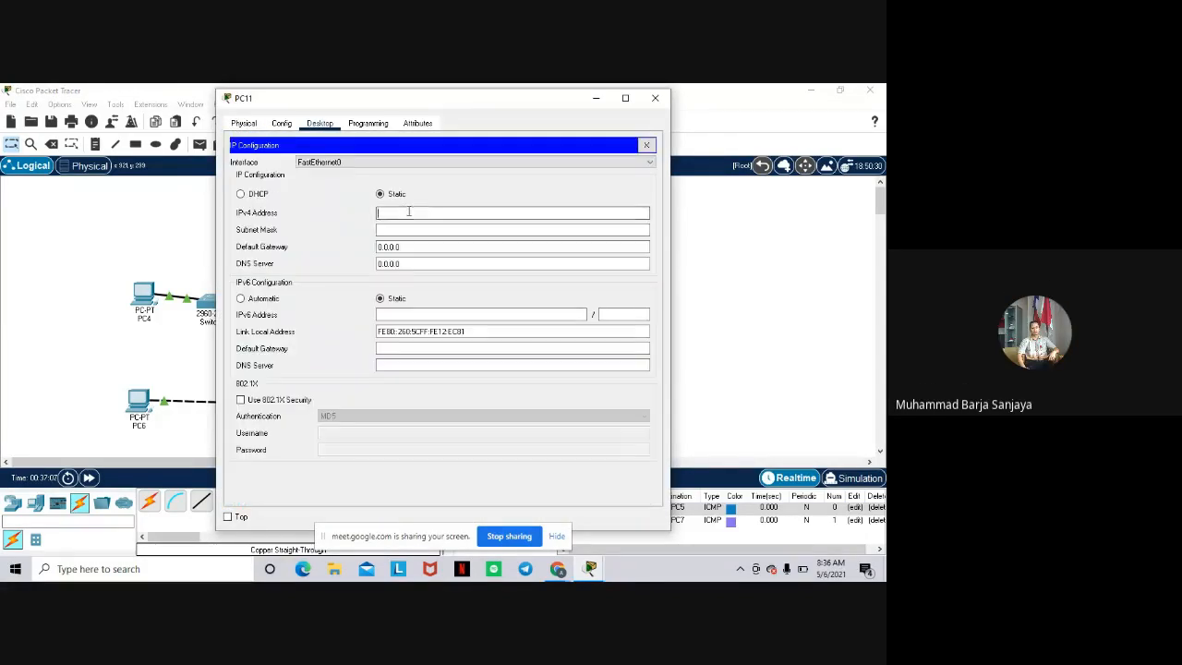
pyautogui.write('192.168.1.4')
pyautogui.click(410, 230)
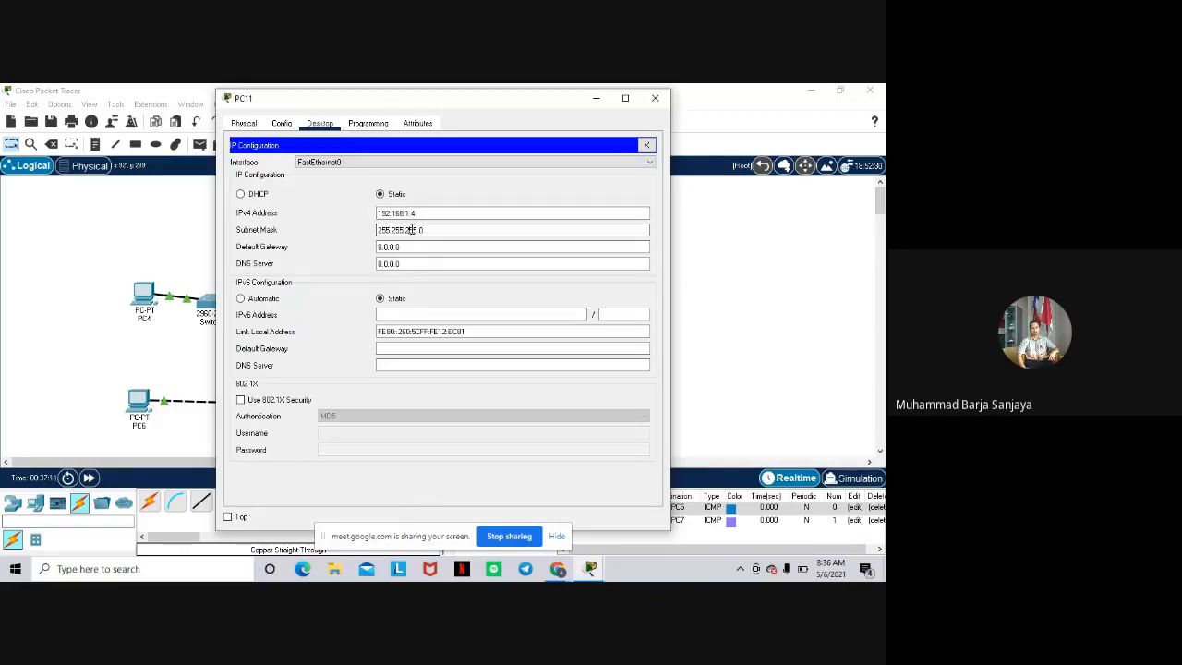
pyautogui.click(655, 98)
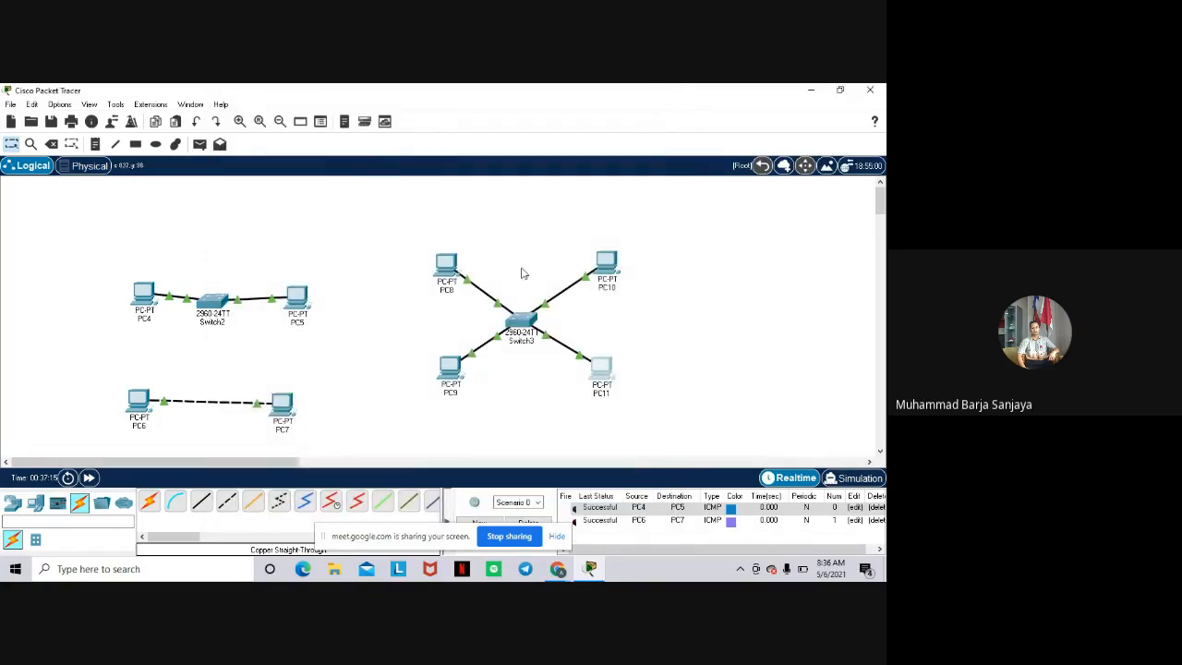
# Test connectivity by sending a simple PDU from PC8 to PC9 and another from PC8 to PC11.
pyautogui.click(199, 144)
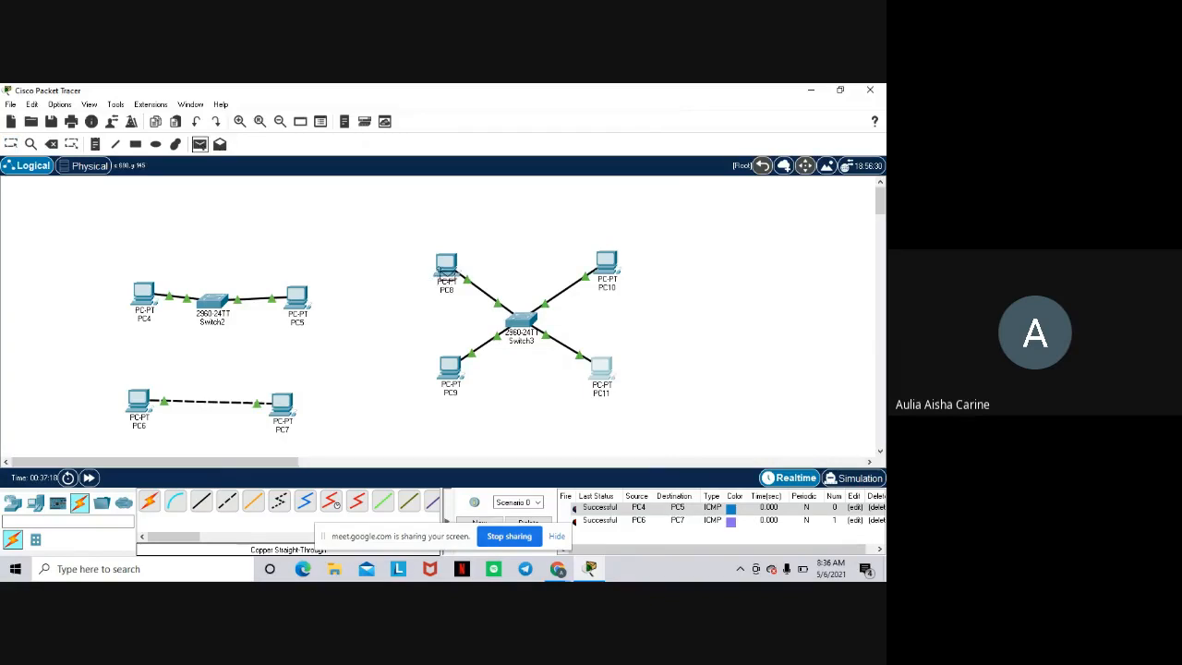
pyautogui.click(446, 265)
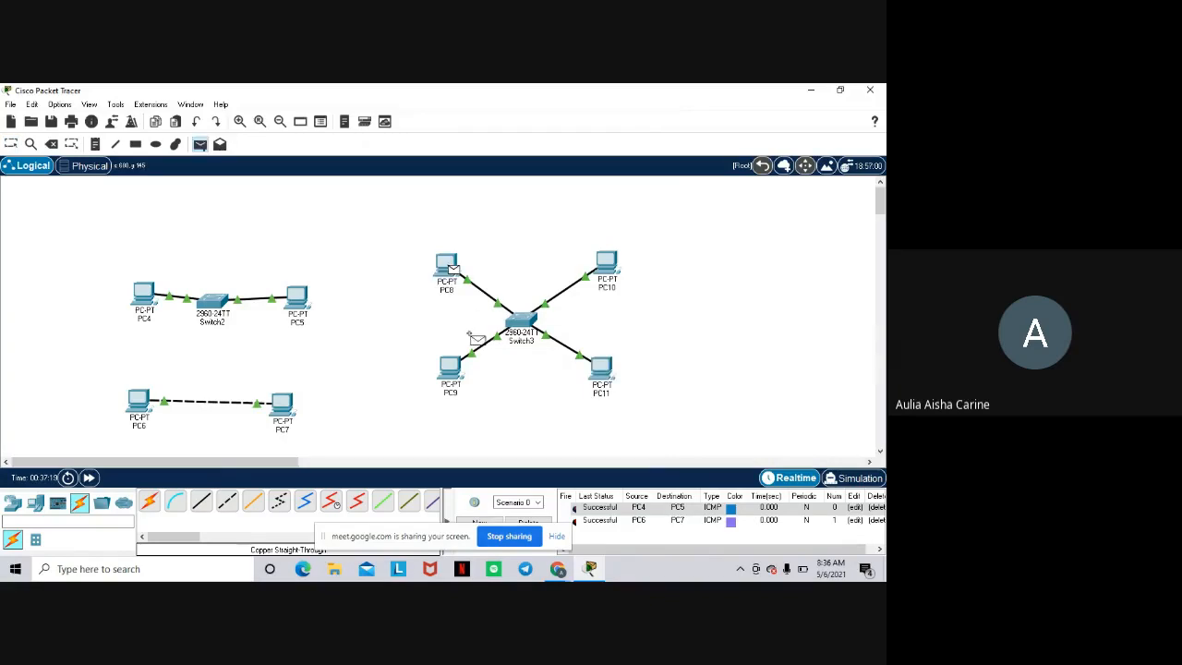
pyautogui.click(449, 365)
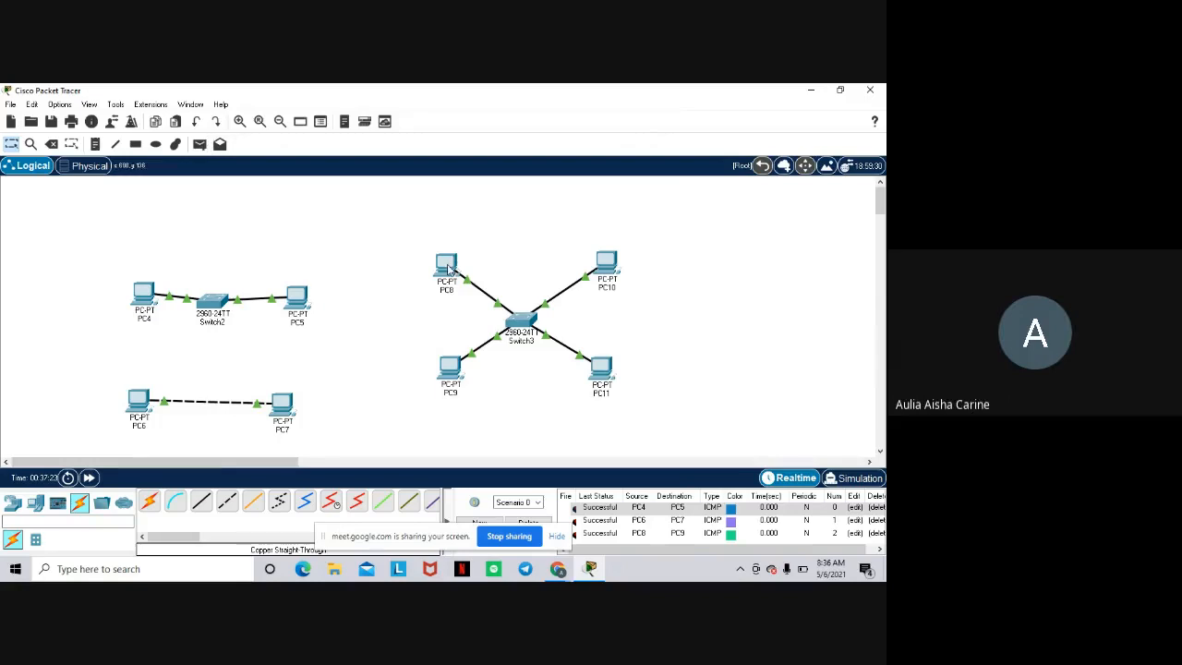
pyautogui.click(200, 144)
pyautogui.click(446, 264)
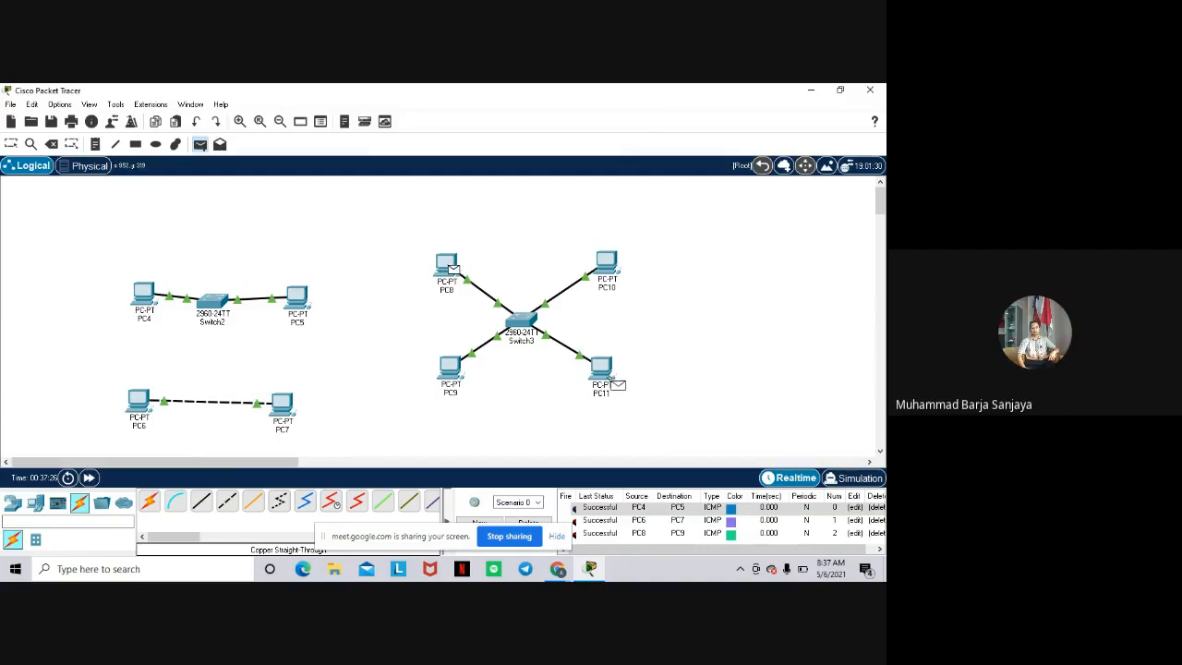
pyautogui.click(602, 369)
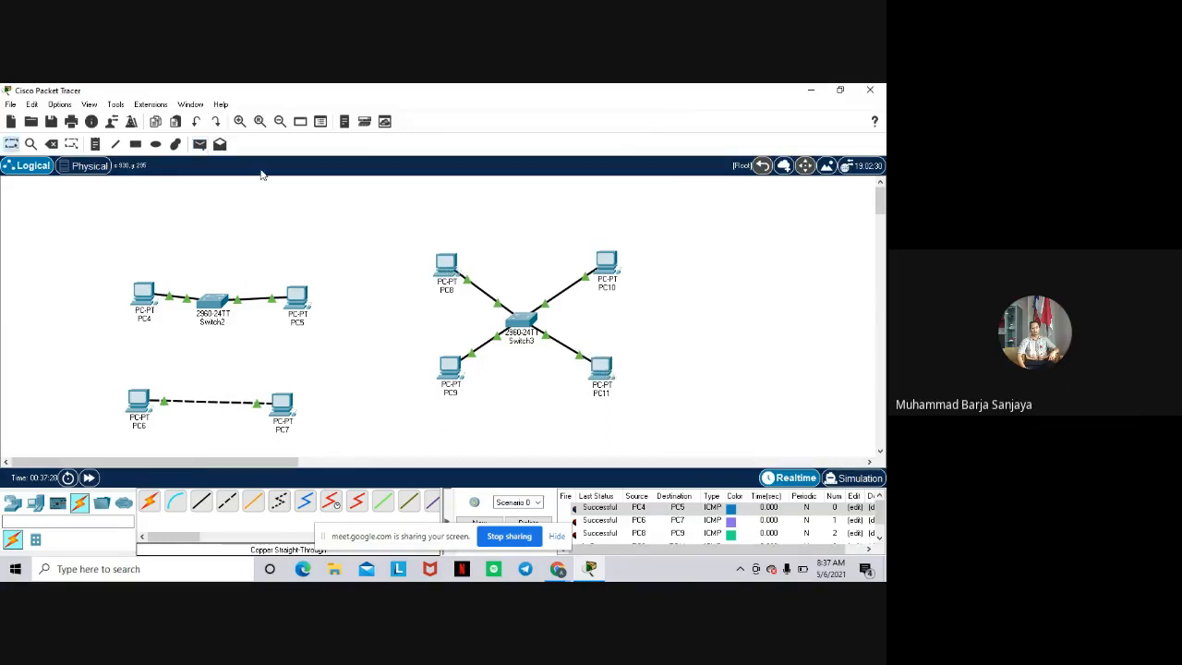
# Send a simple PDU from PC8 to PC10 and another from PC9 to PC10.
pyautogui.click(200, 150)
pyautogui.click(447, 265)
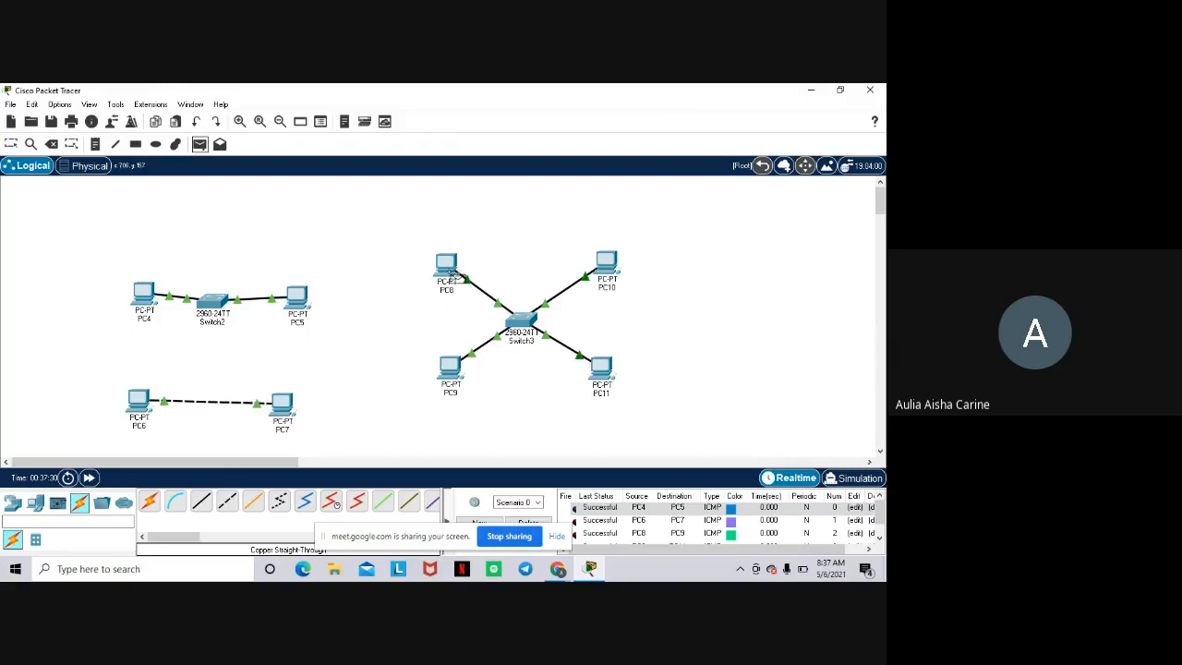
pyautogui.click(607, 266)
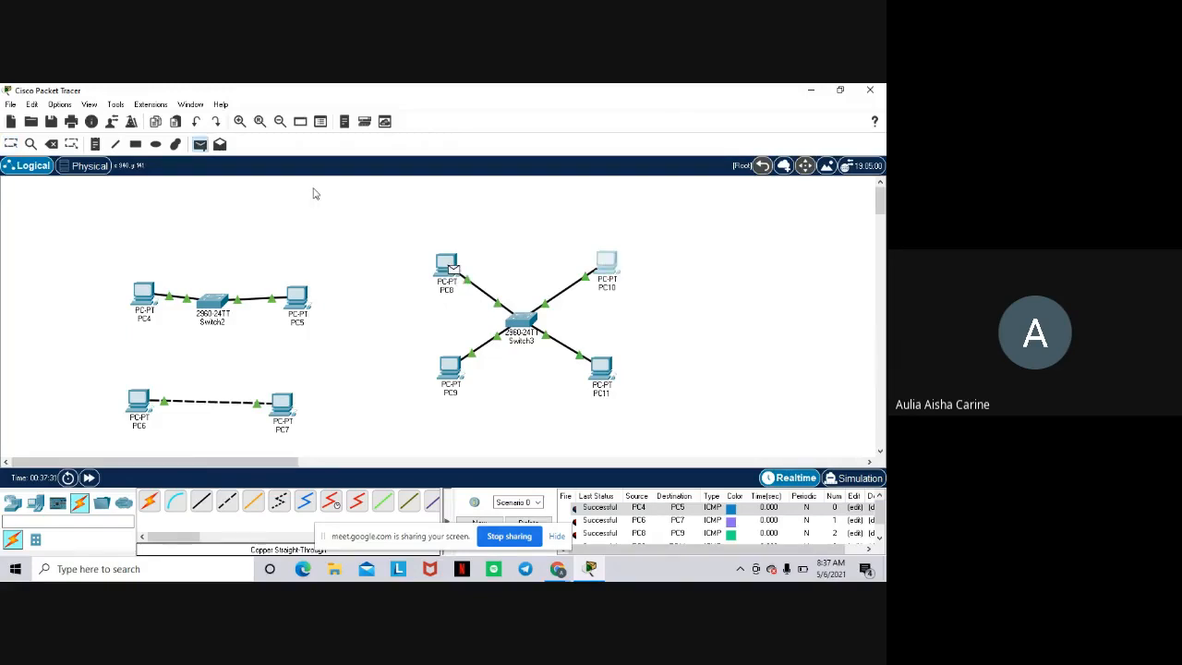
pyautogui.click(201, 145)
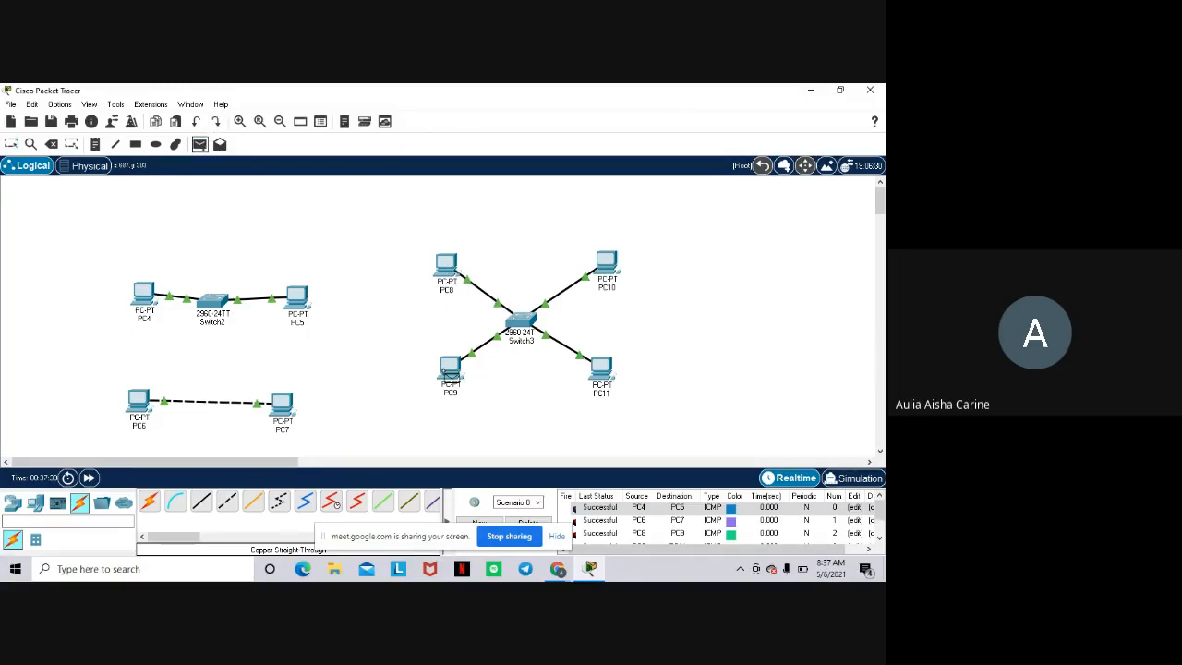
pyautogui.click(450, 369)
pyautogui.click(606, 265)
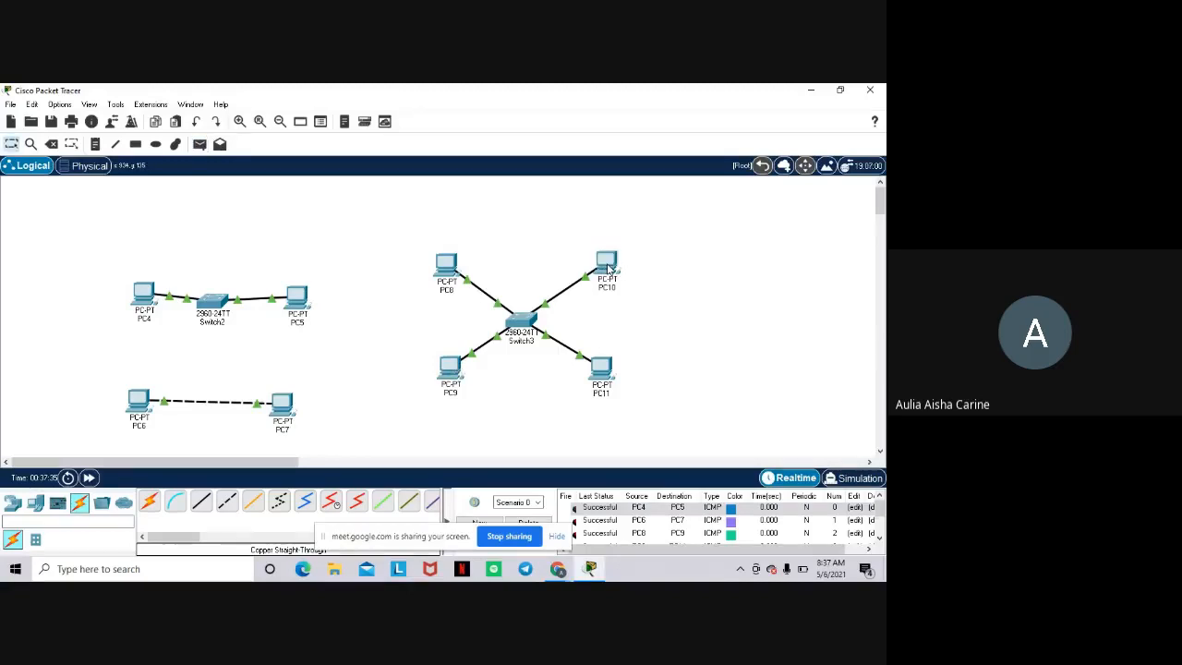
# Check the delivery status of the latest PDUs in the list, and stop sharing the screen.
pyautogui.click(649, 510)
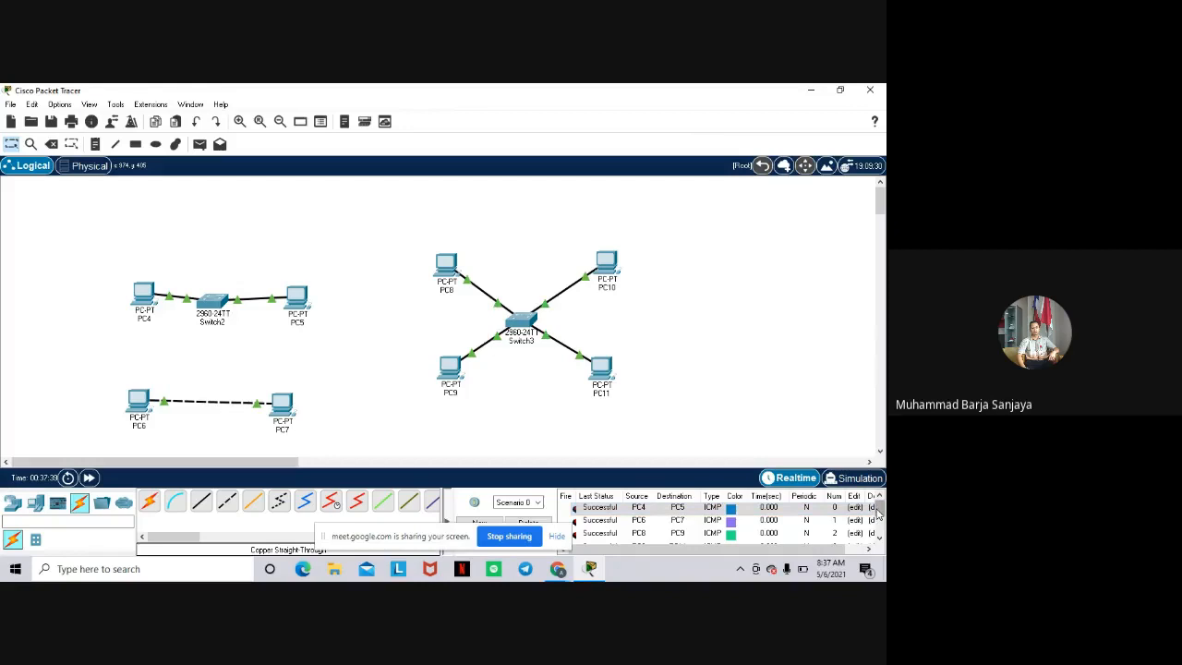
pyautogui.moveTo(877, 513); pyautogui.dragTo(878, 522)
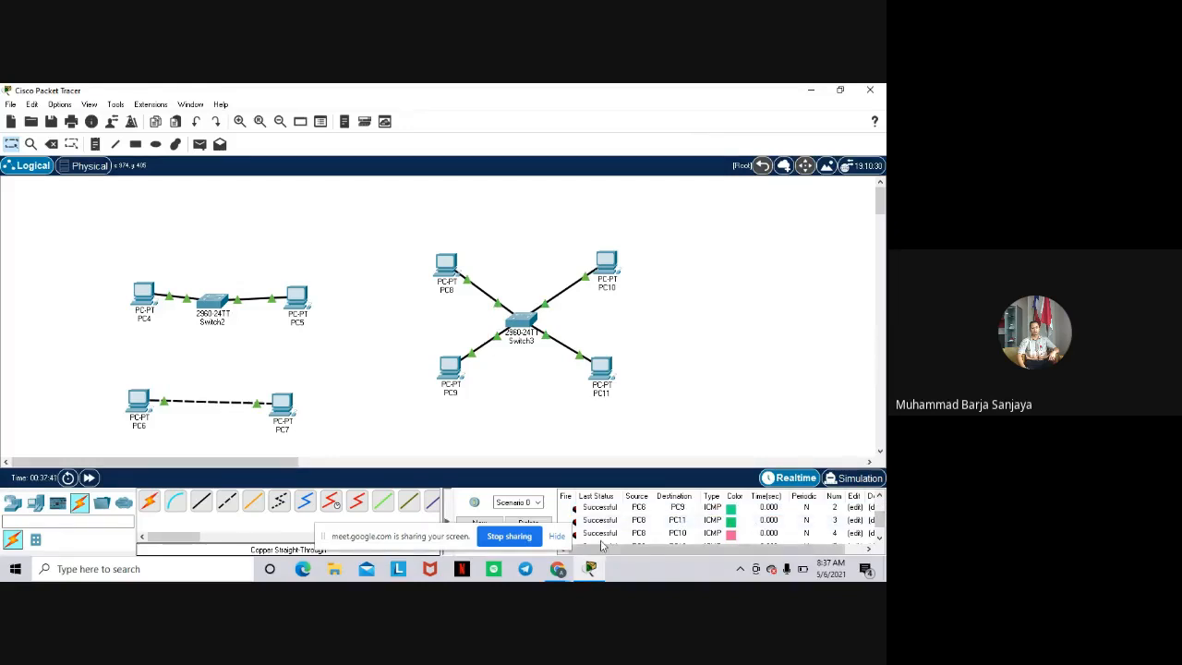
pyautogui.click(521, 540)
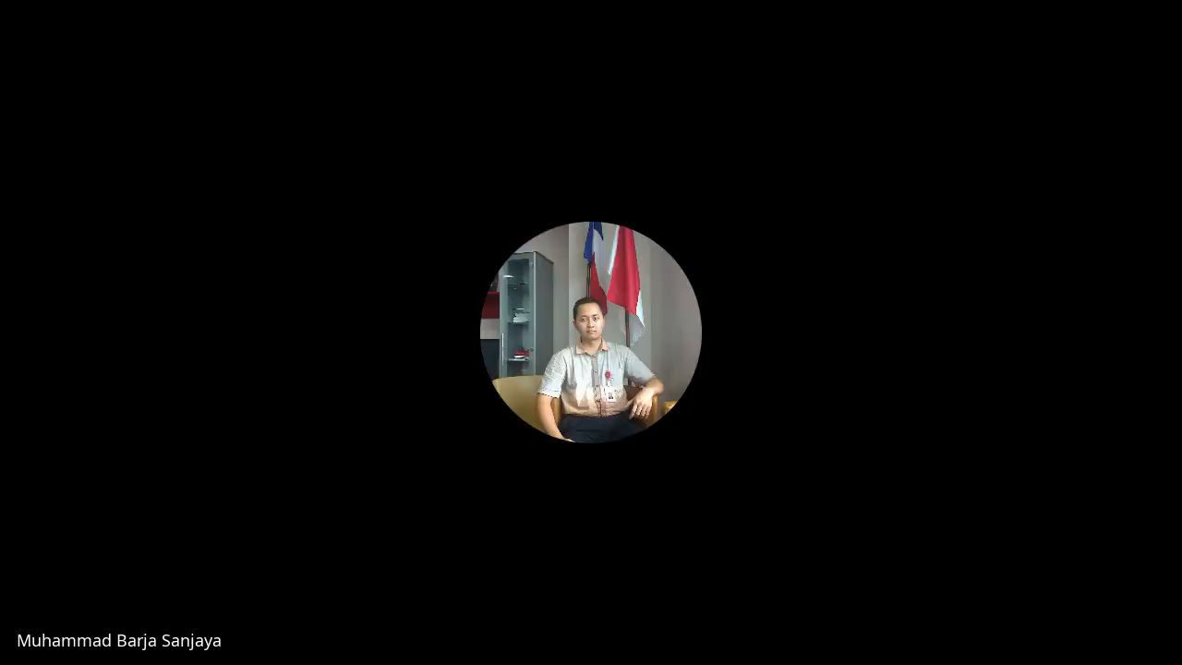